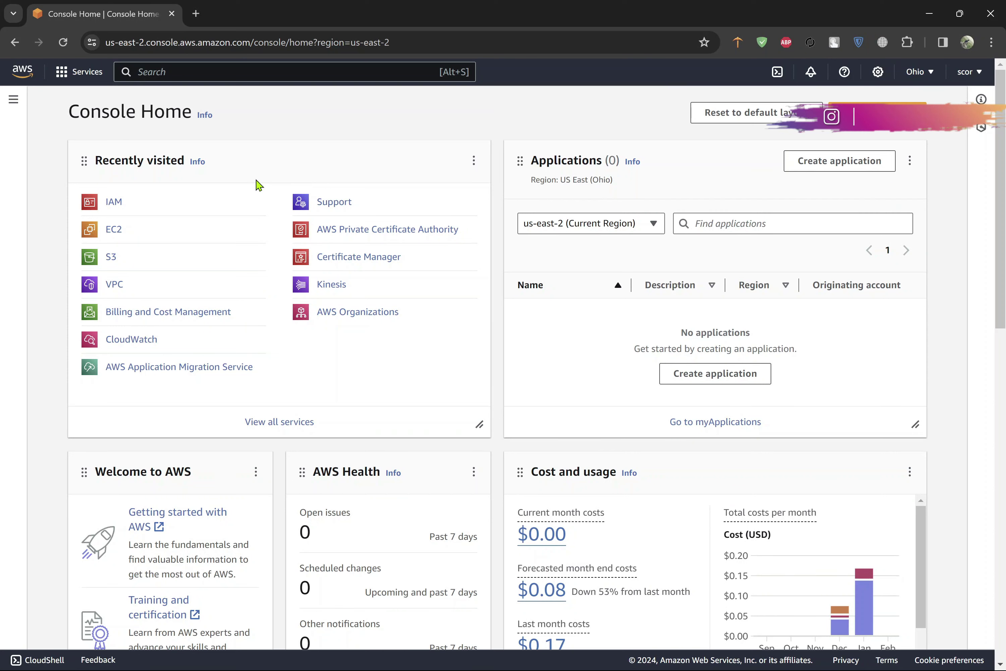
Open the IAM service from the recently visited services on the console home page.
click(970, 73)
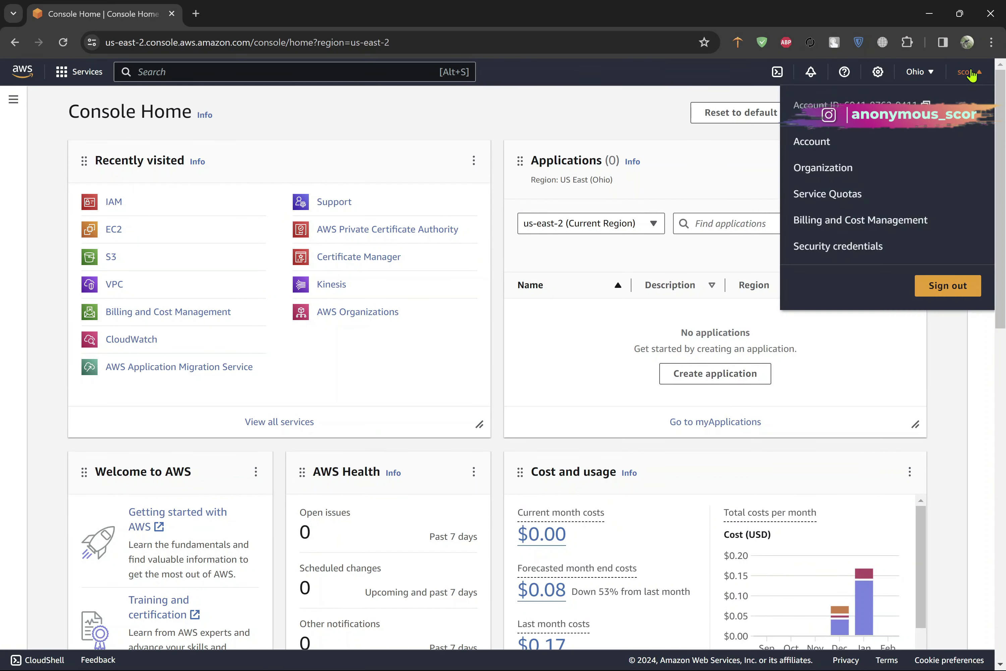
click(284, 145)
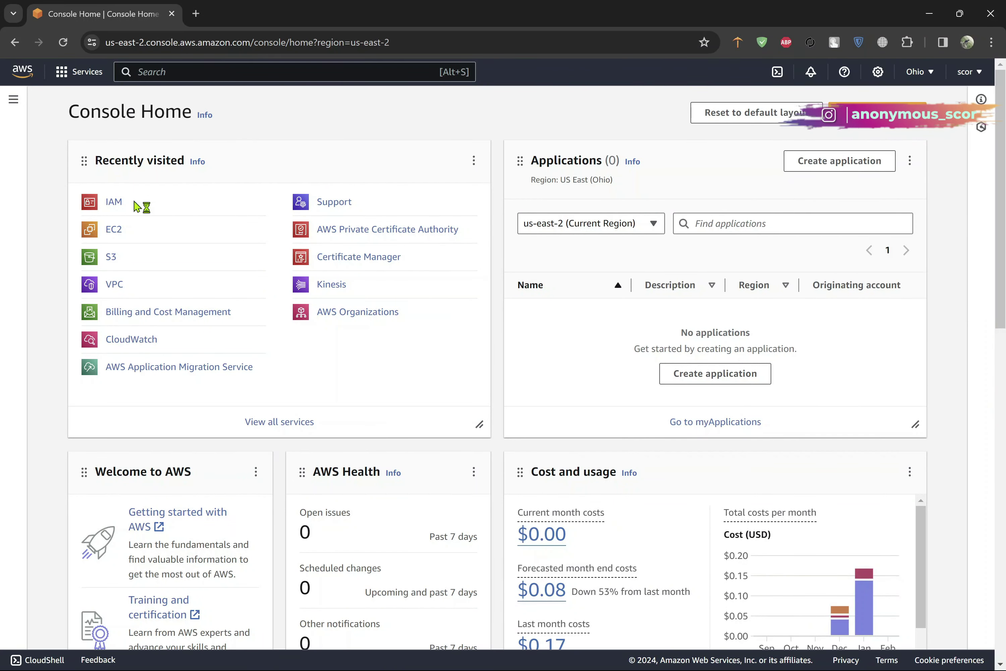
click(115, 203)
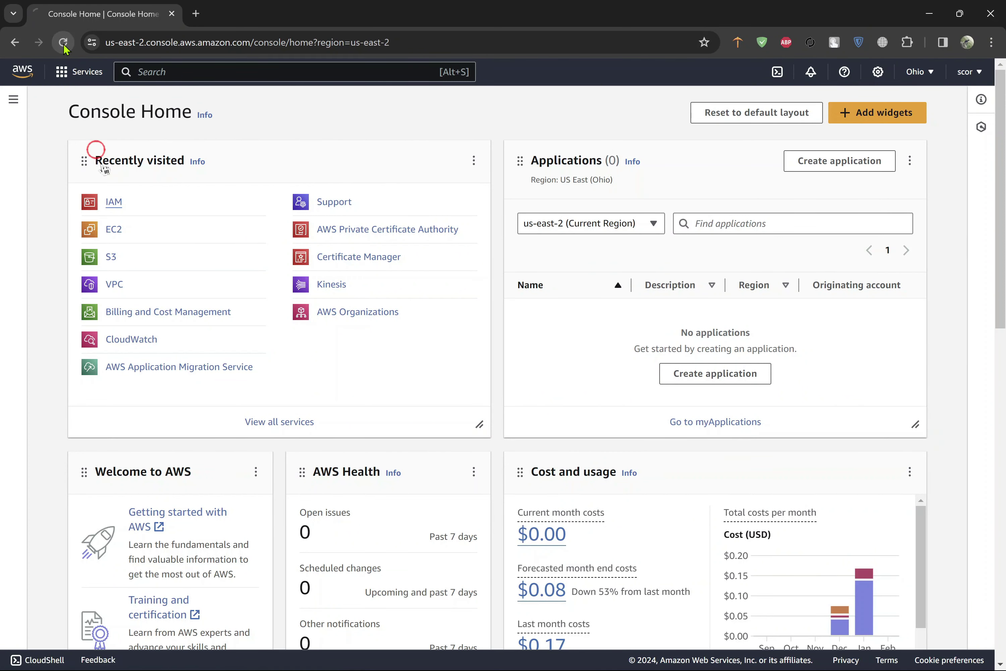
click(64, 44)
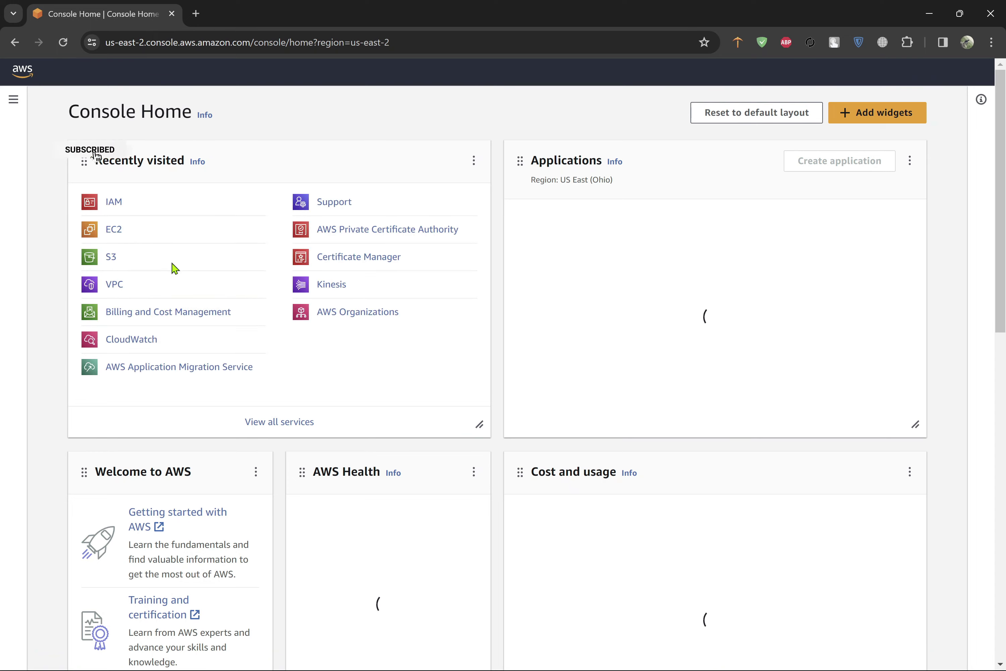
click(114, 207)
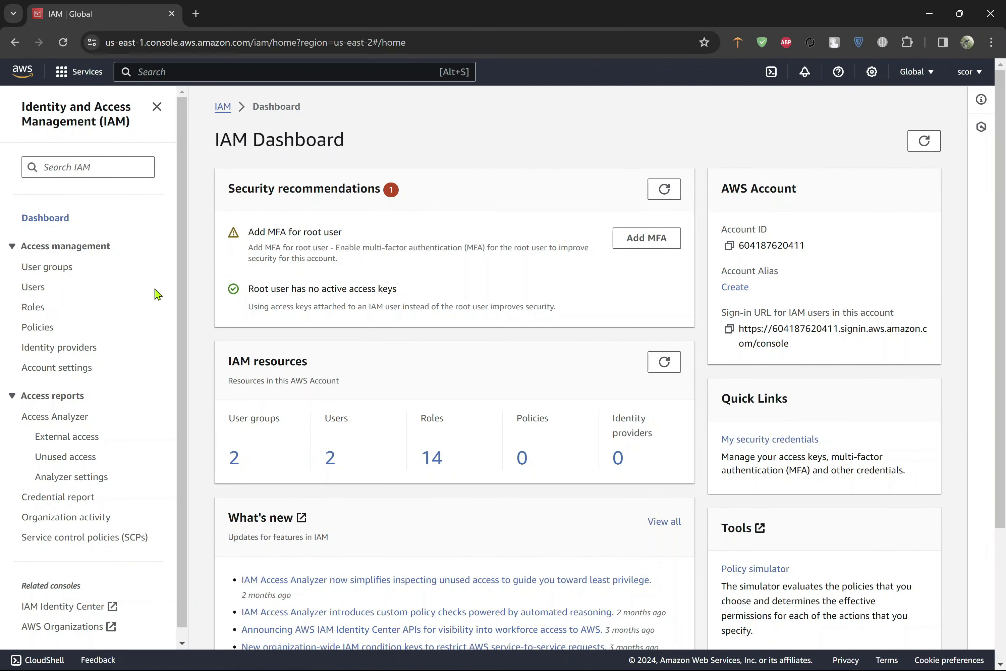
Open the list of IAM roles and start creating a new role.
click(34, 307)
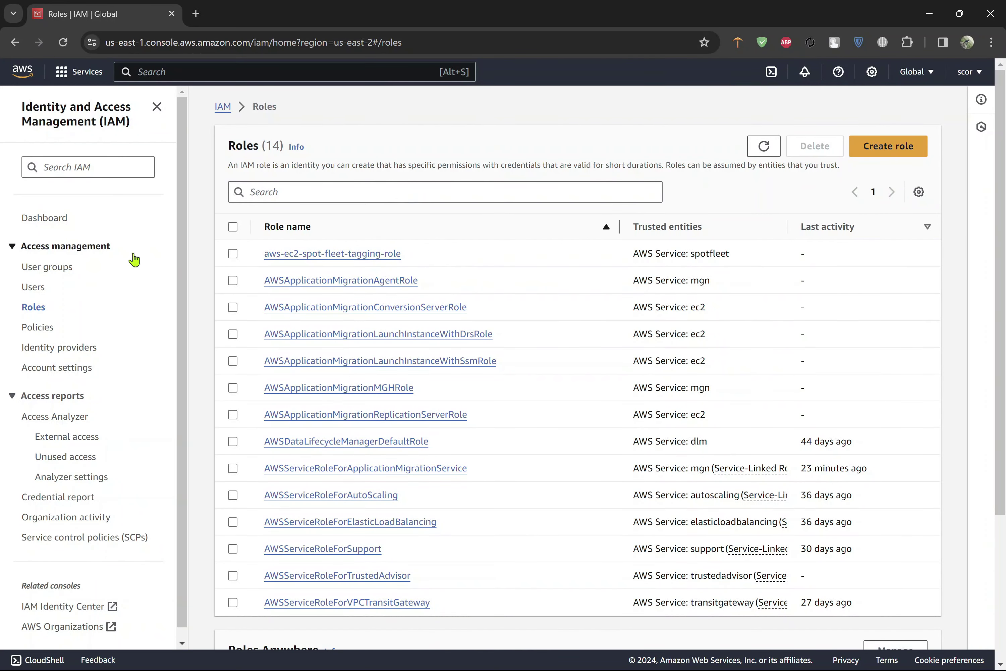
click(55, 217)
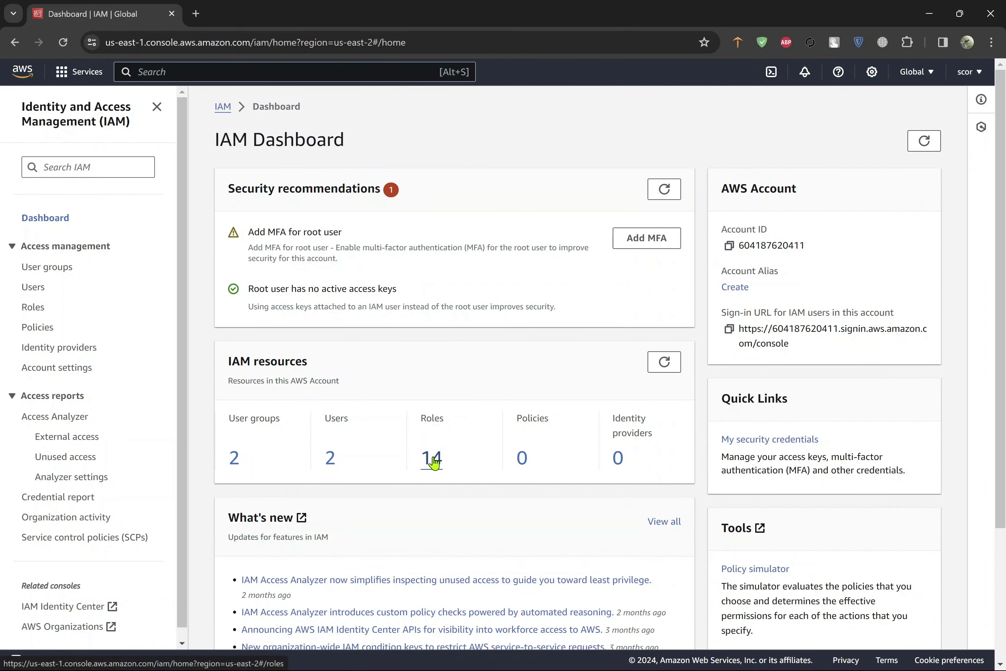
click(433, 462)
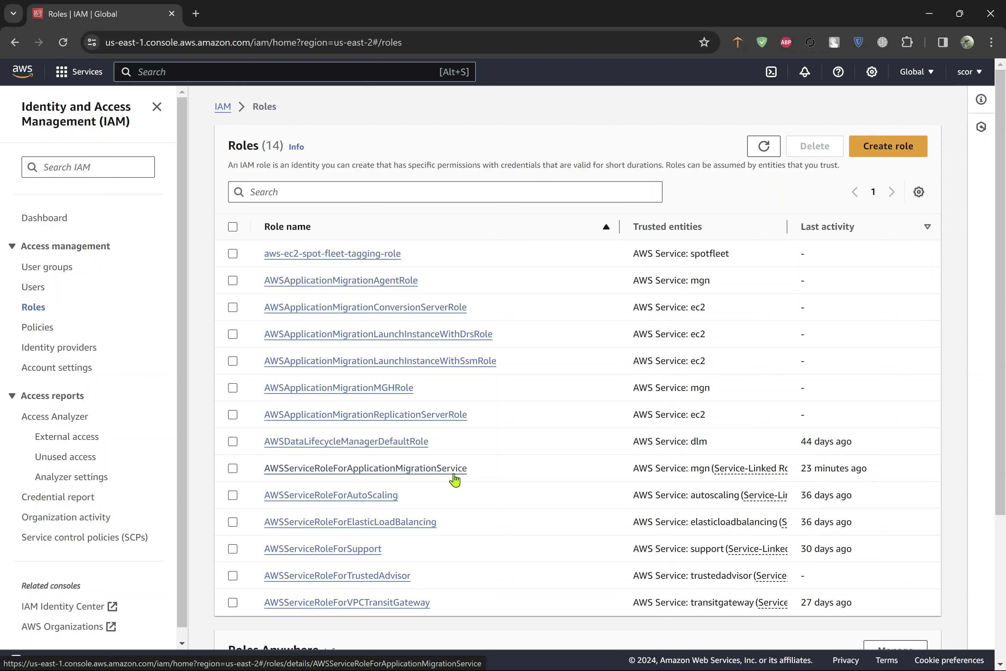
click(875, 158)
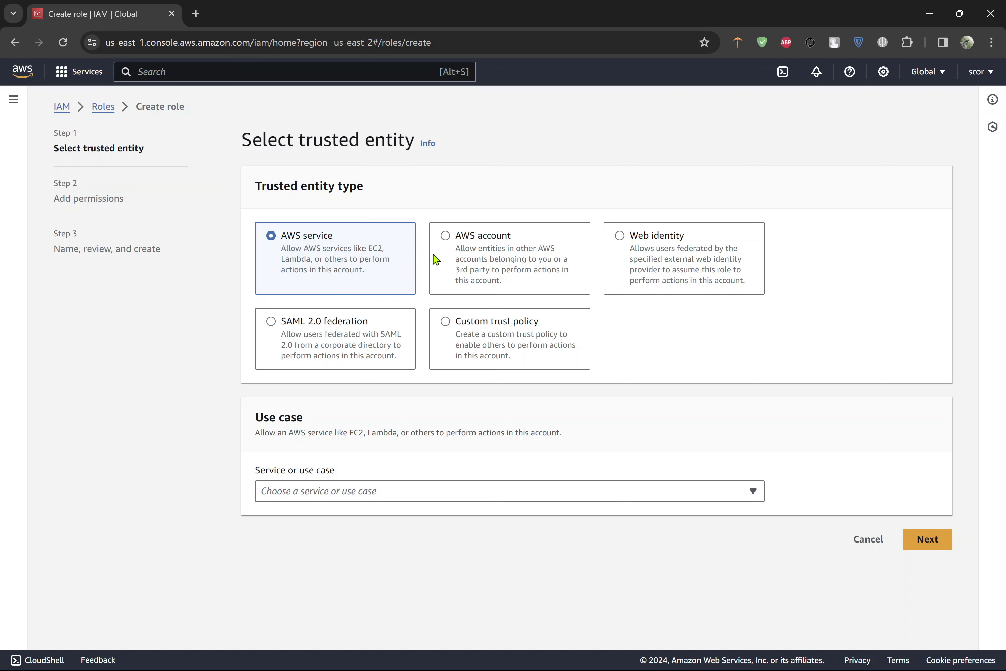
Review the settings offered for the AWS account, Web identity, SAML 2.0 federation and Custom trust policy entity types.
click(471, 247)
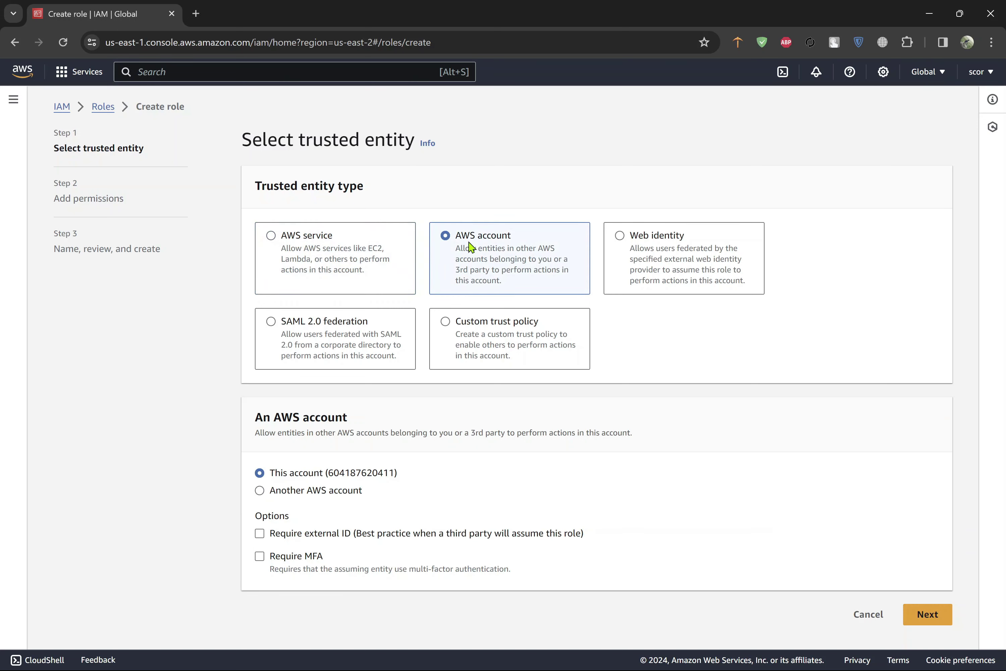
click(630, 247)
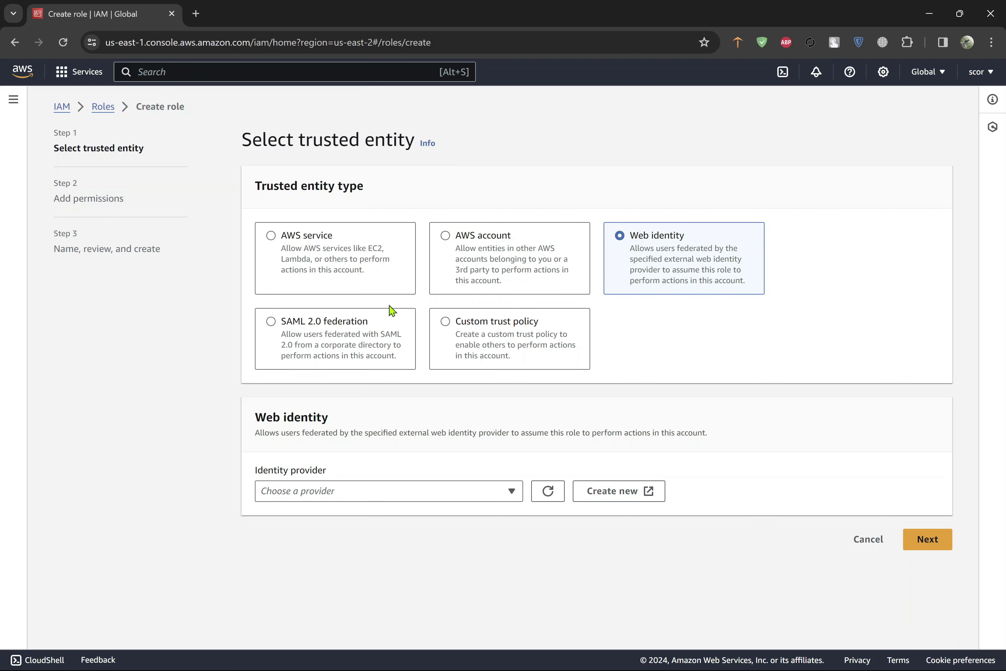
click(314, 334)
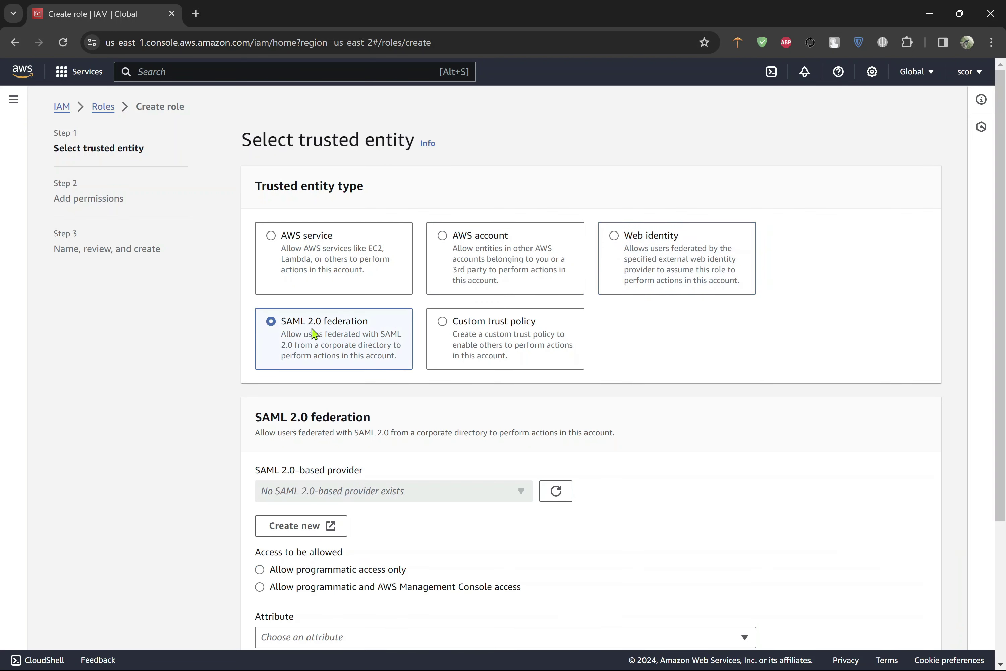
click(478, 334)
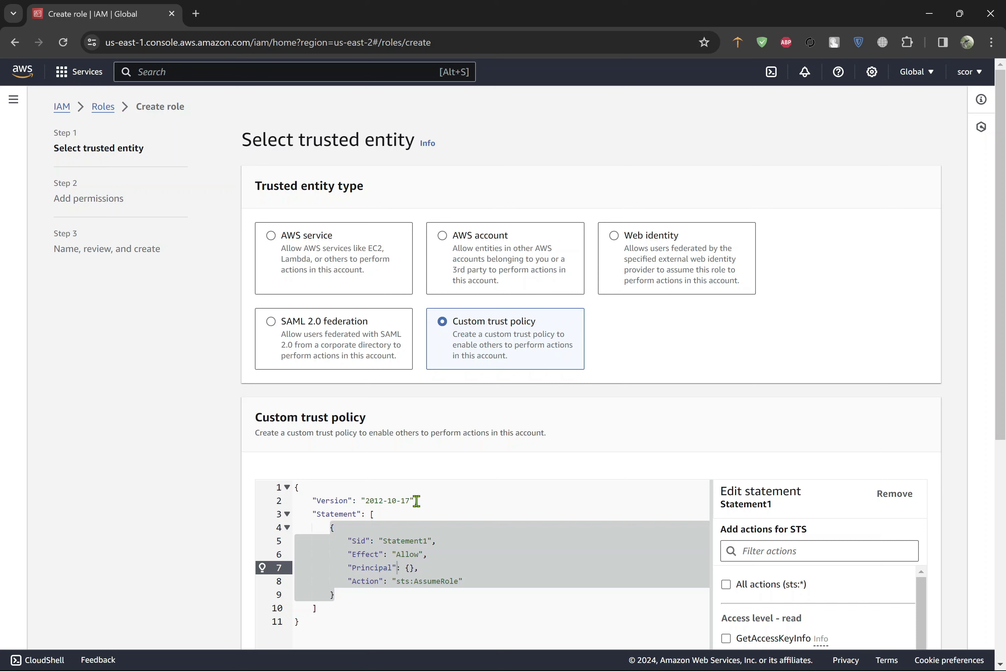
Set the trusted entity type to AWS service and choose EC2 as the service or use case.
click(304, 238)
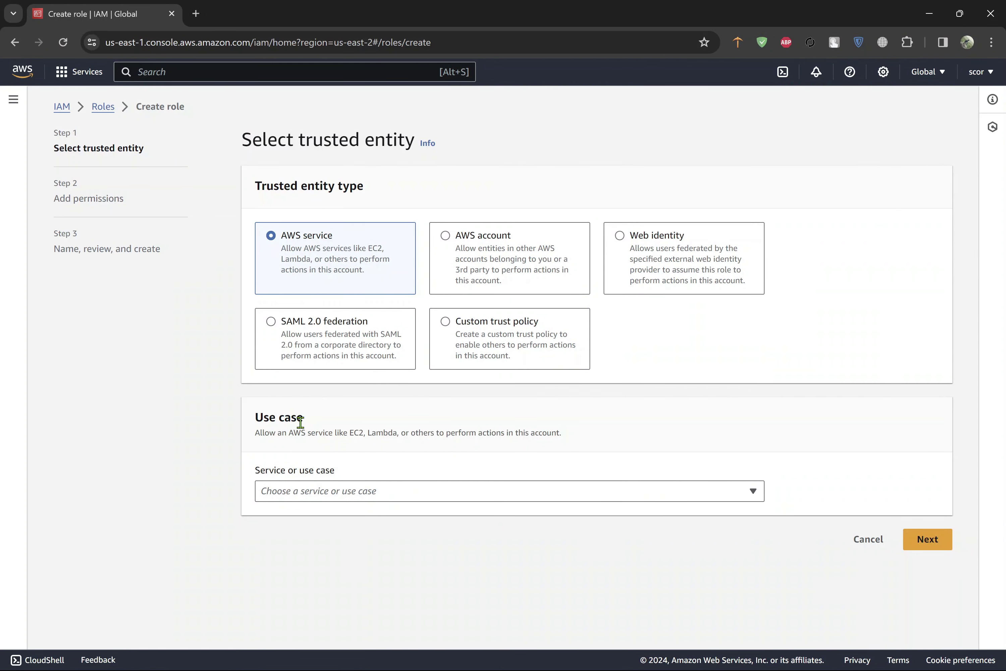
drag(302, 422, 256, 422)
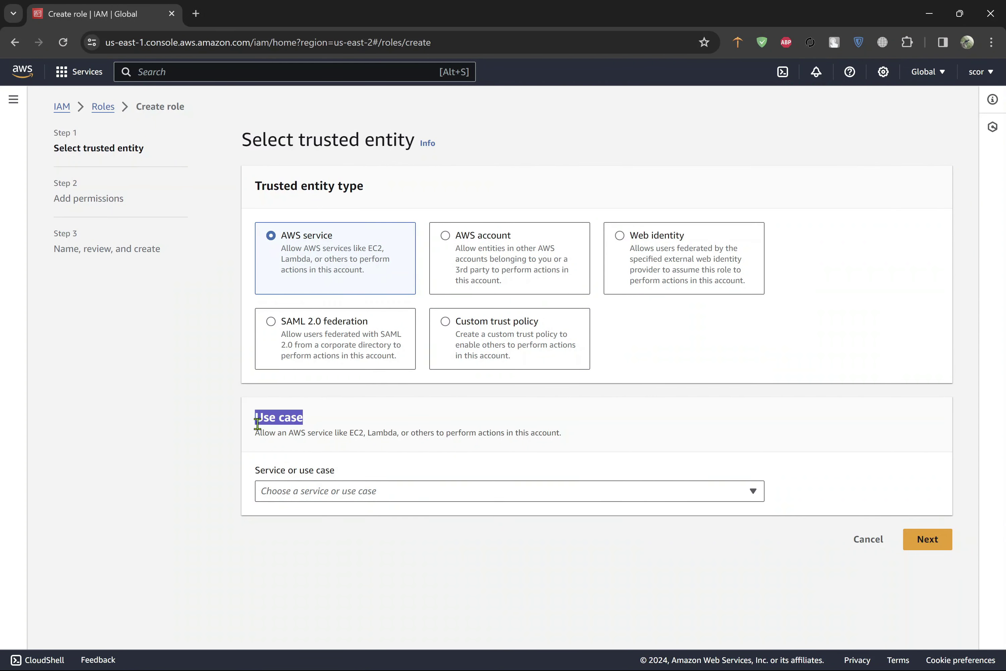
click(419, 491)
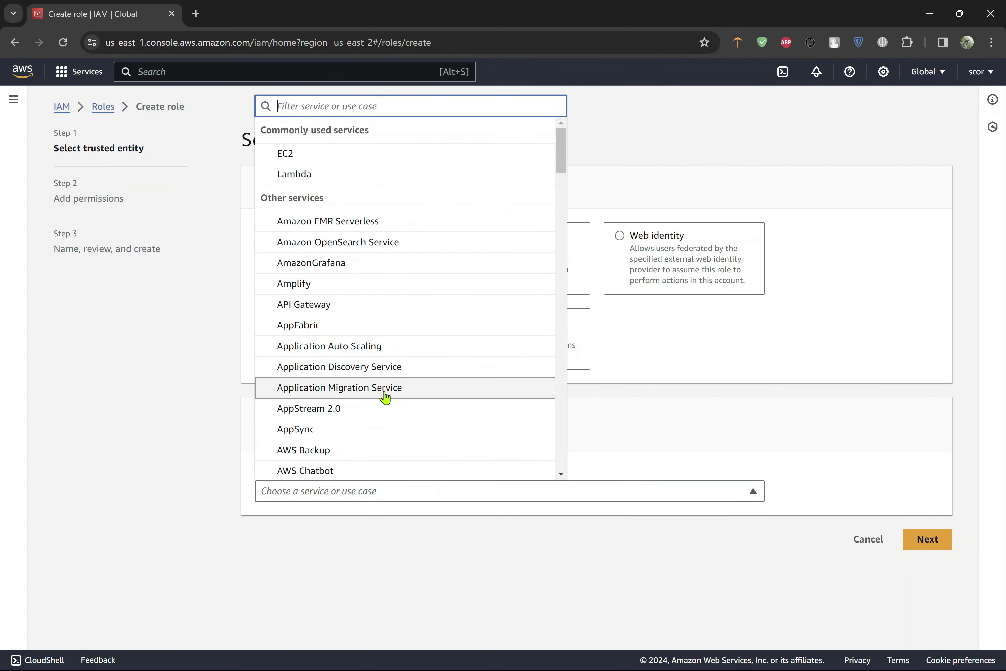
scroll(382, 407, down, 6)
scroll(381, 407, down, 20)
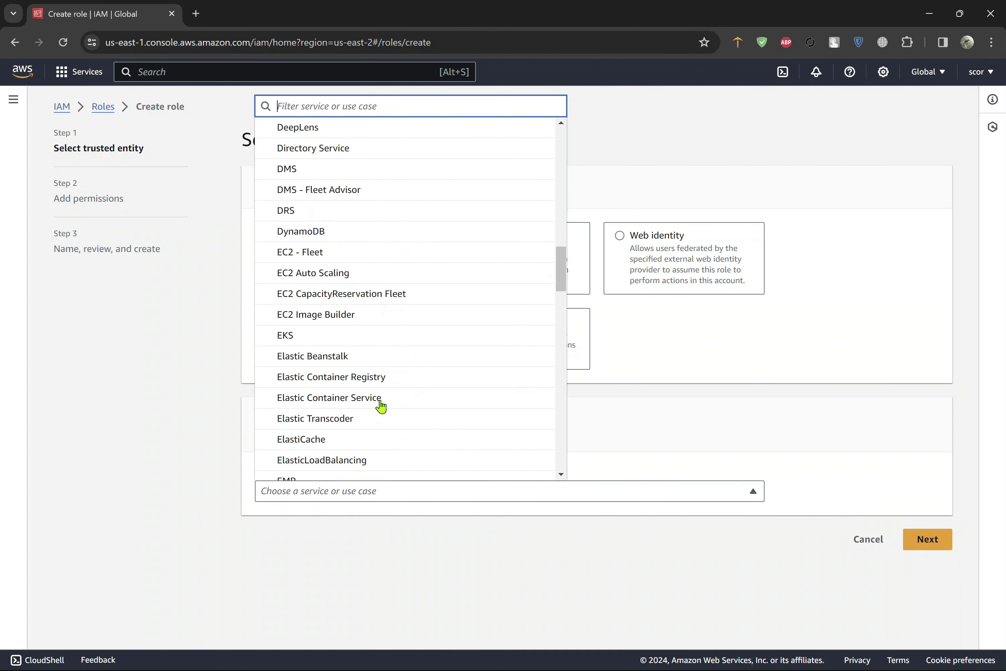
scroll(381, 406, up, 20)
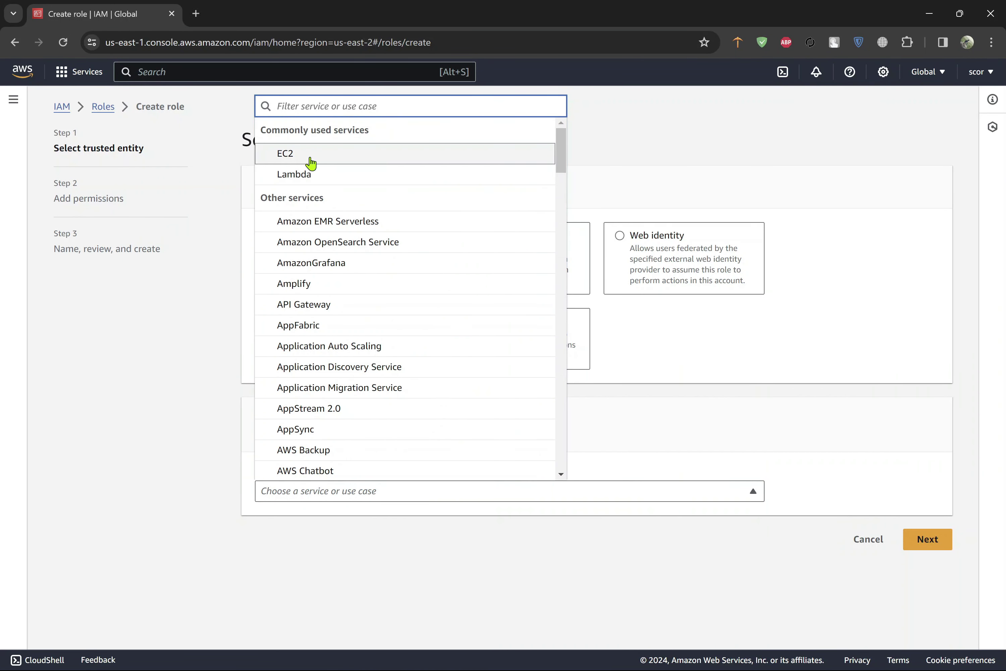
click(322, 159)
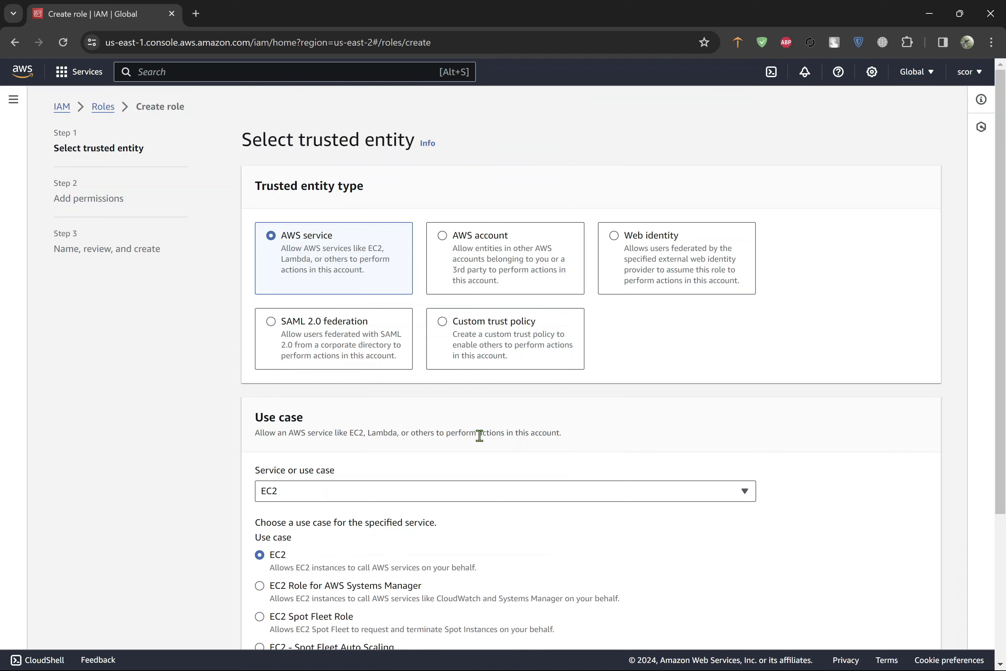
Select the plain EC2 use case for the role and continue to adding permissions.
scroll(478, 433, down, 5)
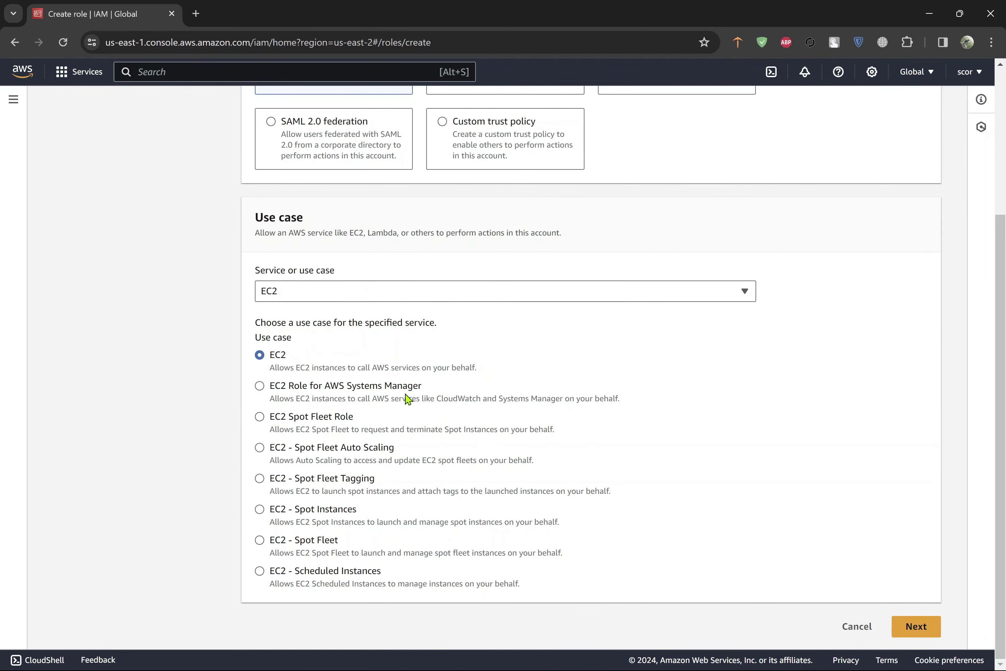
drag(407, 392, 308, 385)
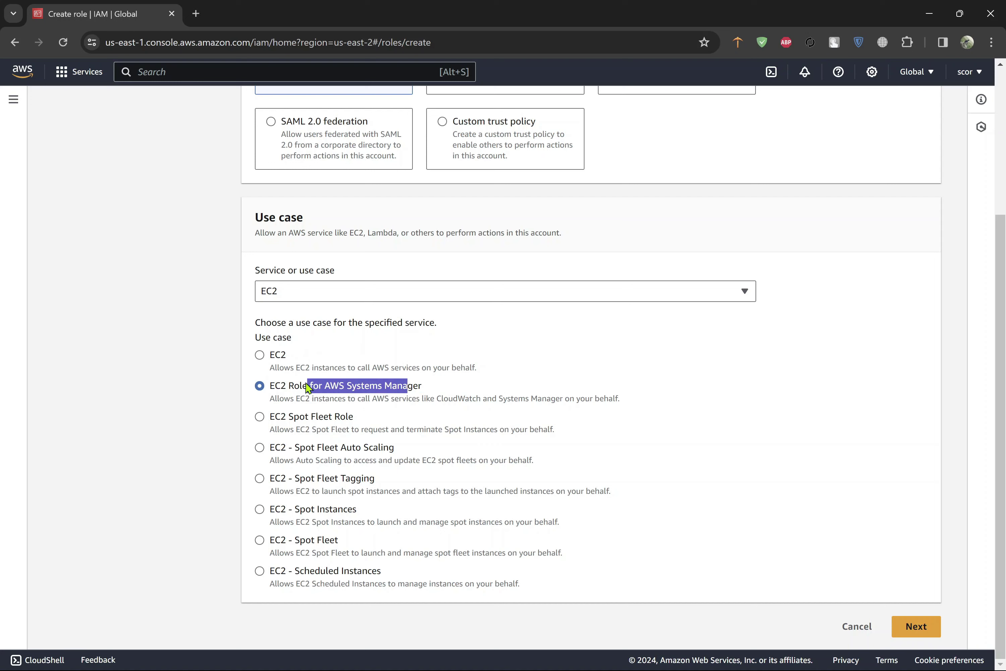
click(269, 361)
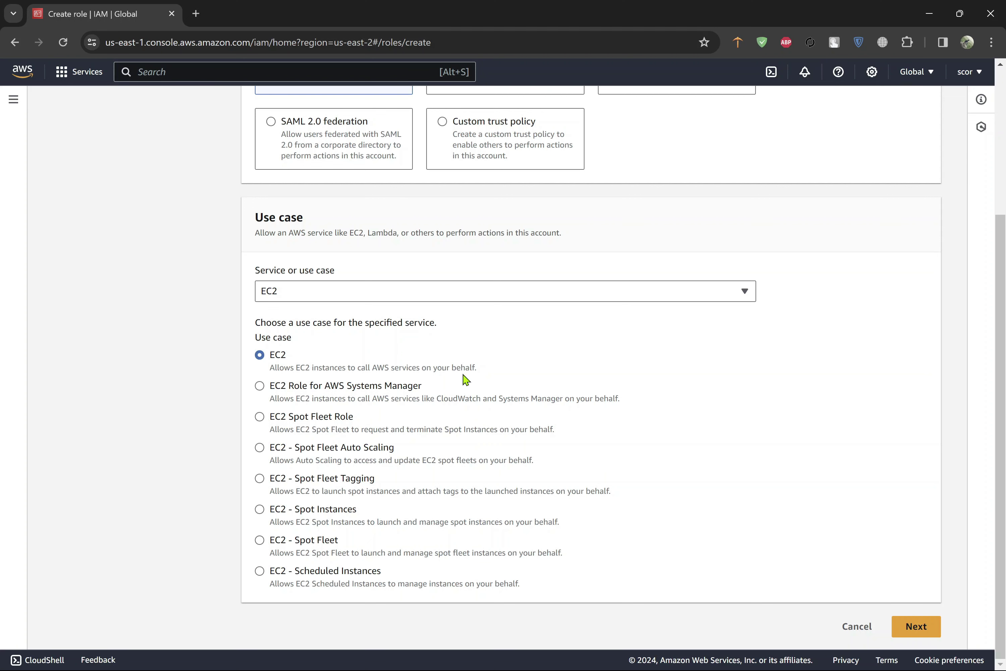
click(908, 637)
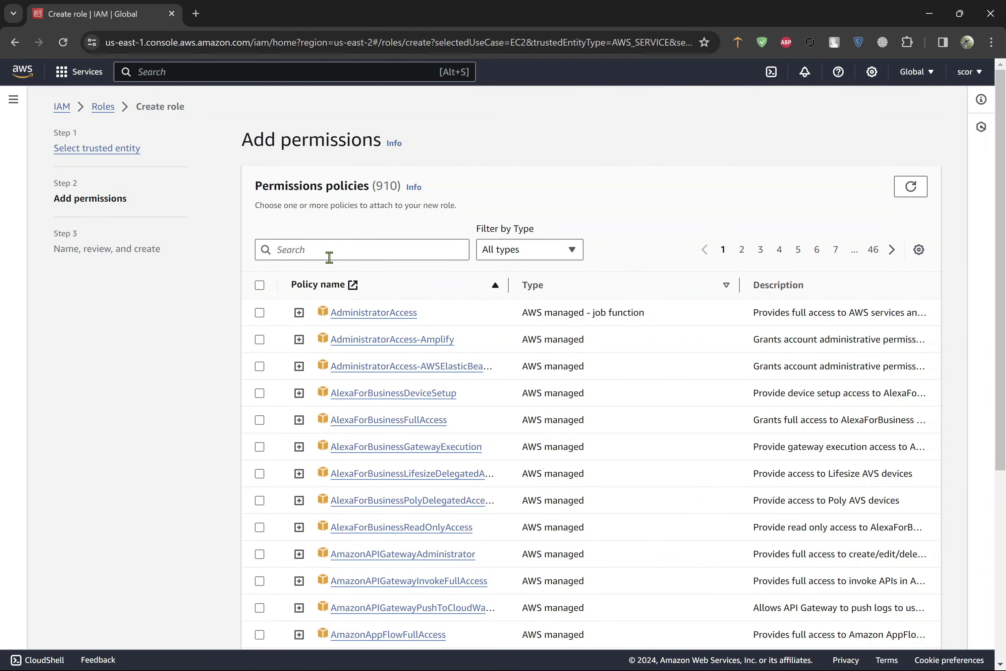
Attach the AdministratorAccess policy to the new role and name the role role1.
click(260, 313)
scroll(465, 399, down, 6)
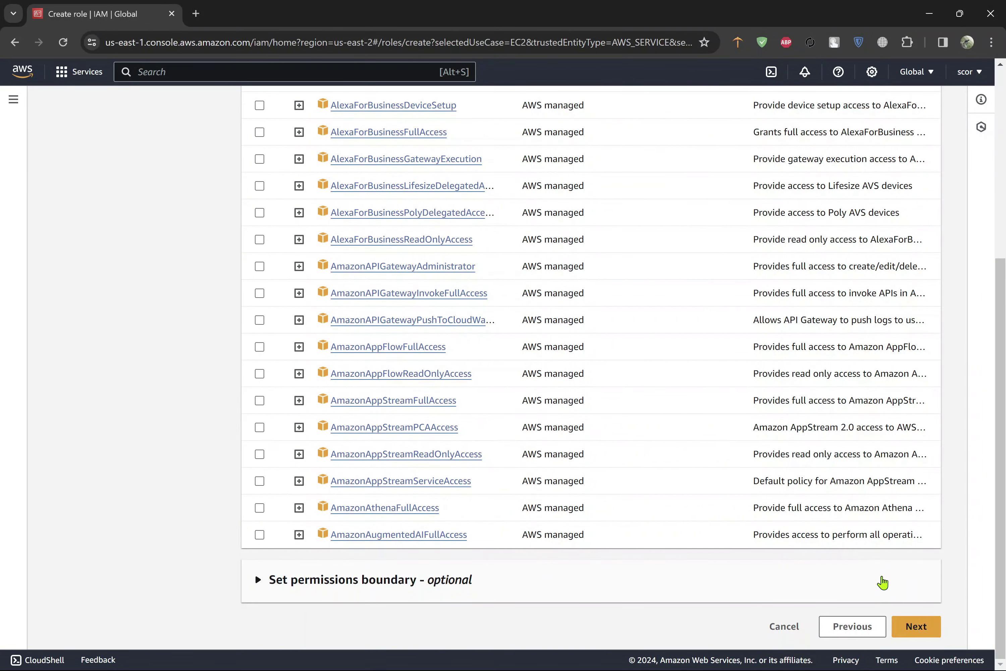
click(916, 627)
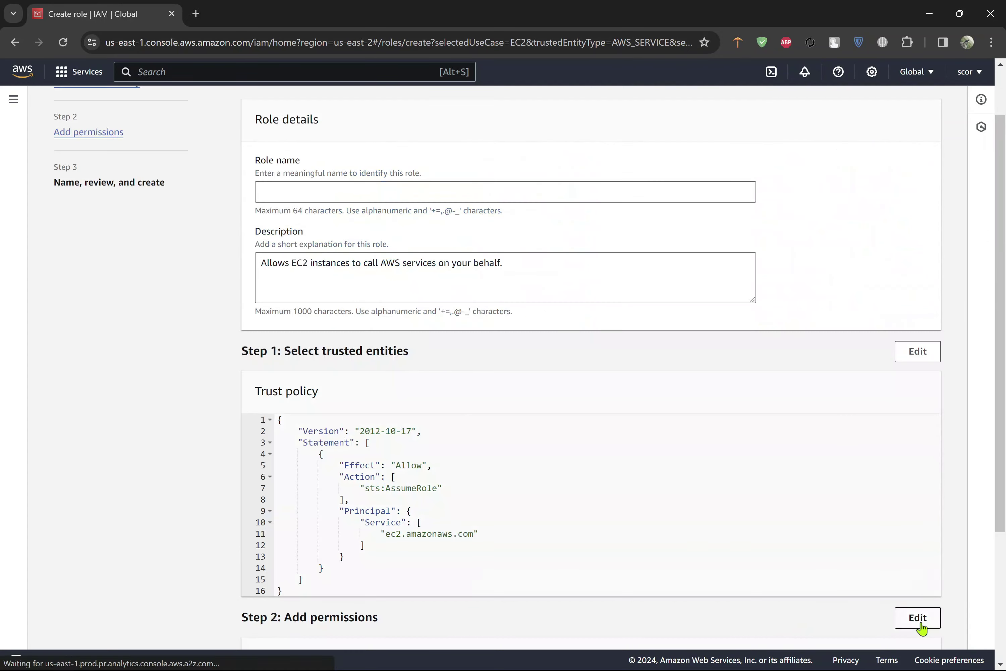
scroll(395, 341, up, 2)
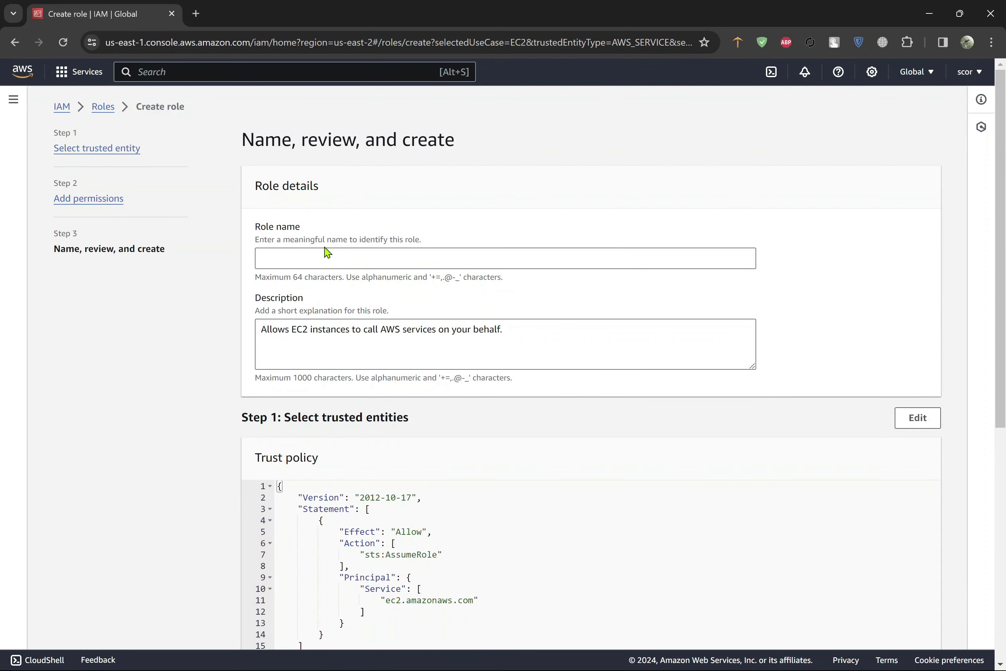
click(313, 266)
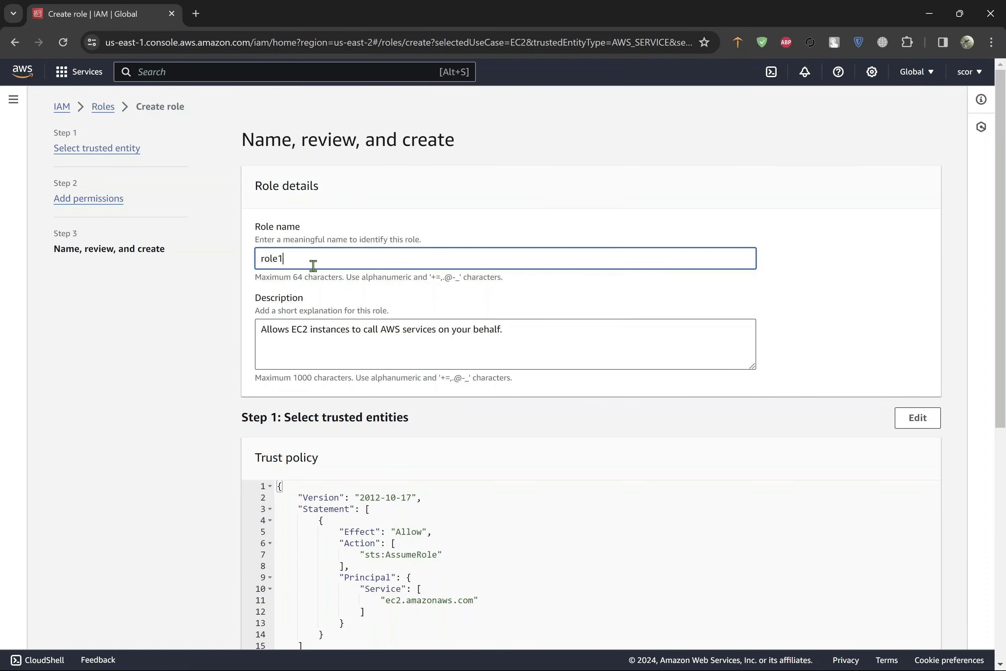
Examine the role's trust policy JSON and its permissions policy summary on the review page.
scroll(439, 339, down, 3)
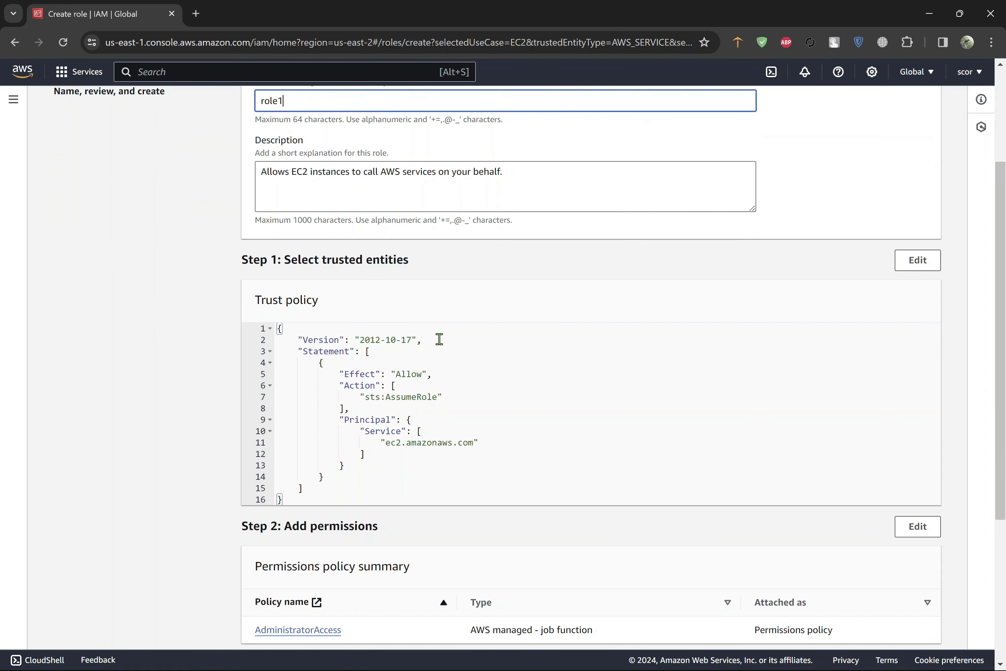
scroll(439, 340, down, 3)
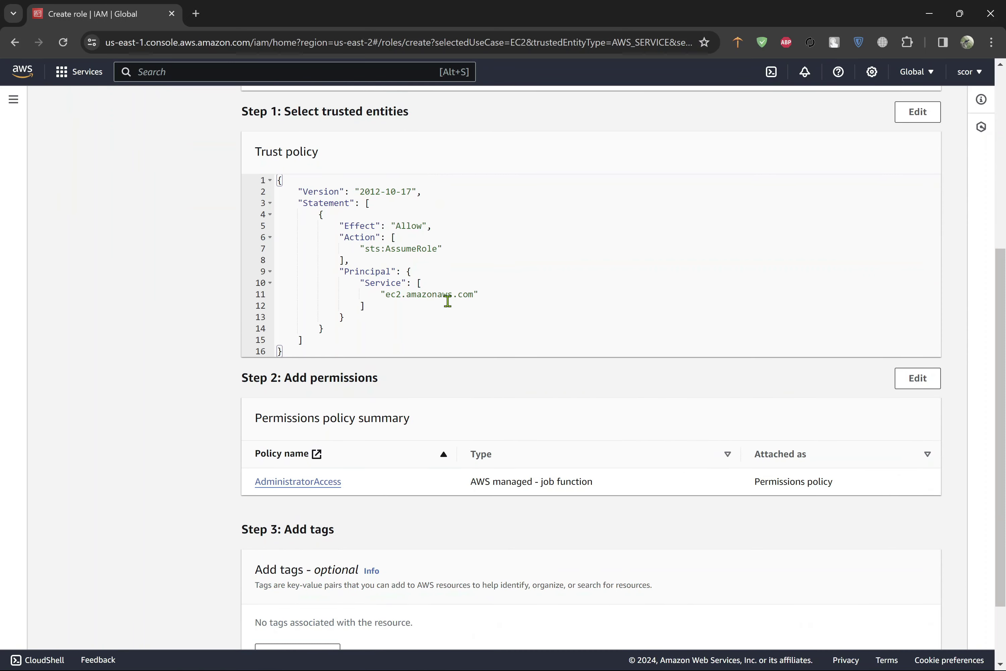
drag(411, 328, 302, 197)
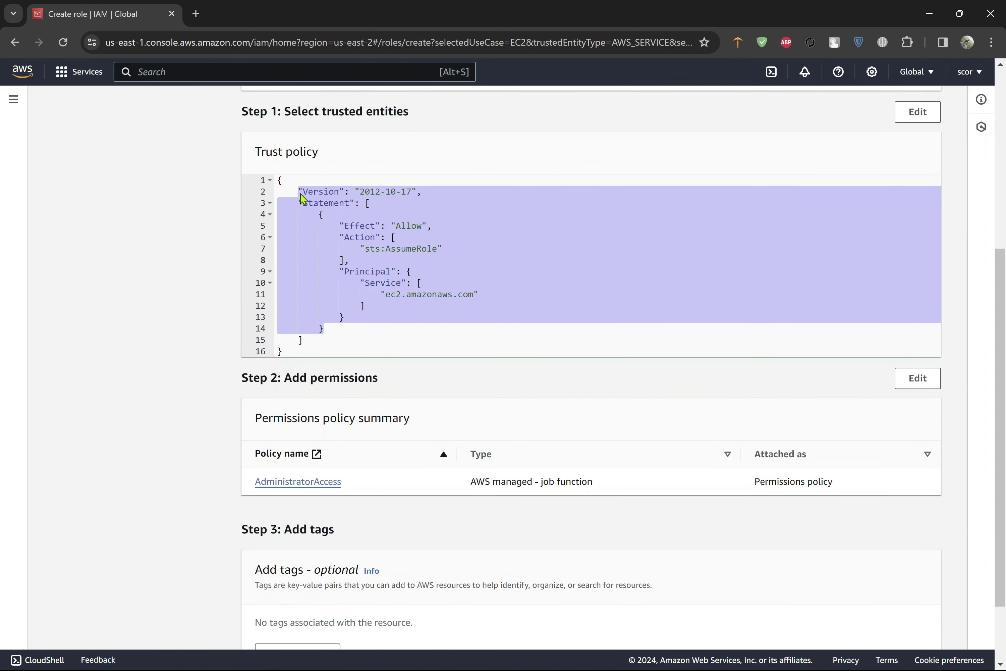
click(402, 232)
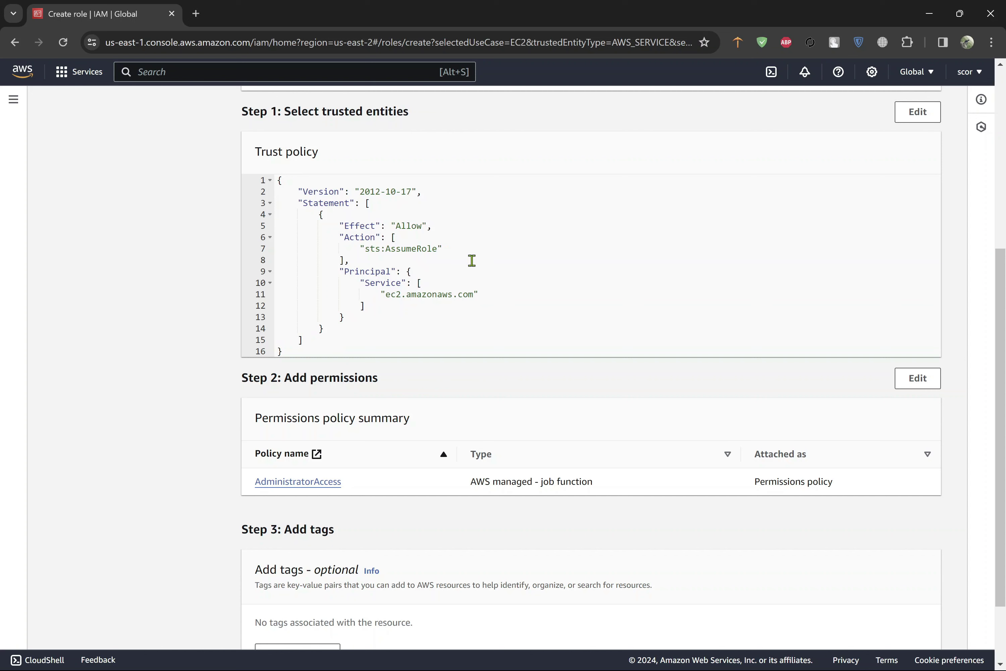
scroll(472, 261, up, 1)
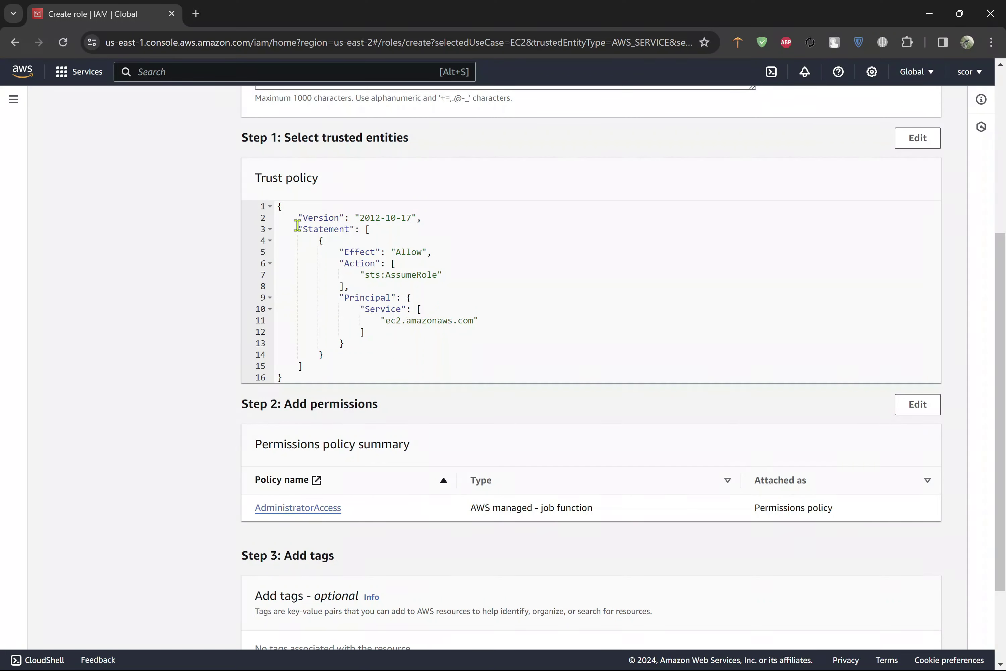
click(289, 208)
drag(280, 380, 273, 208)
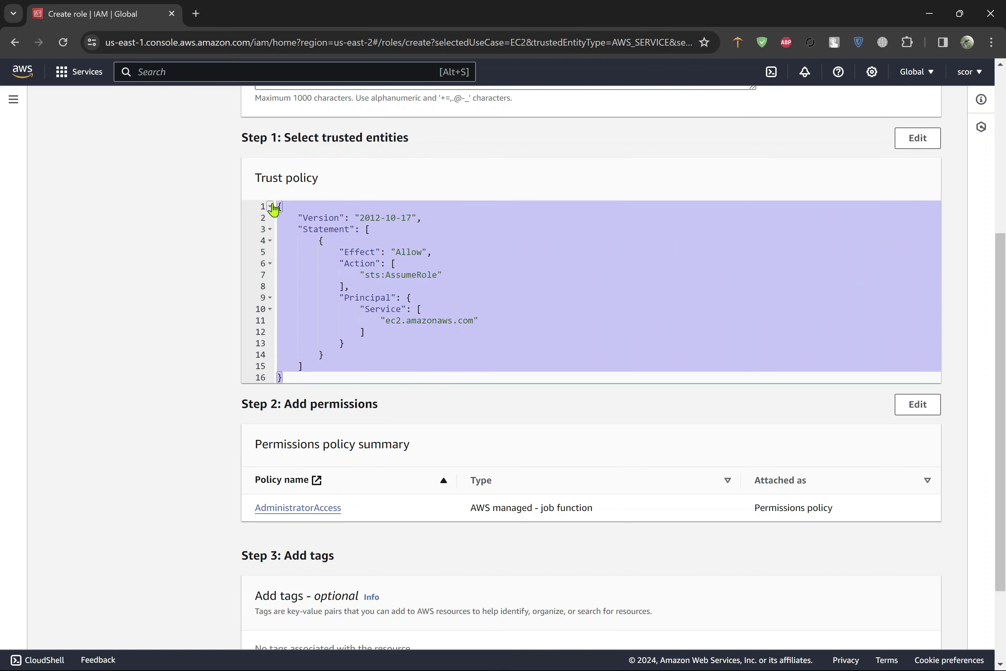
click(292, 223)
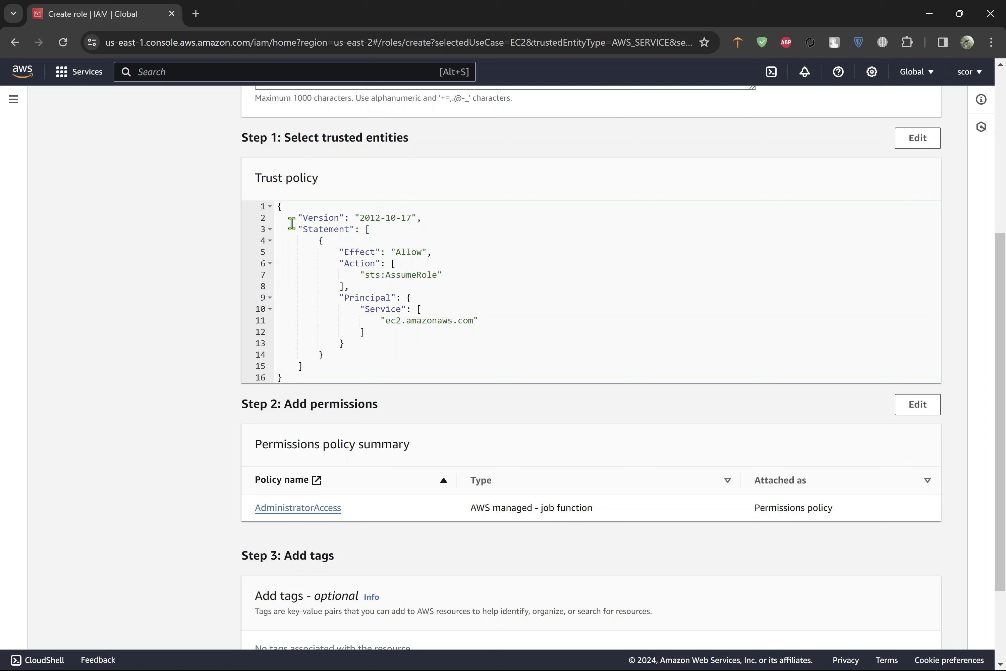
drag(293, 218, 419, 348)
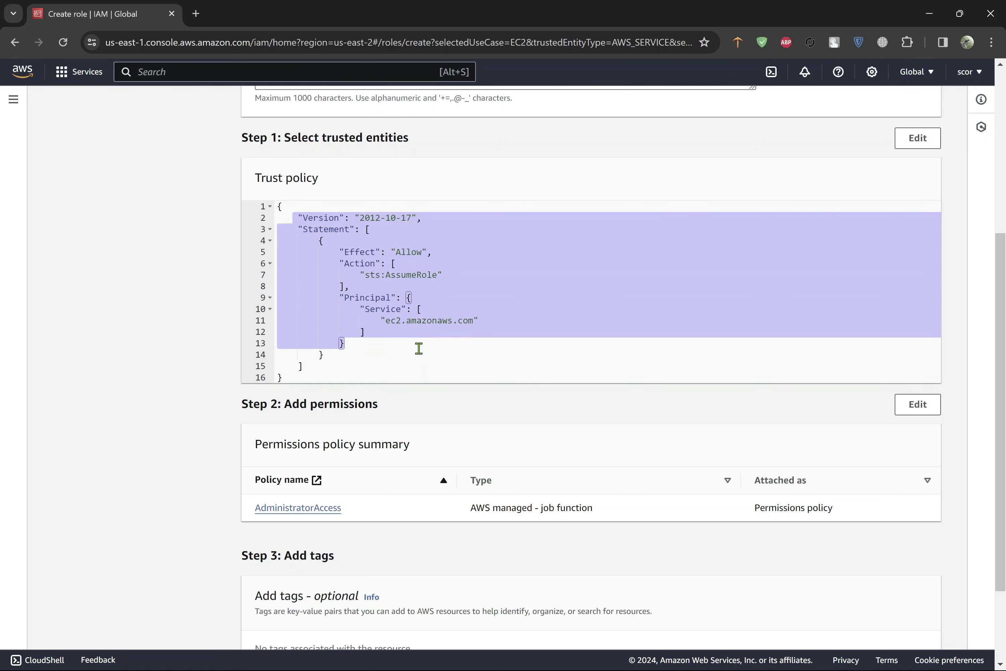
Examine the Version, Statement, Action and Principal service elements of the role's trust policy JSON.
click(379, 262)
drag(294, 216, 420, 218)
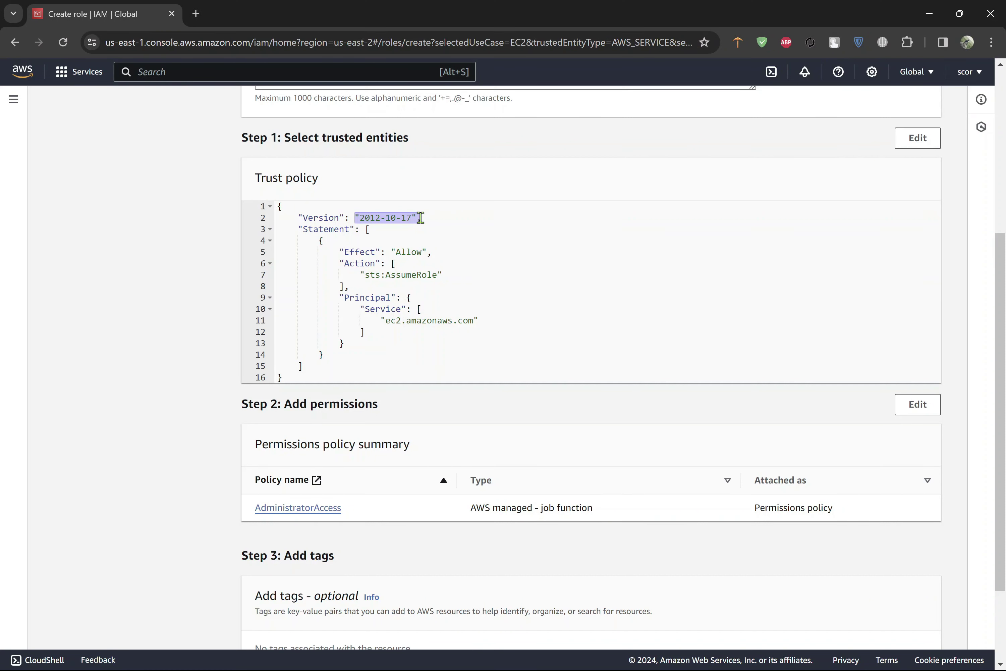
drag(420, 218, 423, 218)
drag(355, 229, 303, 230)
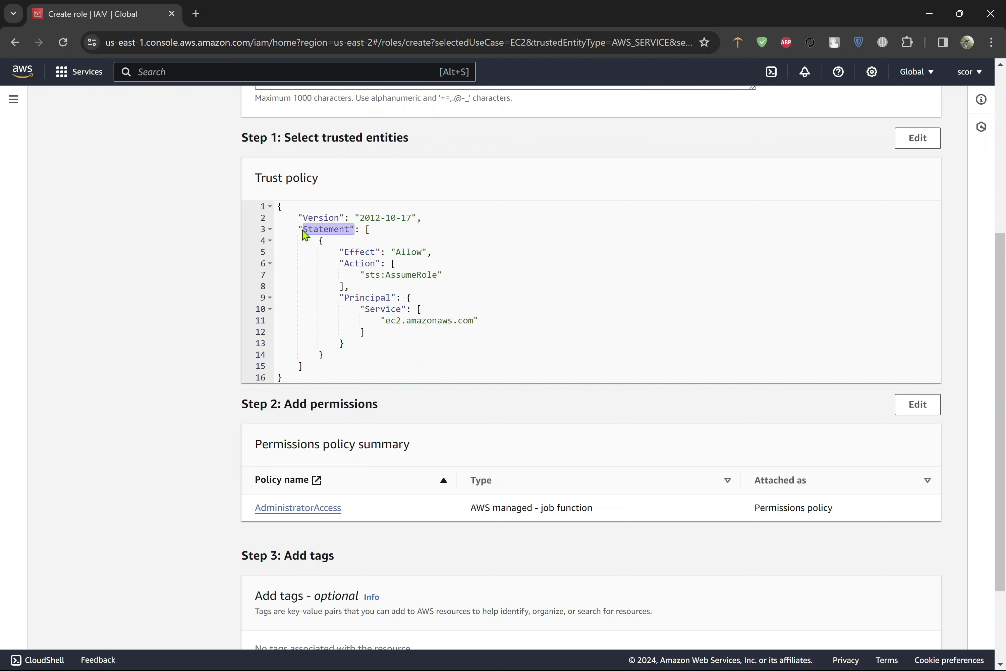
click(368, 231)
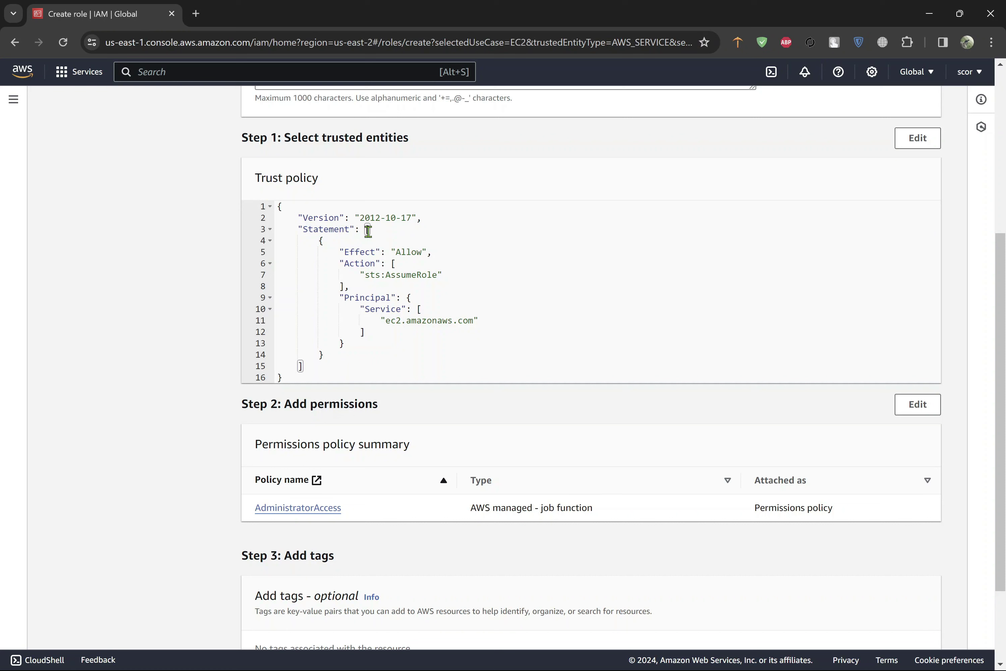
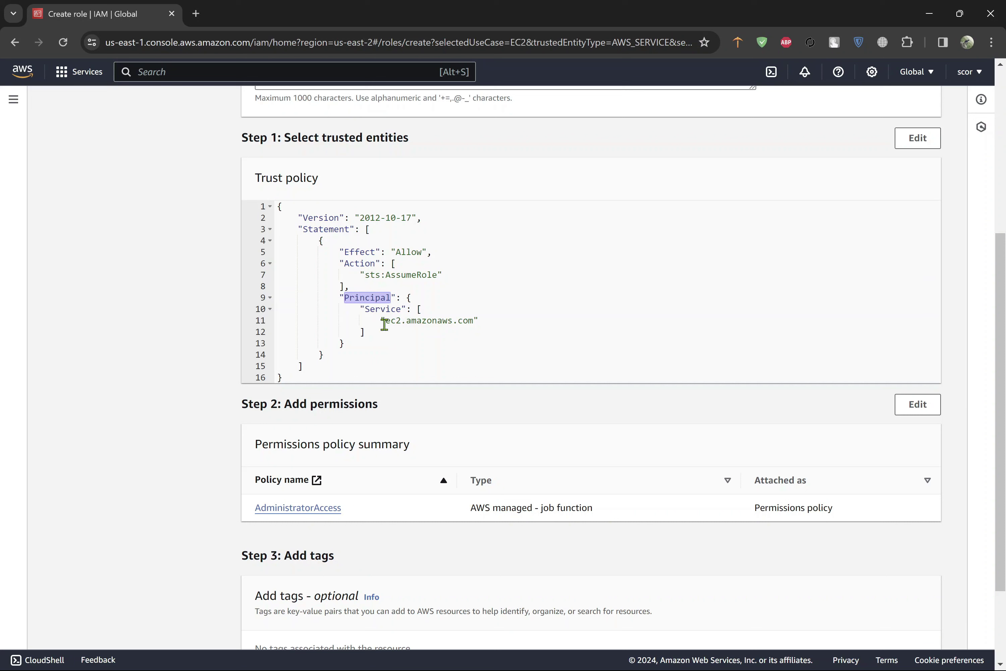
drag(385, 321, 475, 323)
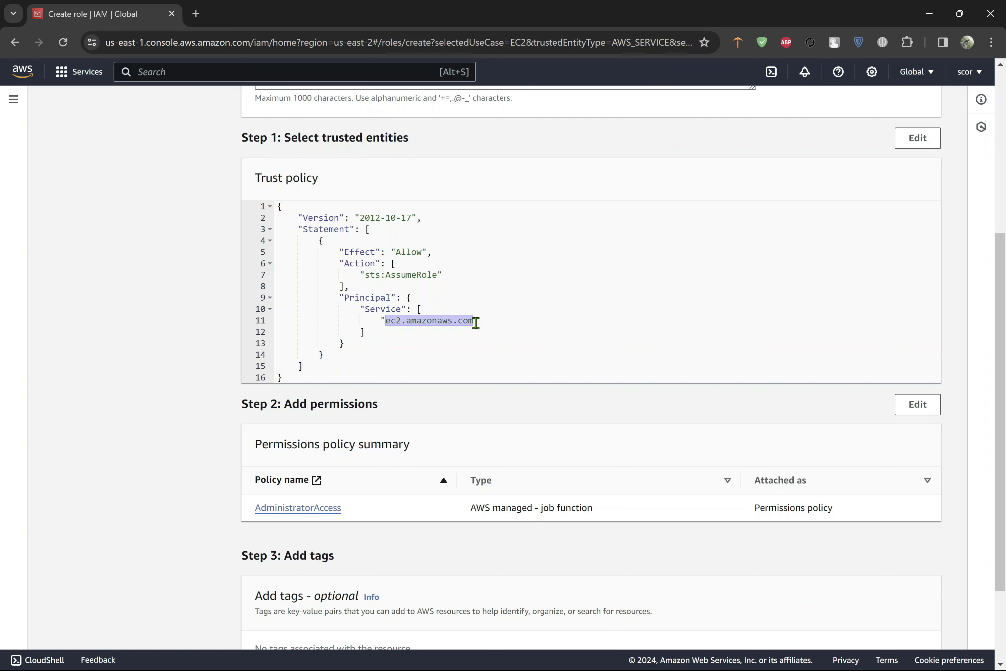
click(369, 265)
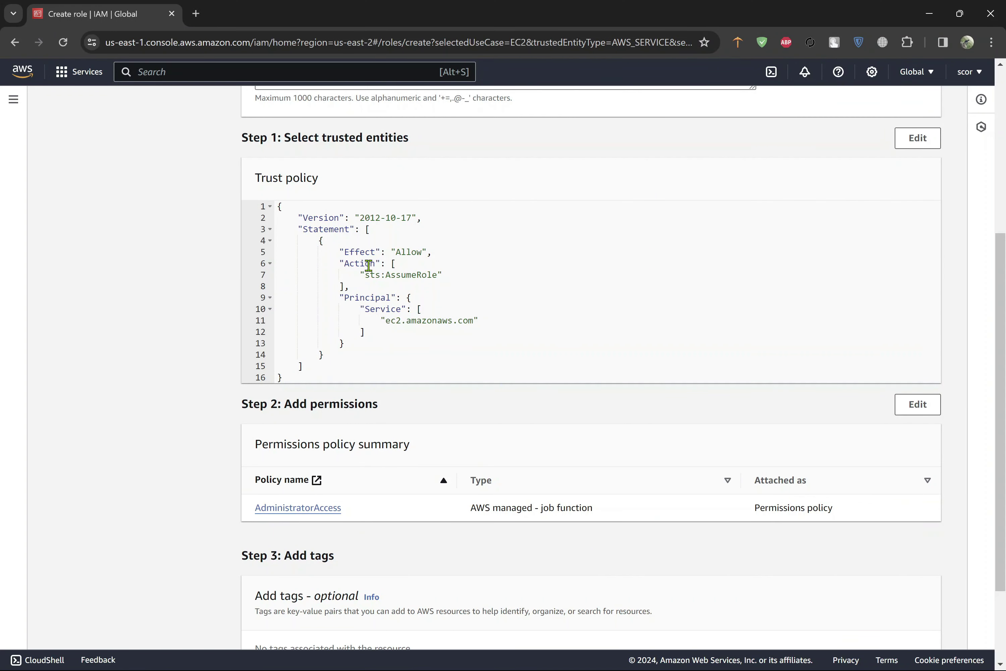
double_click(369, 266)
click(375, 297)
Review the role's permissions and optional tags sections, and create the role without adding any tags.
scroll(412, 319, down, 3)
drag(358, 298, 300, 303)
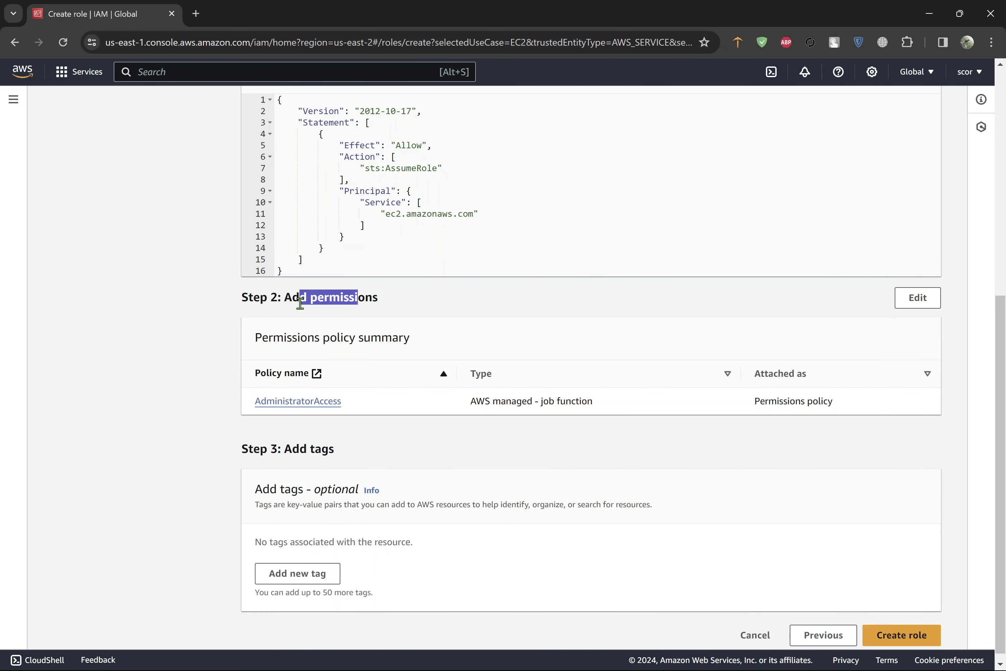
drag(375, 407, 253, 407)
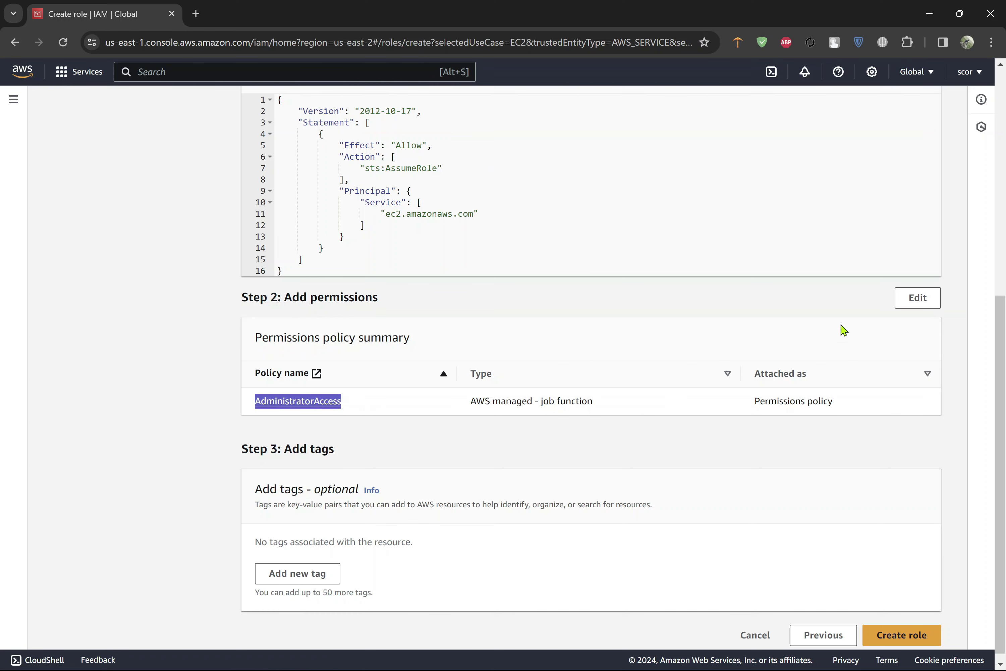
scroll(422, 419, down, 1)
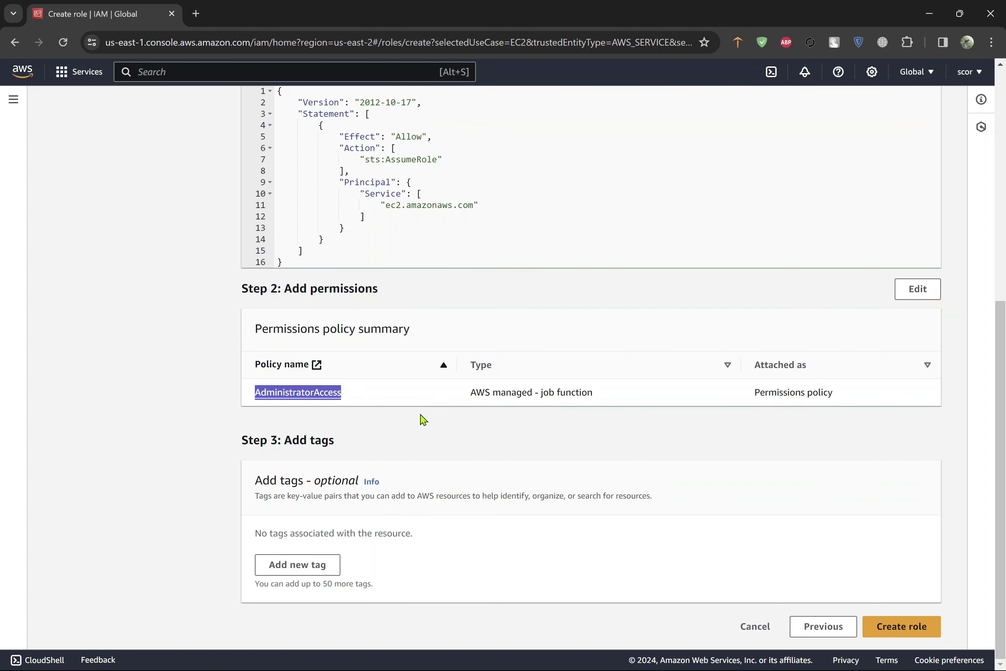
drag(328, 453, 283, 455)
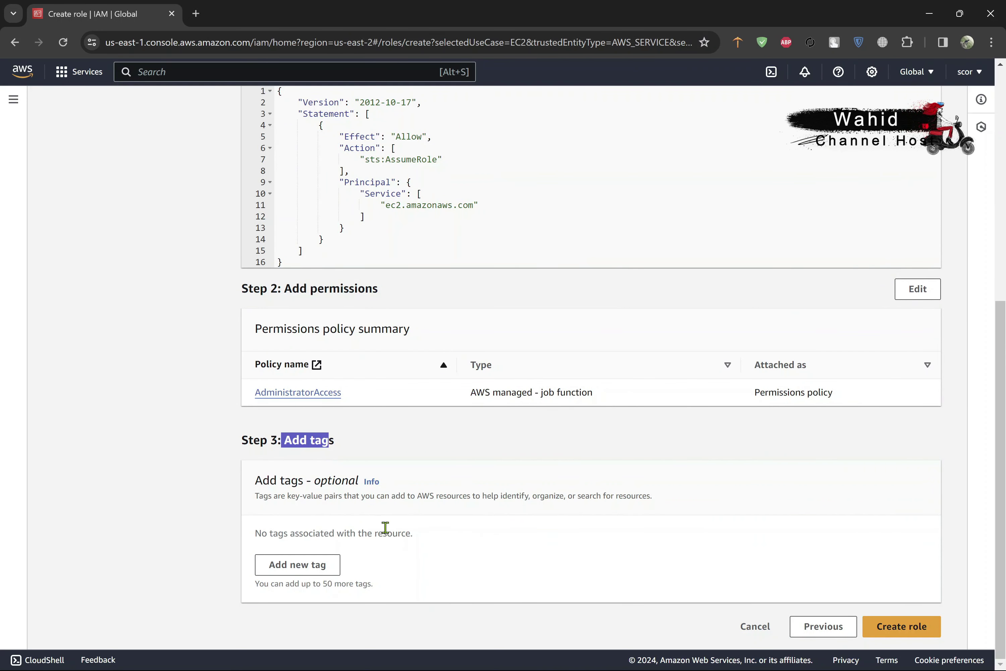
click(911, 626)
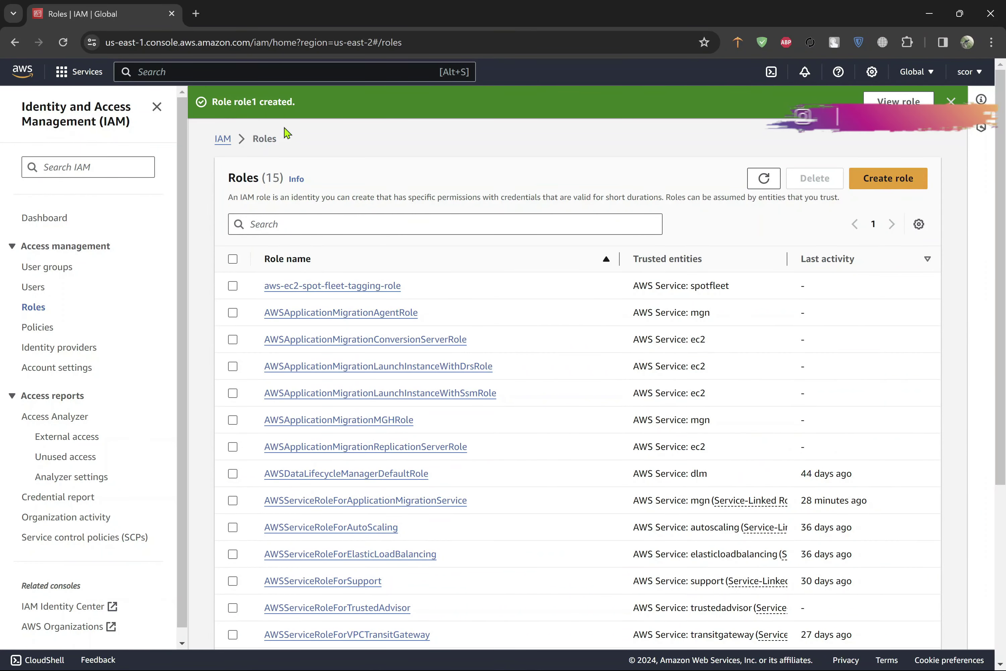
Search the roles list for role1 and open the role's details page.
drag(296, 102, 208, 107)
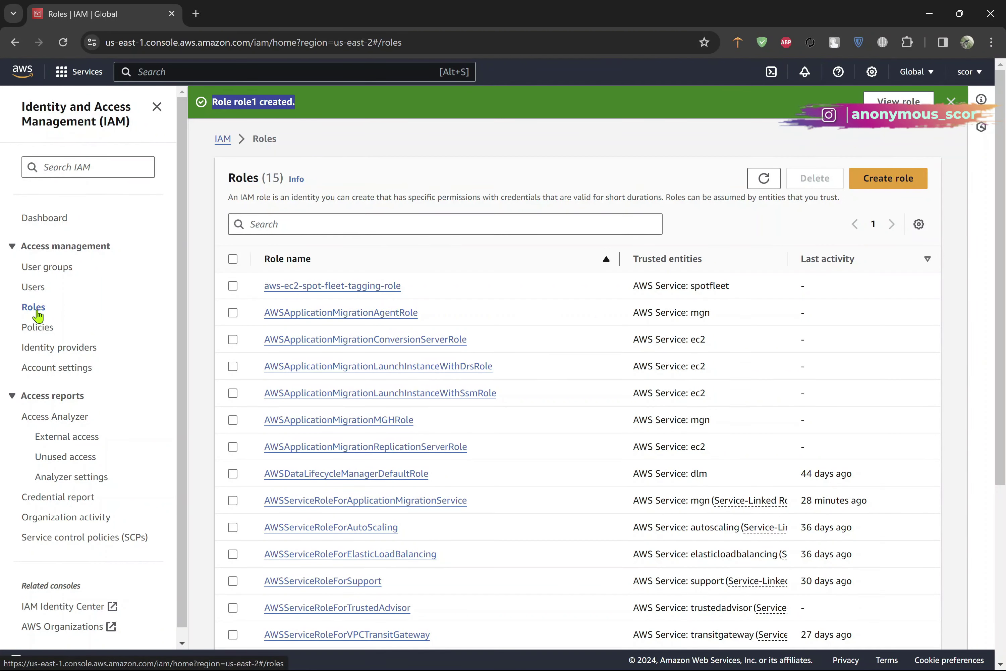
scroll(442, 509, down, 5)
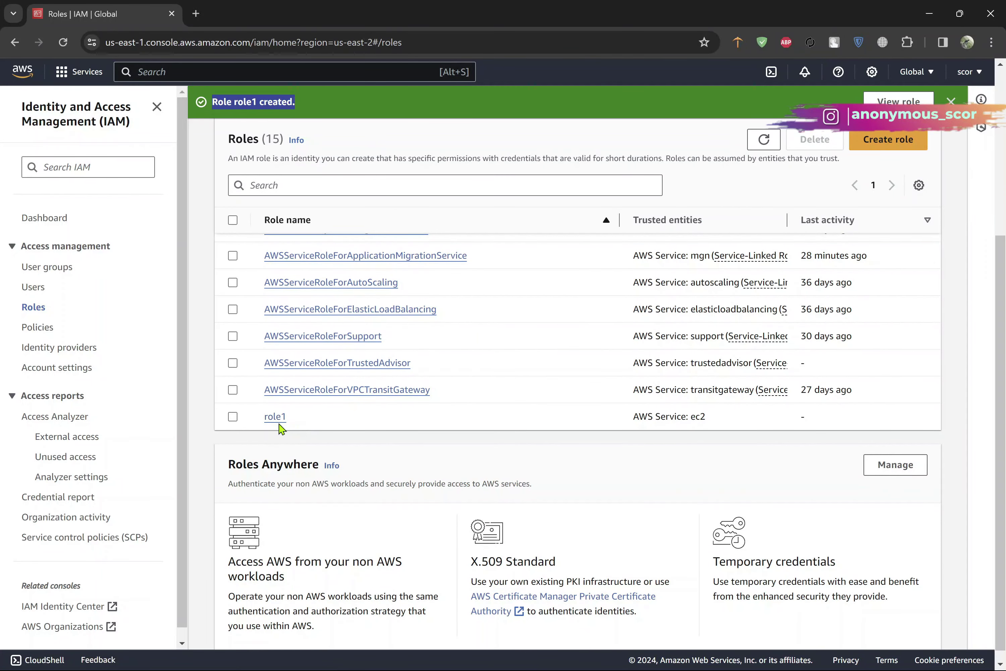
scroll(289, 431, up, 3)
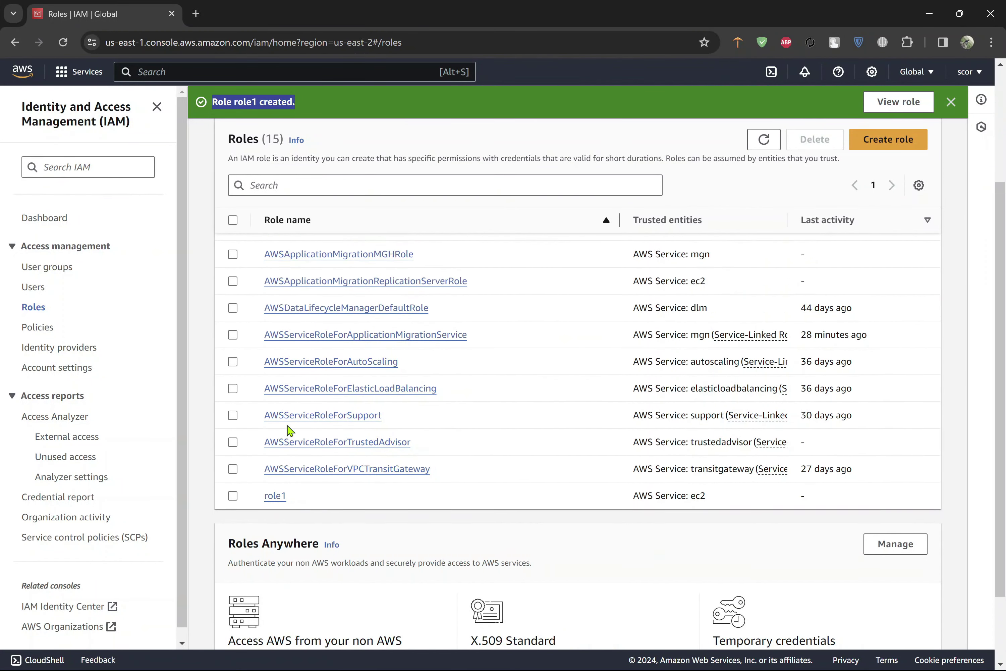
scroll(288, 431, up, 2)
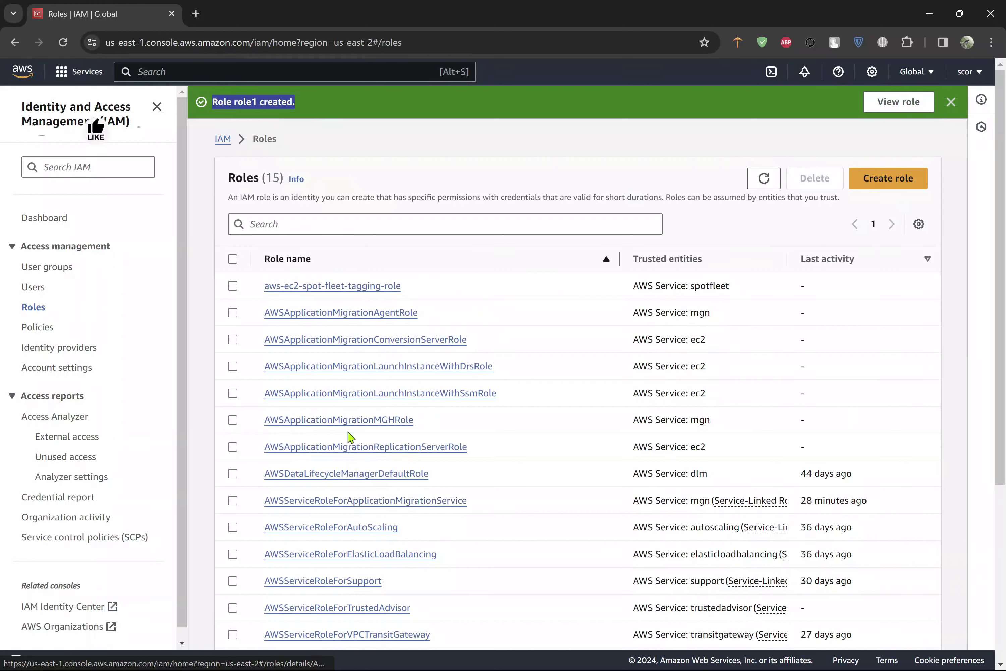
scroll(368, 465, down, 3)
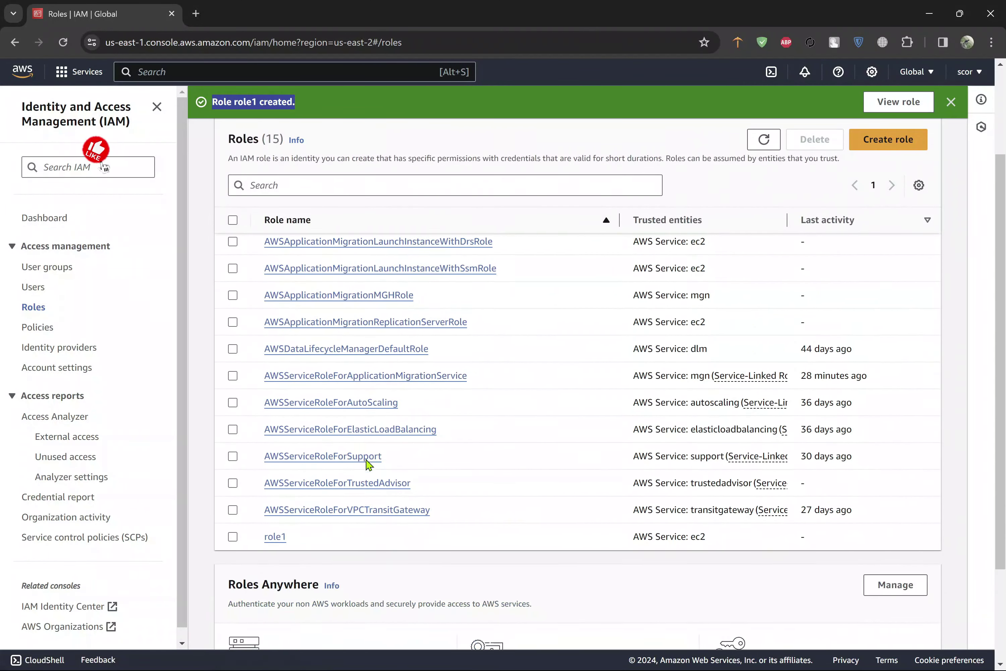
scroll(368, 465, up, 2)
click(339, 183)
text(ro)
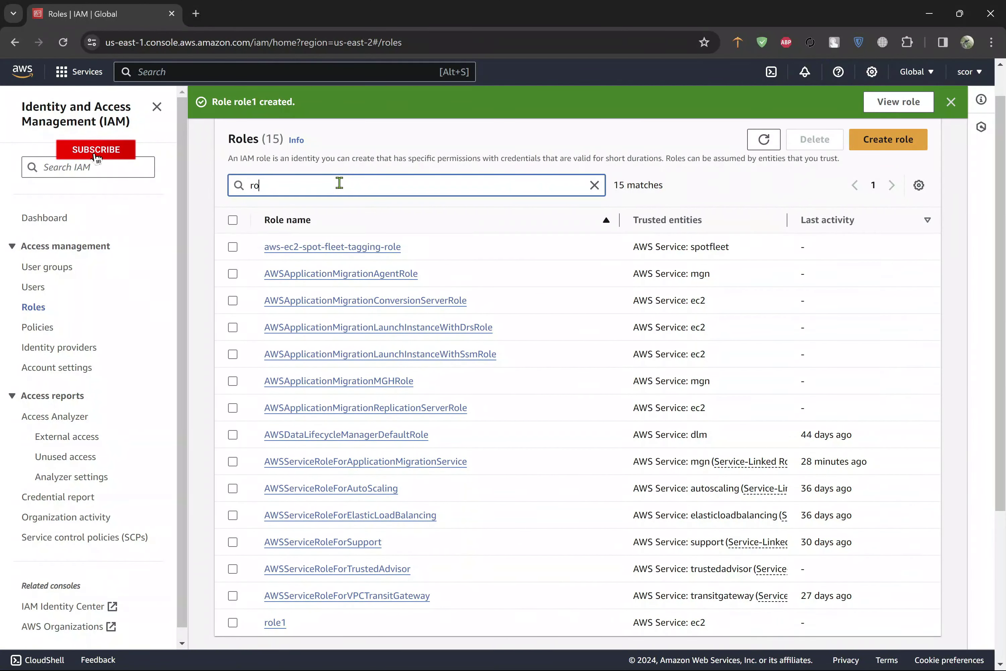
text(le1)
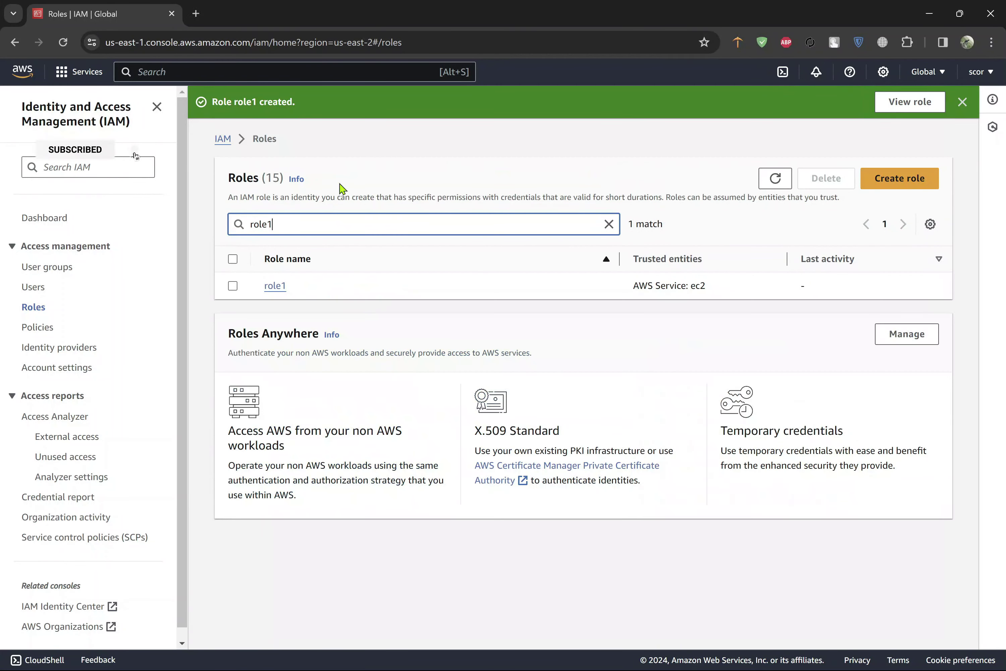
click(280, 288)
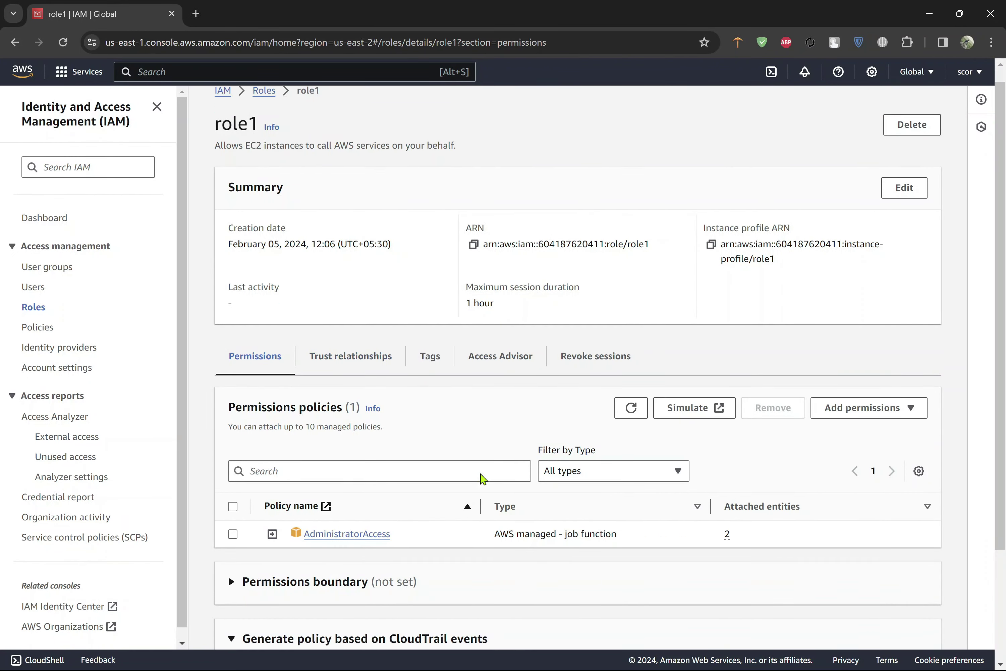
Expand the preview of the AdministratorAccess policy attached to role1 to show its JSON.
scroll(481, 476, down, 3)
scroll(482, 478, up, 3)
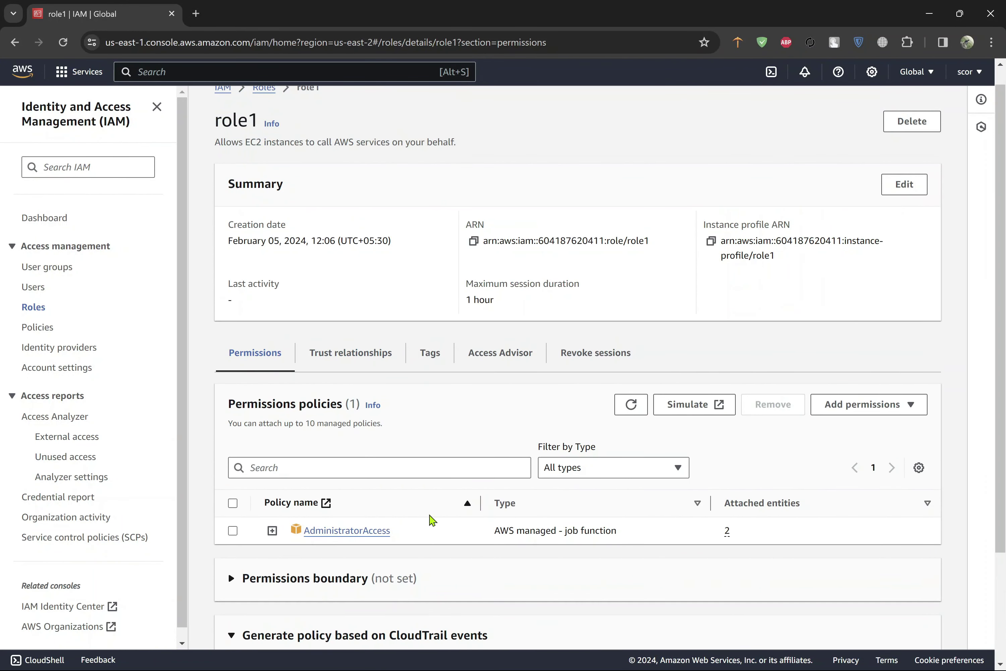
triple_click(439, 541)
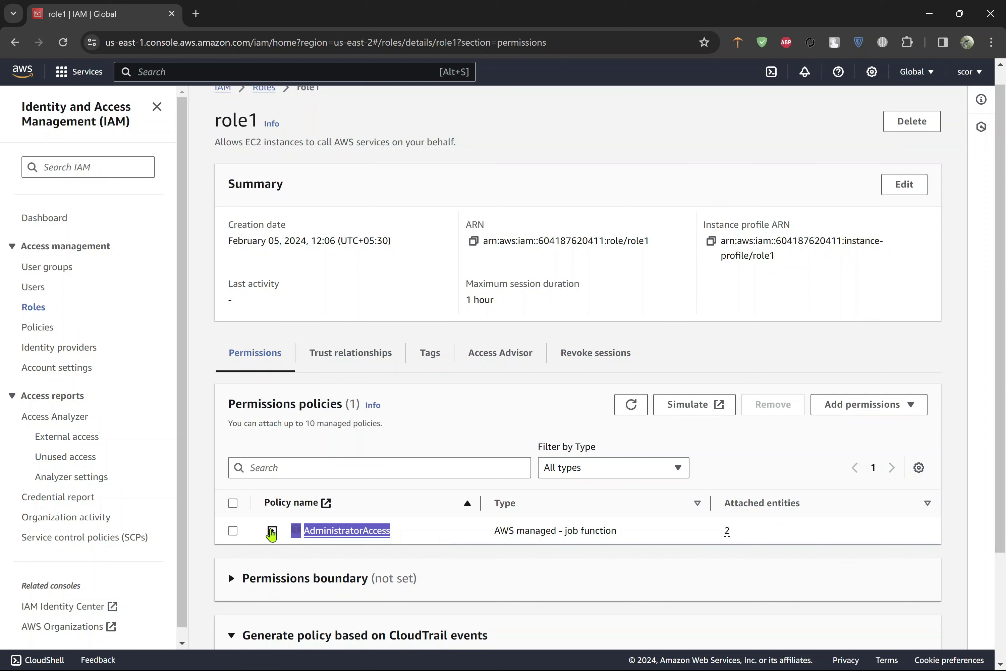
click(437, 540)
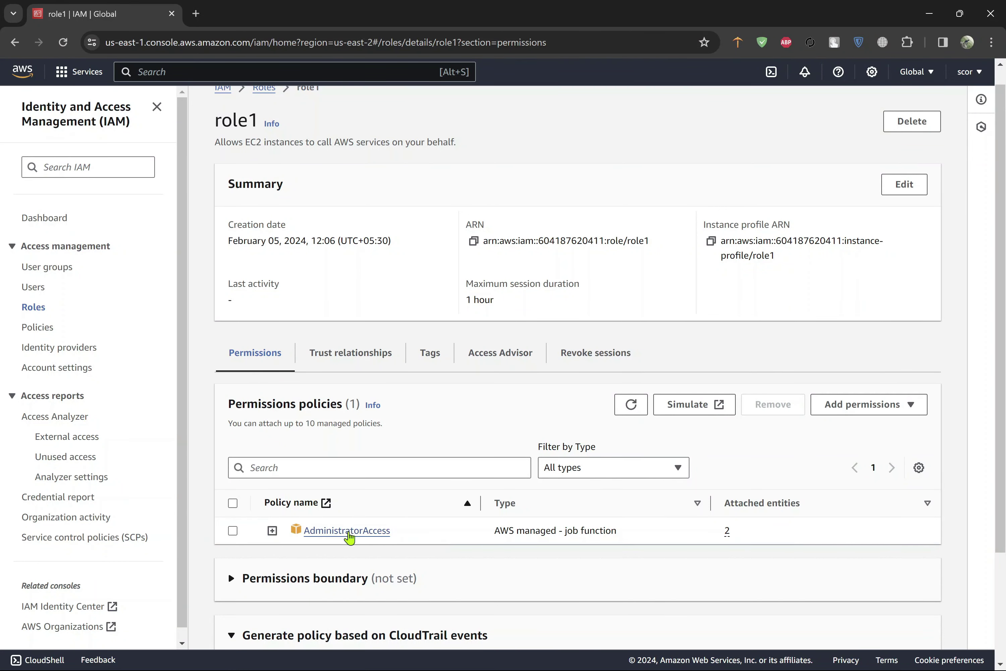
click(273, 532)
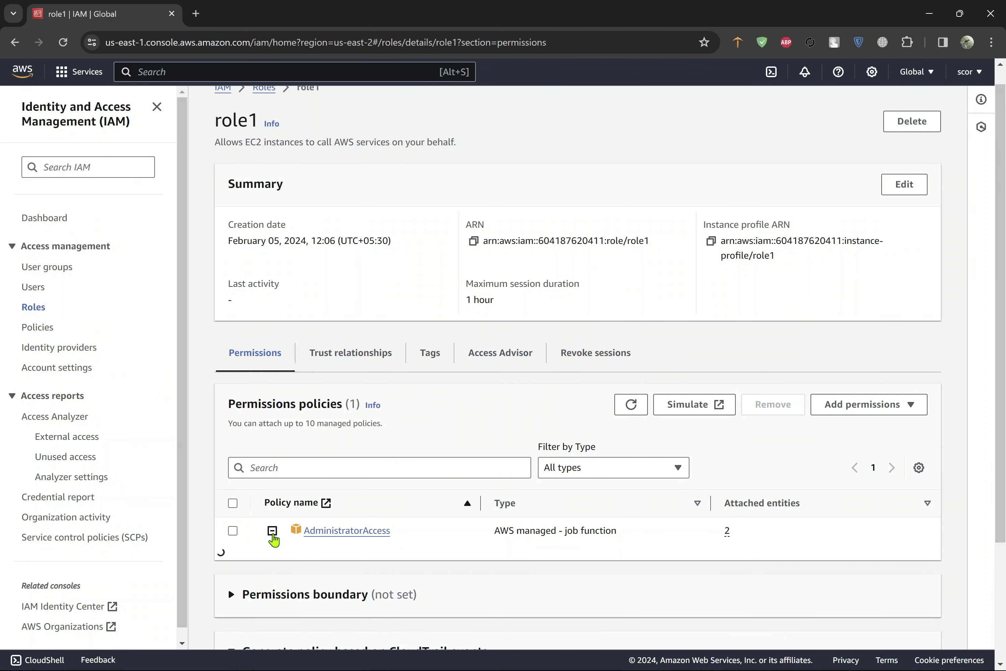
scroll(273, 536, down, 3)
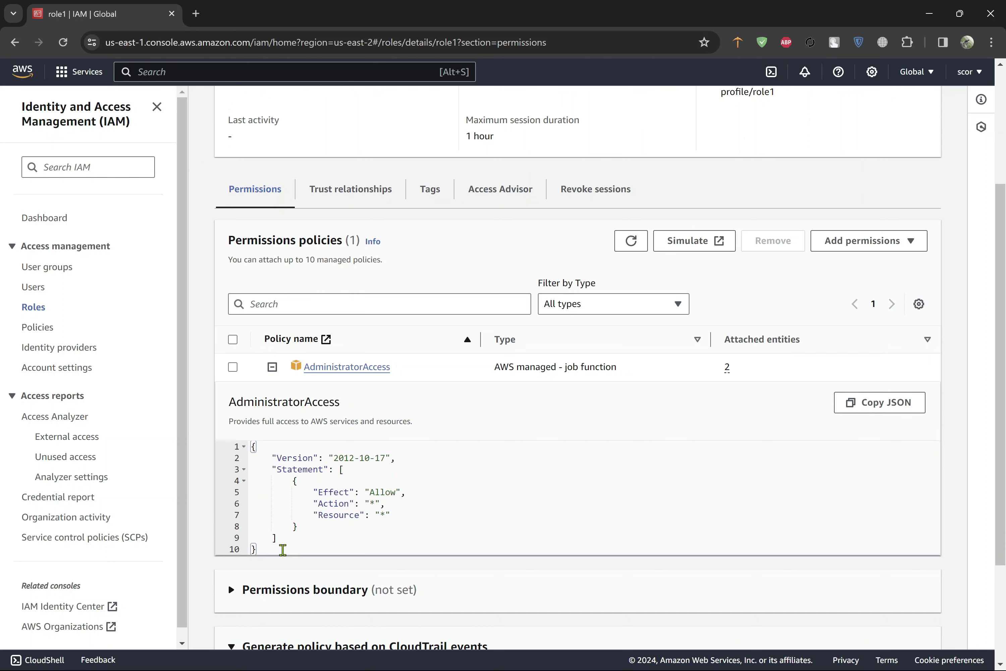
Examine the AdministratorAccess policy JSON, including its Action and Resource elements, and collapse the policy preview.
drag(281, 545, 234, 450)
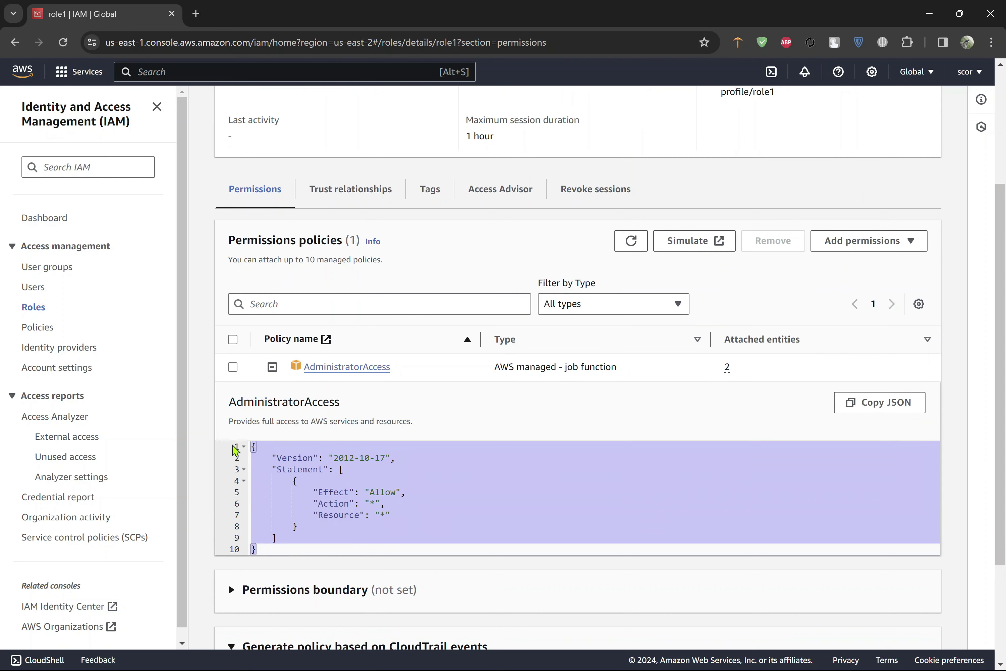
click(377, 514)
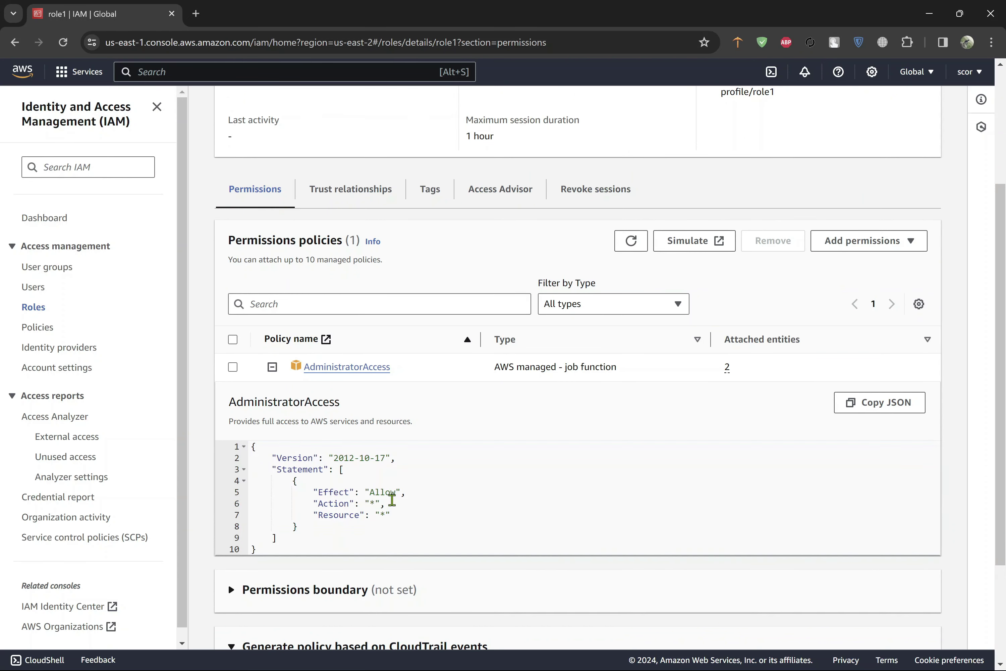
drag(390, 503, 313, 513)
shift+click(319, 504)
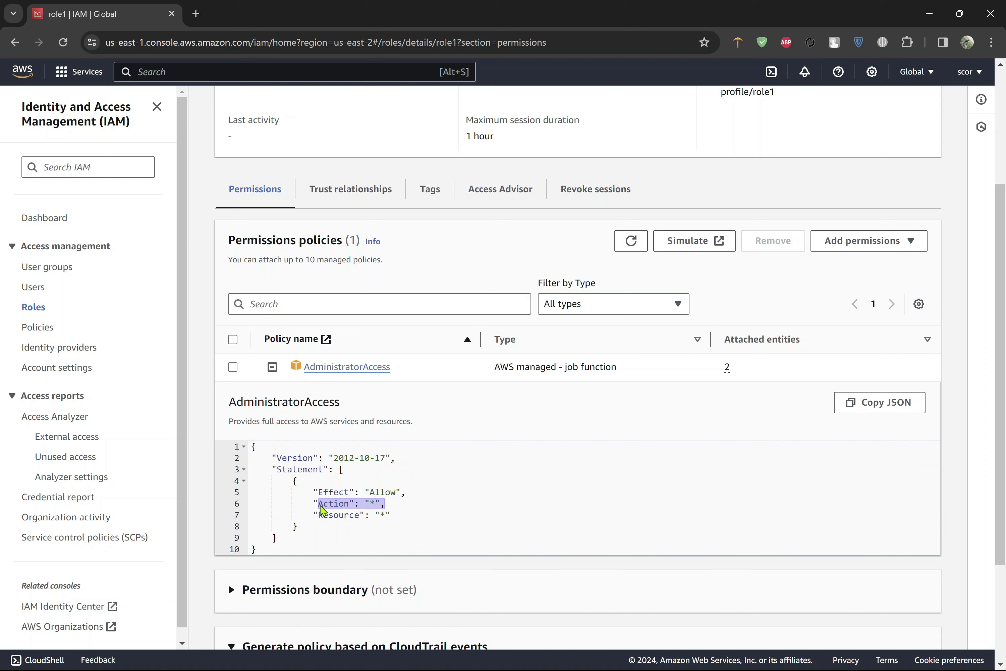
drag(390, 514, 318, 518)
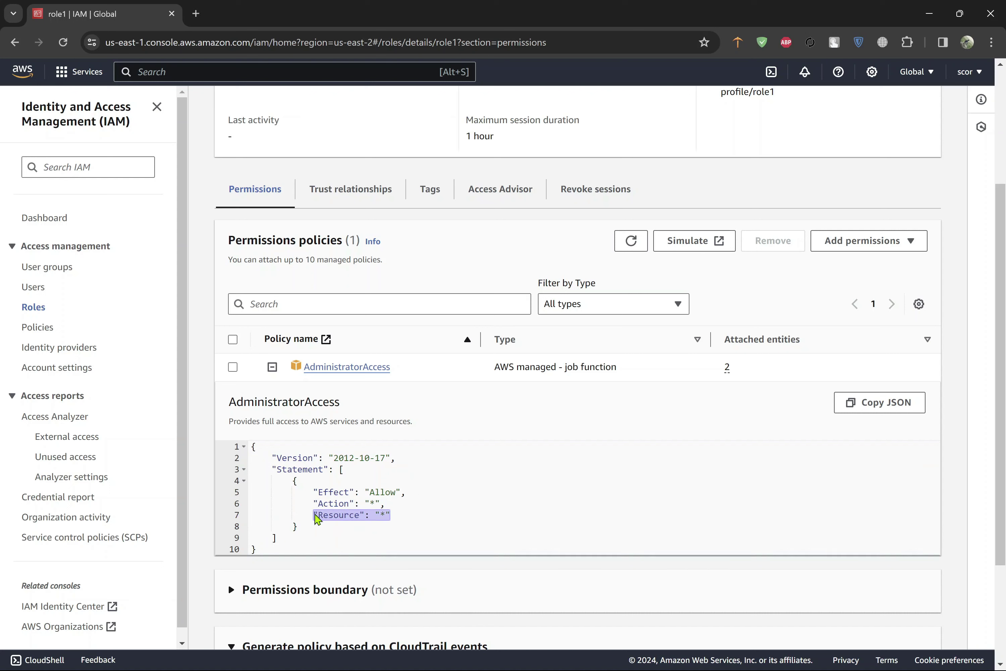
click(433, 514)
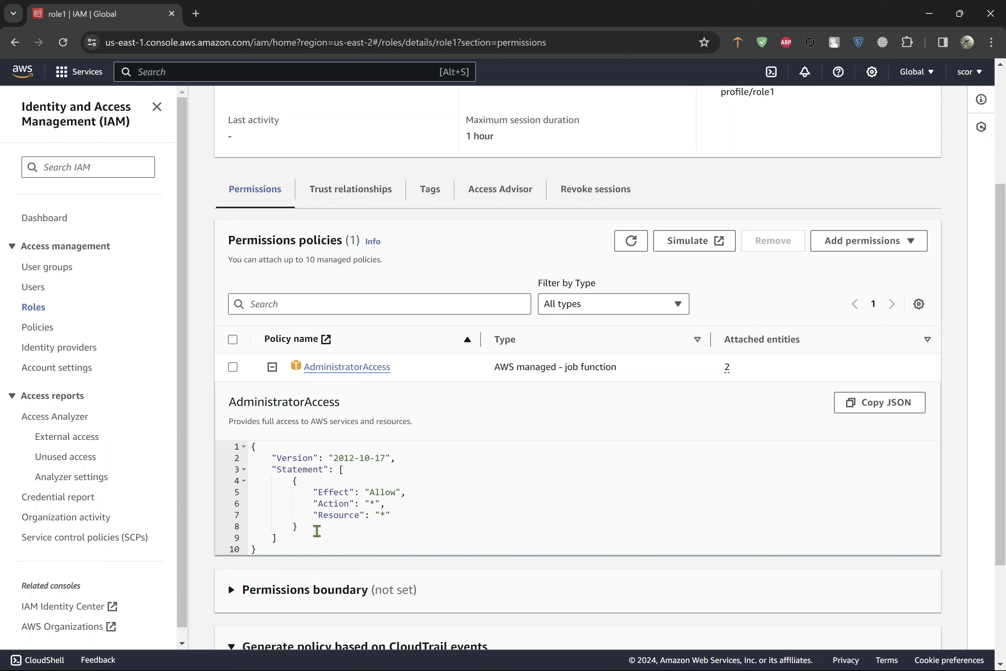
drag(256, 548, 251, 446)
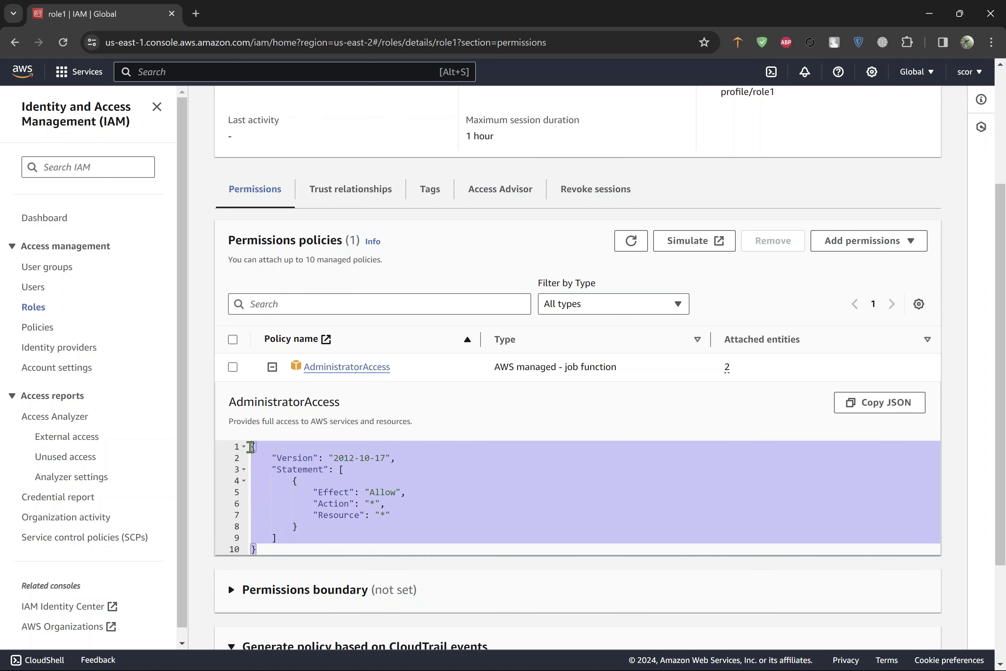
click(372, 487)
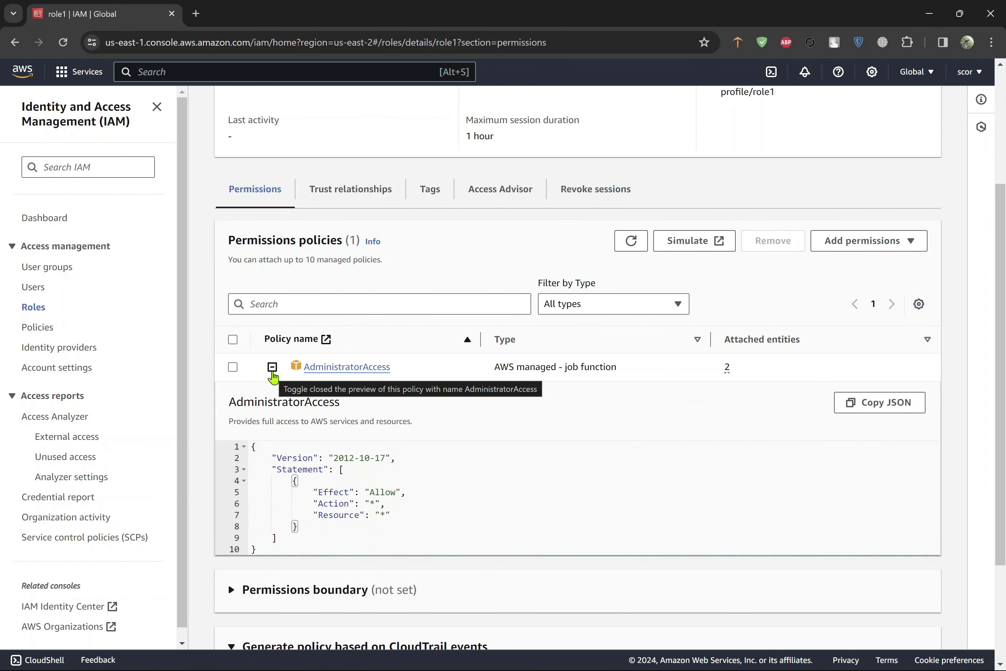
click(272, 366)
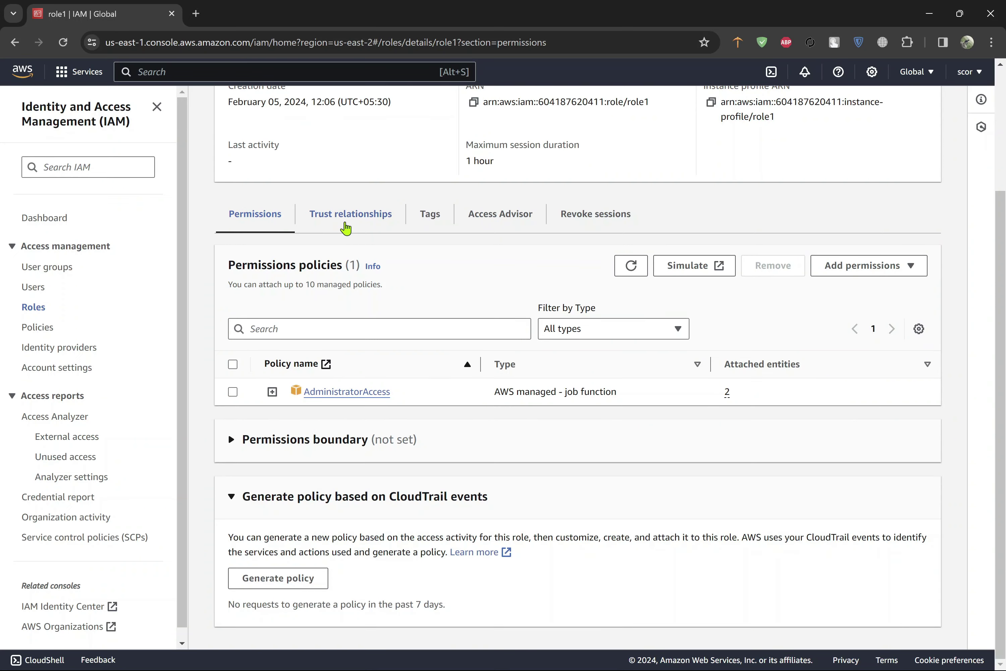
Show role1's trust relationships and examine the trusted entities JSON.
click(345, 226)
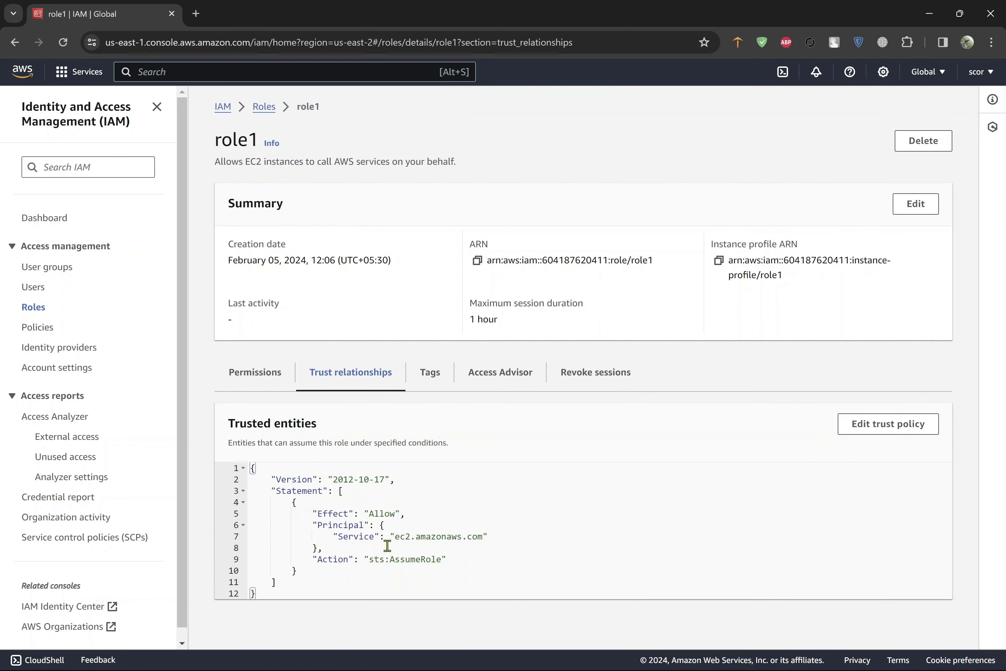
drag(283, 591, 255, 470)
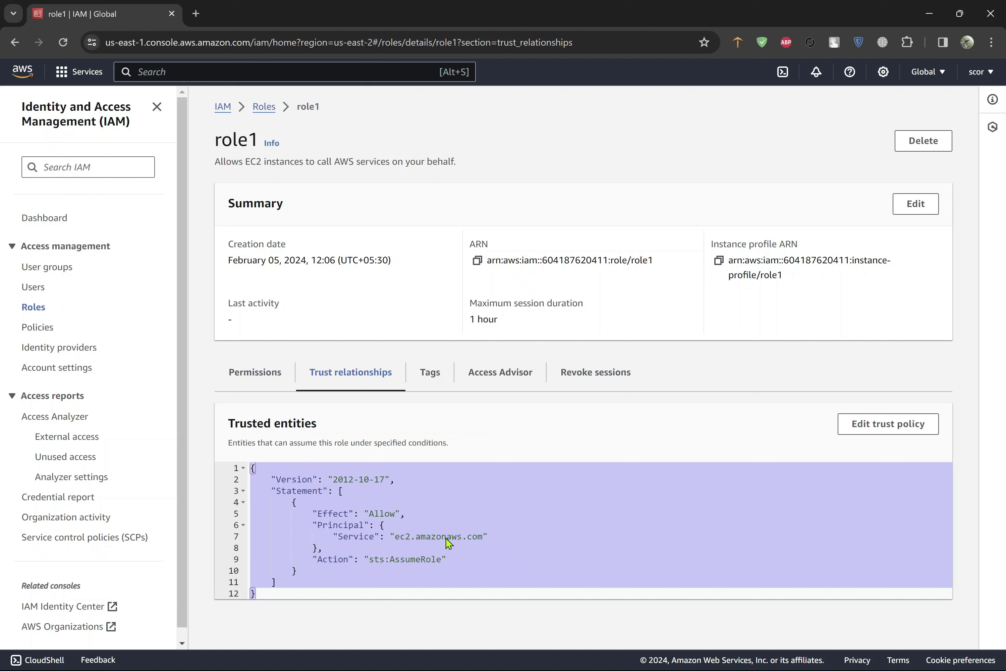
click(457, 561)
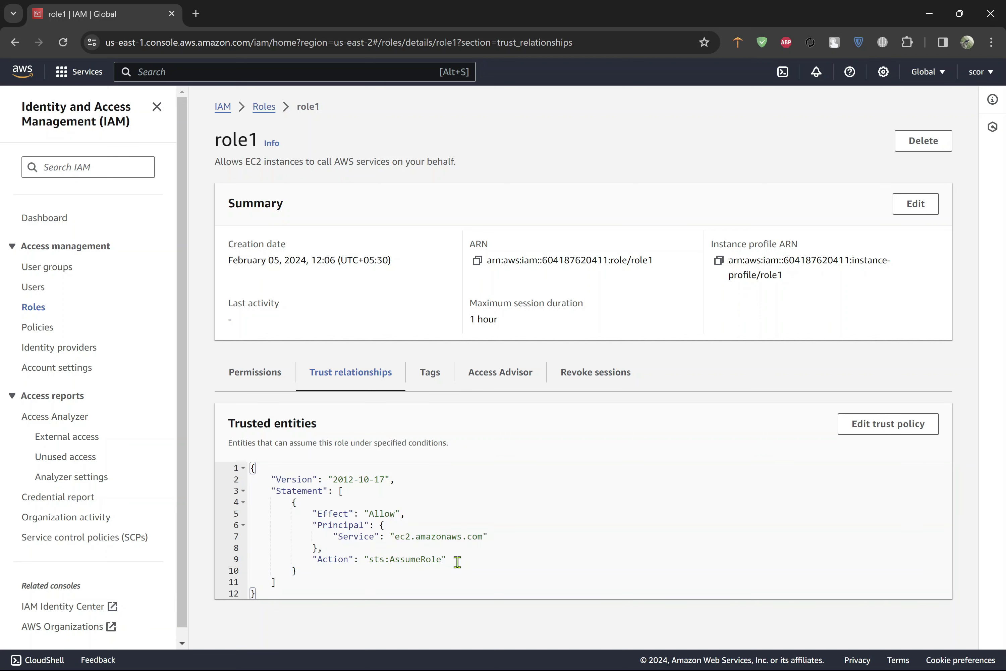
Examine the Action and Principal Service elements in role1's trusted entities JSON.
drag(452, 562, 330, 522)
triple_click(394, 520)
click(432, 544)
drag(405, 541, 447, 541)
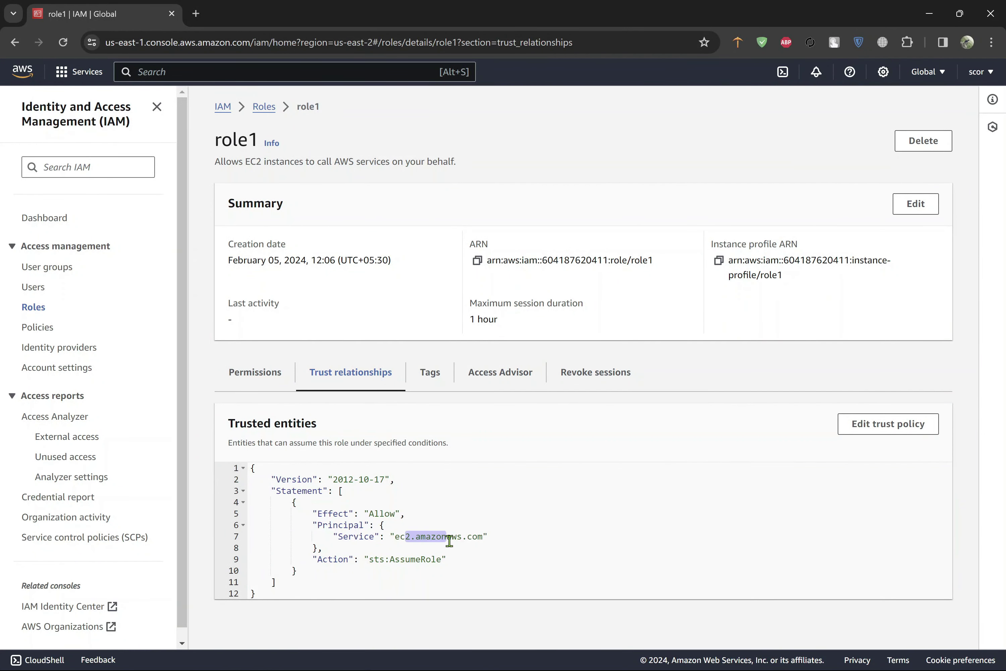
click(541, 521)
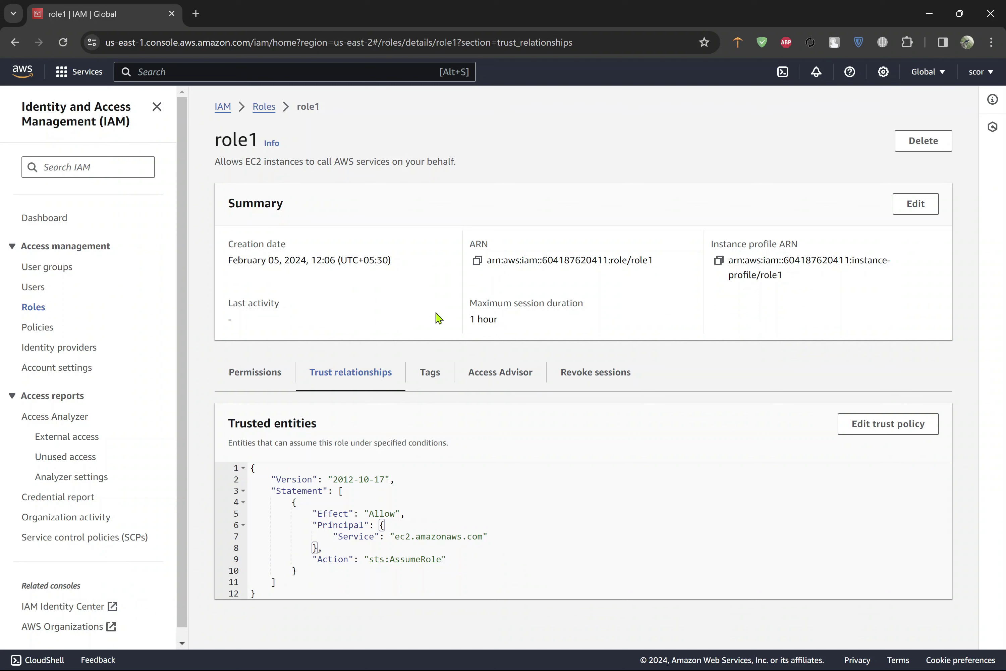
Look through role1's tags and the Access Advisor list of allowed services.
click(429, 383)
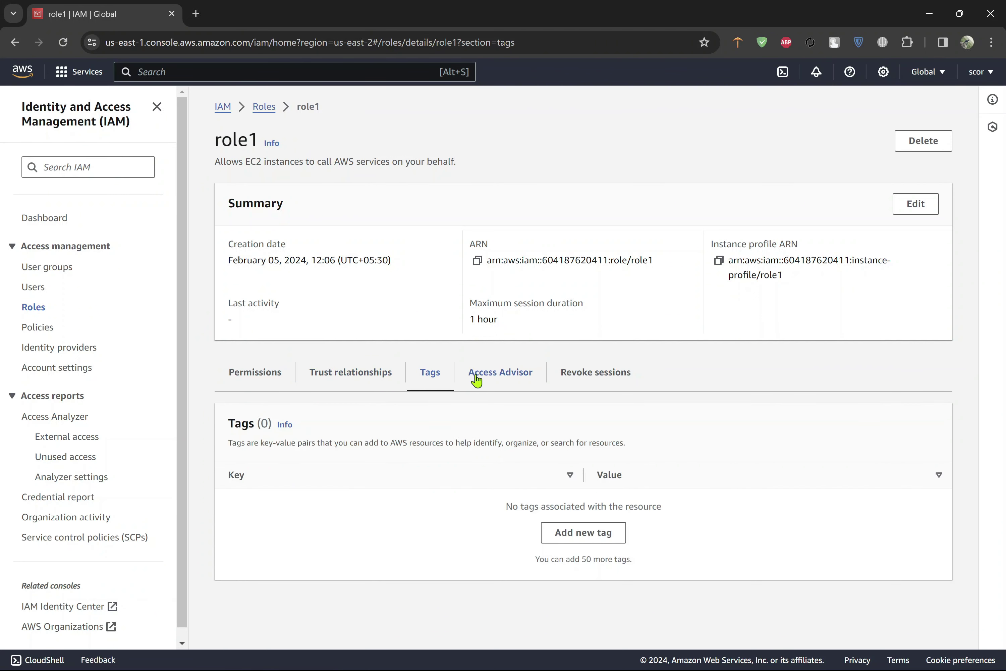
click(490, 382)
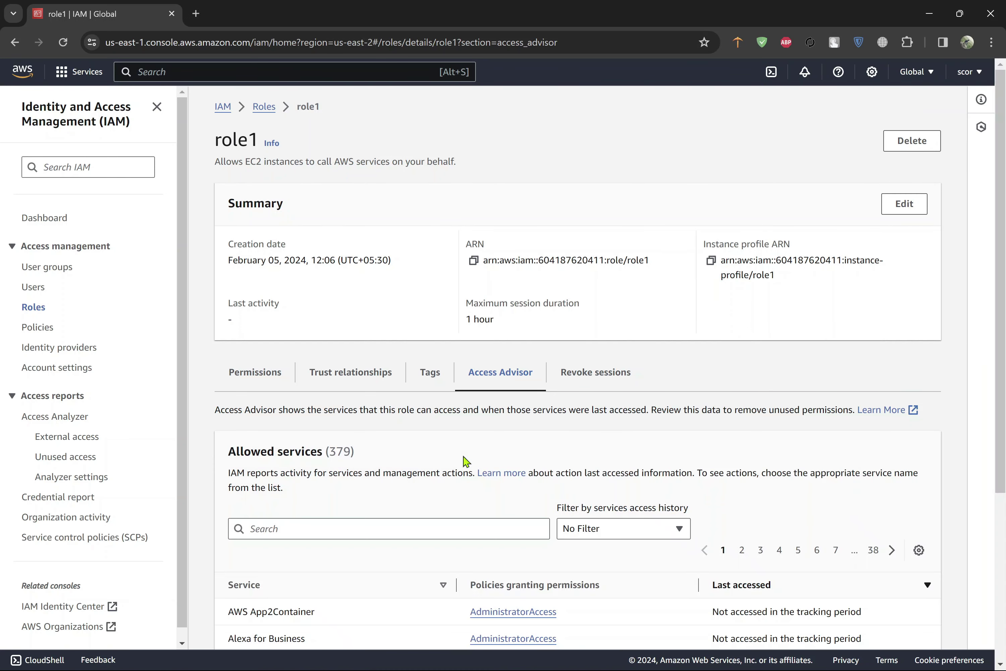
scroll(466, 461, down, 4)
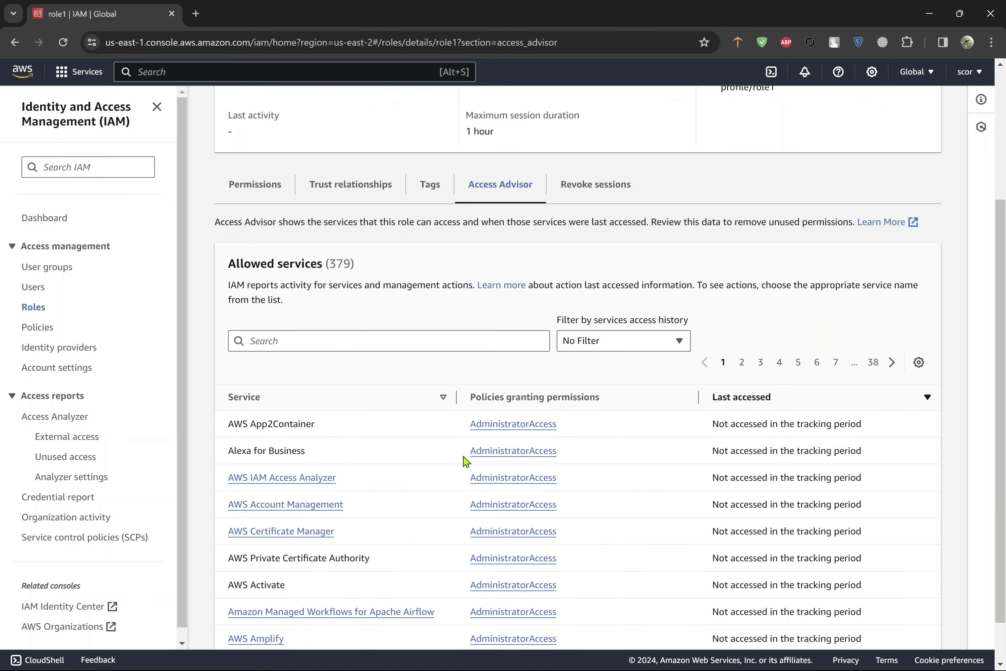
scroll(465, 381, up, 4)
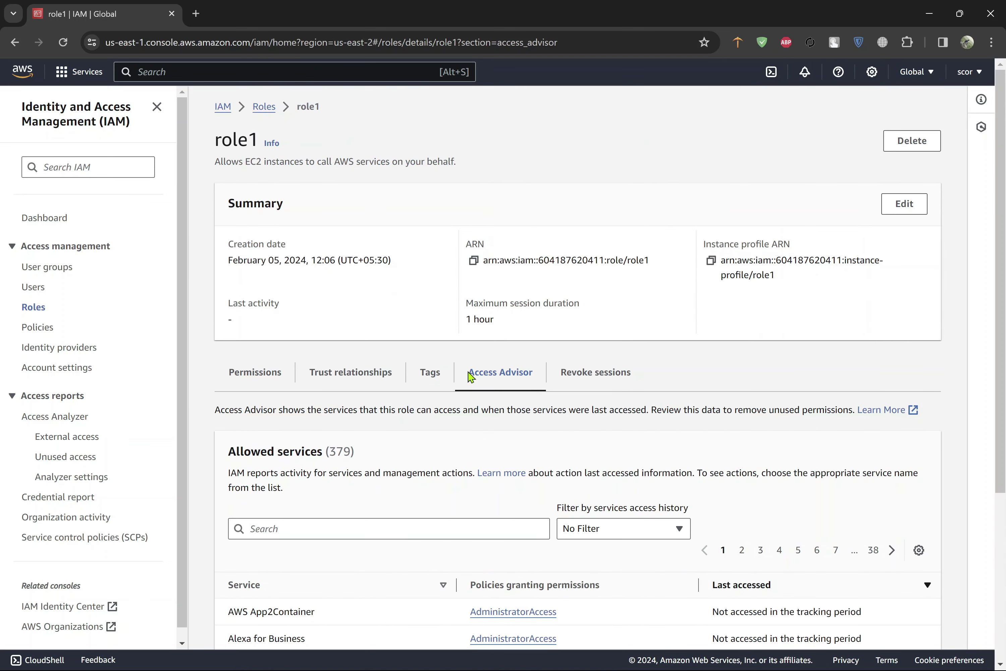
Examine role1's session revocation option and its example AWSRevokeOlderSessions policy, and return to the role's permissions policies.
click(596, 373)
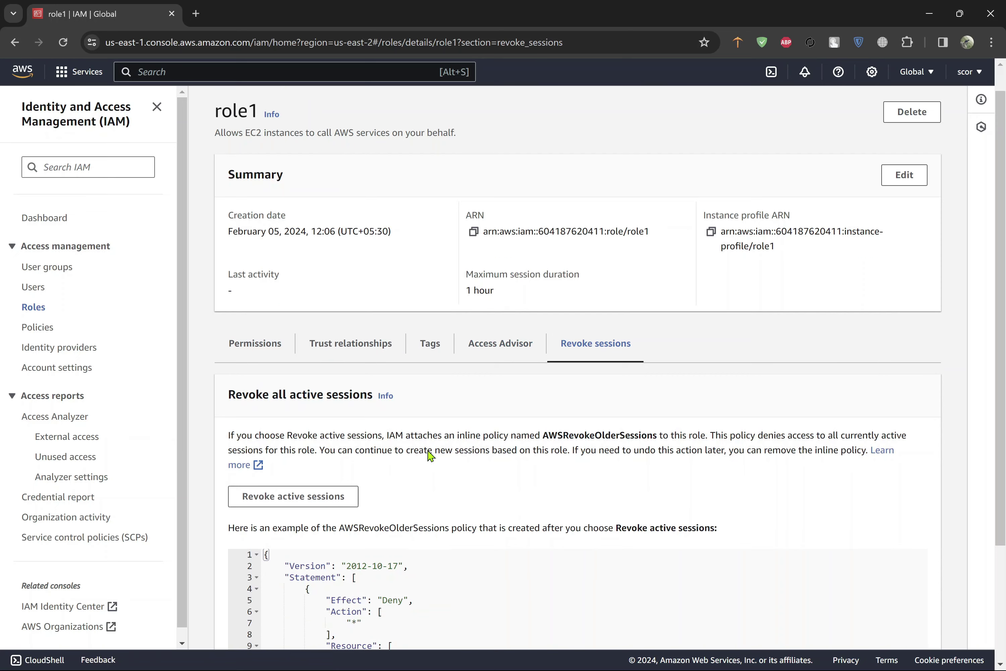
scroll(430, 454, down, 4)
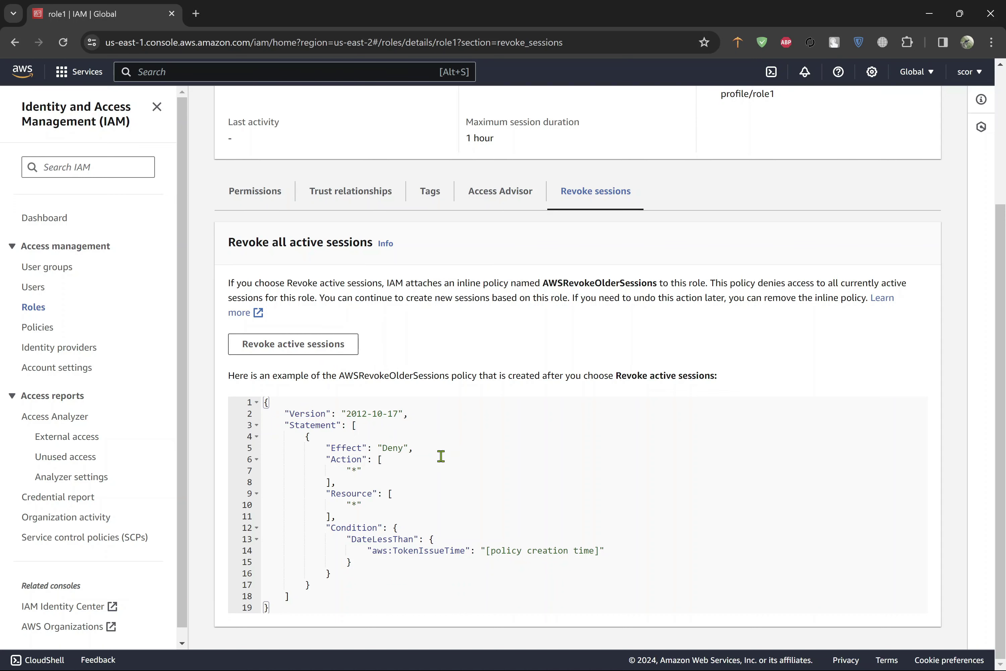
drag(417, 463, 320, 452)
scroll(427, 415, up, 4)
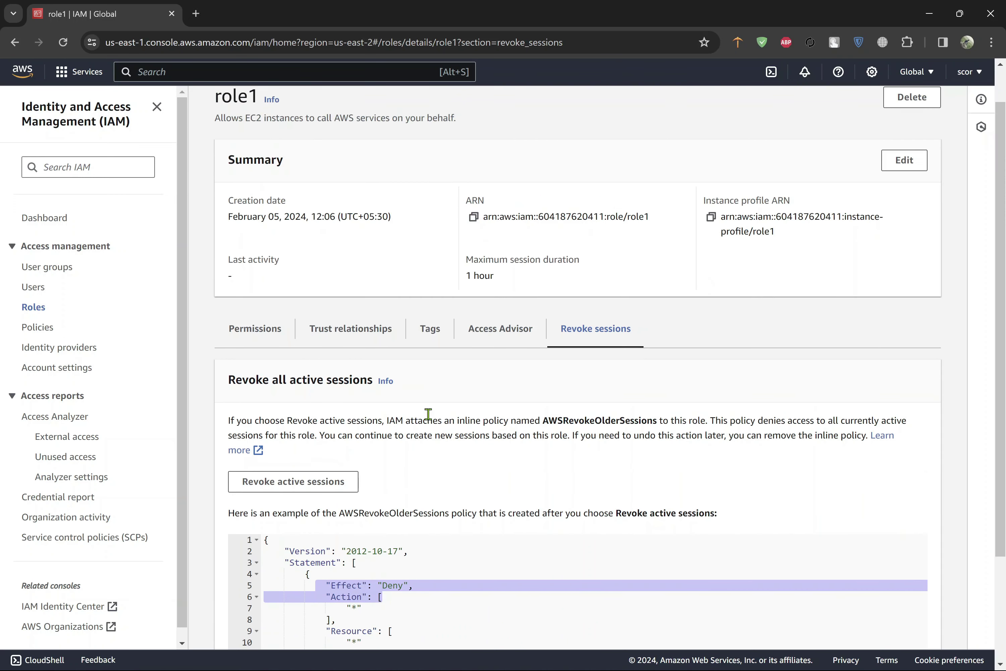
click(260, 370)
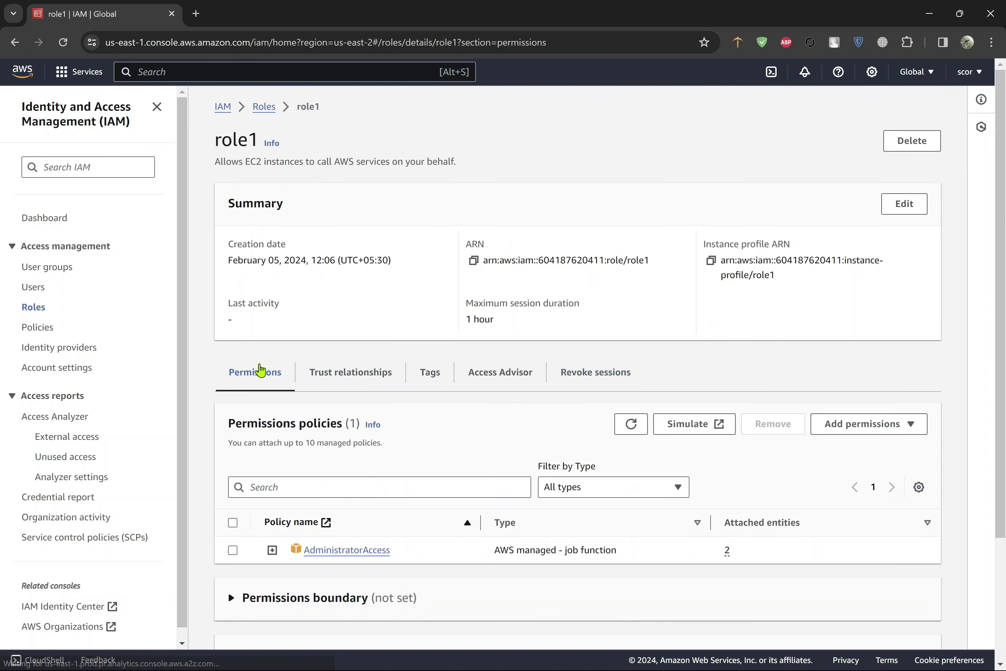
click(585, 377)
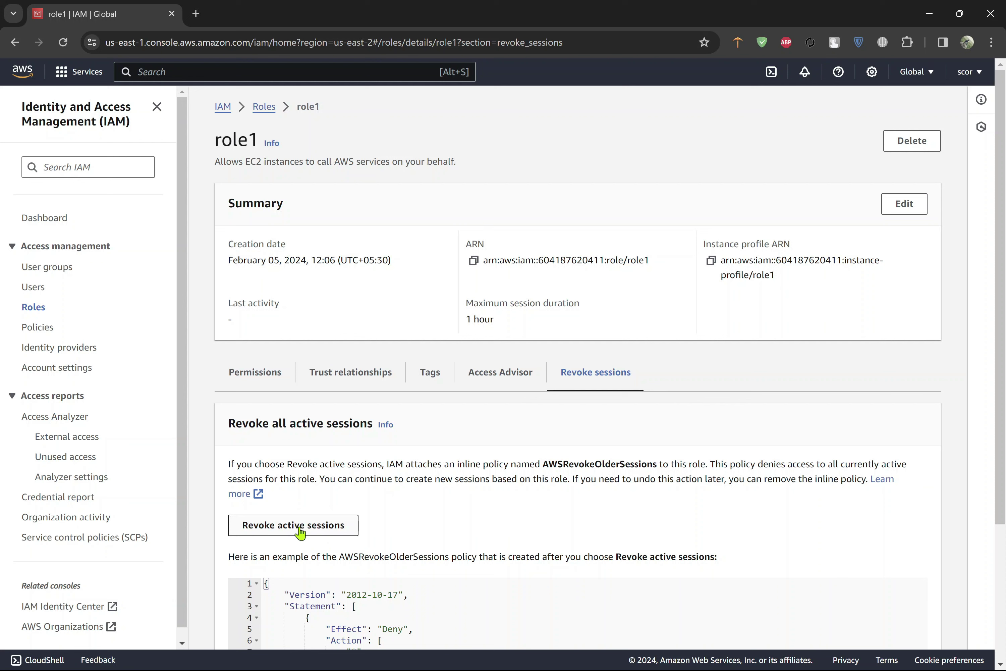
click(274, 379)
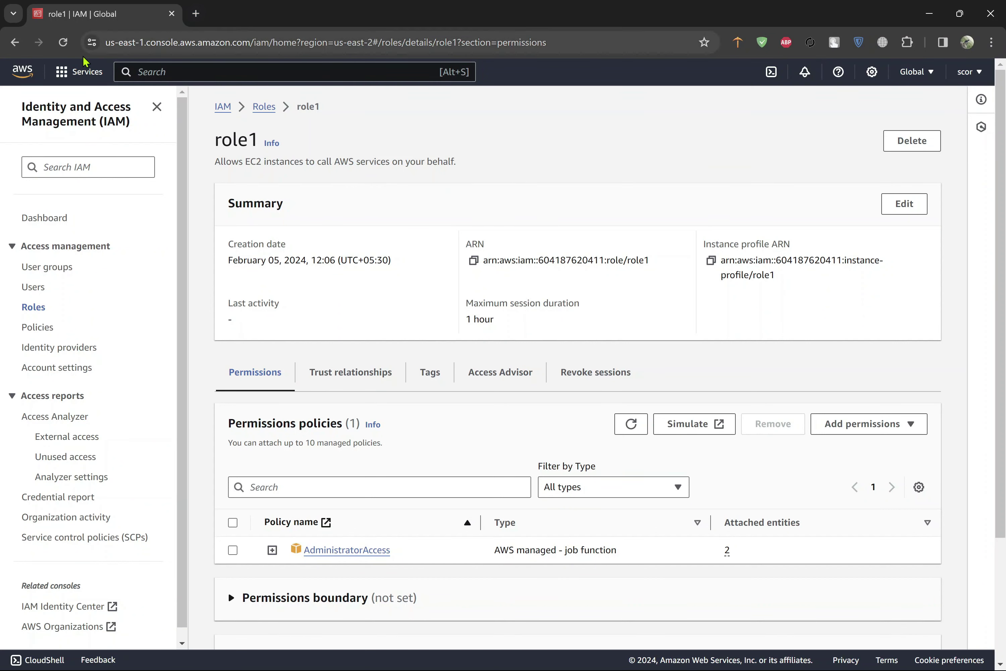
Open the AWS console home in a new browser tab and go to the EC2 list of running instances.
middle_click(33, 78)
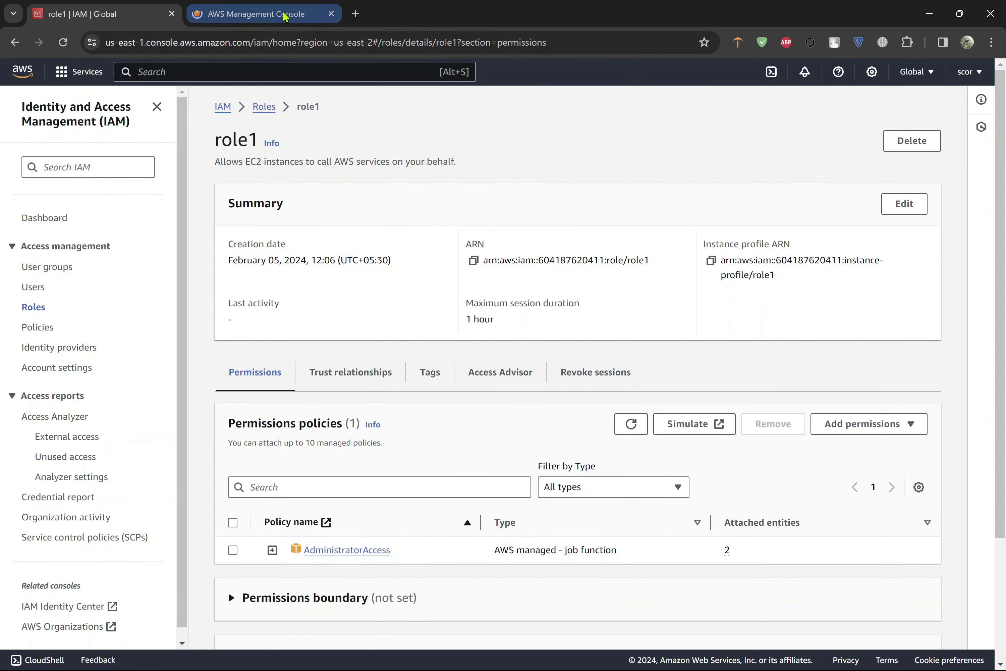
click(282, 13)
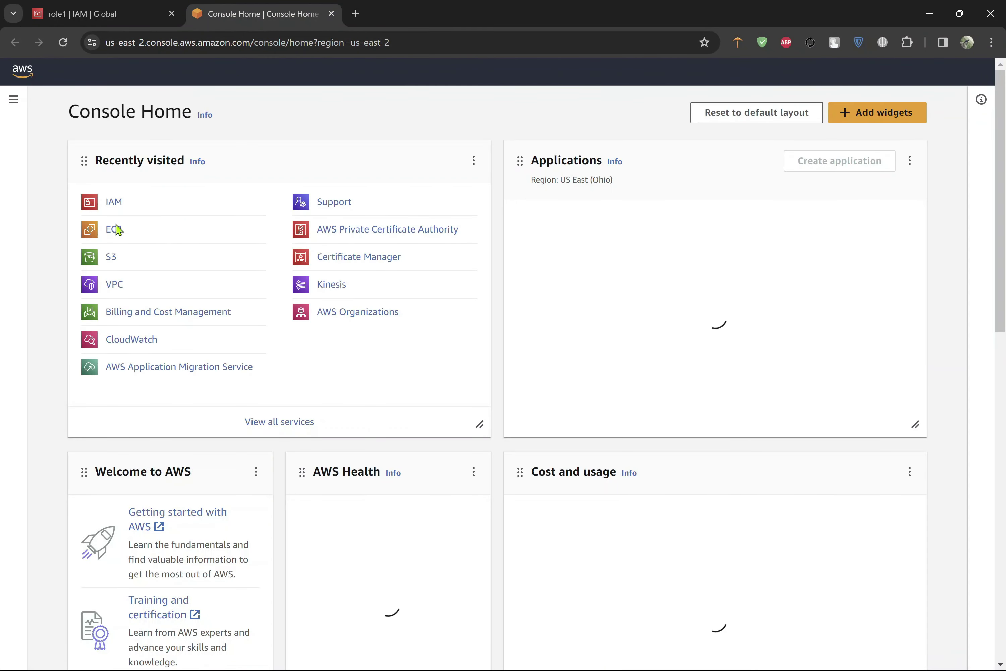
click(115, 235)
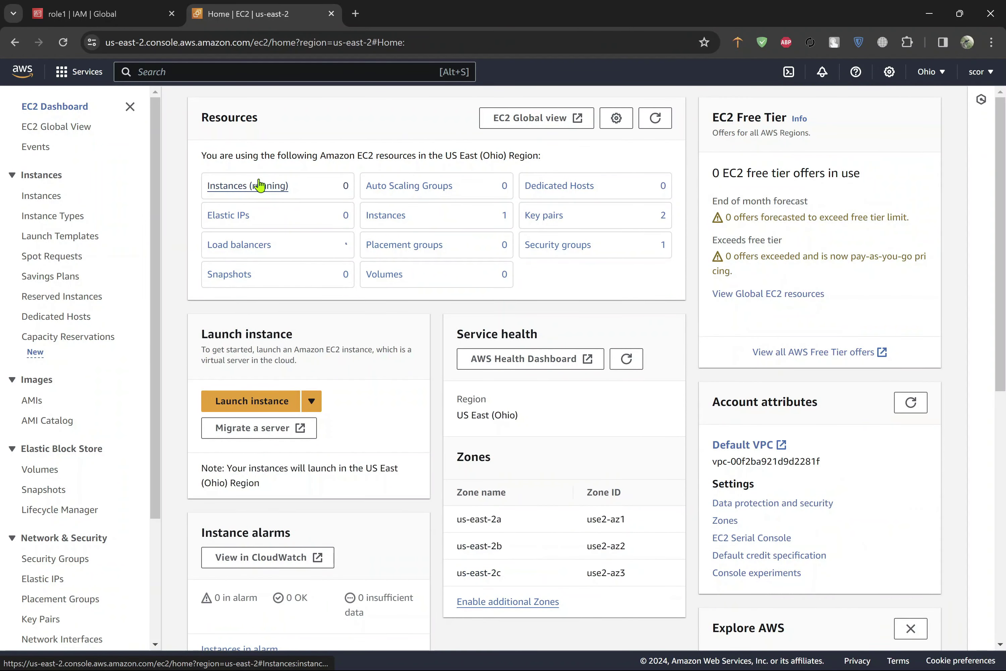
click(260, 195)
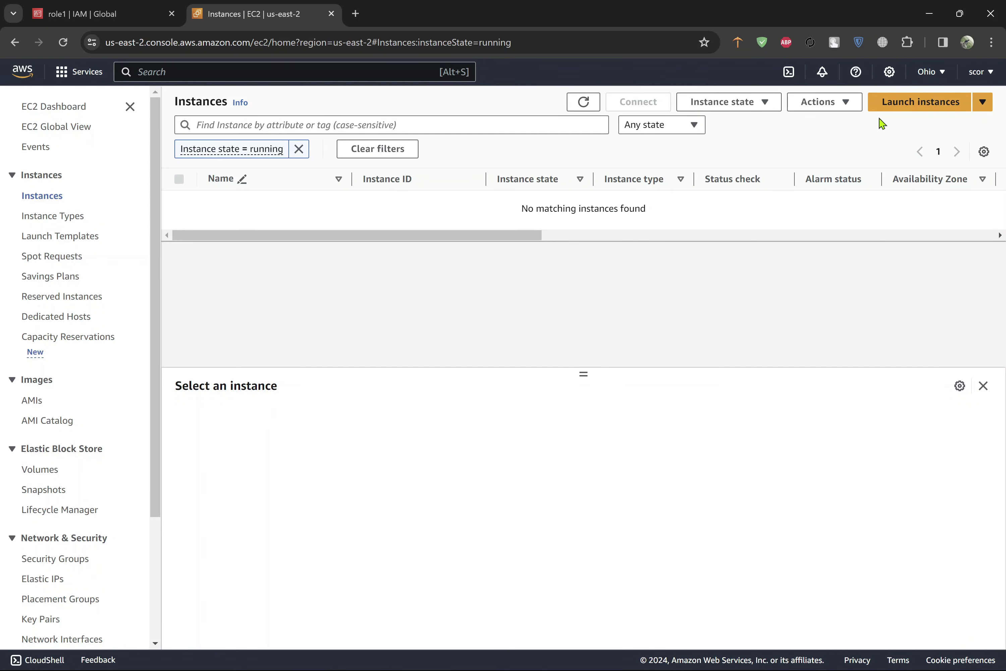
Start launching a new EC2 instance and name it vm1.
click(899, 108)
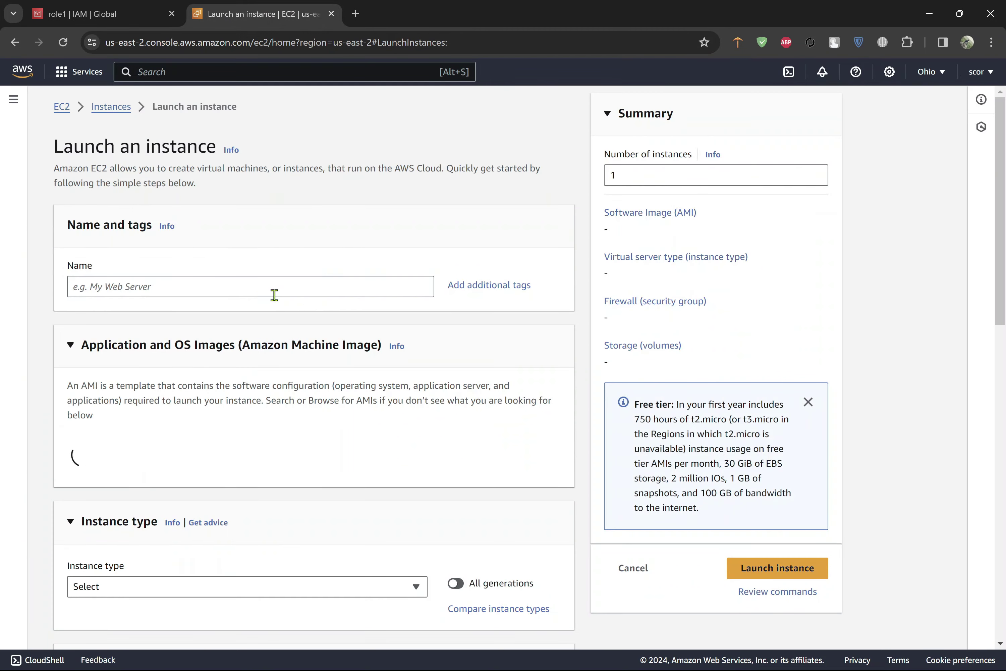
click(259, 294)
text(vm1)
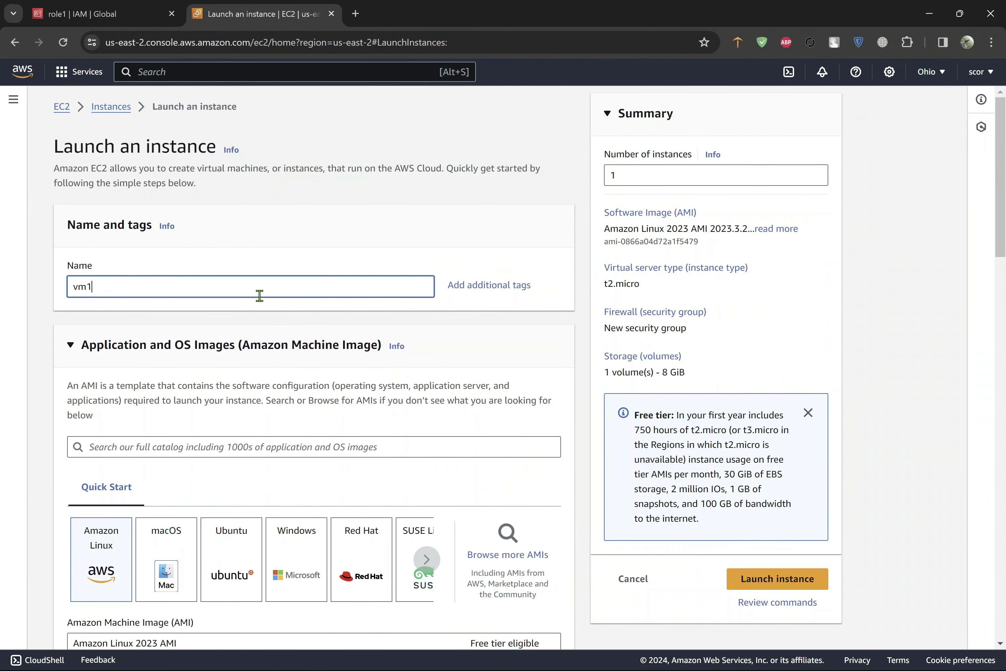
Keep the Amazon Linux 2023 AMI and t2.micro type, and select the Linux_key key pair for vm1.
scroll(259, 295, down, 10)
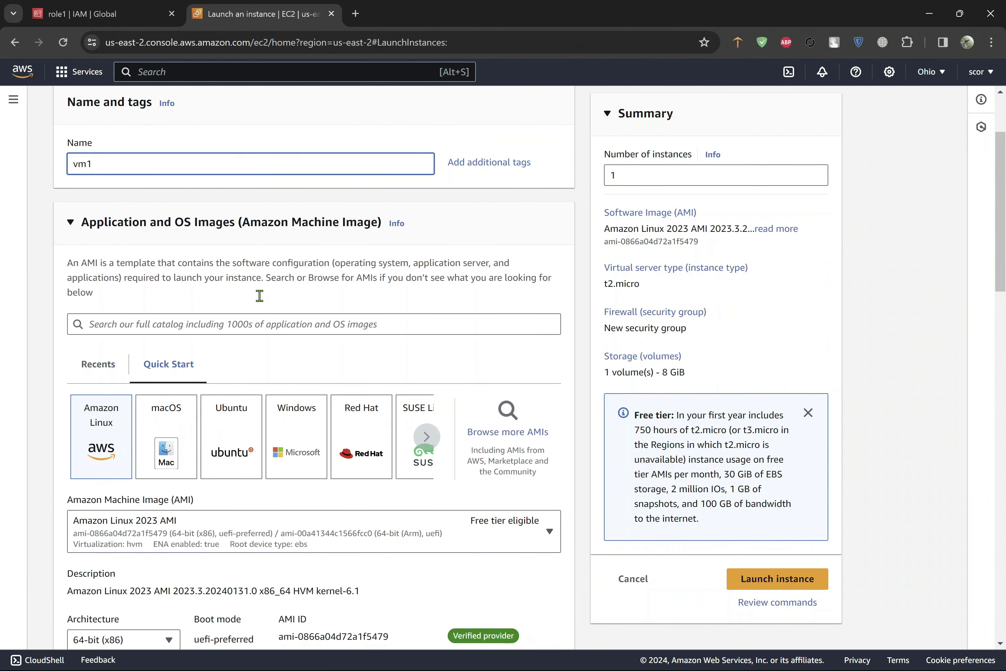
scroll(262, 302, down, 2)
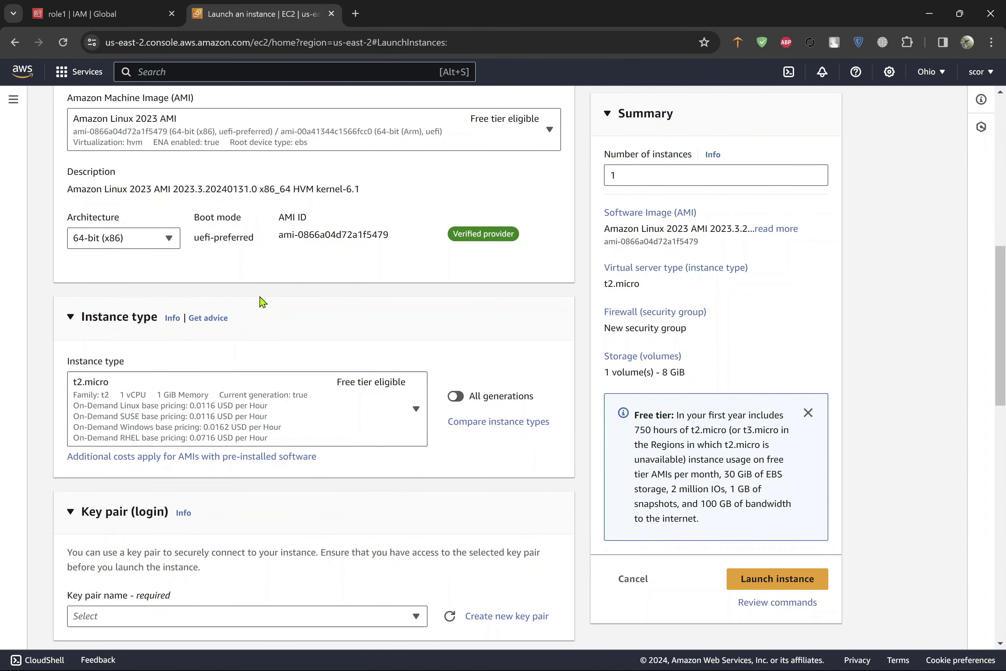
scroll(263, 301, down, 5)
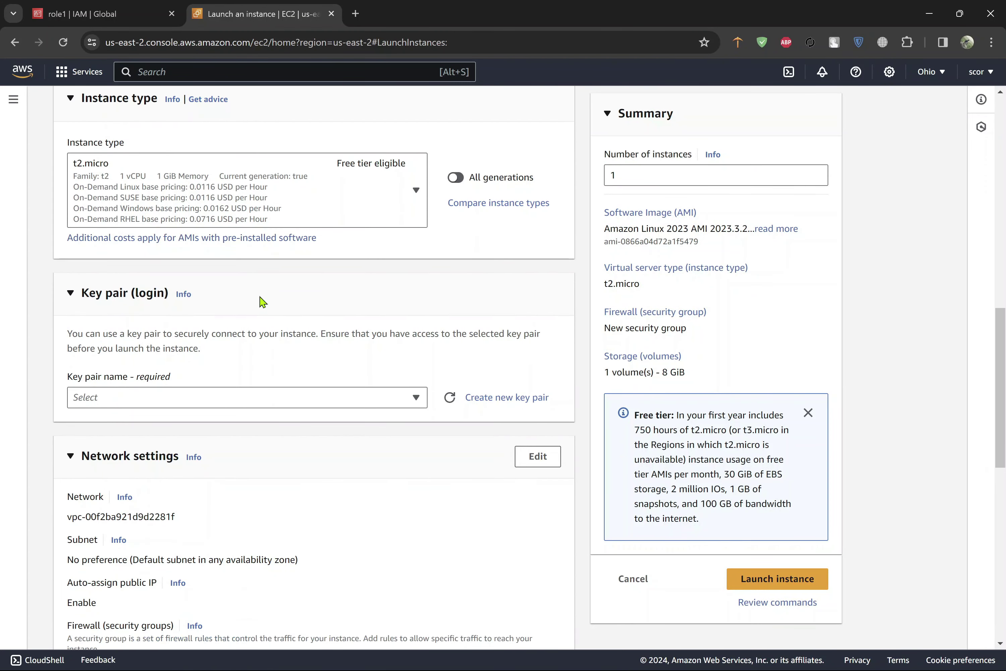
scroll(262, 302, down, 3)
click(217, 283)
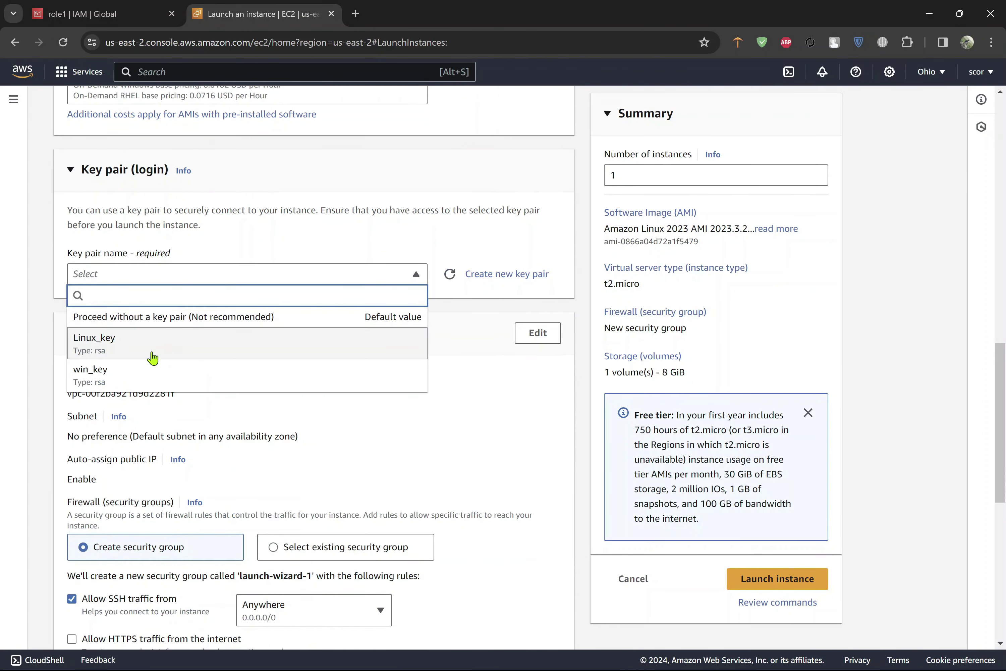
click(145, 356)
Keep the default network and storage settings and launch the vm1 instance.
scroll(339, 359, down, 6)
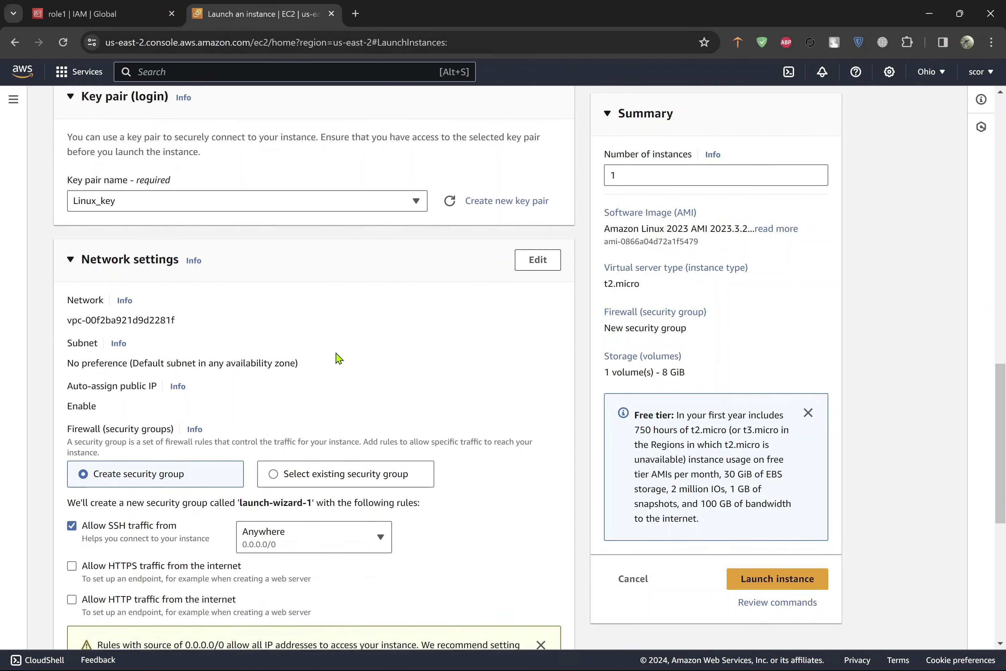
scroll(339, 358, down, 5)
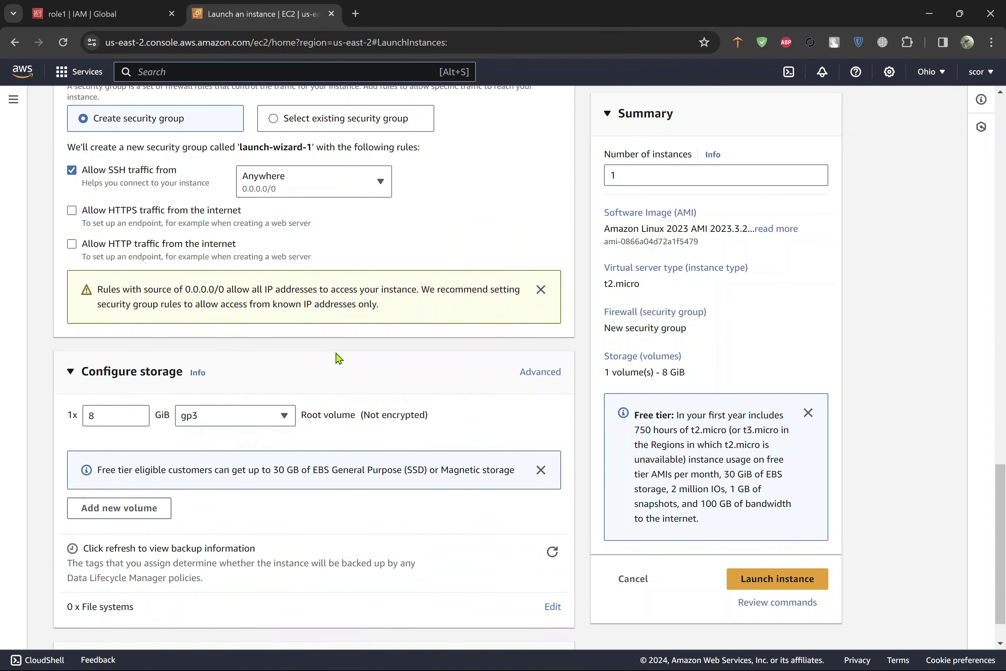
click(764, 580)
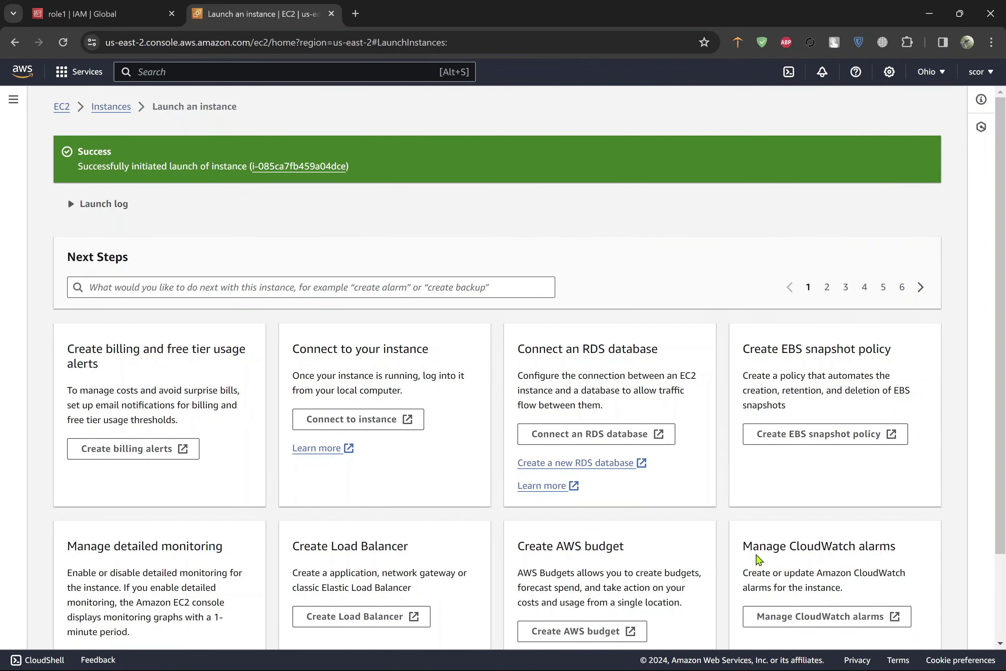
Open the instances list, refresh it, and filter it by Instance state = running.
click(116, 109)
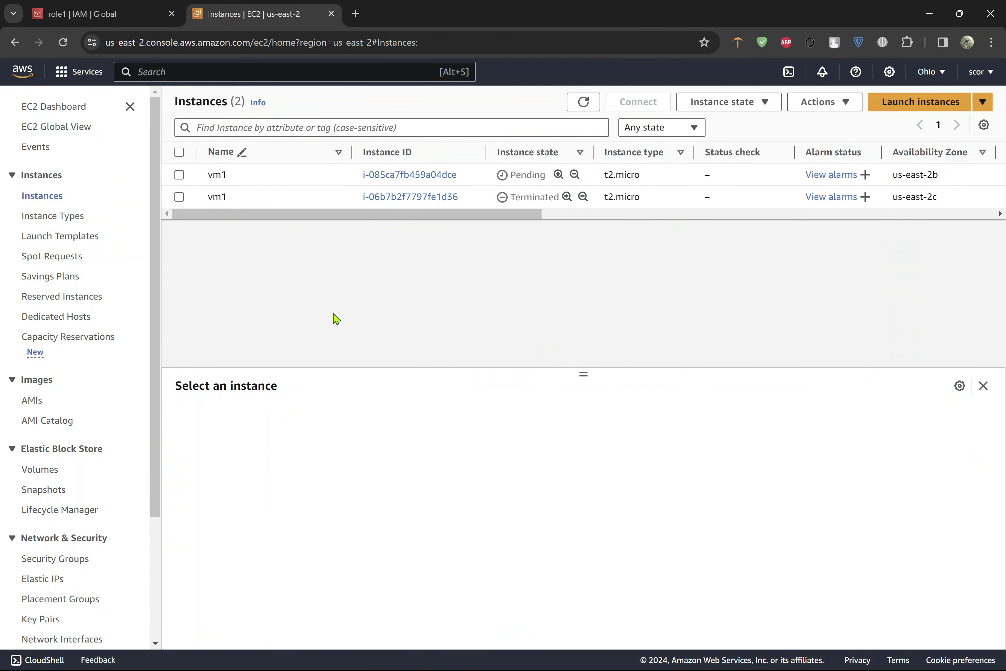
click(583, 104)
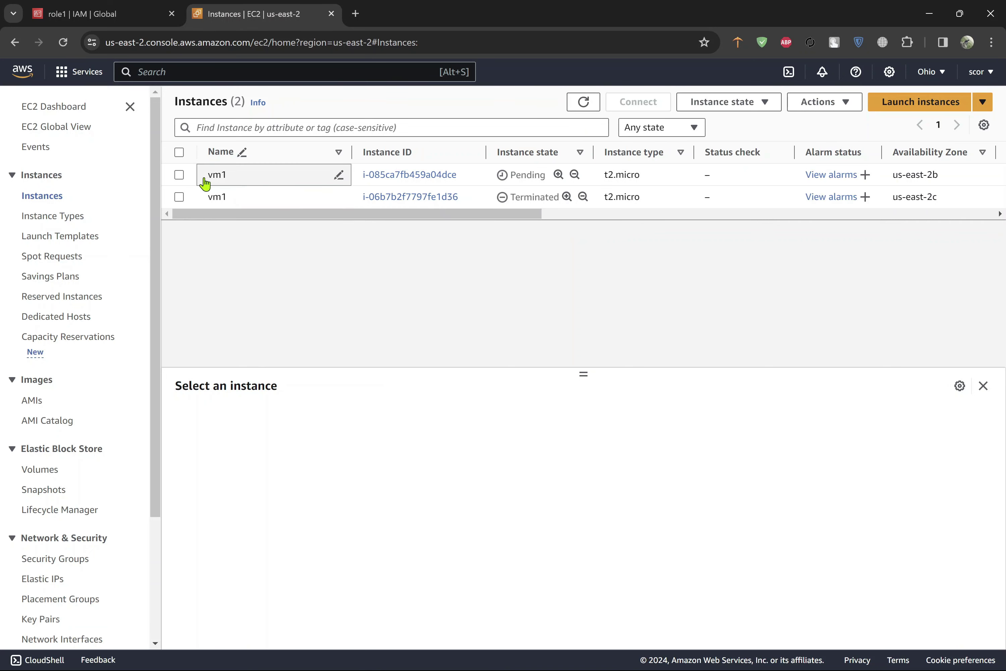
click(179, 198)
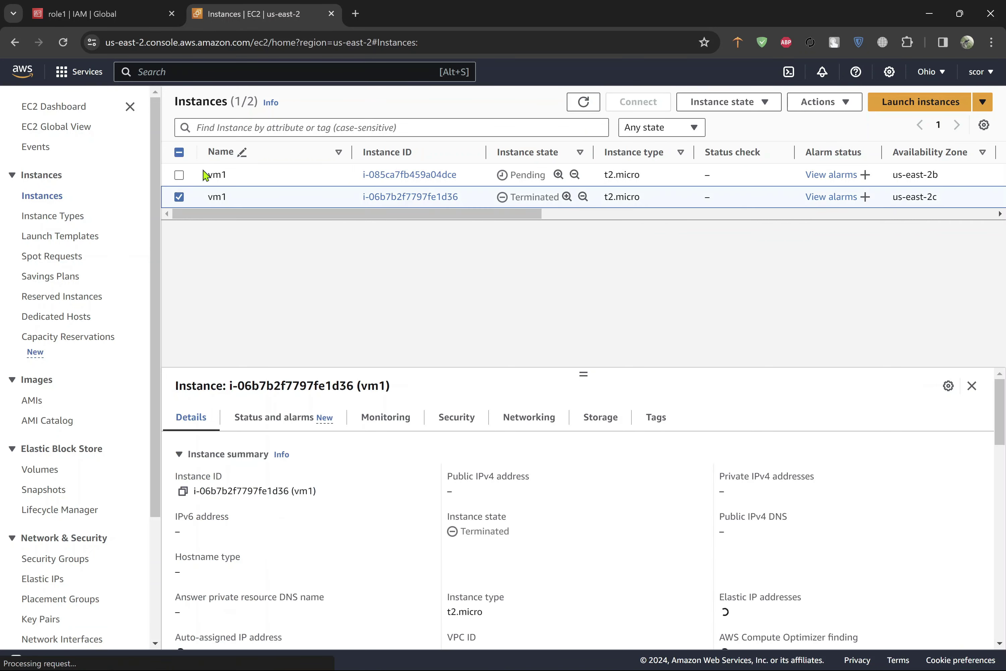
click(243, 128)
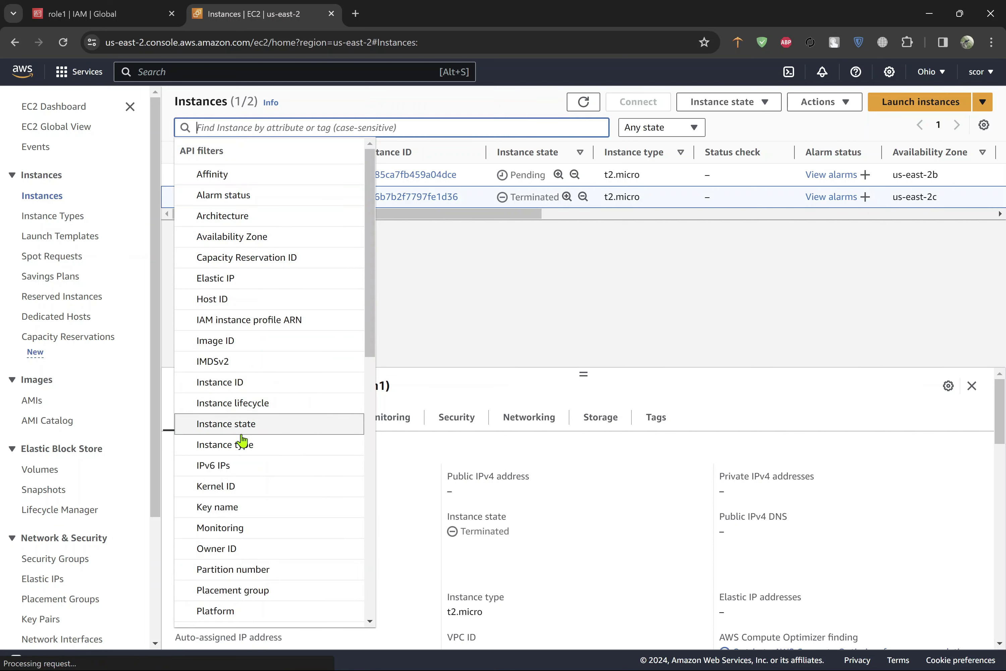
click(242, 424)
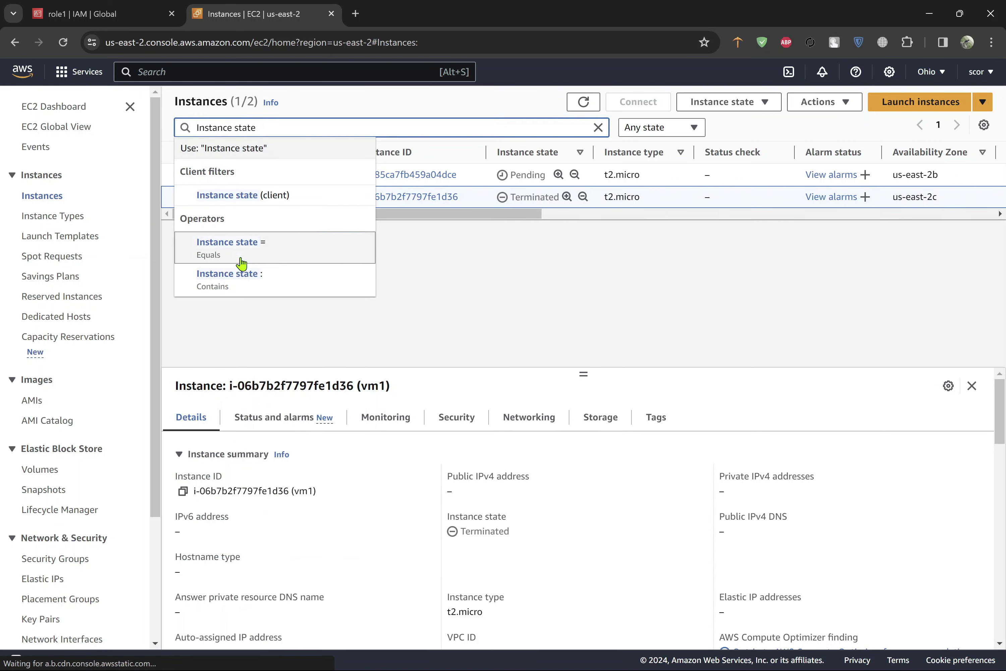
click(241, 263)
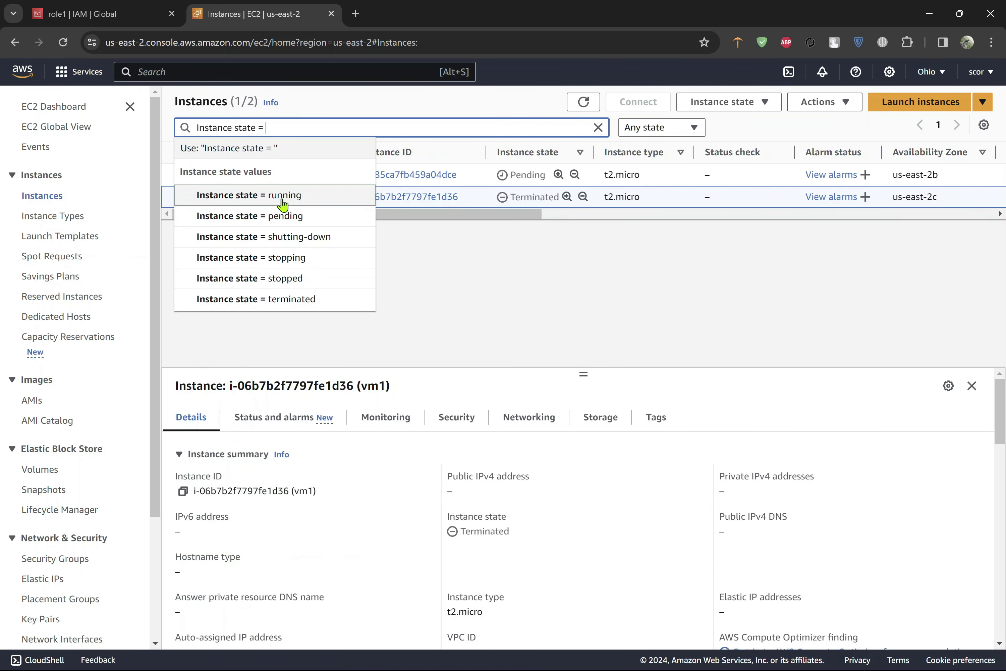
click(283, 196)
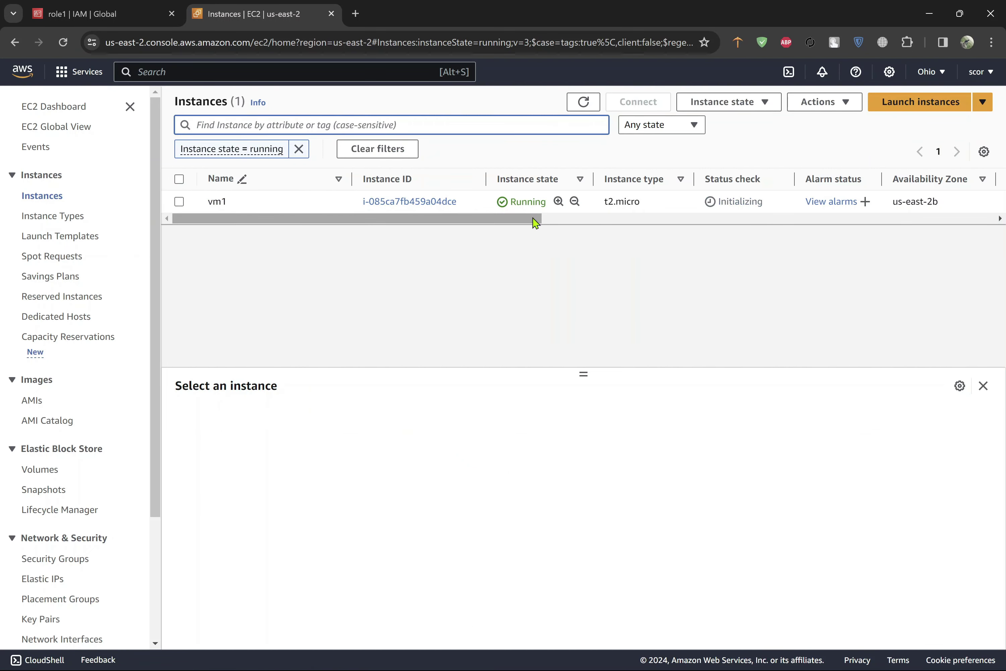
Connect to the running vm1 instance using EC2 Instance Connect with the default username ec2-user.
click(178, 202)
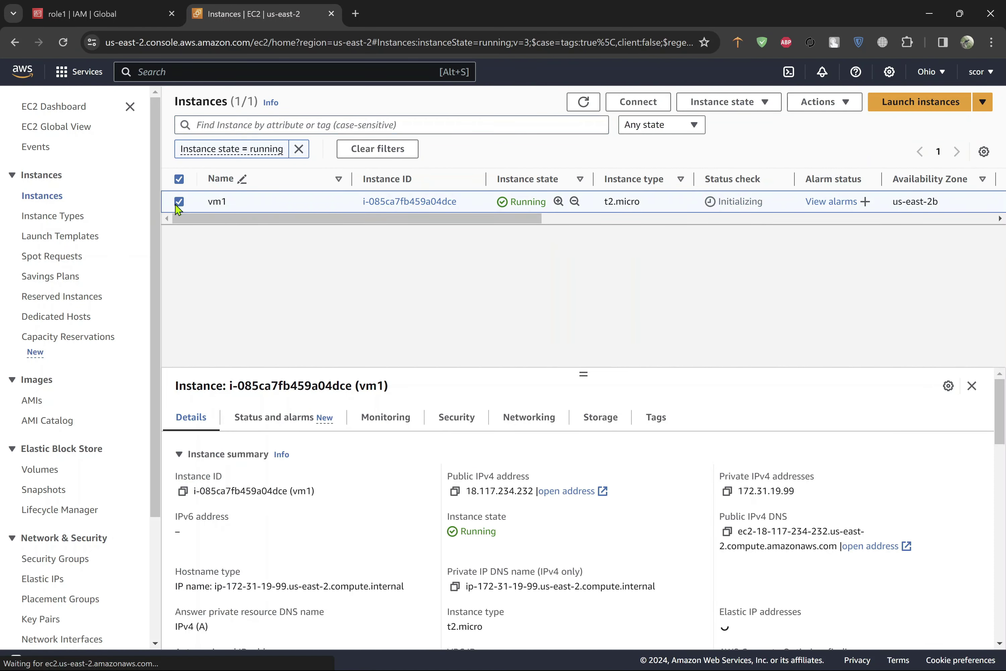
click(638, 101)
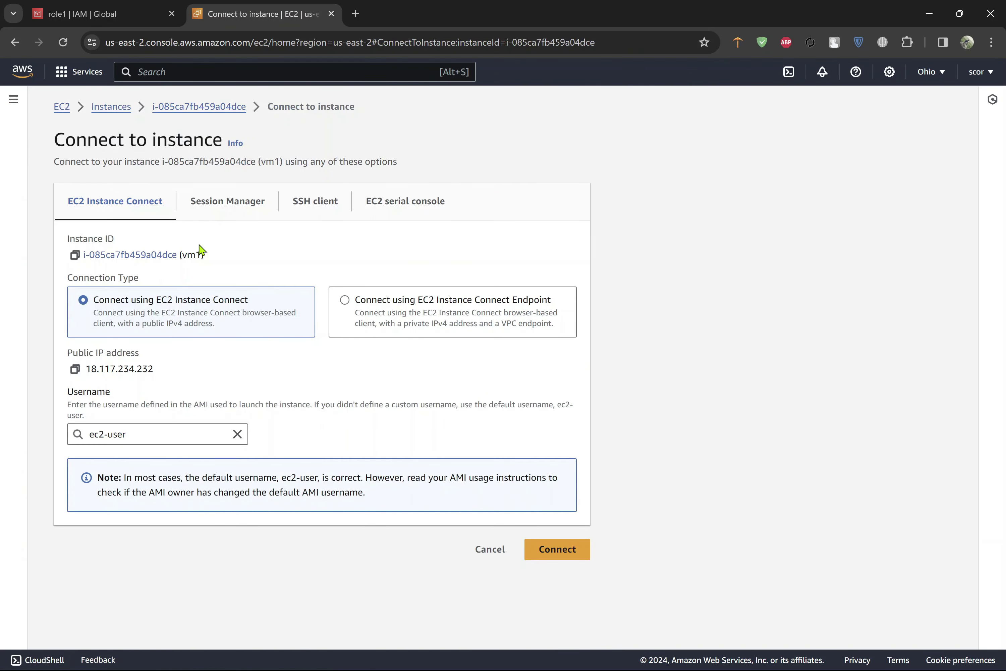
click(547, 545)
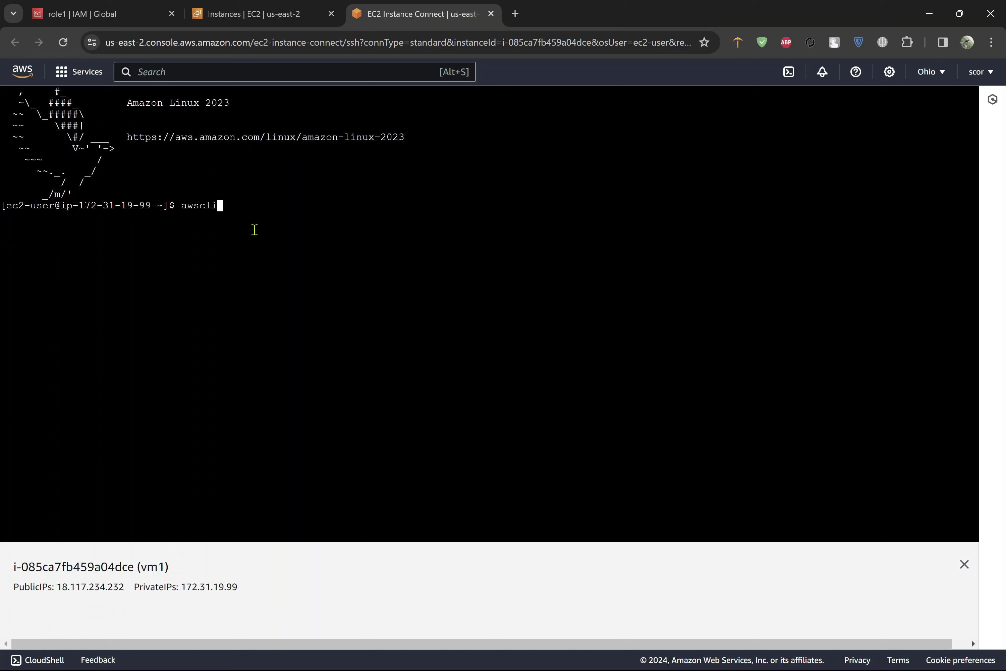
Try to list the EC2 instances with aws ec2 describe-instance, and clear the terminal output.
key(BackSpace)
key(BackSpace)
text(cribe-instance)
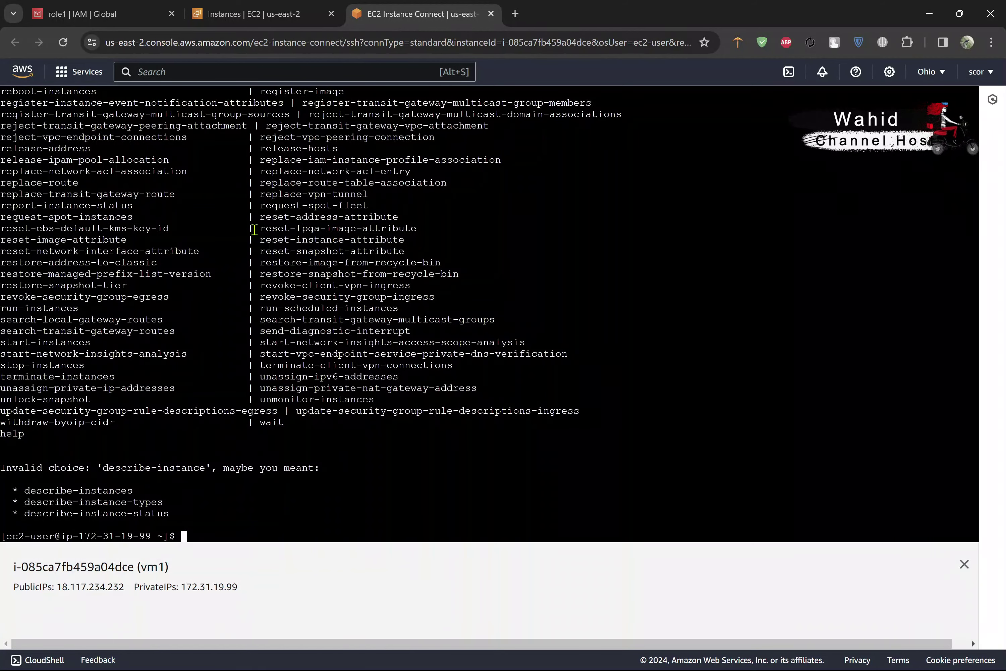
key(ctrl+l)
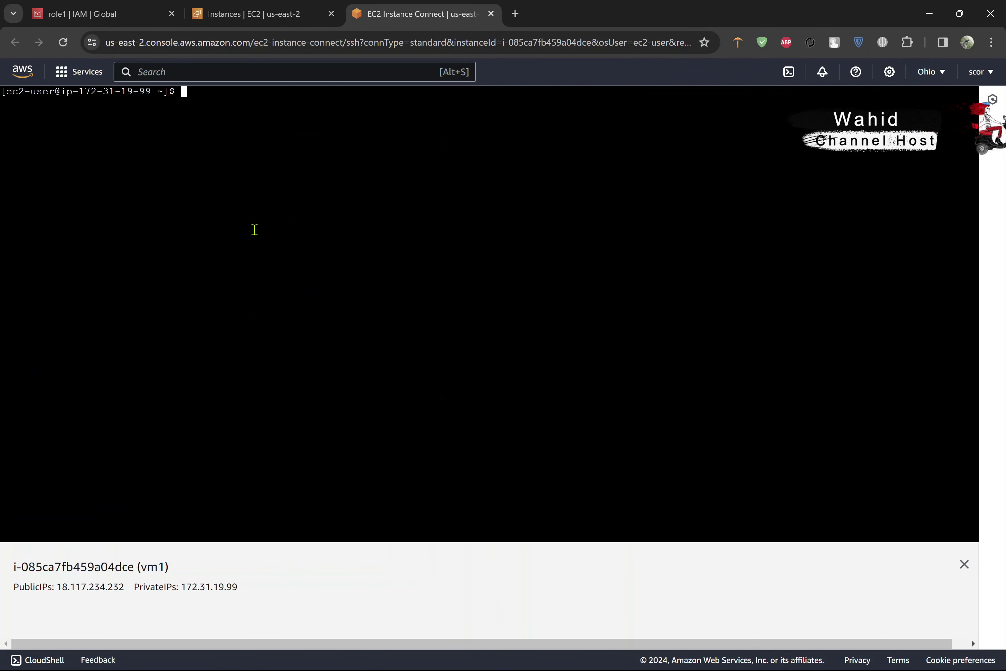
Recall the previous command and run it as aws ec2 describe-instance --help.
key(Up)
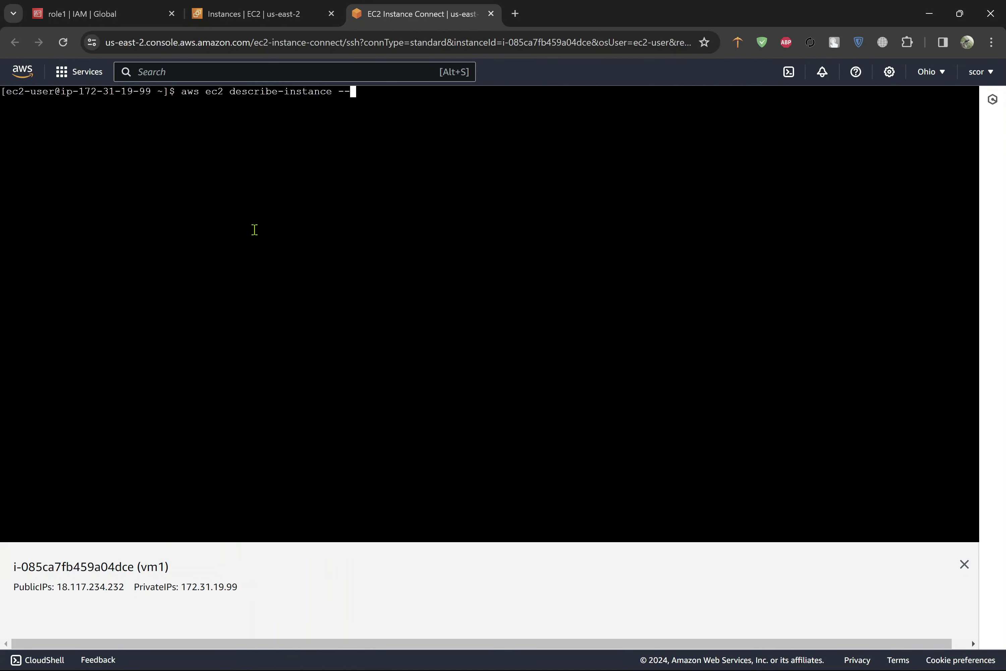
text(--inst)
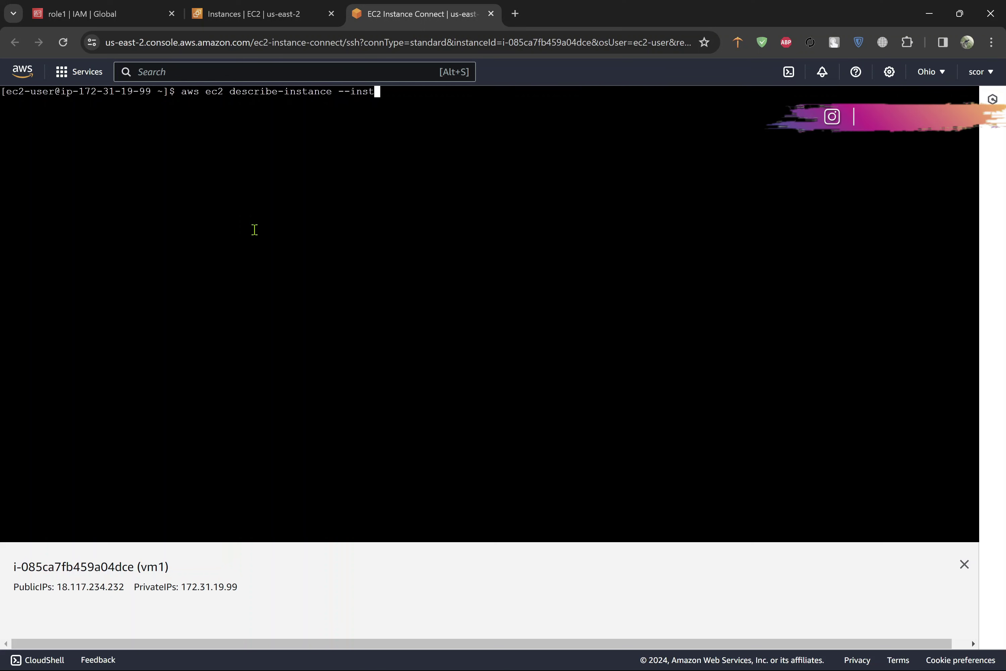
key(BackSpace)
key(BackSpace)
key(BackSpace)
key(BackSpace)
key(BackSpace)
text(--help)
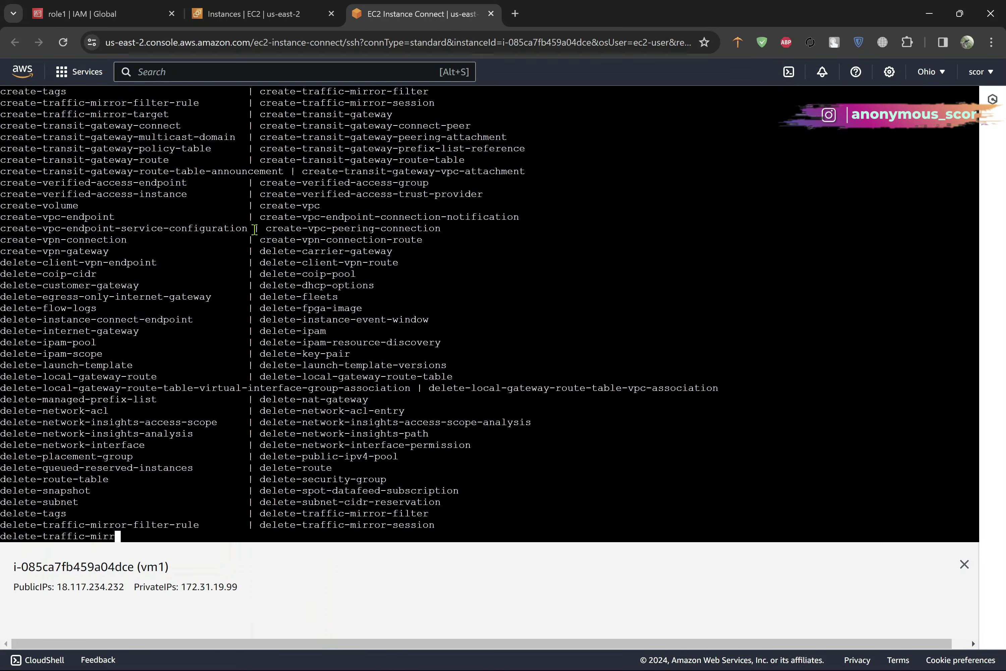
Review the valid aws ec2 subcommands in the output, including the describe entries, and clear the terminal.
scroll(254, 229, up, 10)
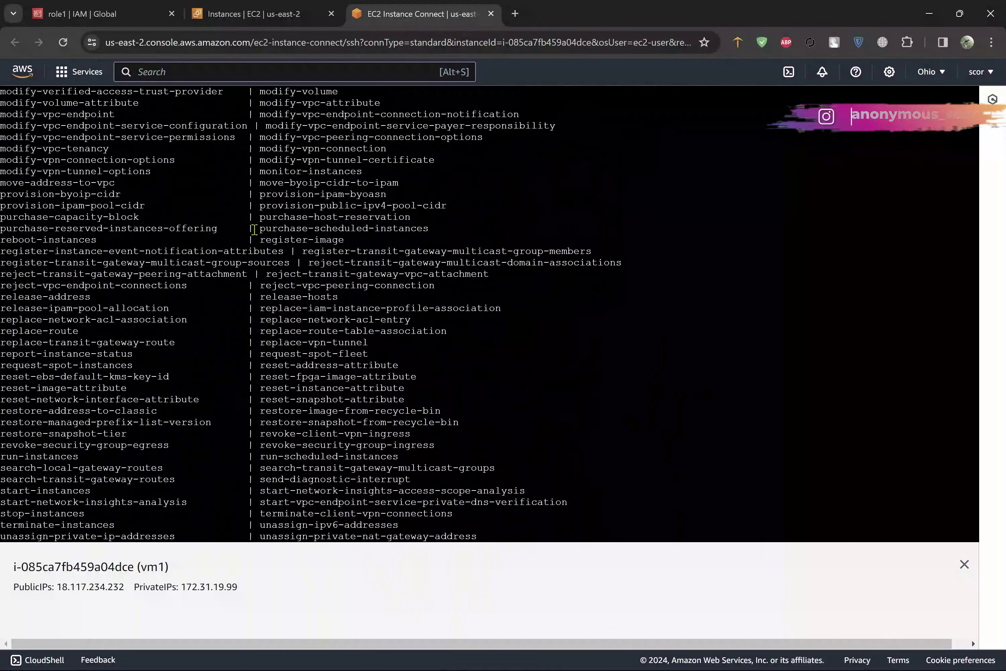
scroll(255, 229, up, 9)
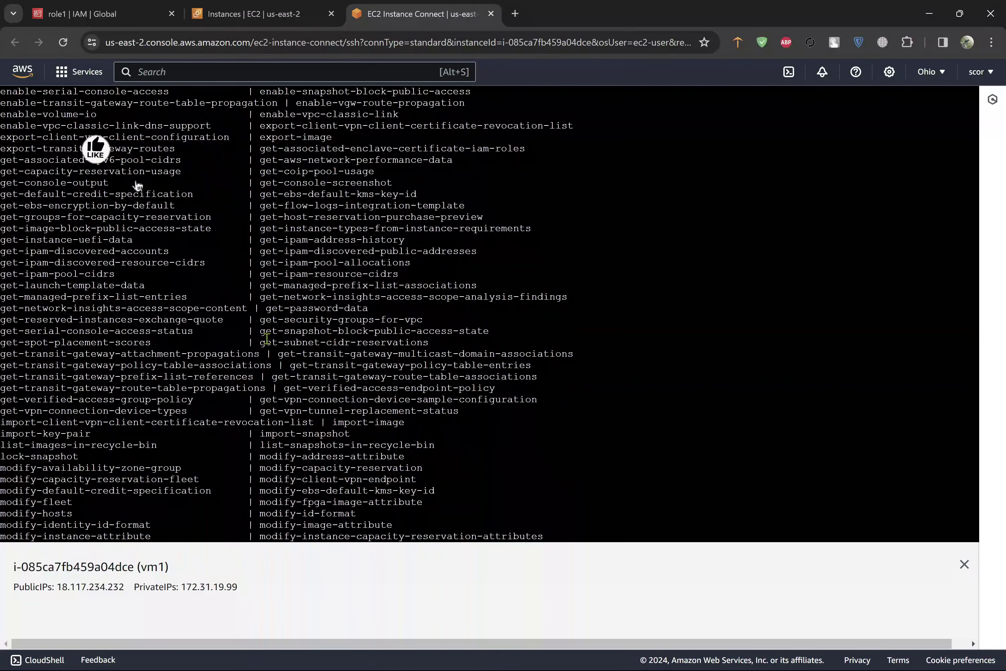
scroll(332, 427, up, 20)
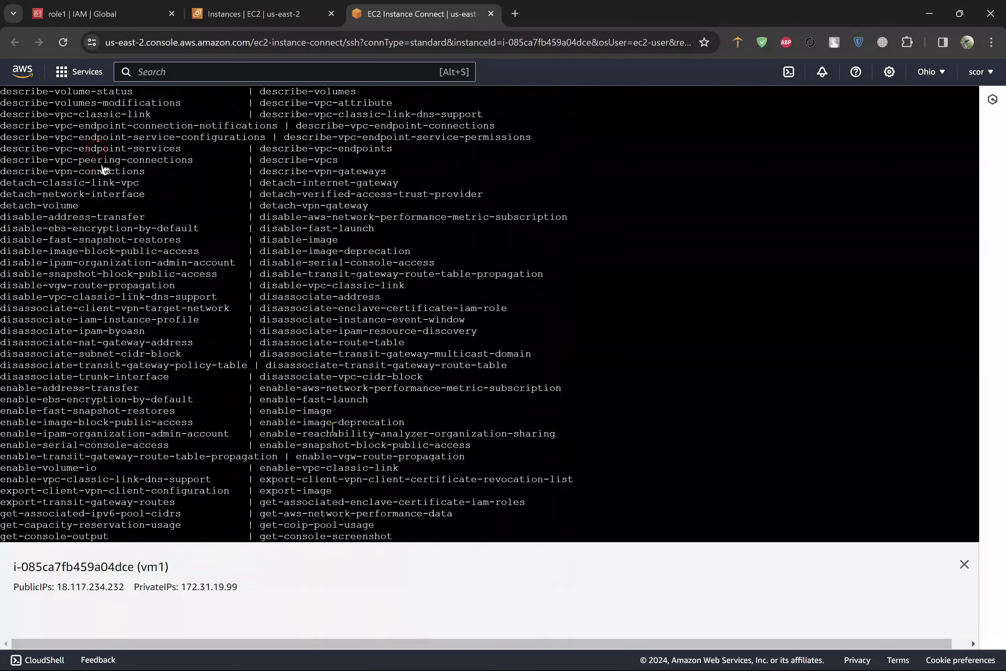
scroll(333, 428, up, 10)
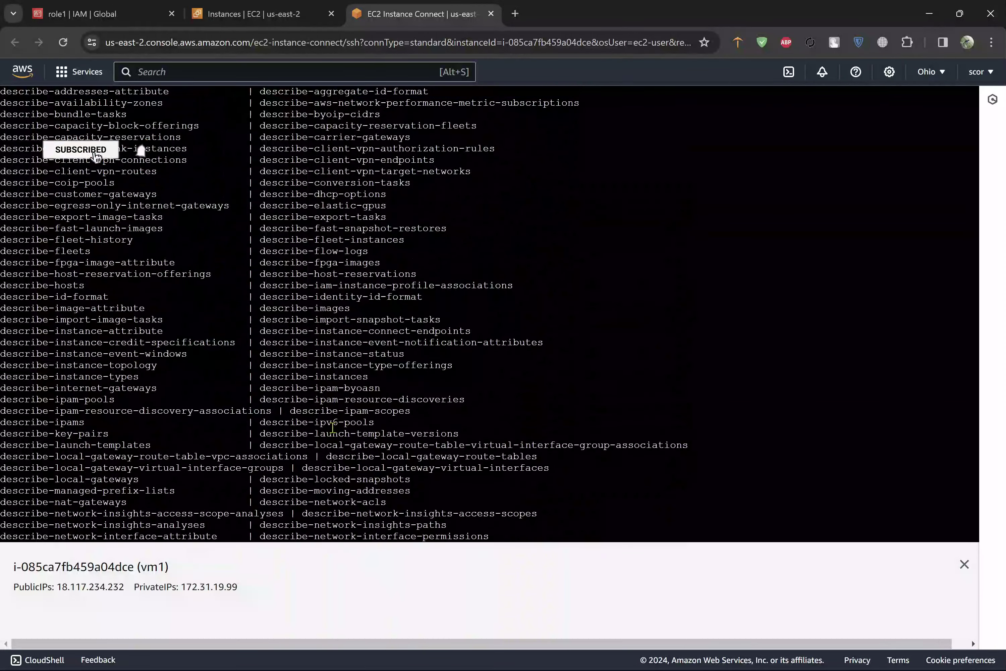
scroll(332, 428, up, 1)
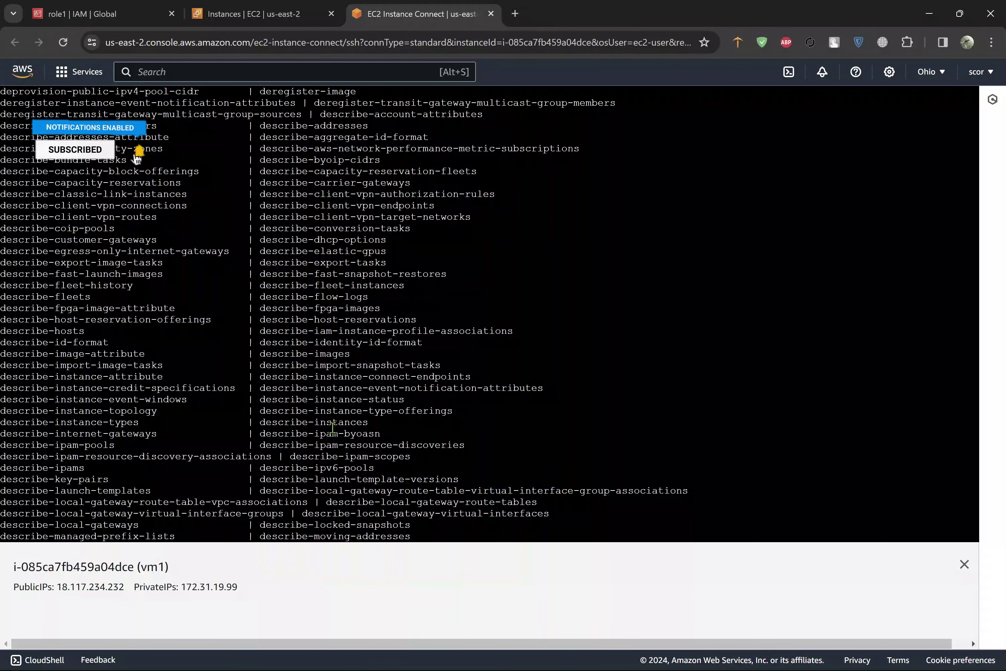
scroll(332, 427, up, 9)
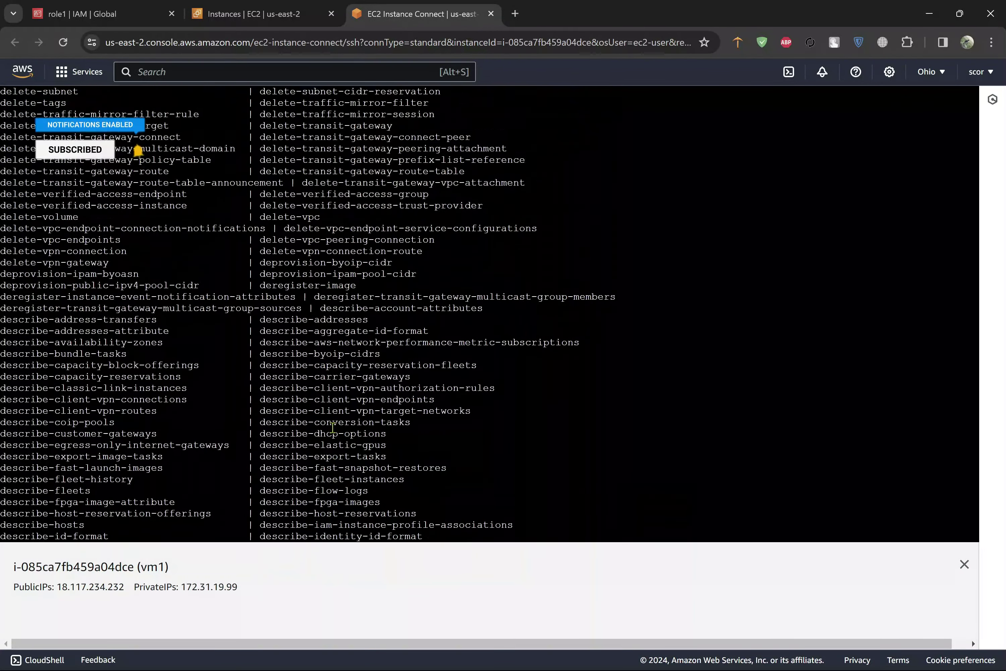
scroll(332, 428, up, 17)
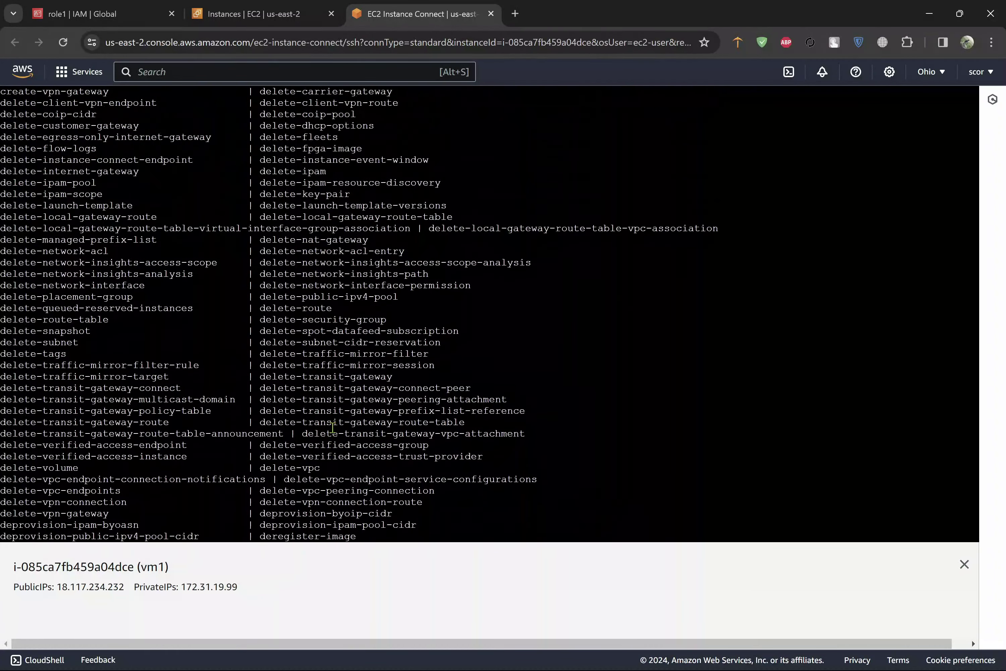
scroll(332, 428, up, 11)
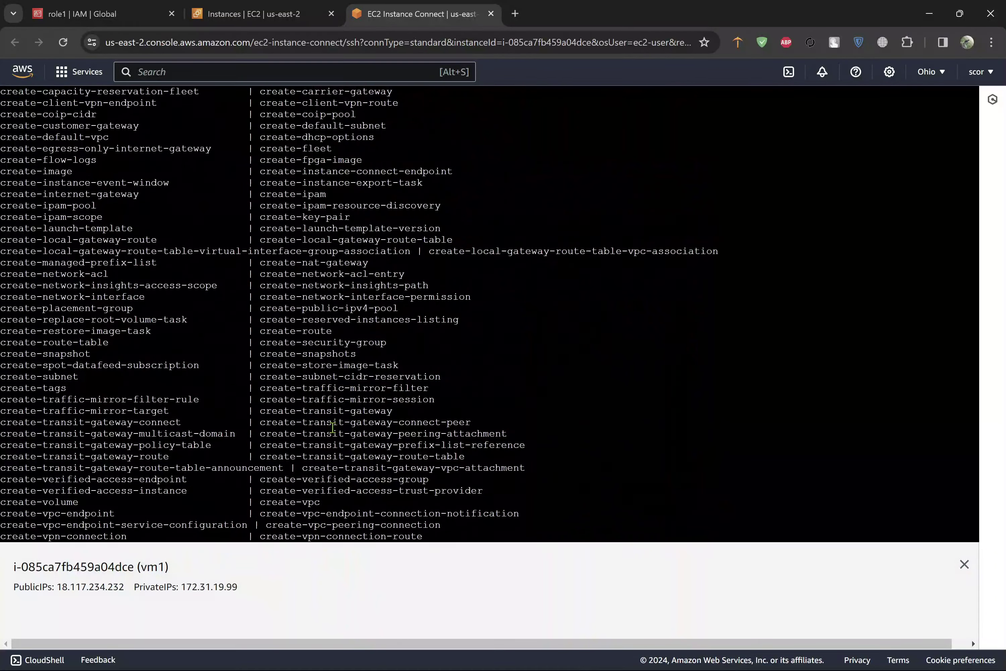
scroll(332, 427, up, 3)
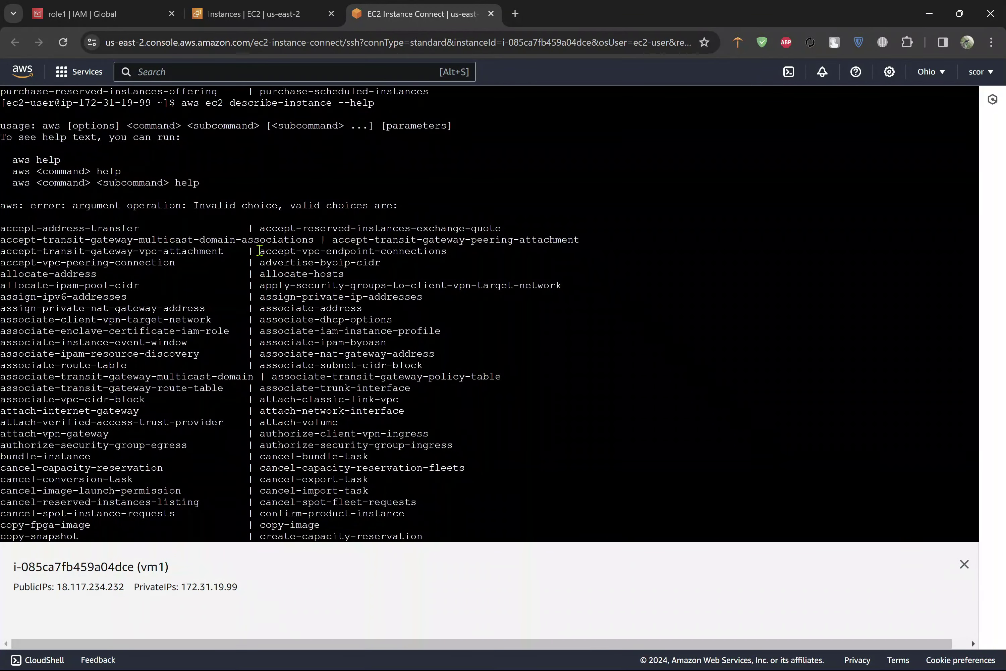
scroll(259, 251, down, 20)
scroll(259, 251, down, 2)
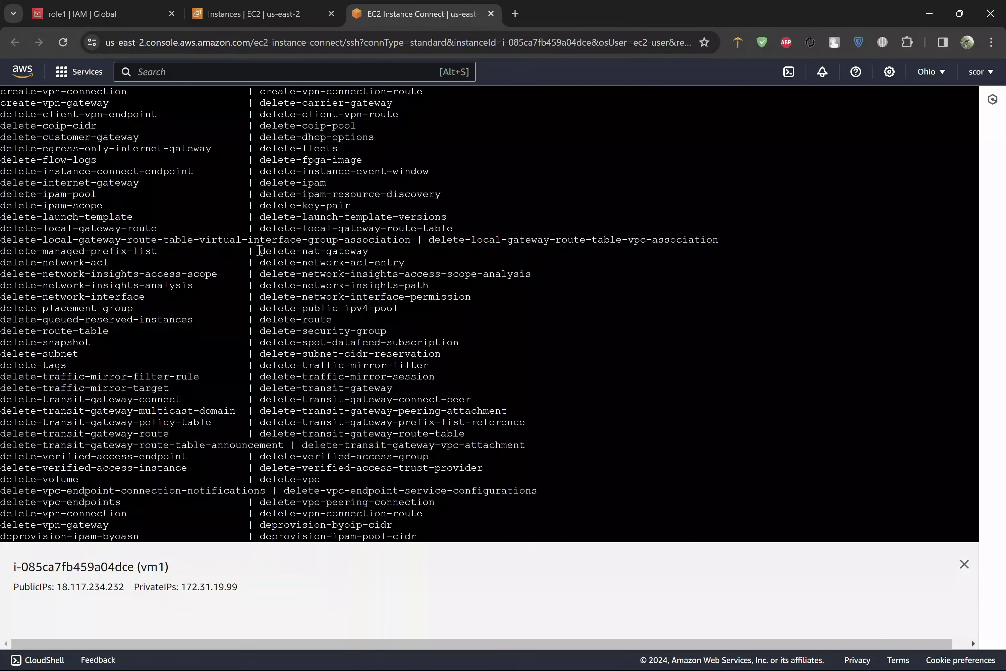
scroll(258, 250, down, 16)
scroll(259, 250, down, 5)
key(ctrl+l)
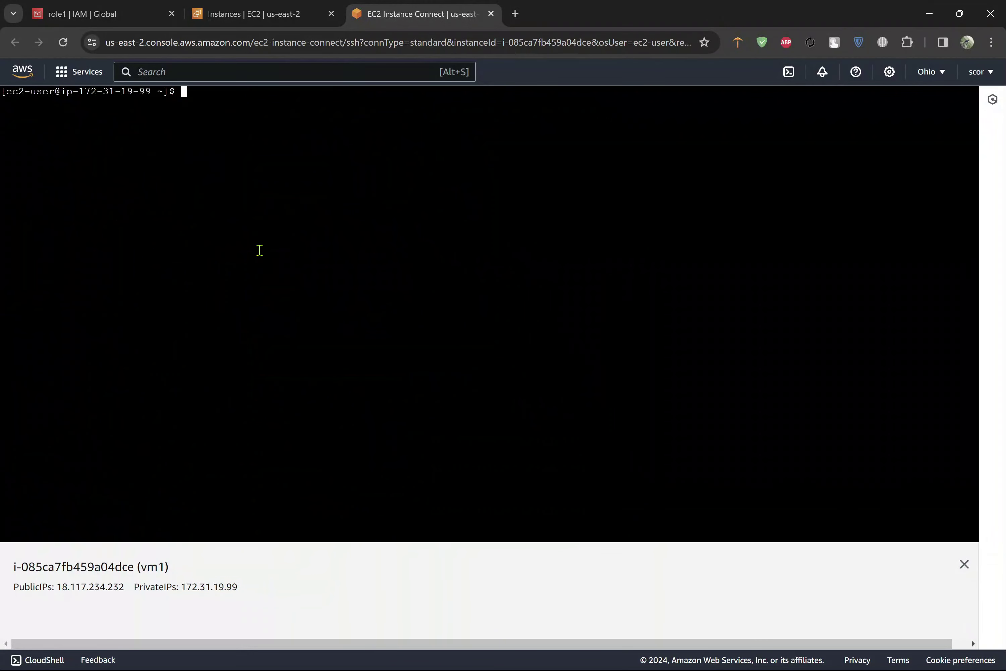
Shorten the recalled describe-instance command to aws ec2 --help and run it.
text(aws ec2 describe-instance --help)
key(BackSpace)
key(BackSpace)
key(BackSpace)
key(BackSpace)
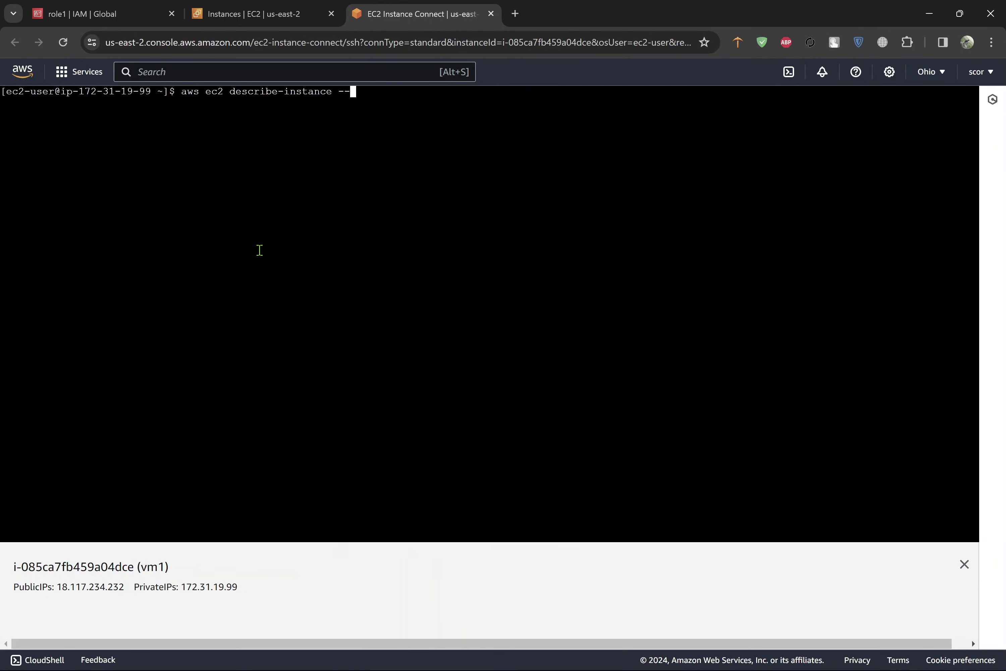
key(BackSpace)
key(BackSpace)
key(BackSpace)
key(BackSpace)
key(BackSpace)
key(BackSpace)
key(BackSpace)
key(BackSpace)
key(BackSpace)
key(BackSpace)
key(BackSpace)
key(BackSpace)
key(BackSpace)
key(BackSpace)
key(BackSpace)
key(BackSpace)
key(BackSpace)
key(BackSpace)
key(BackSpace)
text(--help)
key(Return)
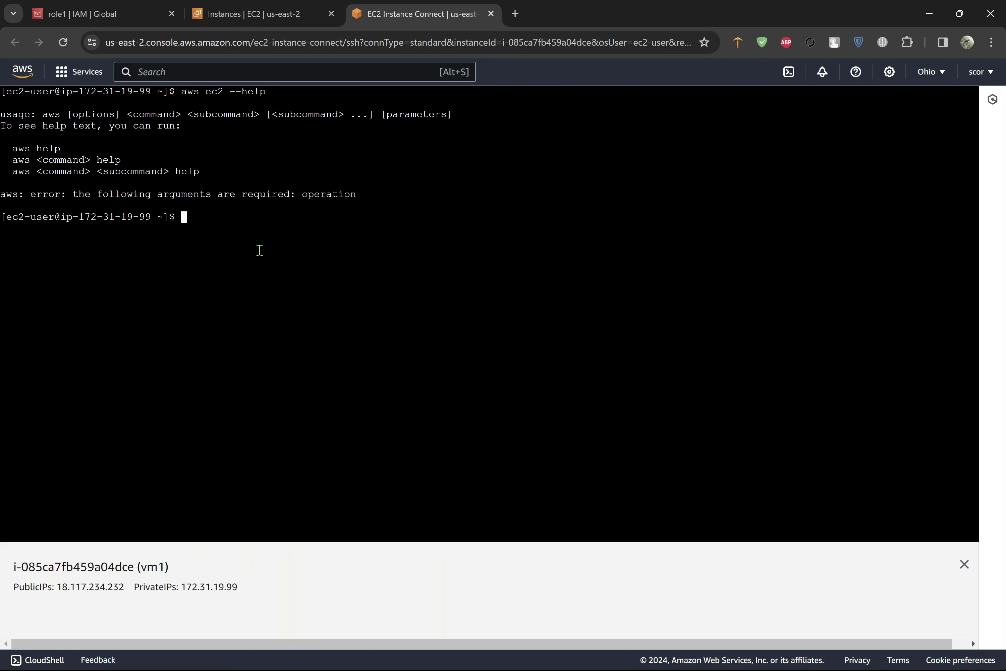
Try the same help request with the awscli command name: awscli ec2 --help.
key(Up)
key(Left)
key(Left)
key(Left)
key(Left)
key(Left)
key(Left)
key(Left)
key(Left)
key(Left)
key(Left)
key(Left)
text(cli)
key(Return)
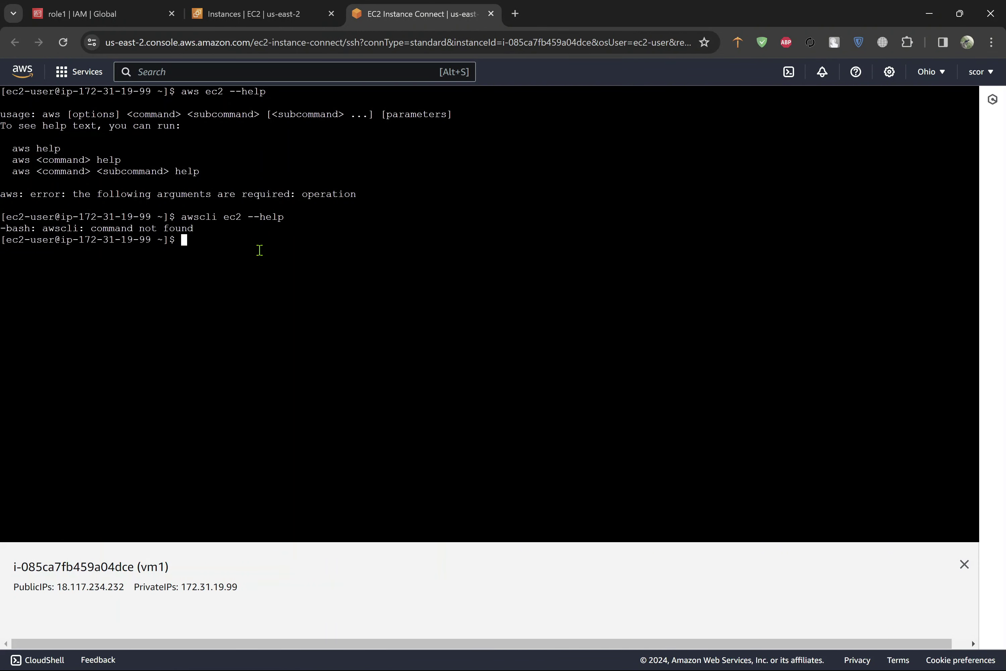
Edit the recalled command to aws help and open the general AWS CLI manual.
key(Up)
key(Left)
key(Left)
key(Left)
key(Left)
key(Left)
key(Left)
key(Left)
key(Left)
key(Left)
key(Left)
key(Left)
key(BackSpace)
key(BackSpace)
key(BackSpace)
key(Right)
key(Right)
key(Right)
key(Right)
key(Right)
key(Right)
key(Right)
key(Right)
key(Right)
key(Right)
key(Right)
key(BackSpace)
key(BackSpace)
key(BackSpace)
key(BackSpace)
key(BackSpace)
key(BackSpace)
key(BackSpace)
key(BackSpace)
key(BackSpace)
key(BackSpace)
text(help)
key(Return)
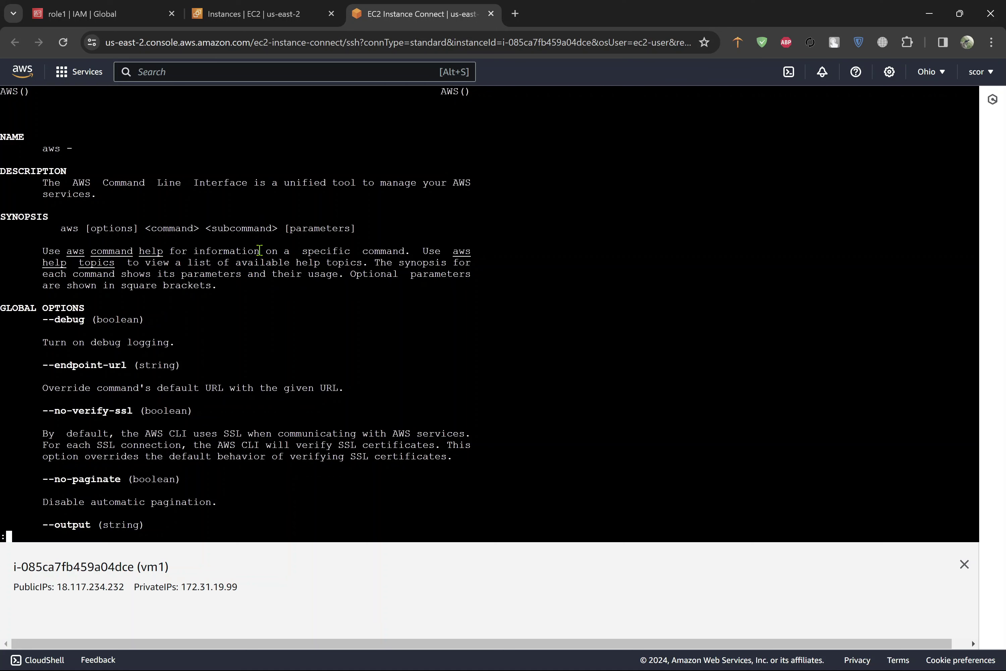
Read through the AWS CLI manual, search it for ec2, and quit back to the prompt.
scroll(259, 251, down, 6)
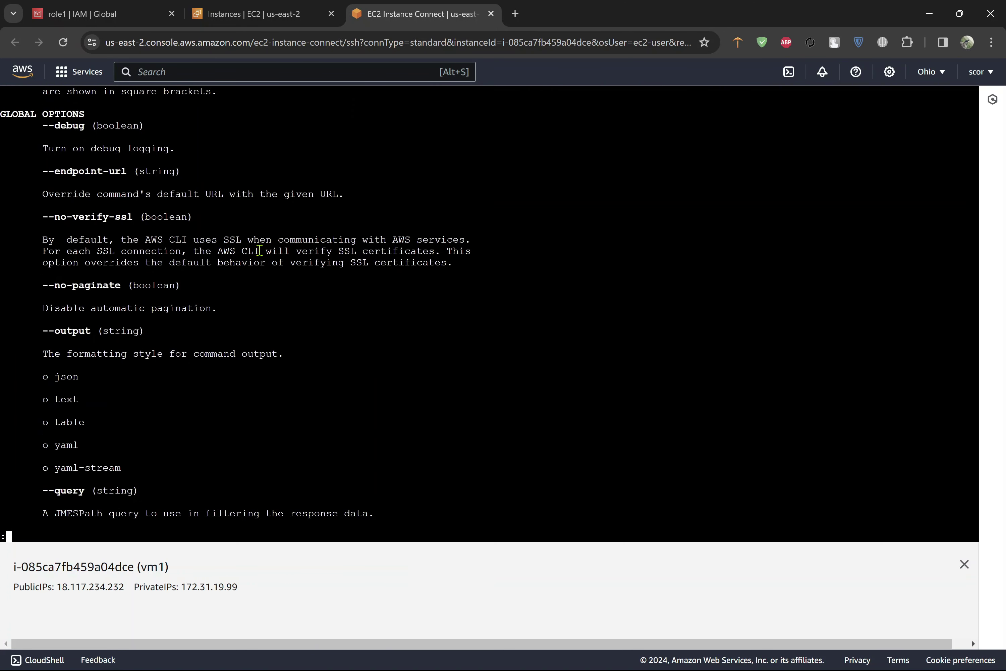
scroll(259, 250, down, 10)
scroll(259, 250, down, 8)
scroll(259, 250, down, 3)
text(ec2)
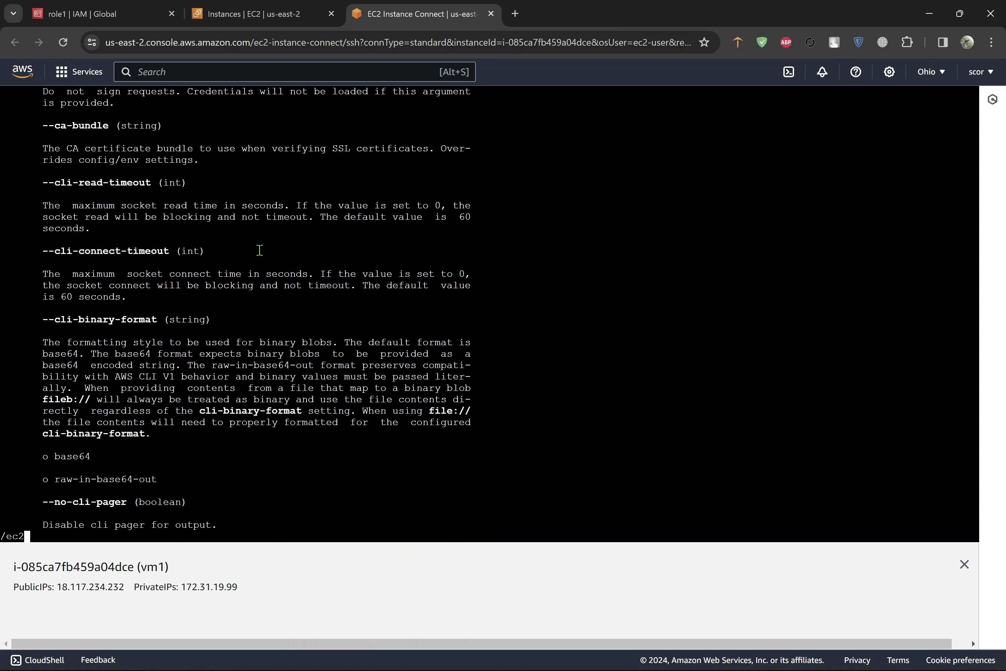
key(Return)
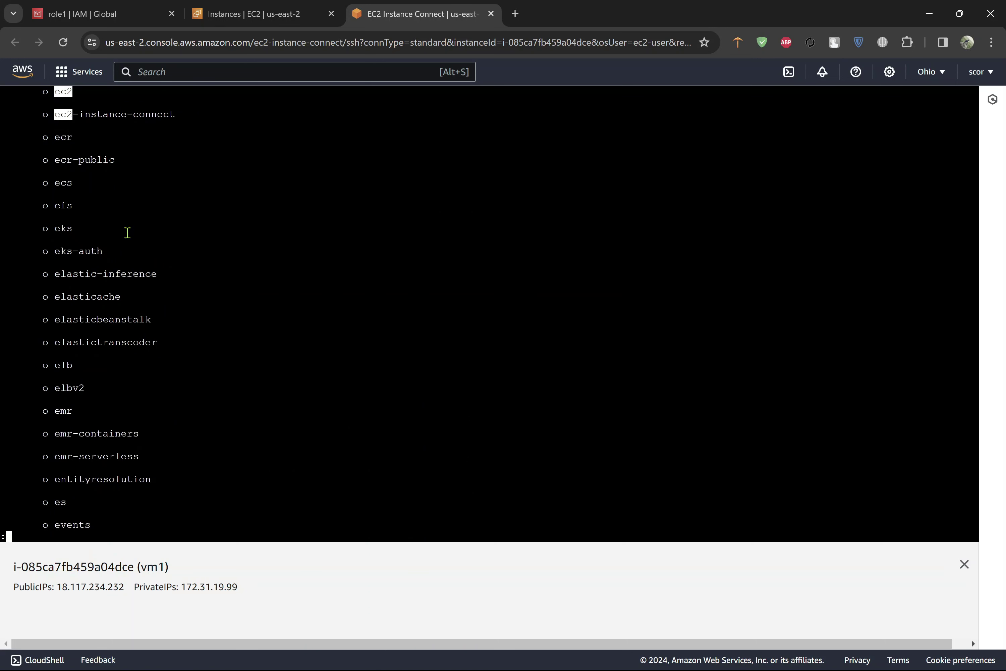
text(q)
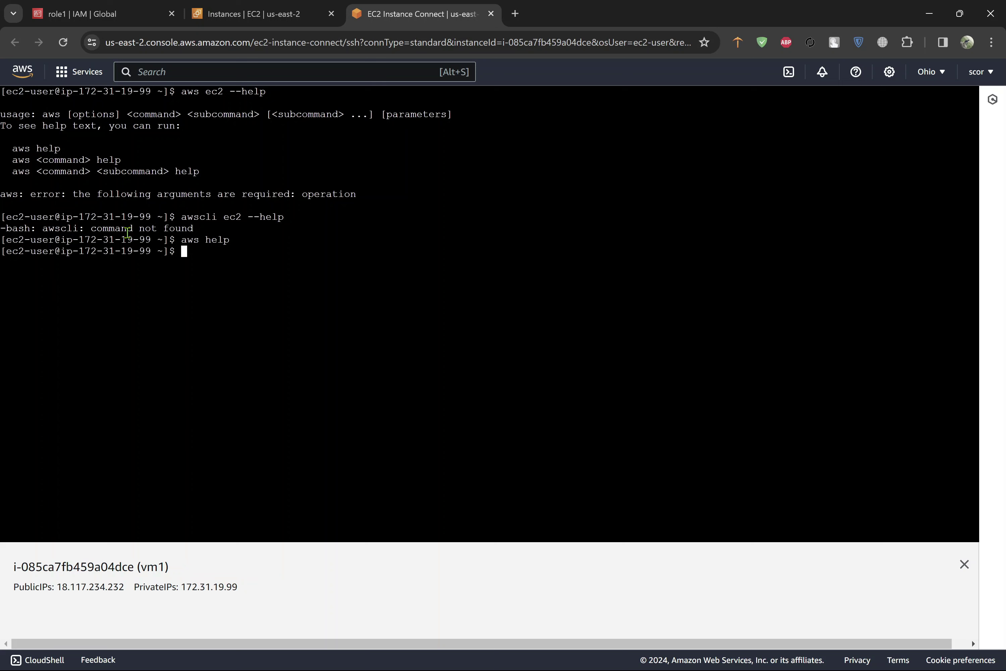
Open the EC2 manual with aws ec2 help and search its available commands for describe.
text(aws ec2 help)
key(Return)
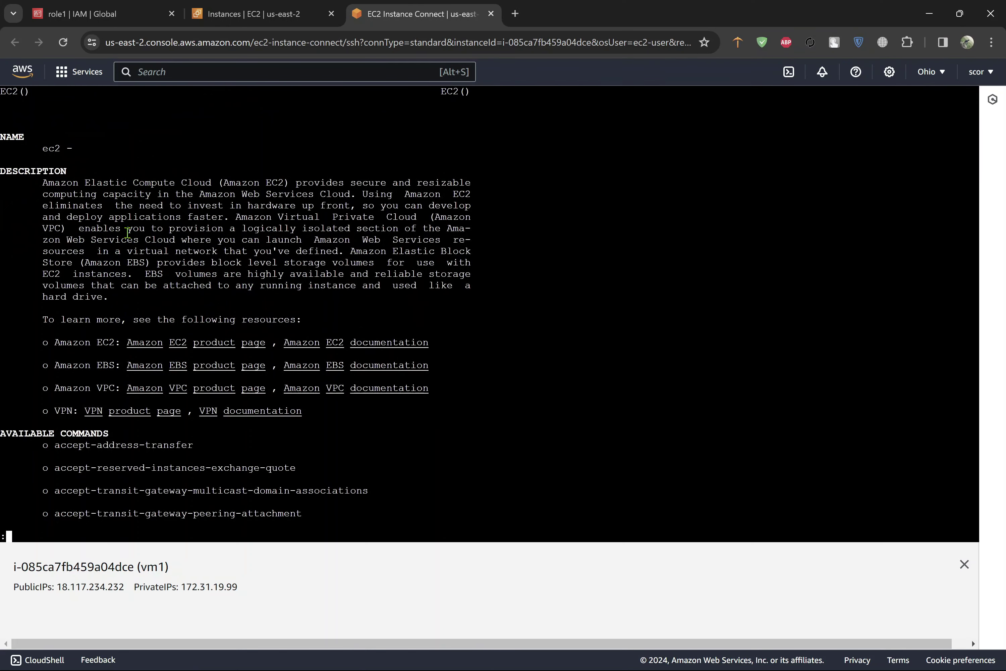
key(space)
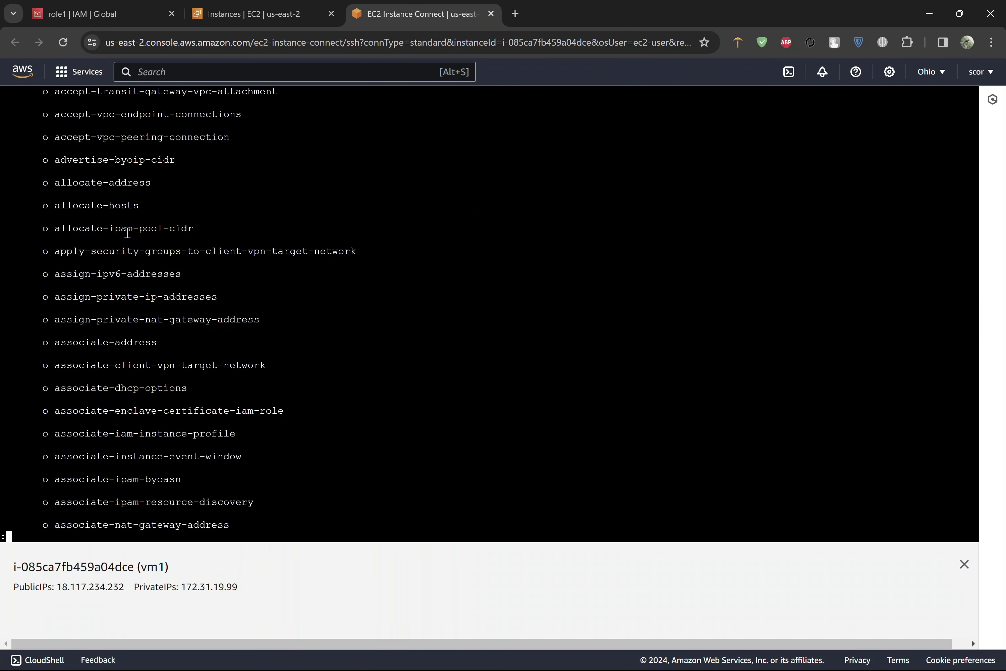
key(Down)
text(/d)
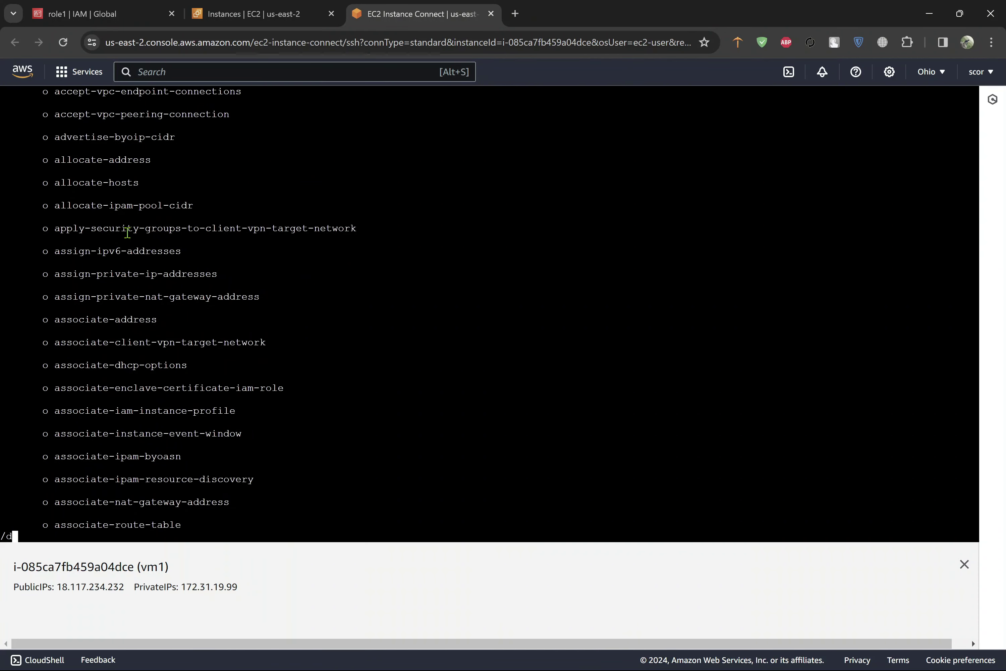
text(escribe)
key(Return)
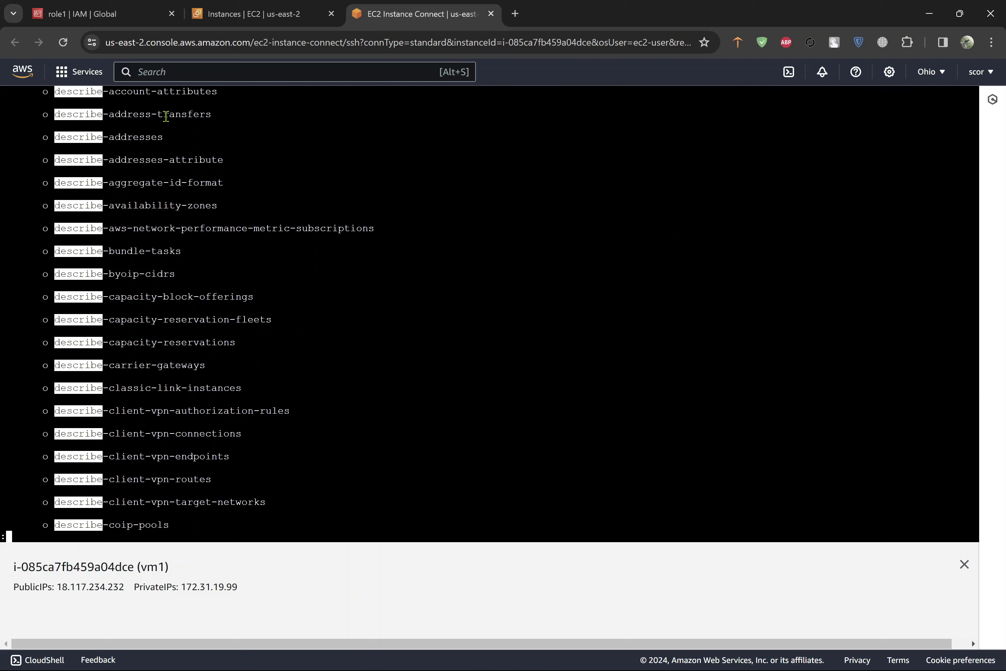
Read through the describe commands in the EC2 manual for the one covering instances, and quit back to the prompt.
key(Down)
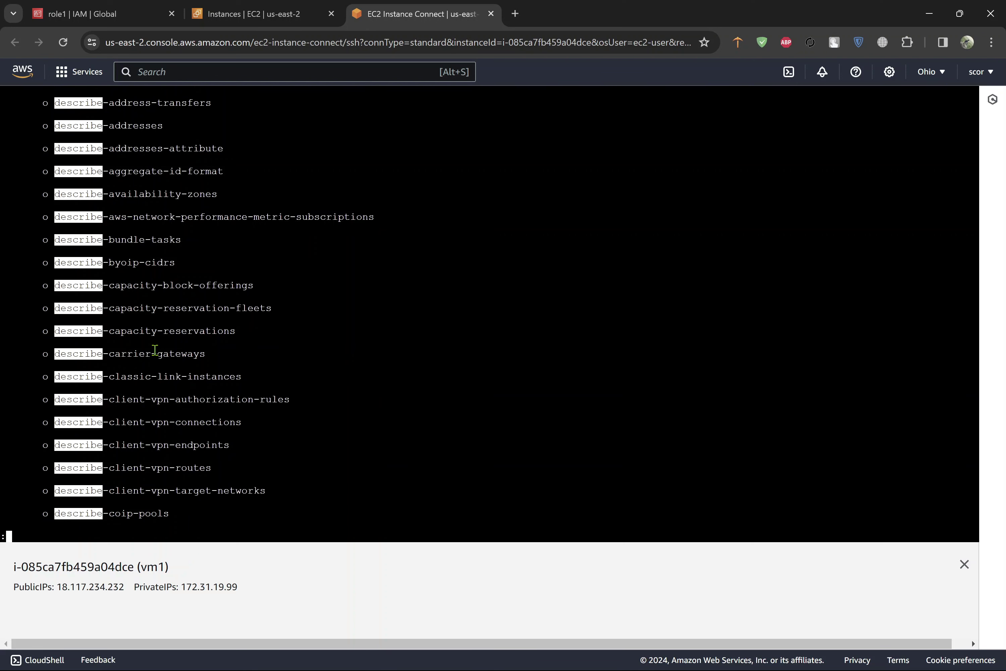
key(Down)
key(Down)
key(Down)
key(Down)
key(Down)
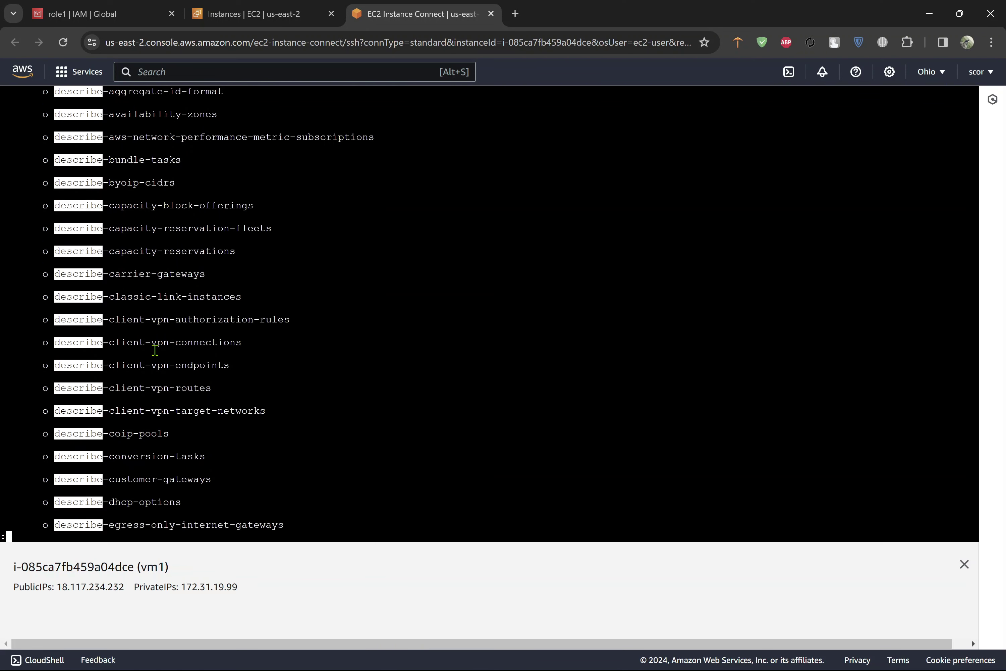
key(Down)
key(Down)
key(Down)
key(Down)
key(Down)
key(Down)
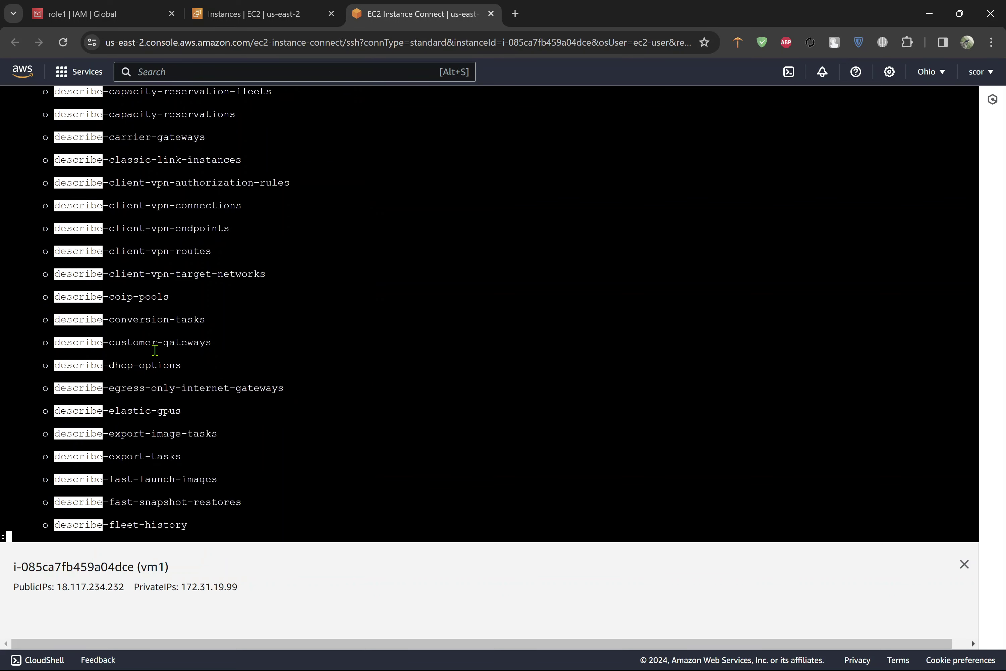
key(Down)
key(Down)
key(Down)
key(Down)
key(Down)
key(Down)
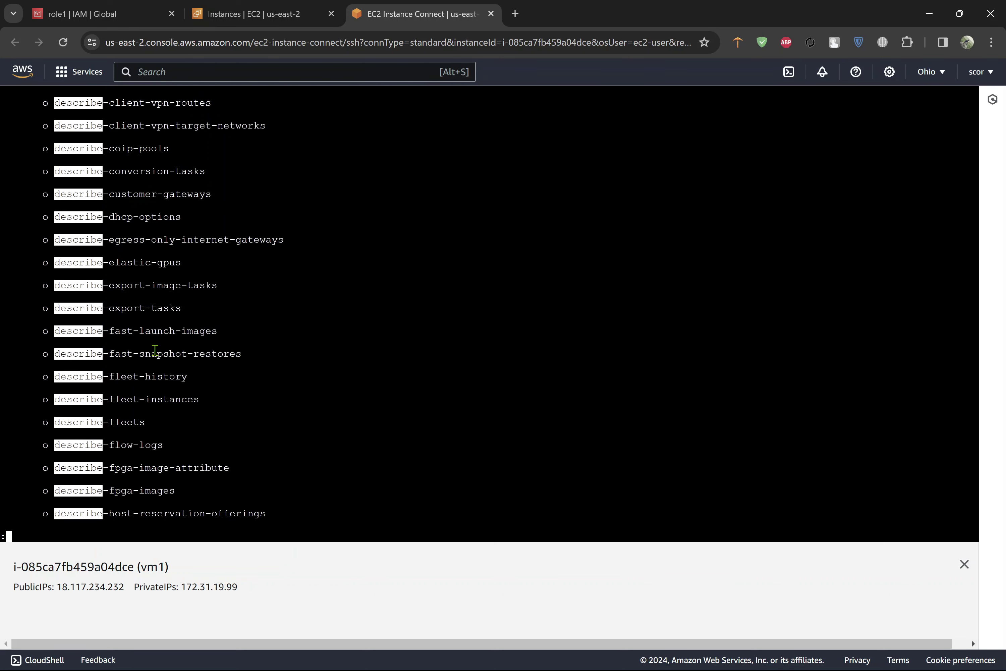
key(Down)
key(Down)
key(Down)
key(Down)
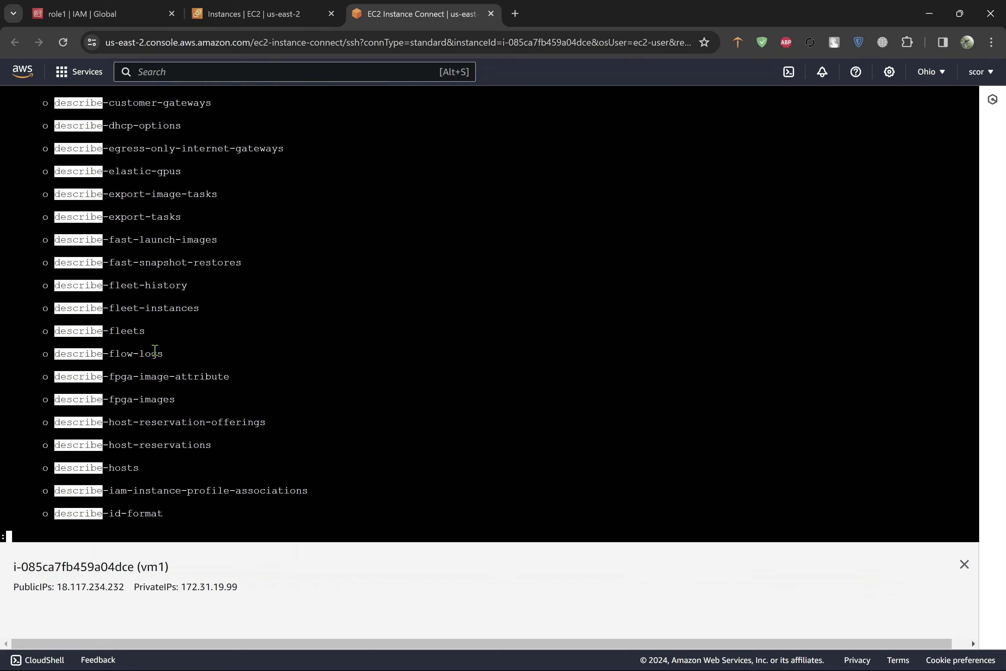
key(Down)
key(Down)
key(Down)
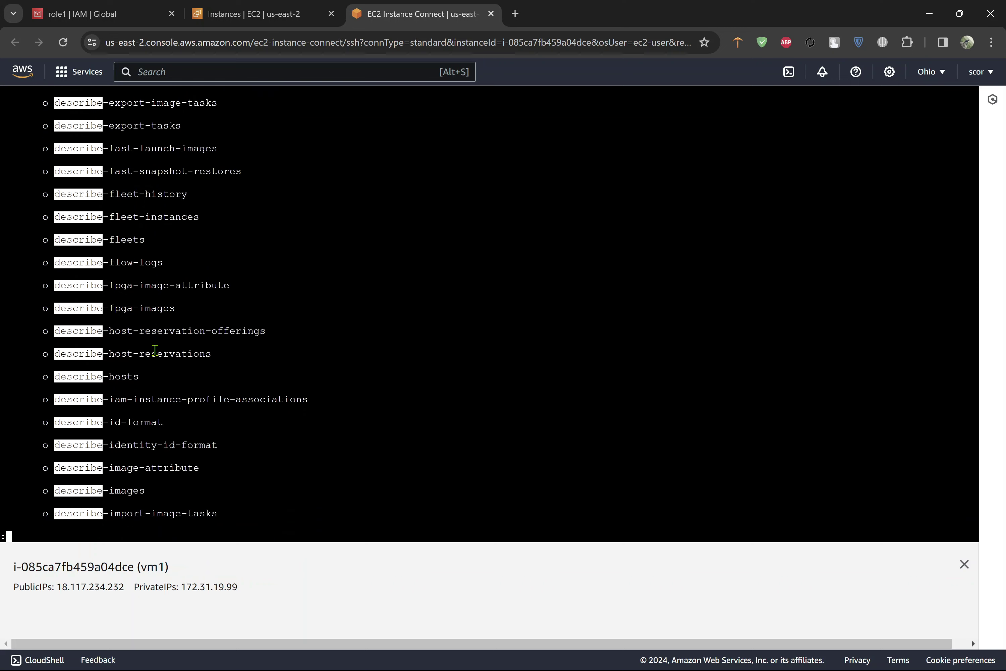
key(Down)
key(Down)
key(Down)
key(Down)
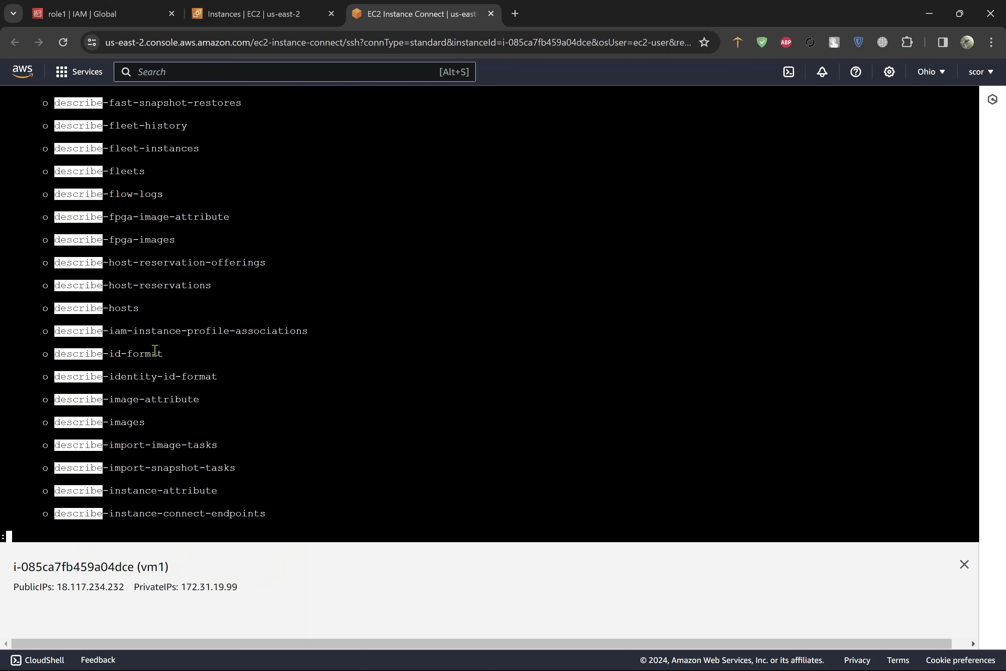
key(Down)
key(Down)
key(Down)
key(Down)
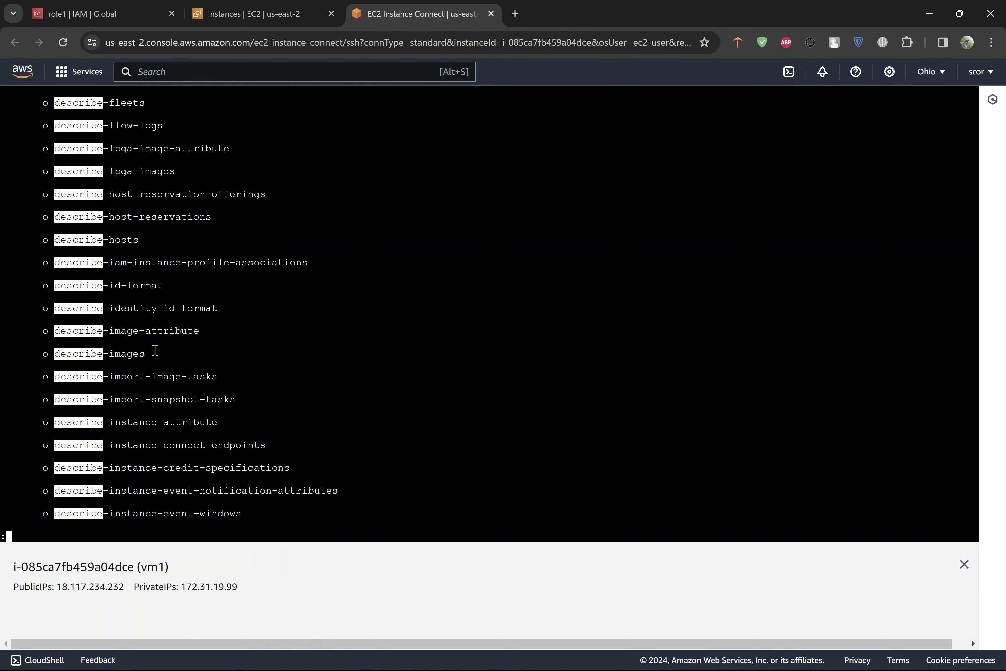
key(Down)
key(Down)
key(Down)
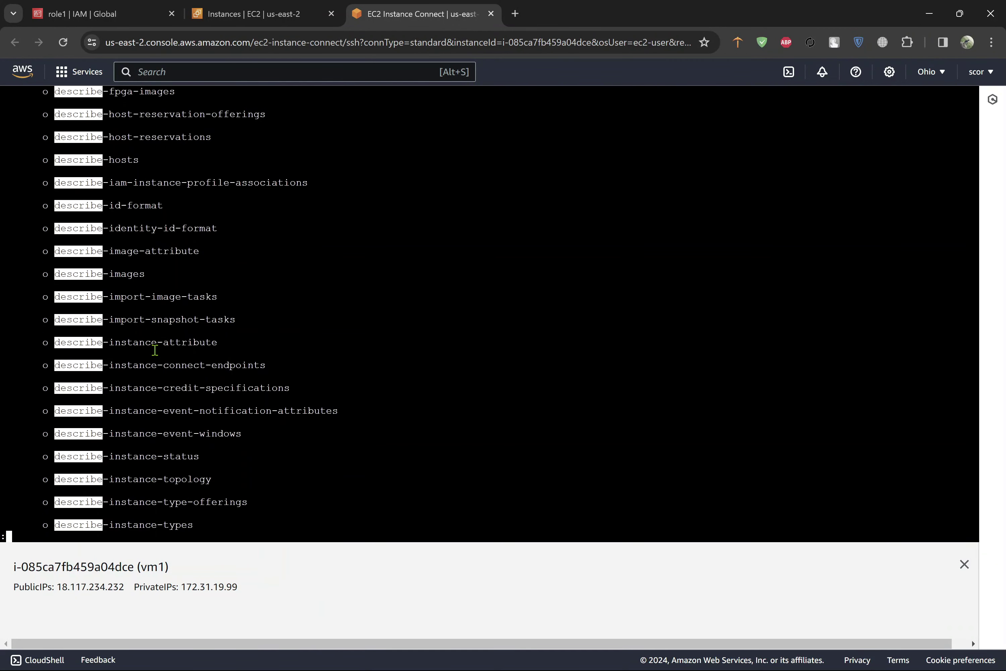
key(Down)
key(Down)
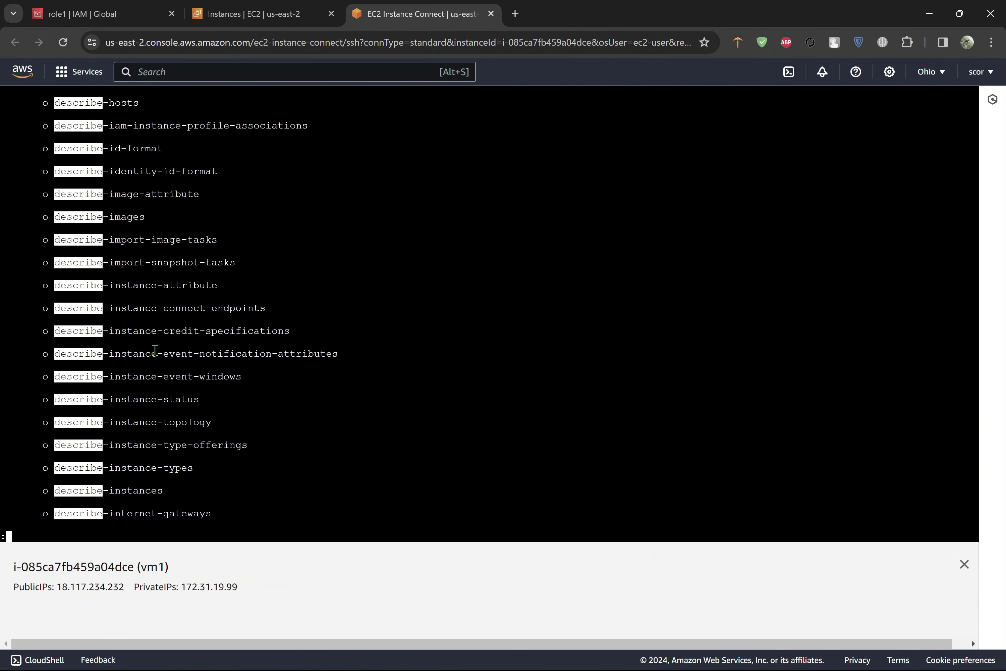
mouse_move(159, 487)
mouse_down()
mouse_move(56, 491)
mouse_move(163, 490)
mouse_up()
click(56, 490)
click(163, 490)
key(q)
Recall the aws ec2 help command and remove its help argument, leaving aws ec2.
key(Up)
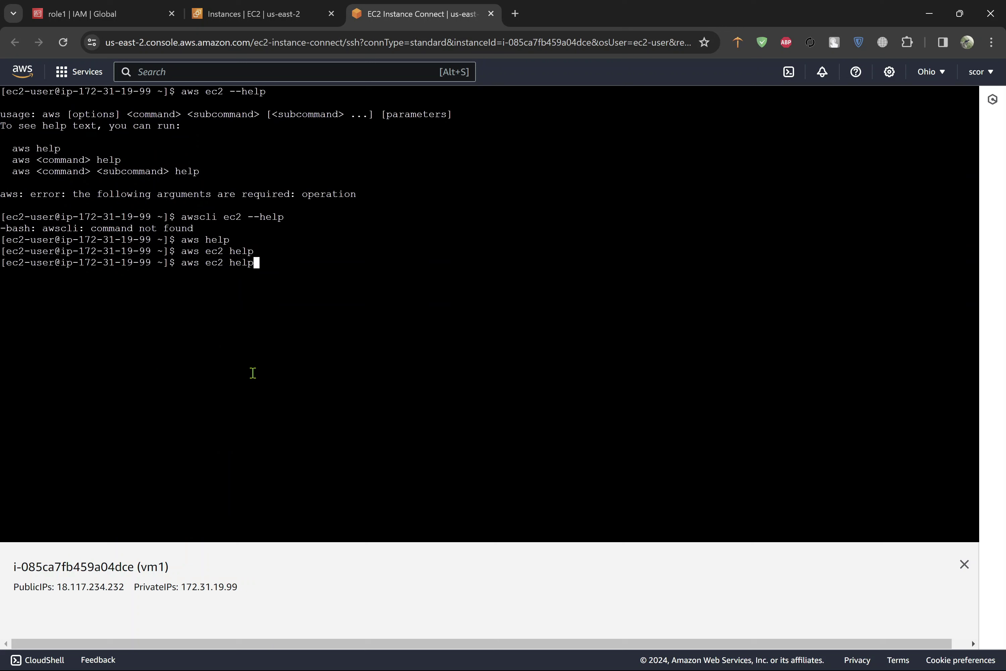
key(BackSpace)
key(BackSpace)
key(BackSpace)
key(BackSpace)
right_click(249, 354)
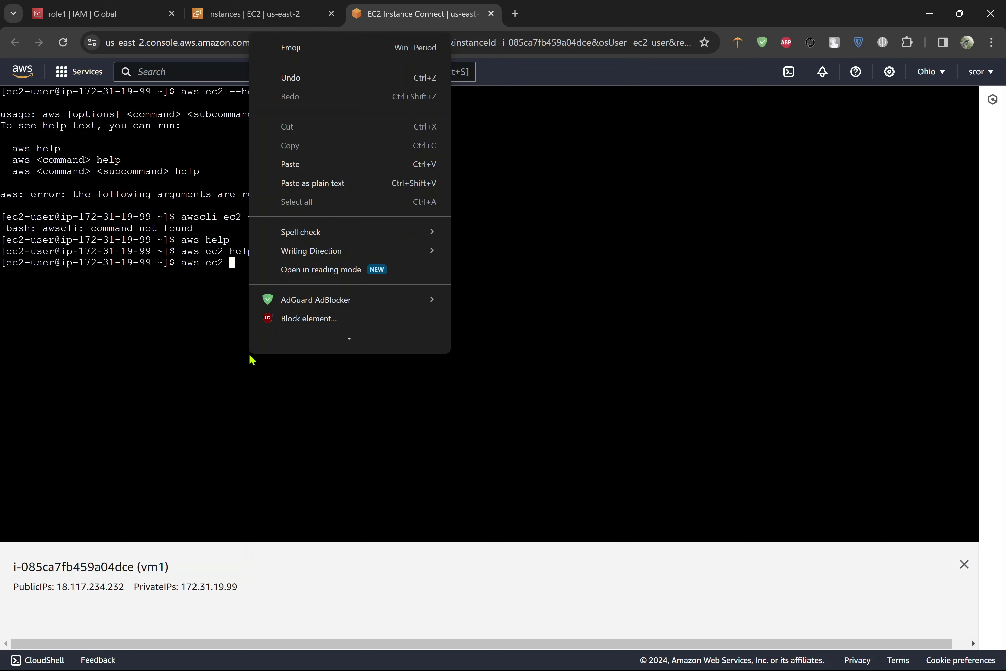
click(297, 165)
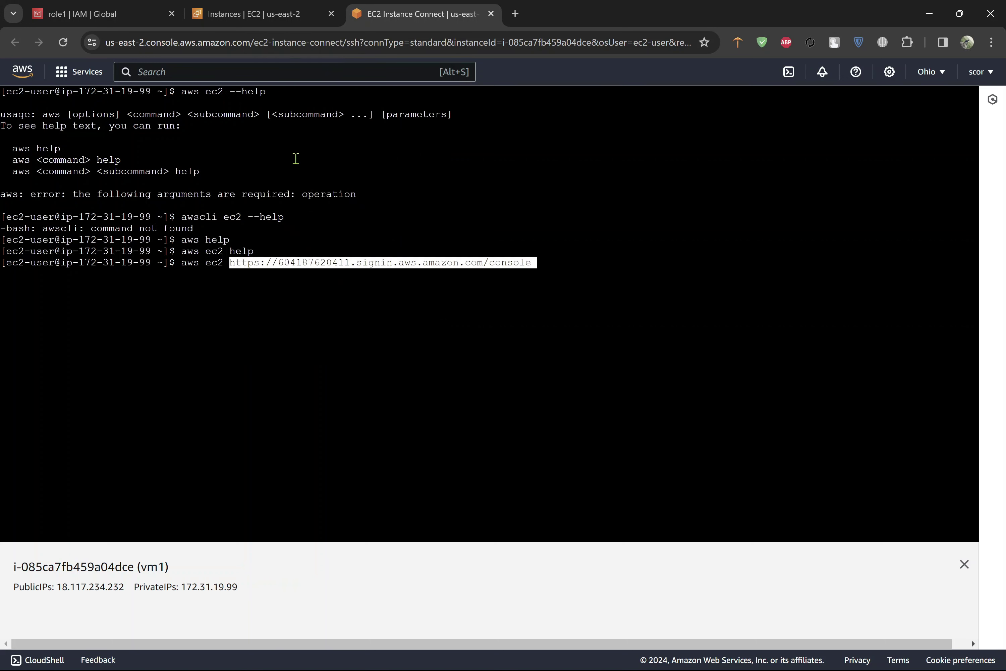
key(BackSpace)
key(BackSpace)
key(BackSpace)
key(BackSpace)
key(BackSpace)
key(BackSpace)
key(BackSpace)
key(BackSpace)
key(BackSpace)
key(BackSpace)
key(BackSpace)
key(BackSpace)
key(BackSpace)
key(BackSpace)
key(BackSpace)
key(BackSpace)
key(BackSpace)
key(BackSpace)
key(BackSpace)
key(BackSpace)
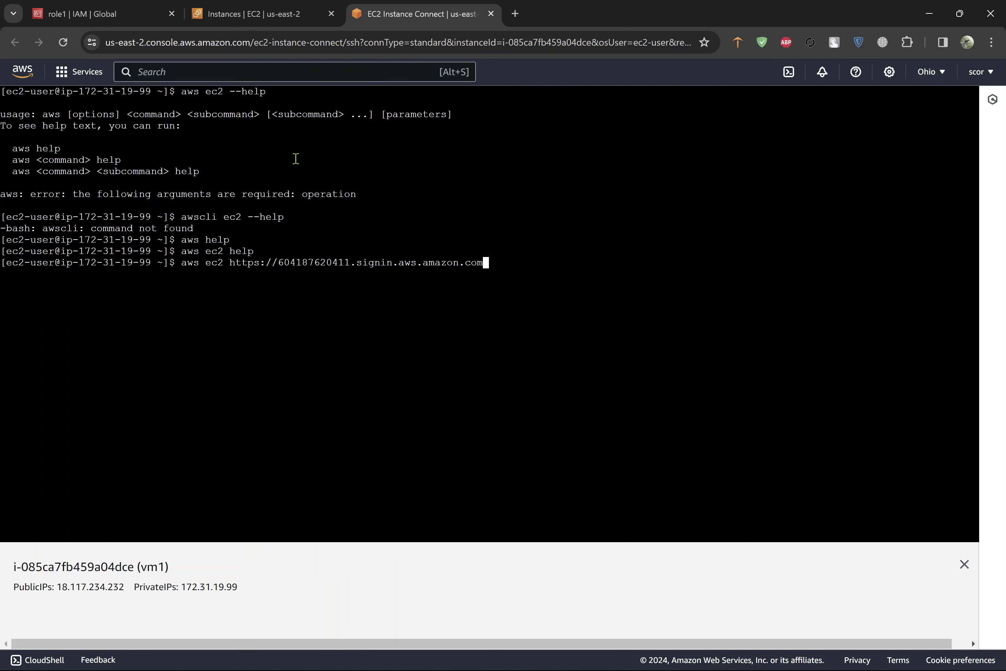
key(BackSpace)
key(BackSpace)
key(BackSpace)
key(BackSpace)
key(BackSpace)
key(BackSpace)
key(BackSpace)
key(BackSpace)
key(BackSpace)
key(BackSpace)
key(BackSpace)
key(BackSpace)
key(BackSpace)
key(BackSpace)
key(BackSpace)
key(BackSpace)
key(BackSpace)
key(BackSpace)
key(BackSpace)
key(BackSpace)
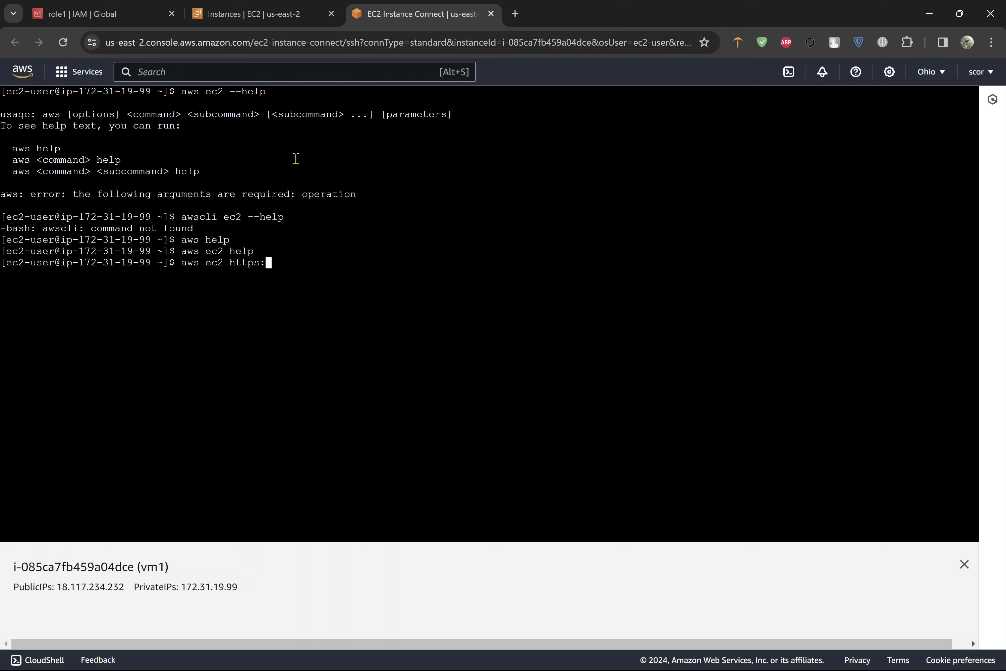
key(BackSpace)
key(BackSpace)
key(BackSpace)
key(BackSpace)
Complete and run the command as aws ec2 describe-instances help, and view the synopsis in its manual.
text(describe-instances help)
key(Return)
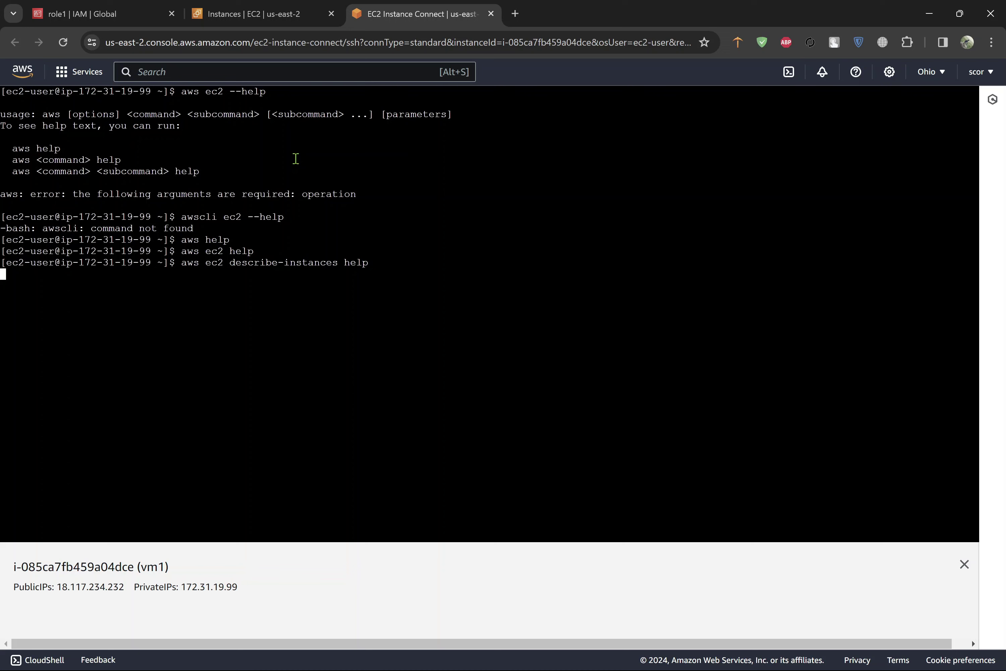
scroll(296, 158, down, 5)
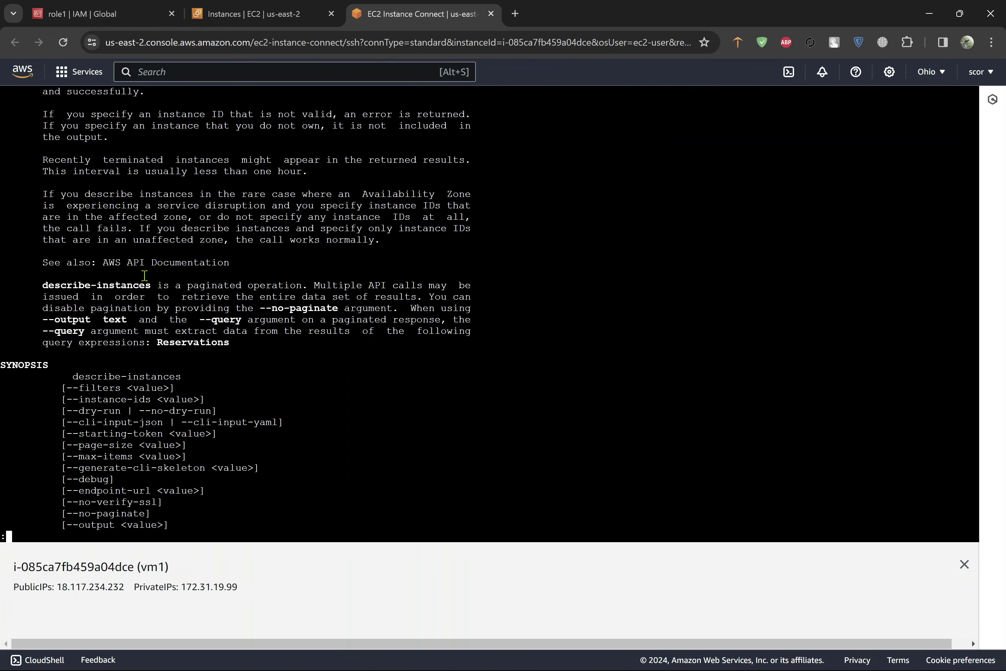
Copy the --instance-ids option from the describe-instances synopsis and quit the manual.
drag(69, 399, 149, 398)
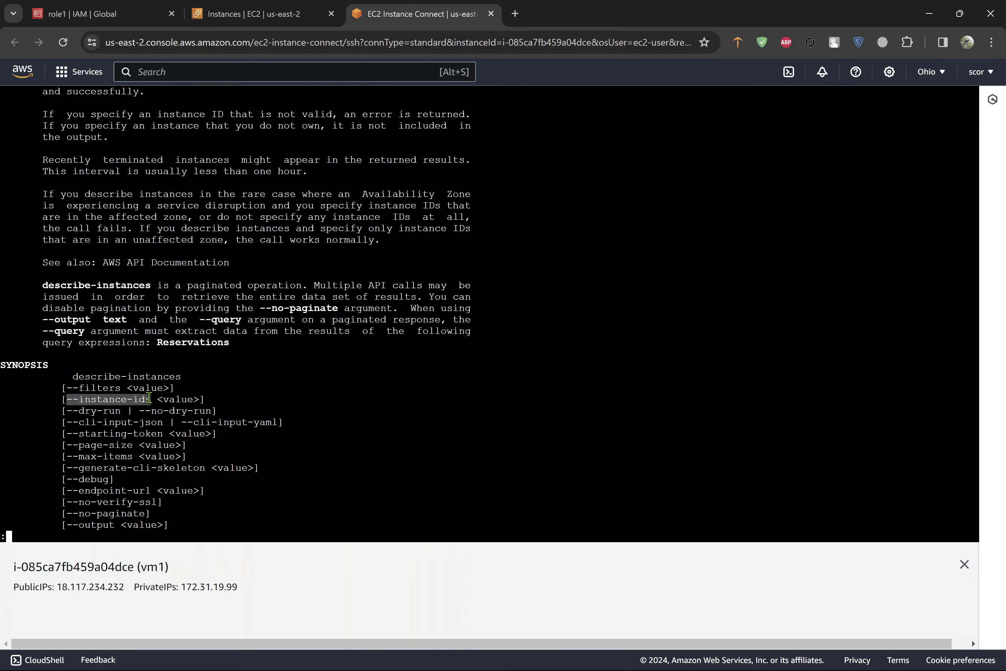
right_click(150, 398)
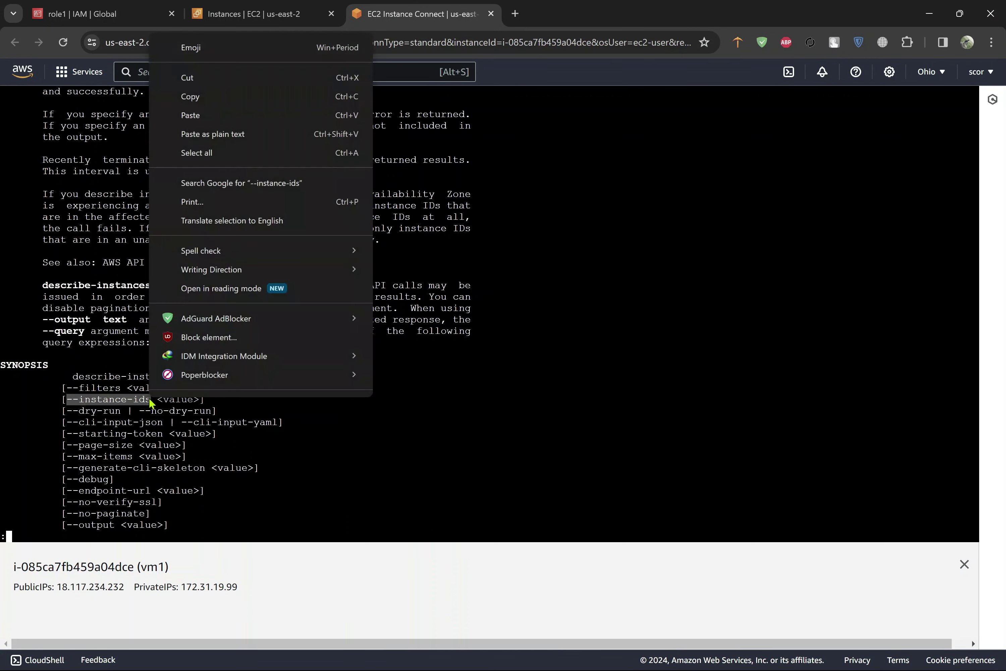
click(196, 97)
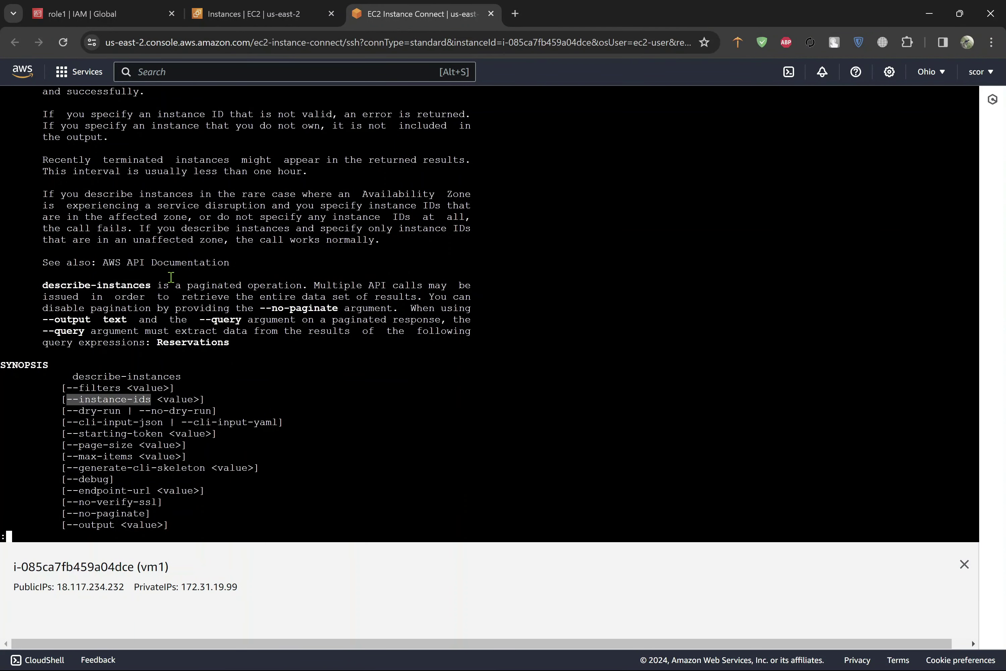
key(q)
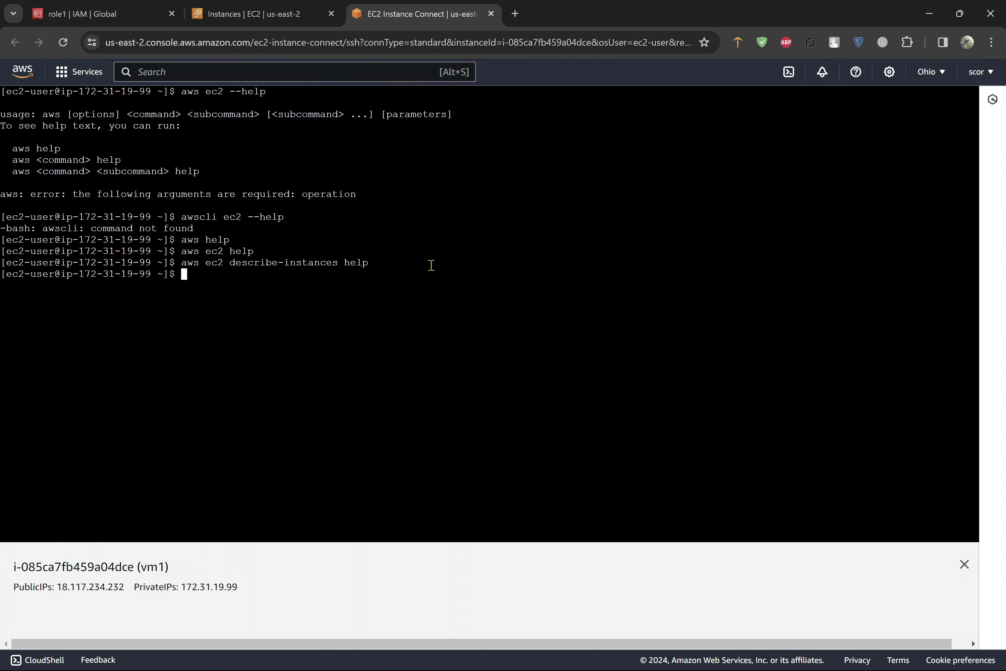
Recall the describe-instances command and replace its help argument with --instance-ids.
key(Up)
text(\)
key(BackSpace)
key(BackSpace)
key(BackSpace)
key(BackSpace)
key(BackSpace)
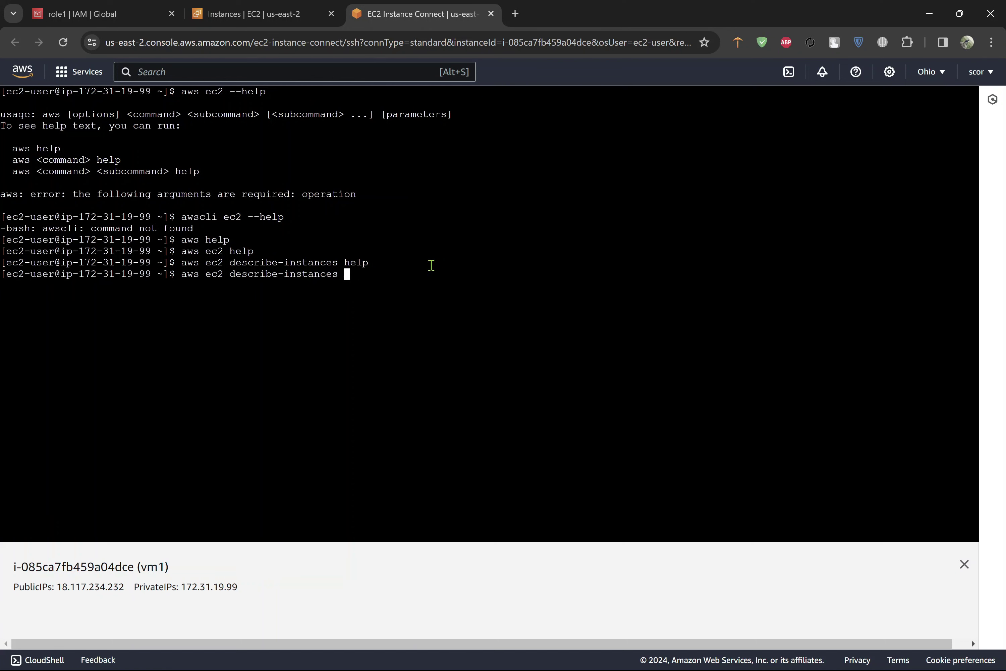
text(--instance-ids)
Copy the instance ID of vm1 from the EC2 Instances page.
click(273, 22)
drag(470, 202, 362, 206)
key(ctrl+c)
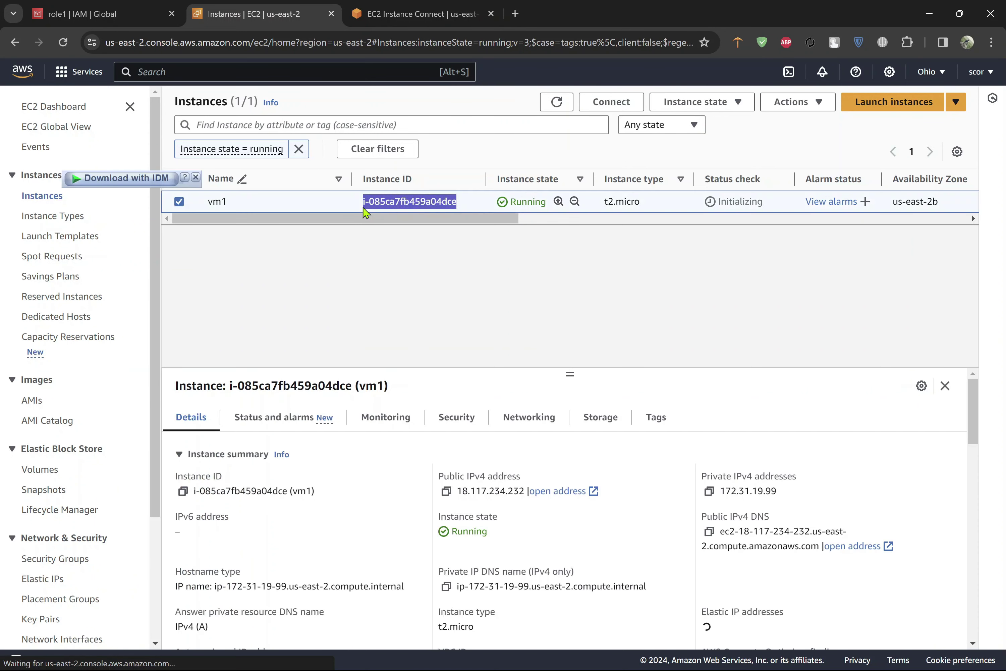
click(183, 493)
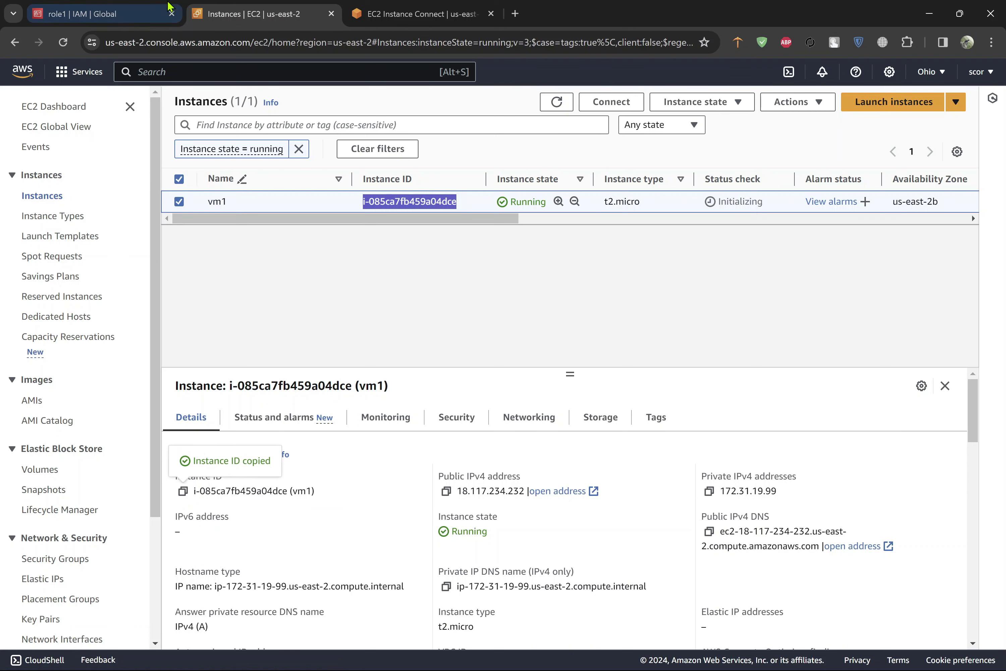
Append the copied vm1 instance ID to the describe-instances command in the terminal session, clear the screen and run it.
click(403, 10)
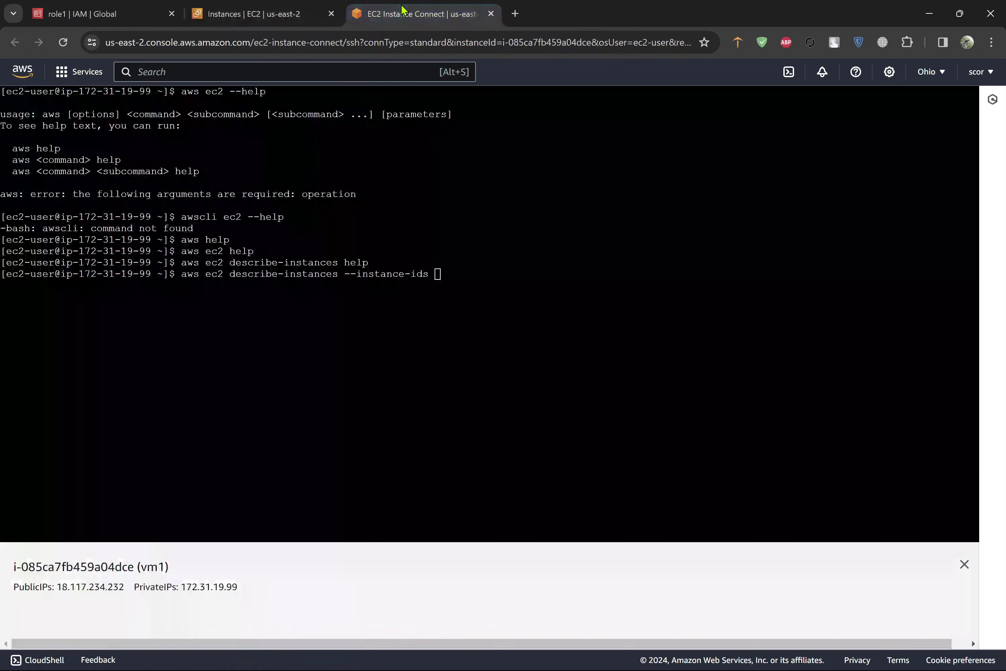
right_click(424, 345)
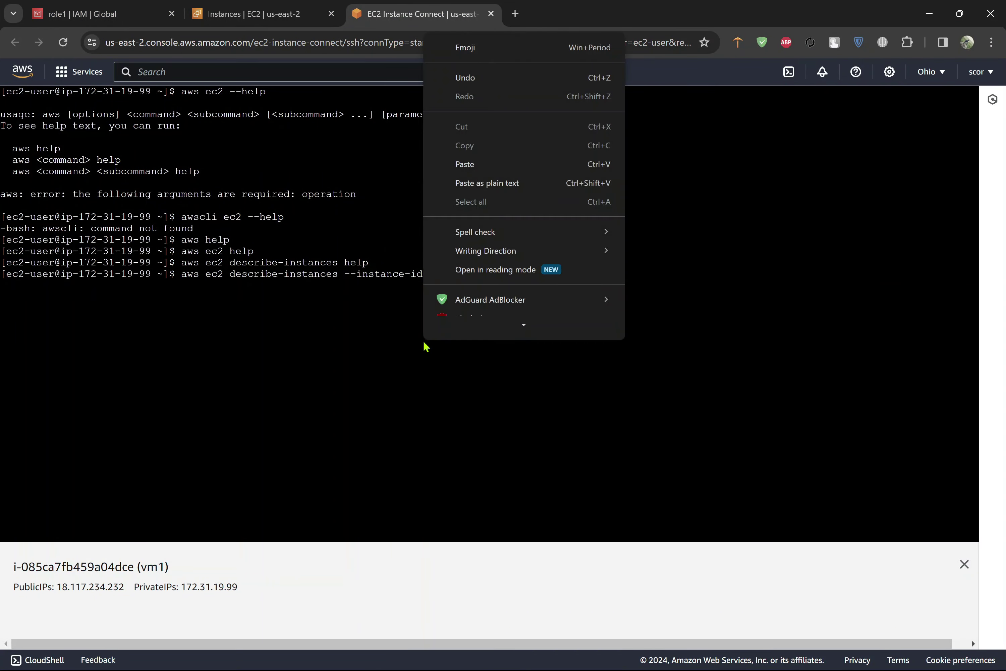
click(467, 164)
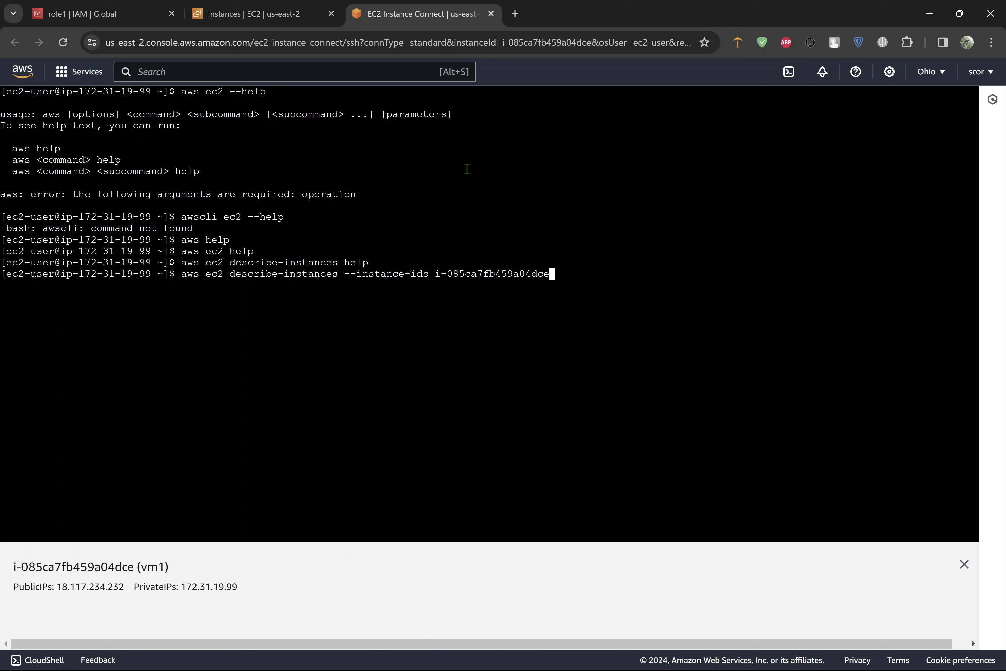
key(ctrl+l)
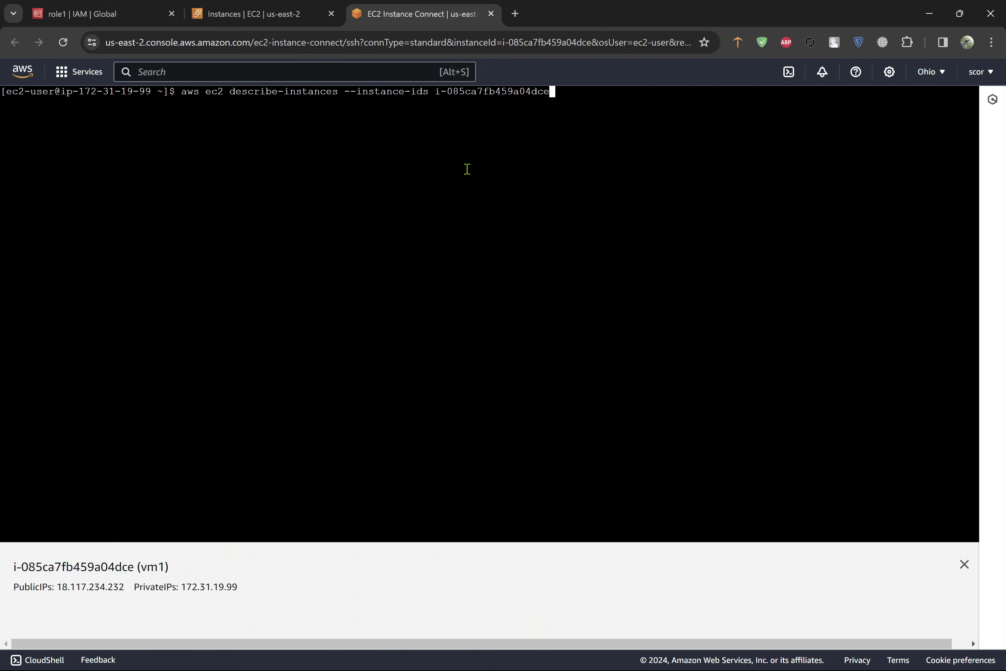
key(Return)
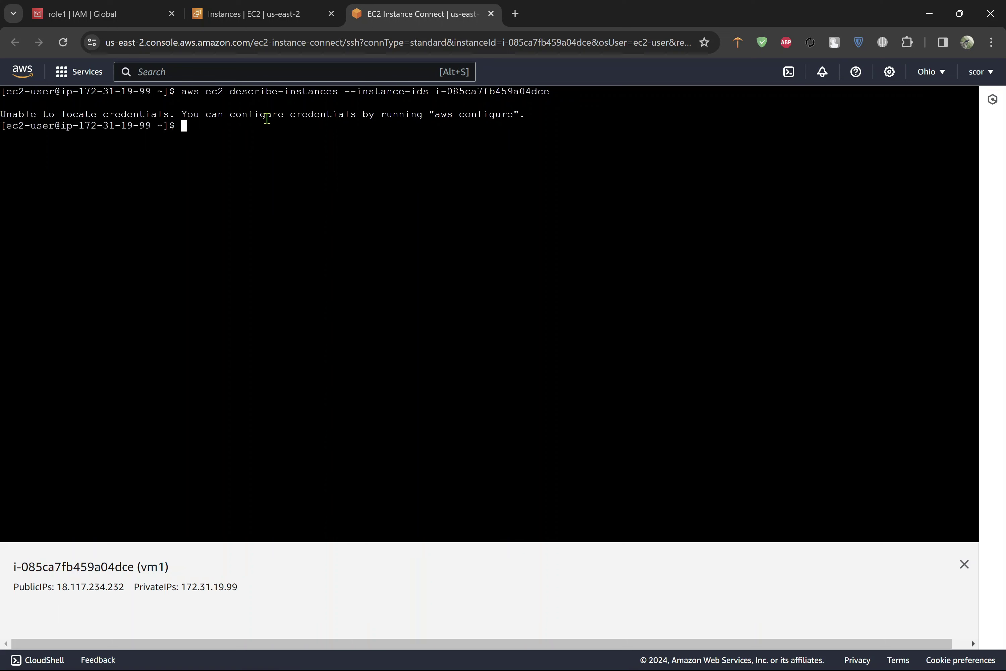
Run aws configure to start setting up the AWS CLI credentials on vm1.
drag(297, 126, 500, 113)
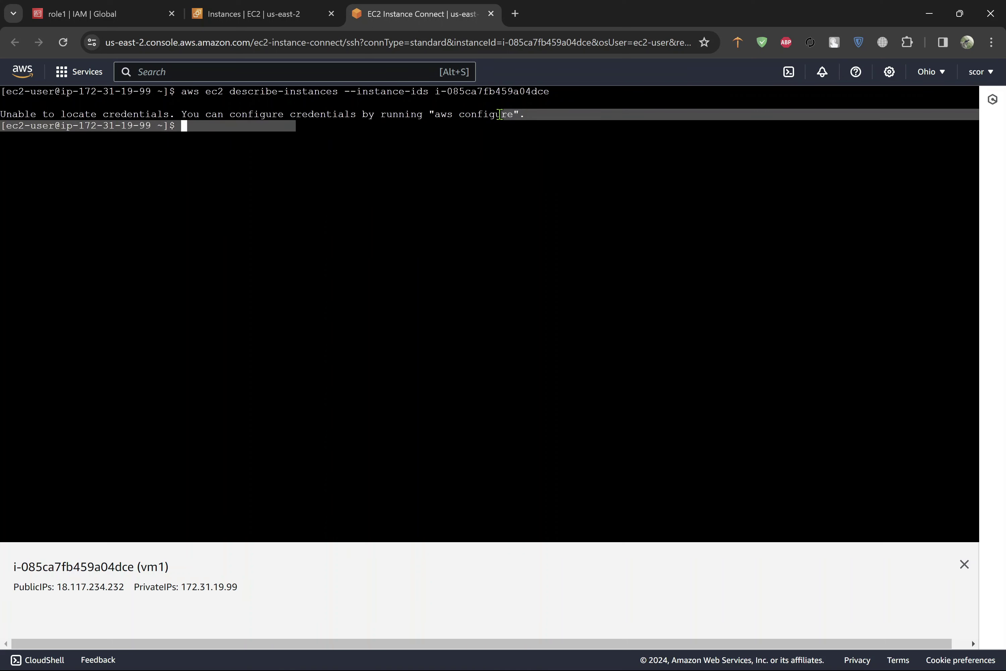
click(500, 114)
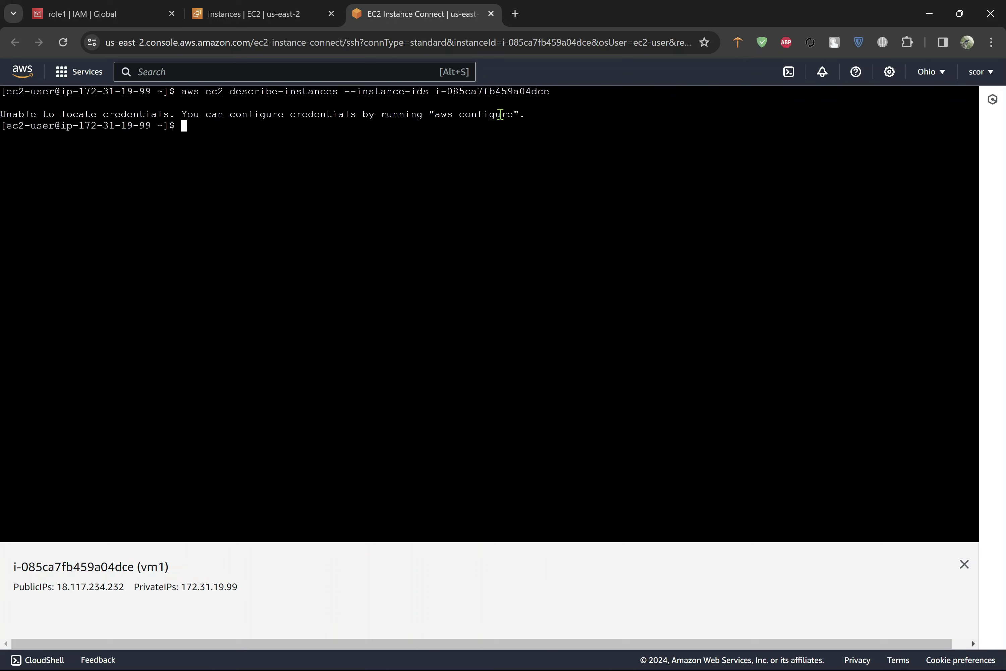
drag(513, 115, 434, 116)
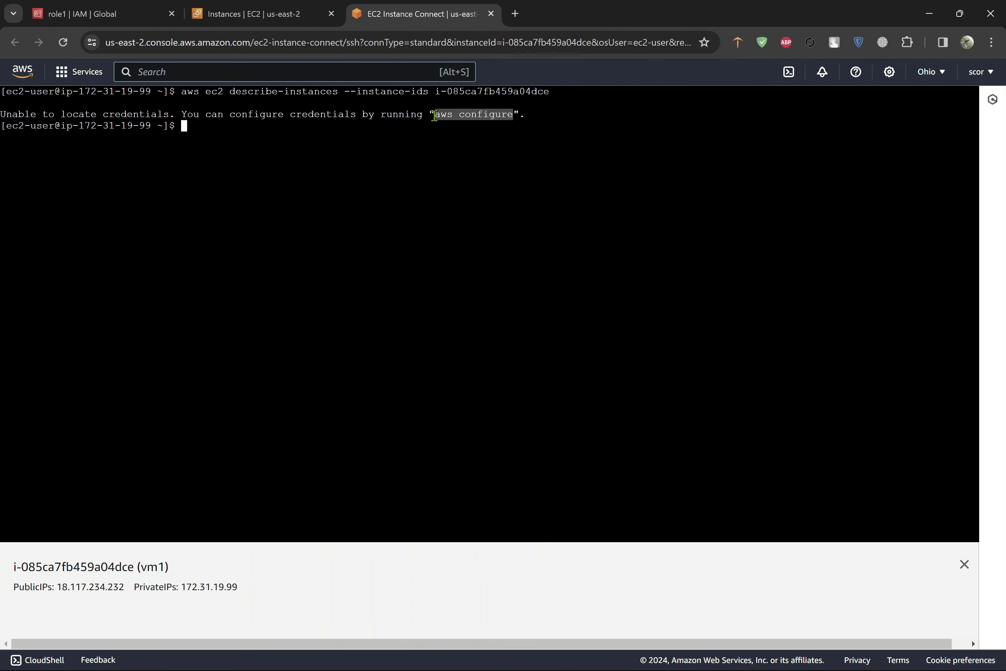
click(323, 126)
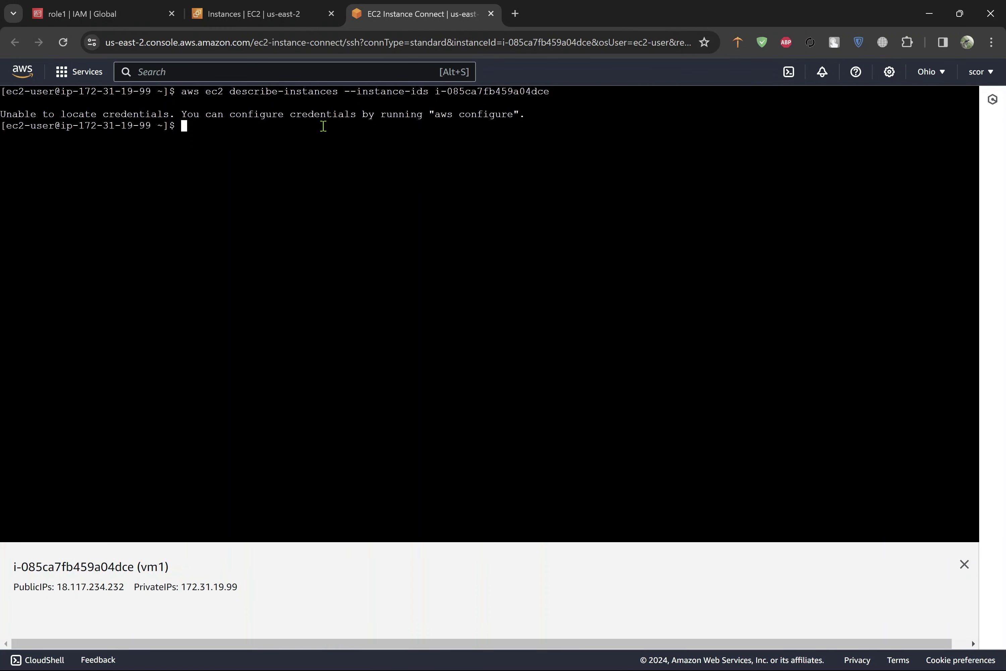
text(aws con)
text(figure)
key(Return)
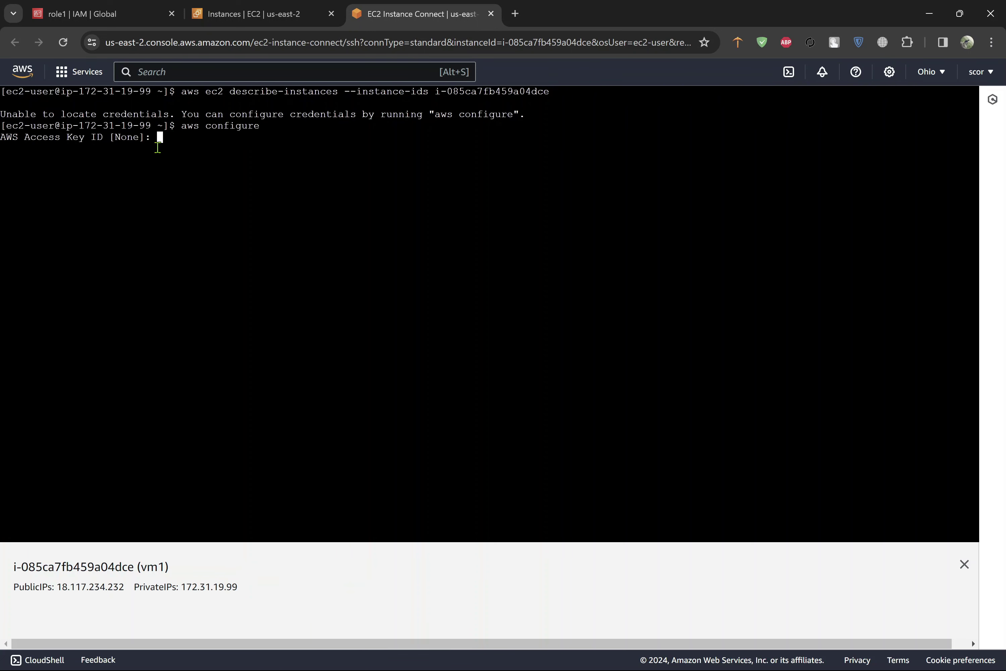
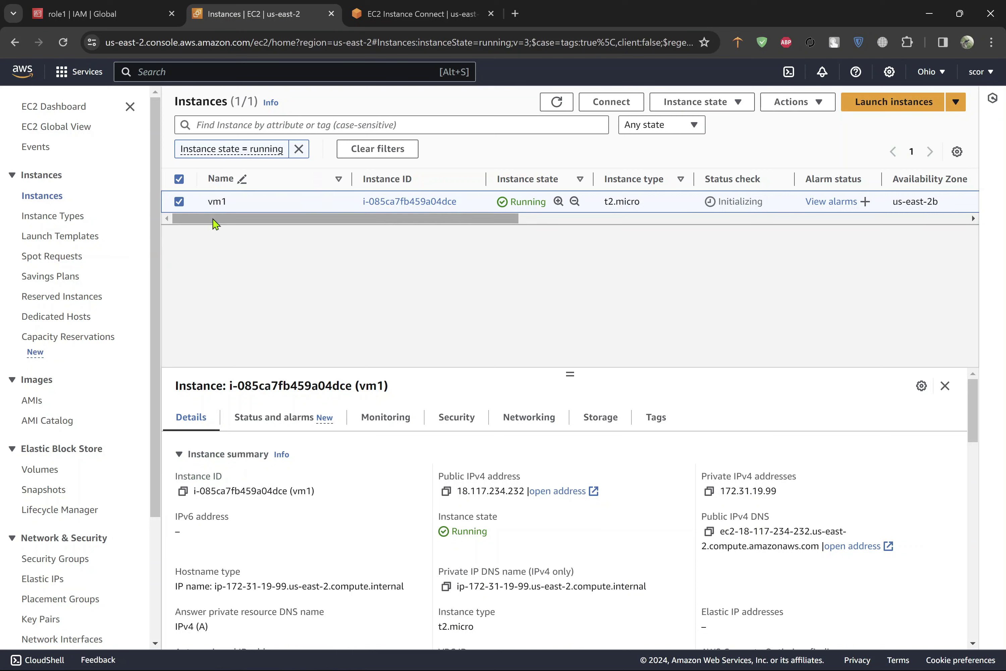
Attach the IAM role role1 to the vm1 instance.
click(776, 111)
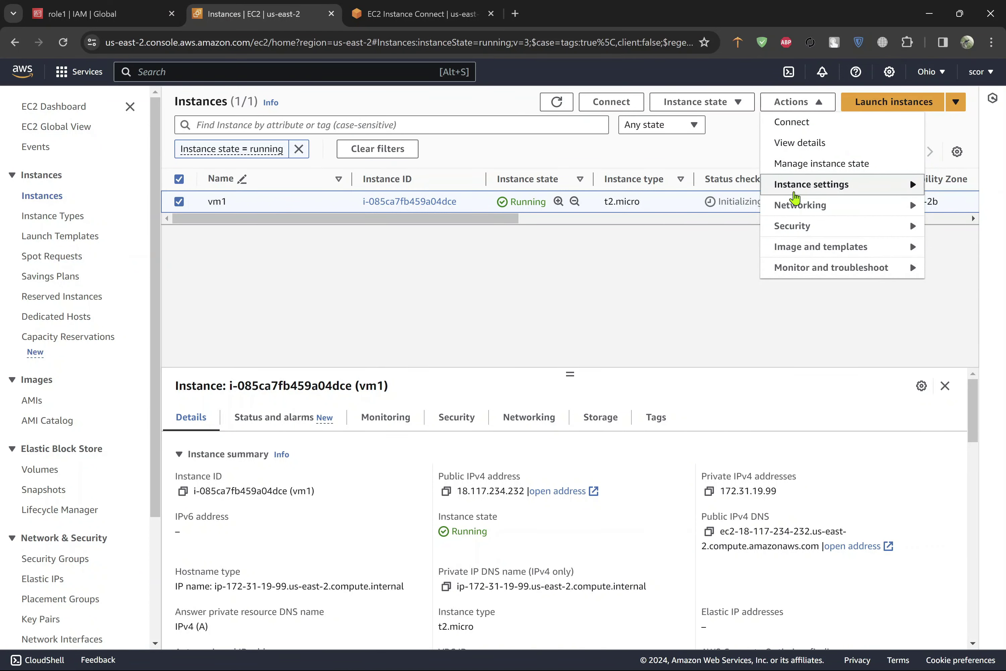
mouse_move(795, 195)
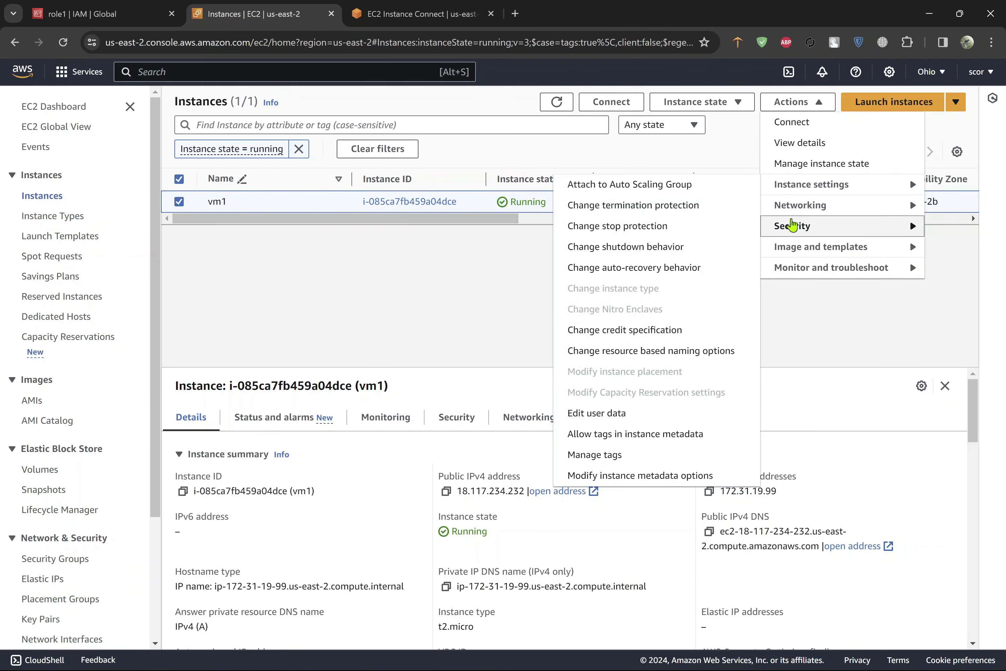
mouse_move(793, 225)
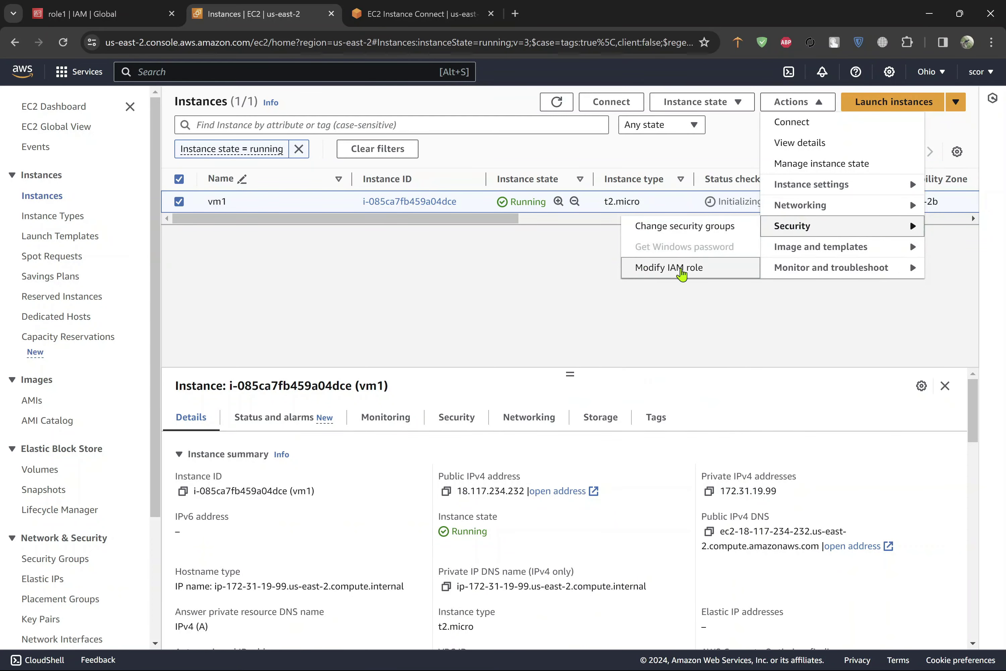
click(673, 268)
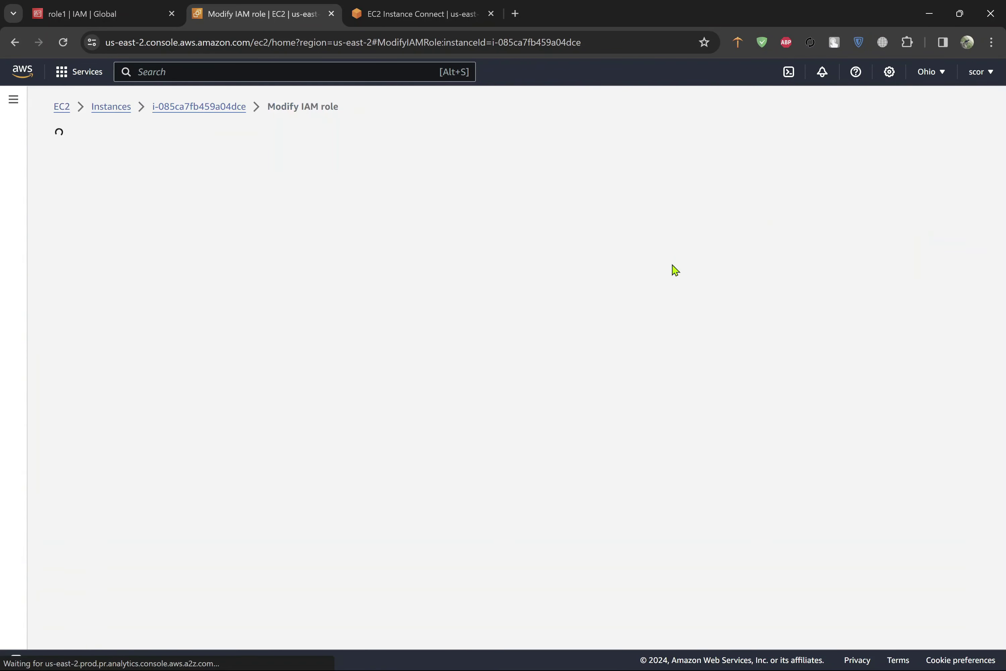
click(322, 289)
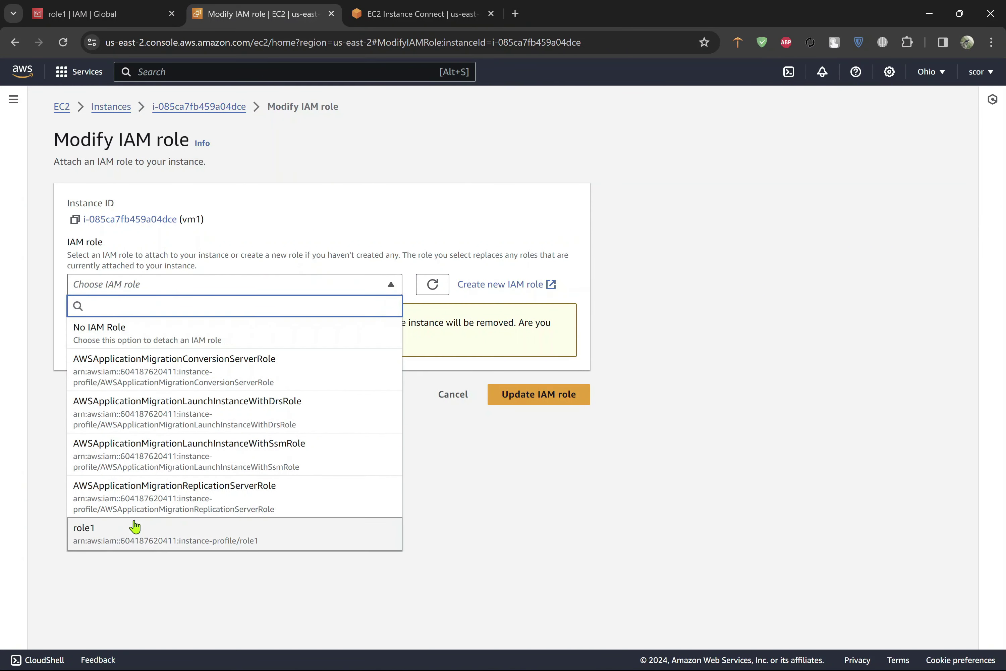
click(112, 541)
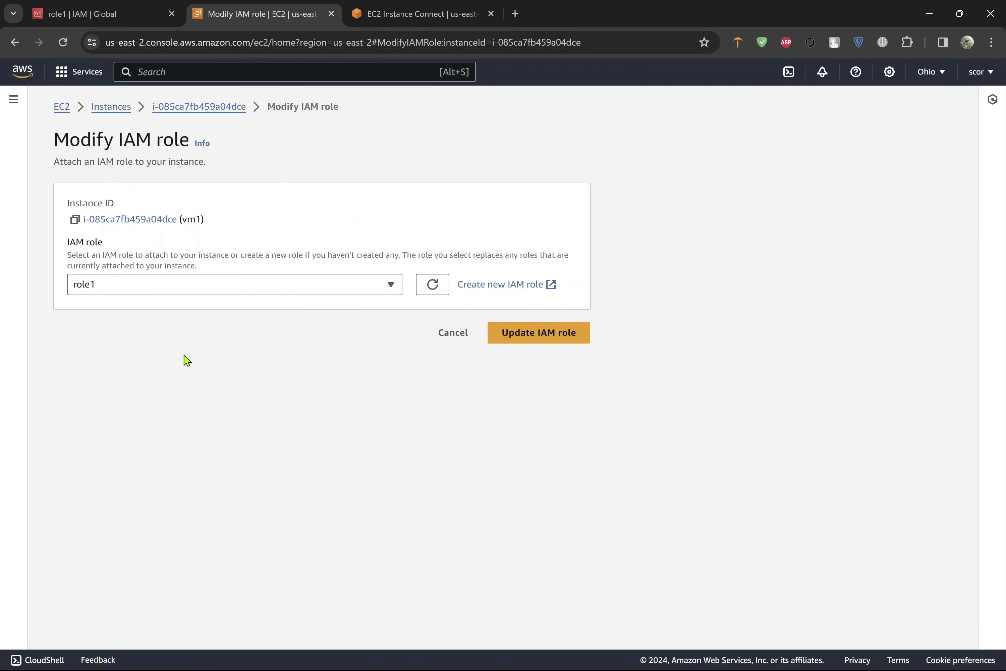
click(513, 333)
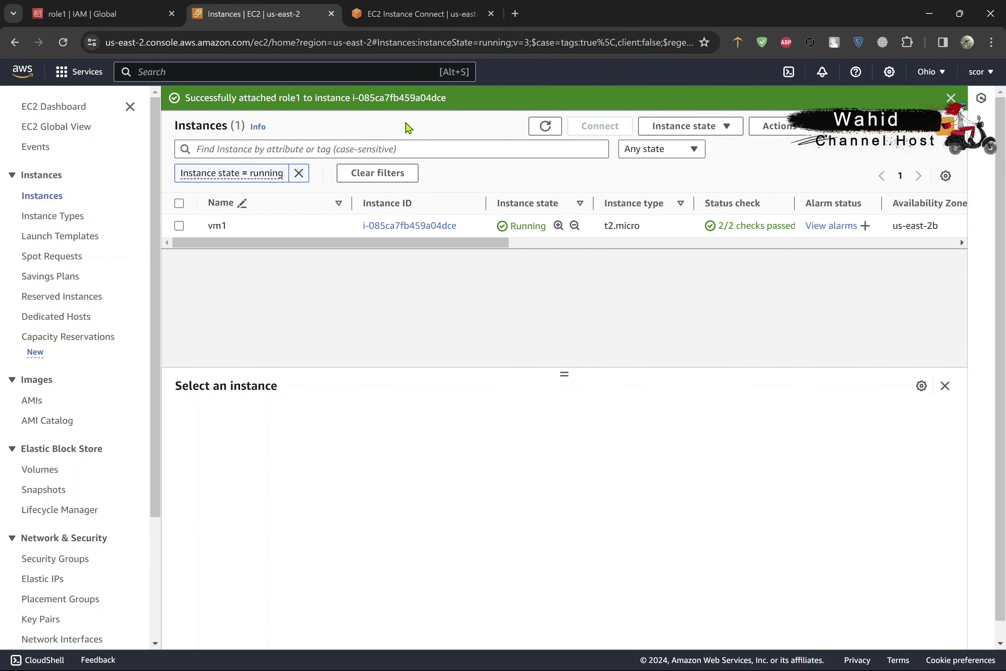
Run the prepared describe-instances command in the vm1 terminal session and highlight the ImageId value in its output.
click(390, 15)
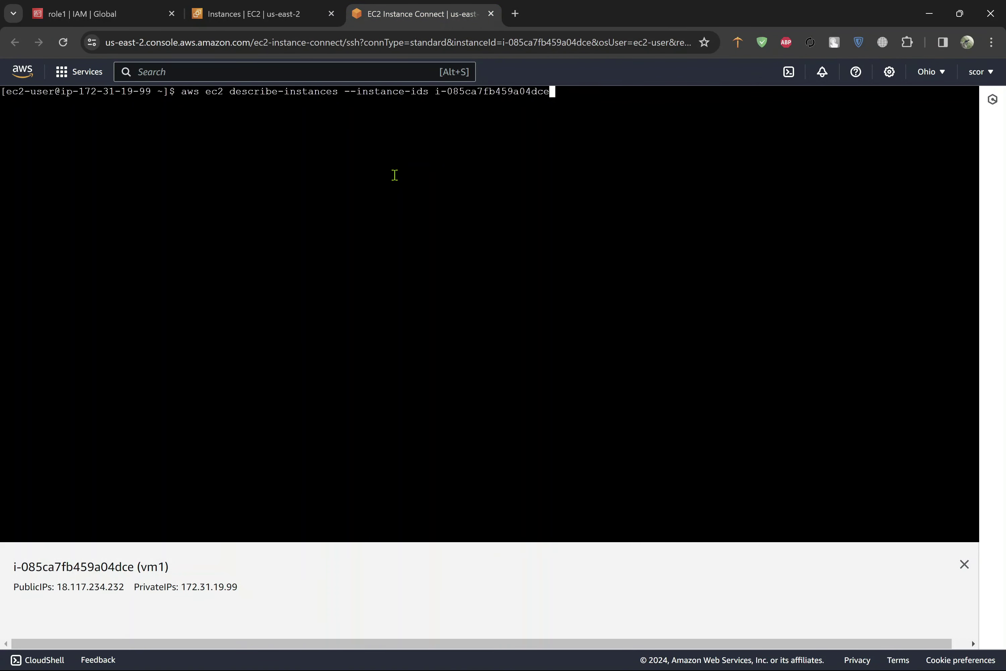
key(Return)
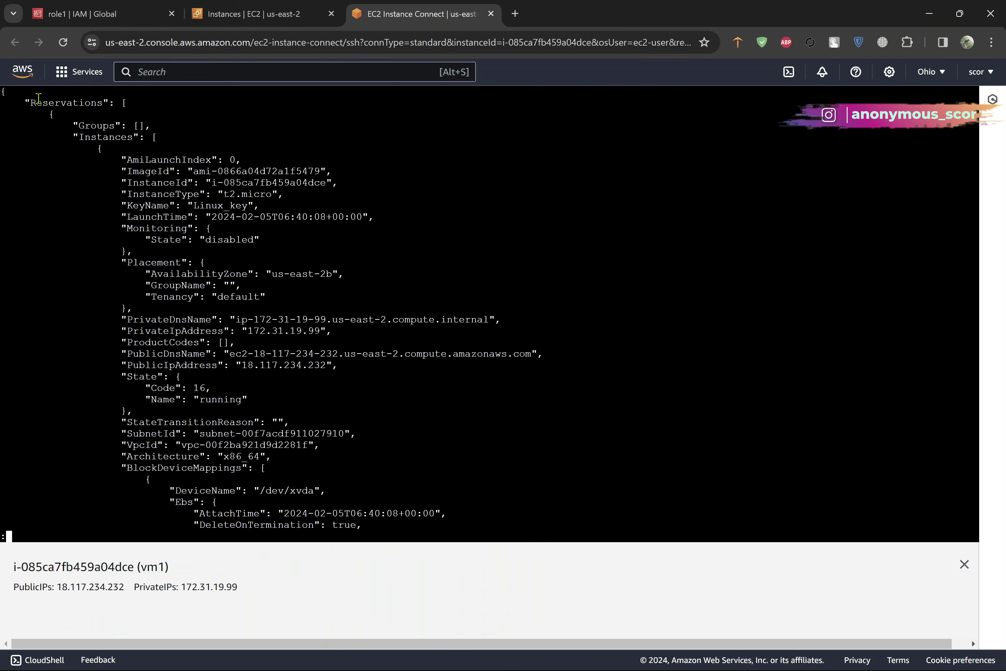
drag(35, 104, 124, 105)
drag(127, 160, 325, 171)
click(140, 179)
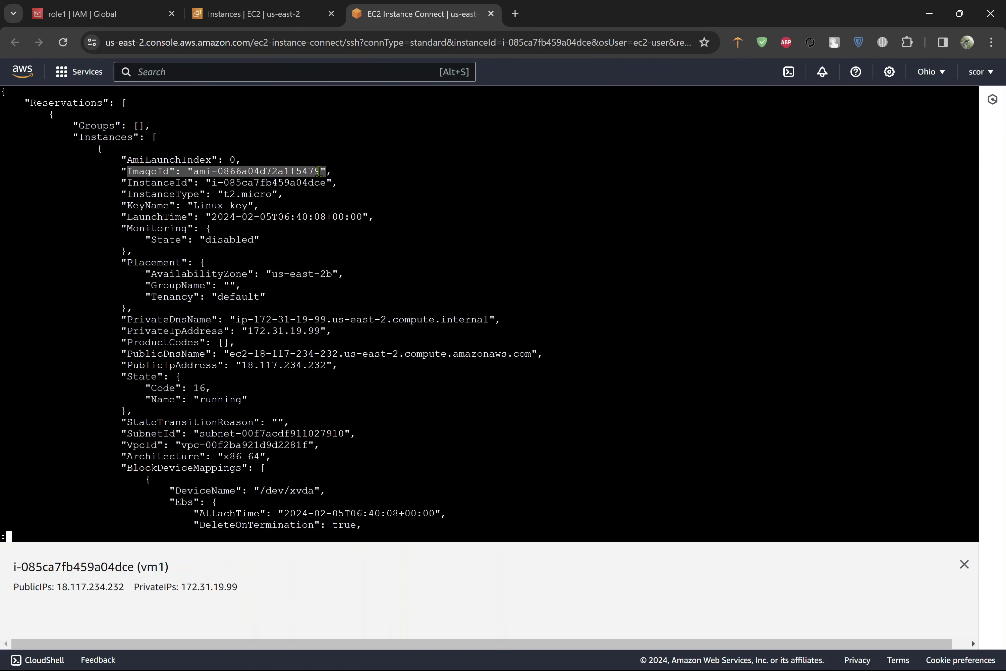
double_click(295, 172)
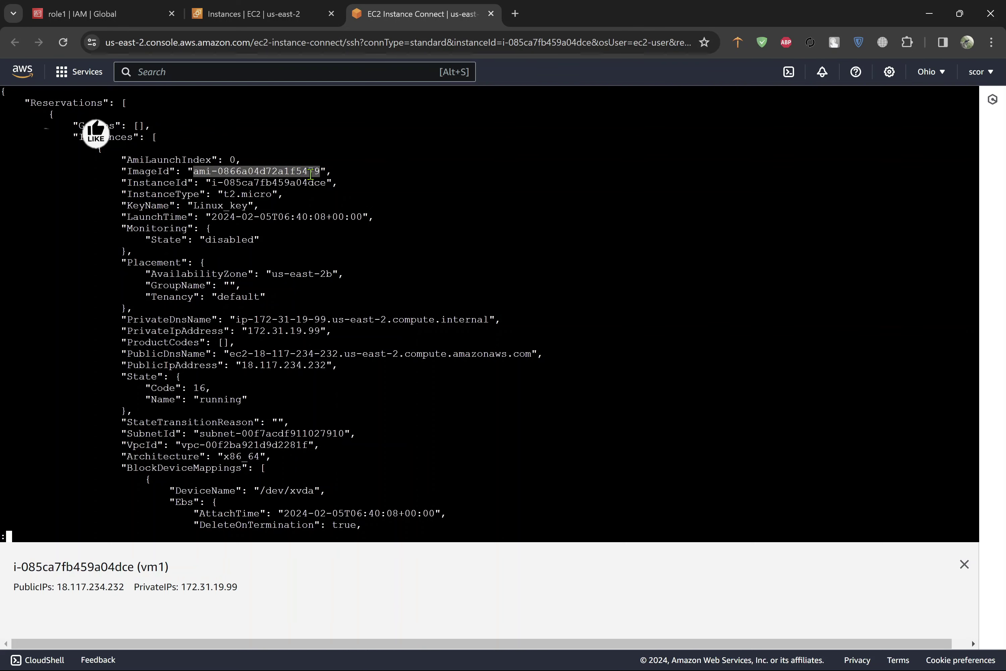
Compare the AMI ID in vm1's instance details with the ImageId in the terminal output, and return to the terminal session.
click(256, 14)
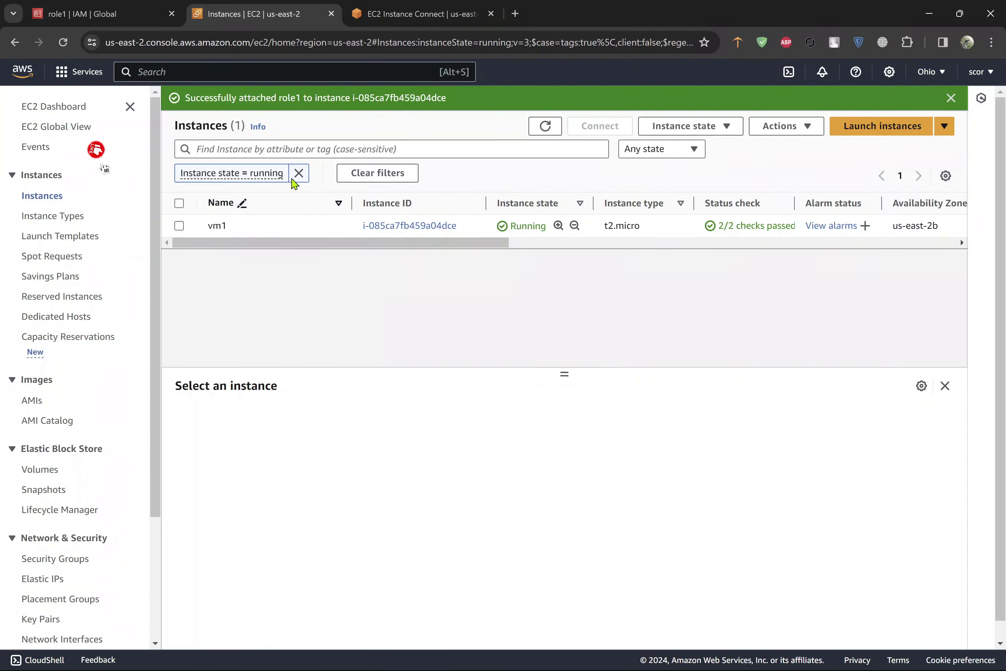
click(179, 225)
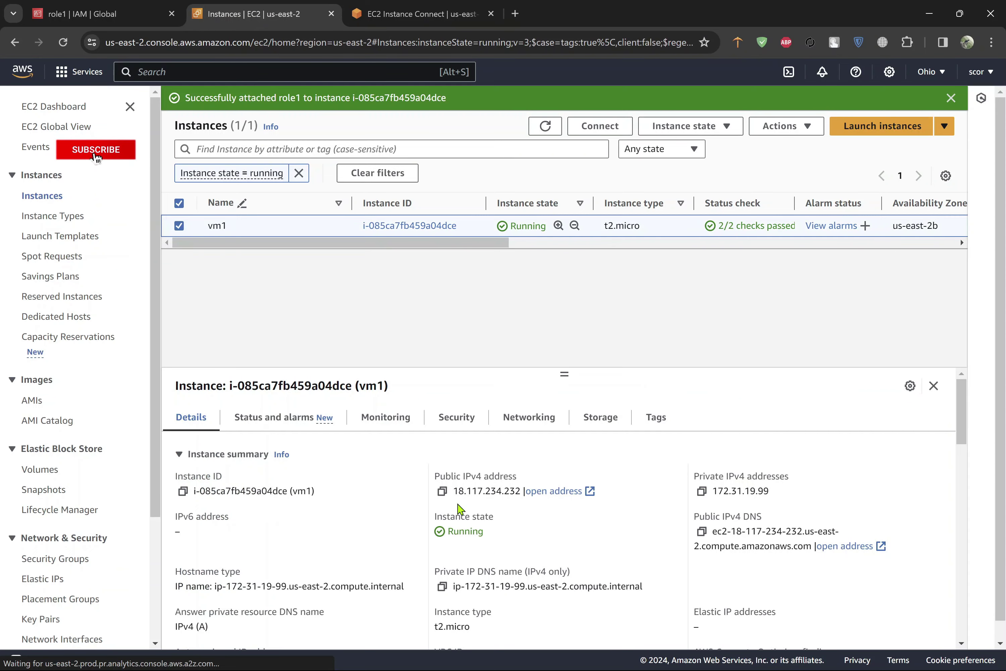
scroll(460, 509, down, 2)
scroll(460, 509, down, 5)
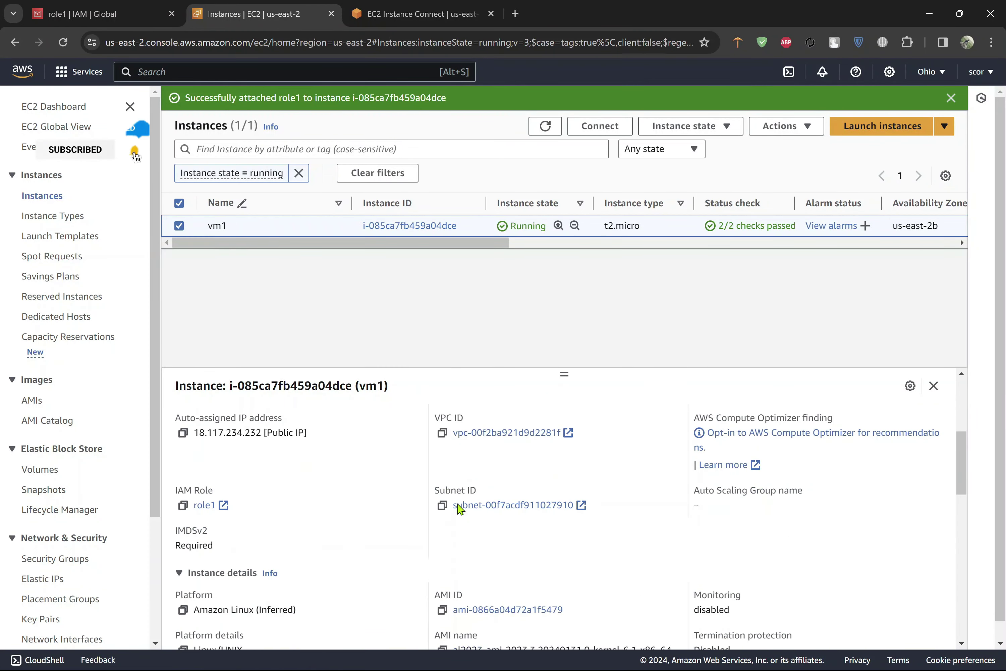
scroll(459, 510, down, 2)
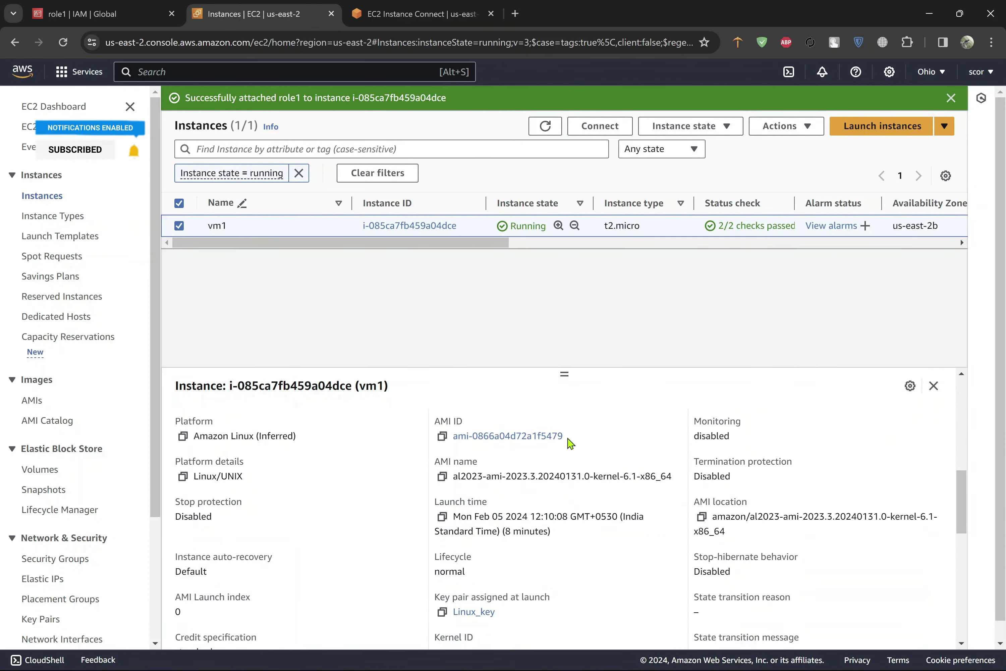
drag(565, 436, 541, 437)
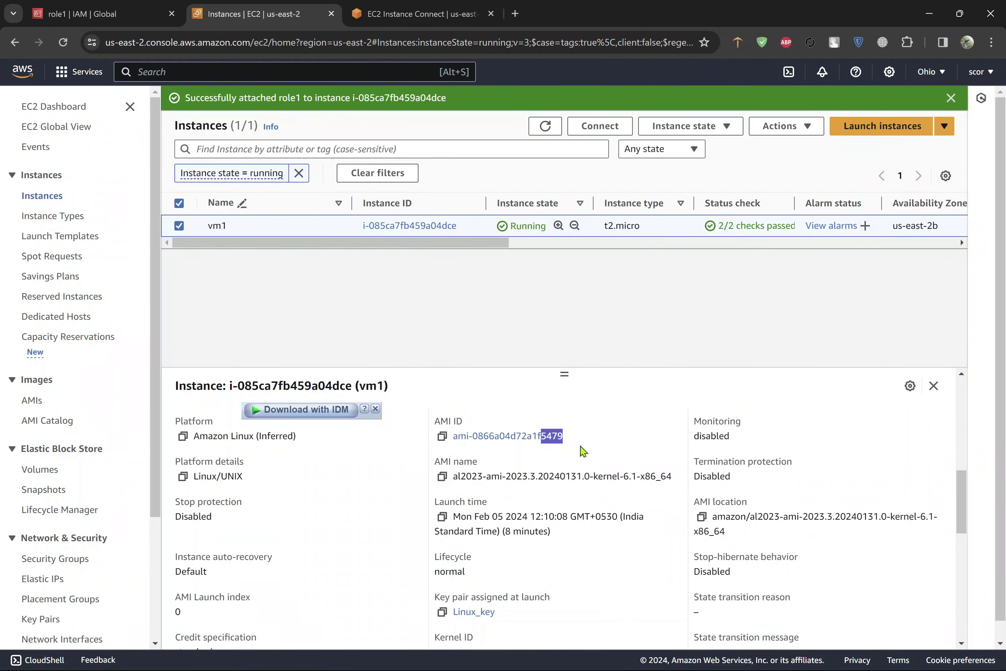
click(580, 451)
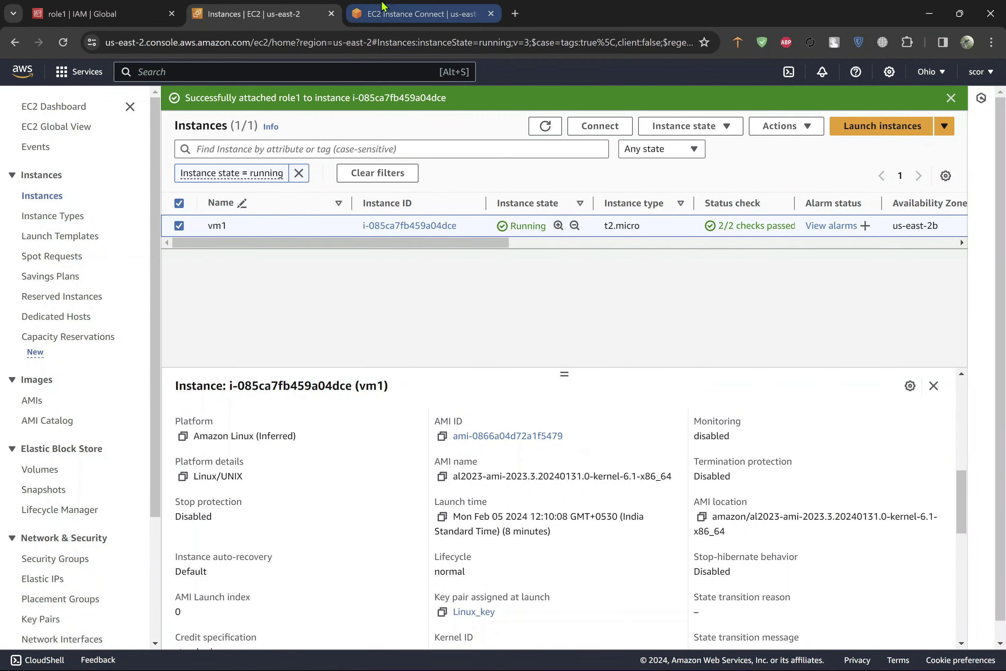
click(409, 24)
click(345, 277)
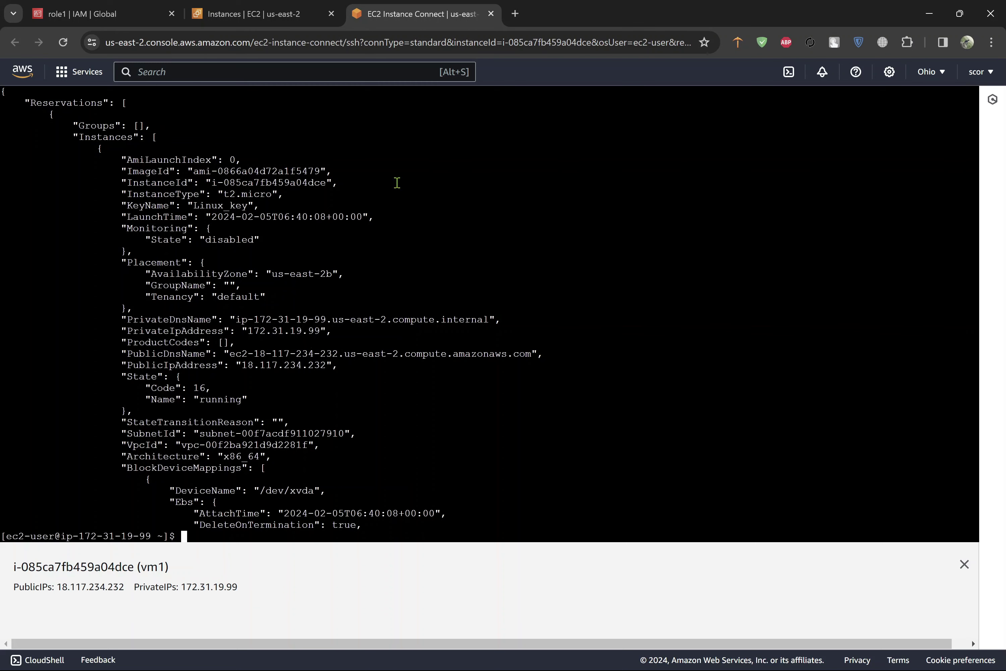
Close the vm1 terminal session, terminate the vm1 instance and refresh the instances list.
click(491, 14)
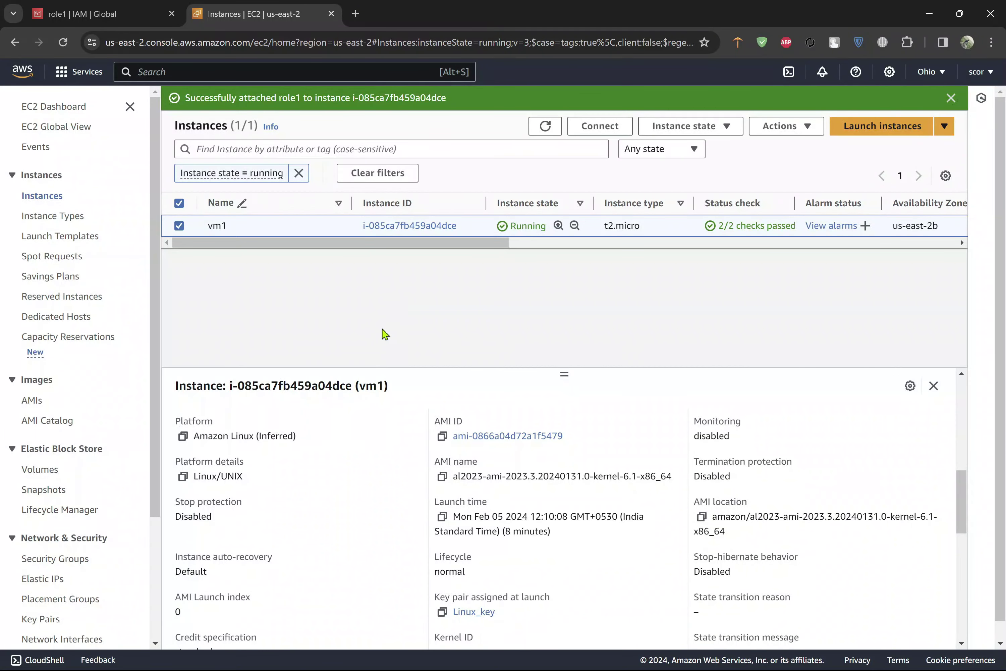
click(179, 204)
click(179, 225)
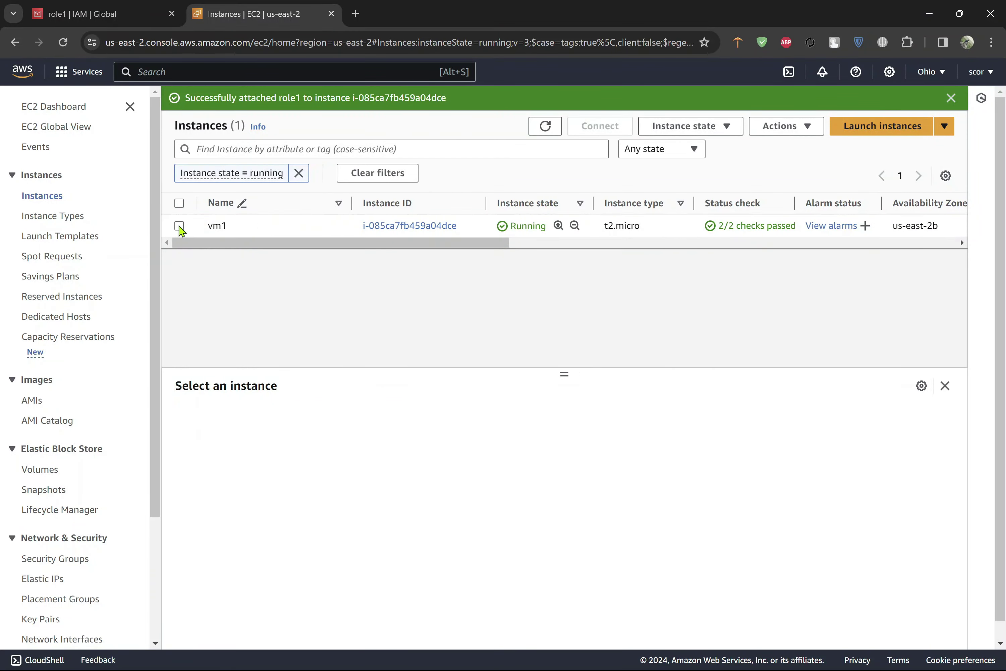
click(683, 130)
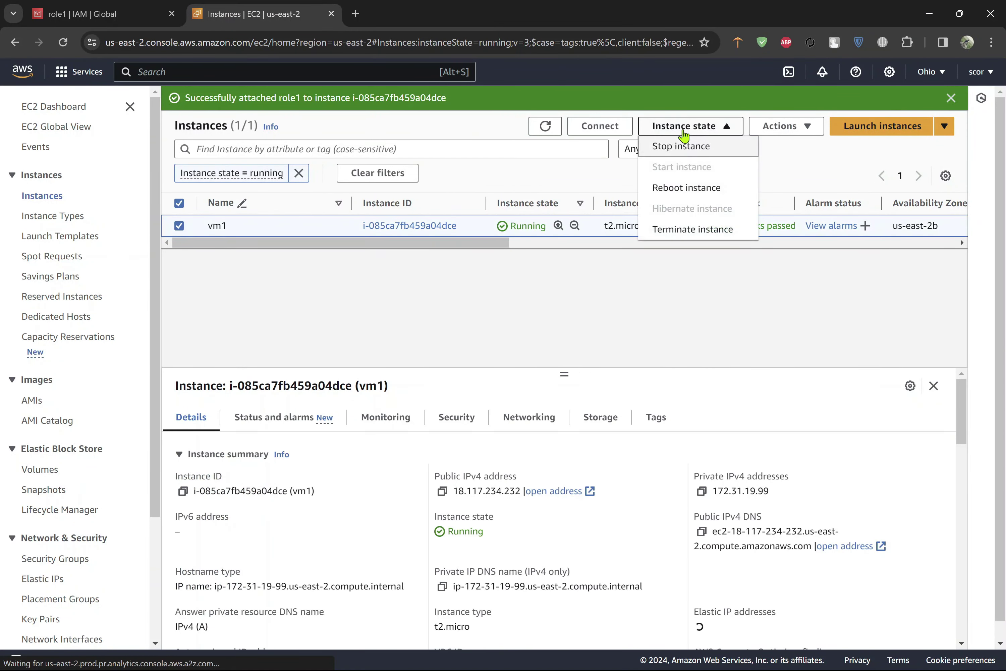
click(681, 232)
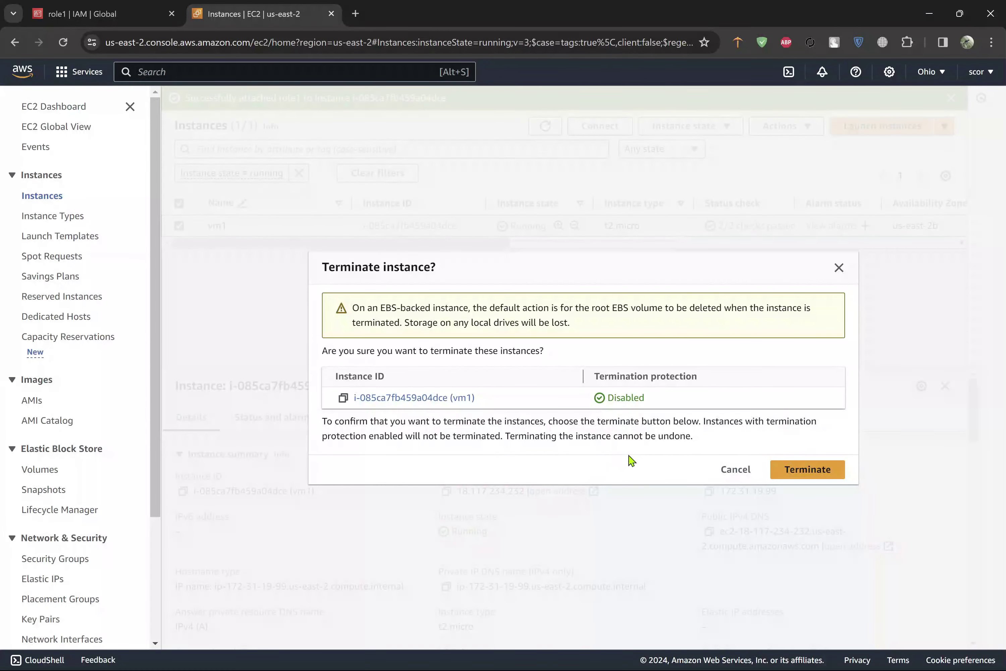
click(802, 471)
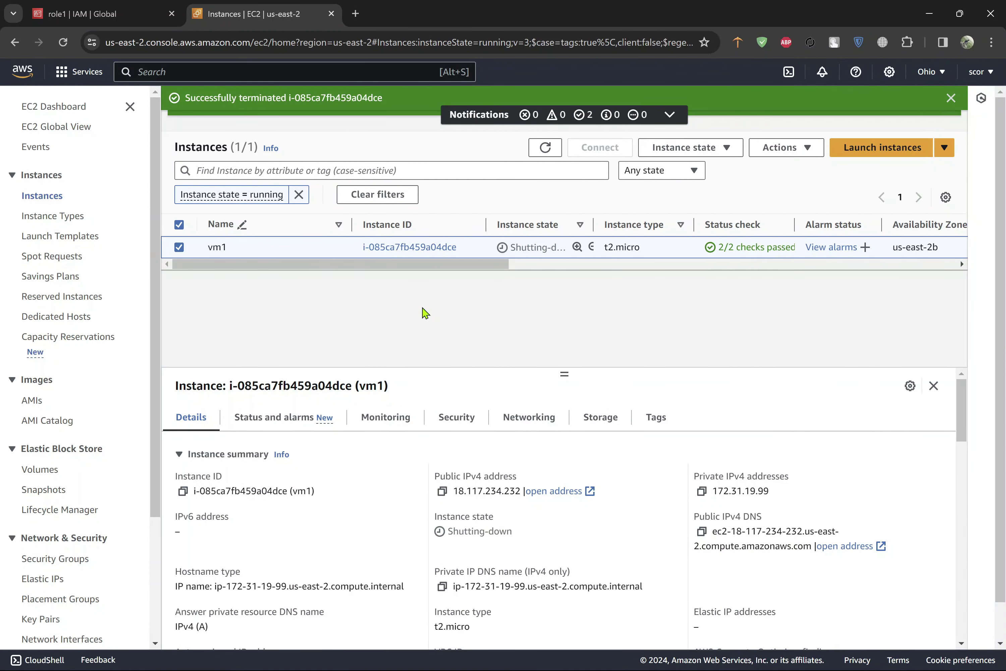
click(951, 99)
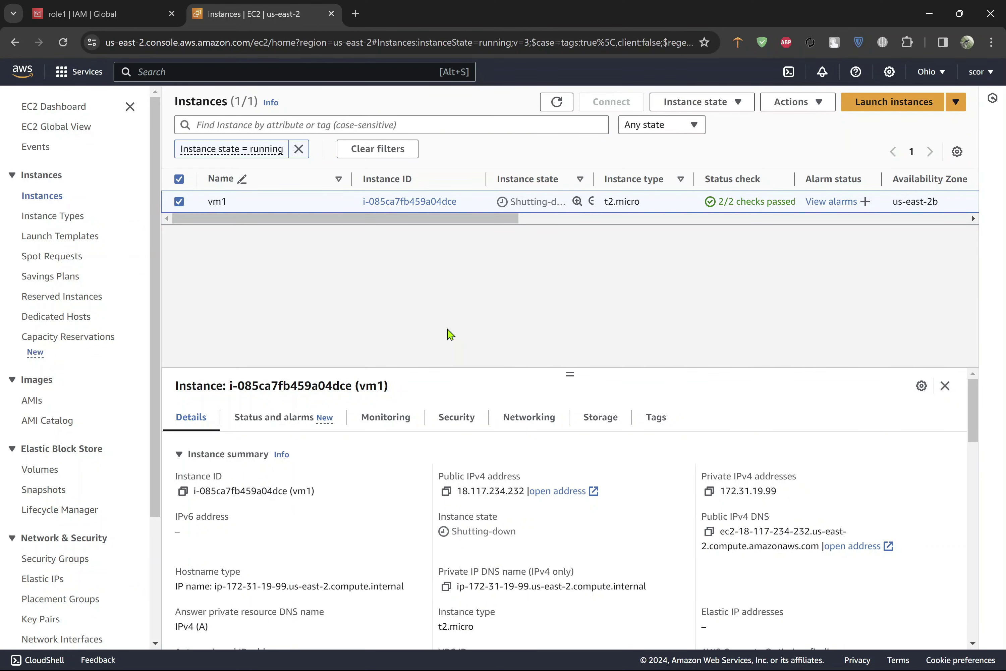
click(560, 109)
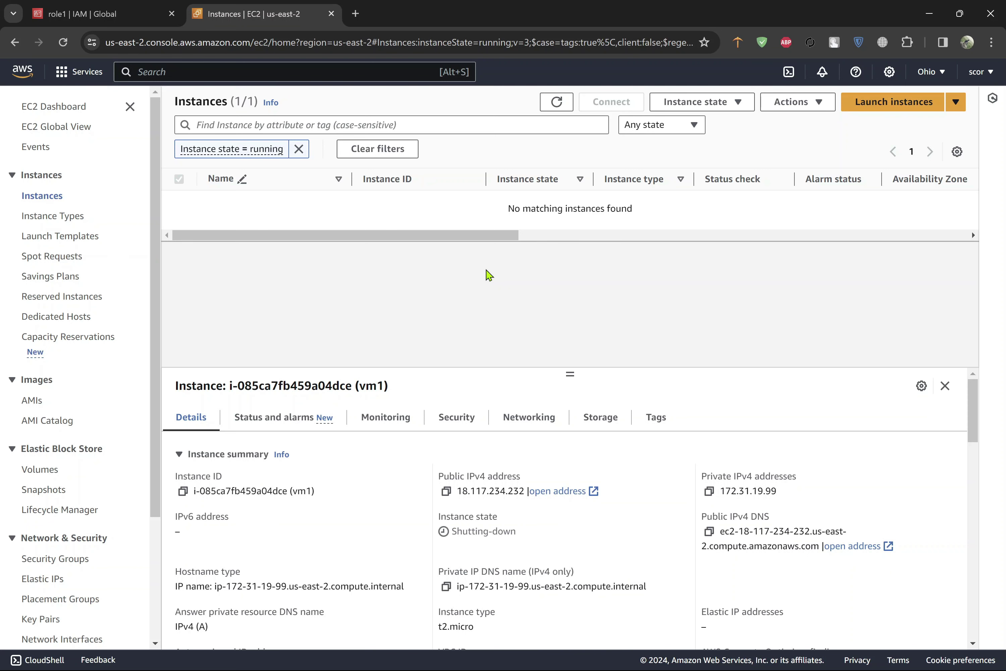
Delete role1 from the IAM roles, confirming with the role name role1.
click(87, 14)
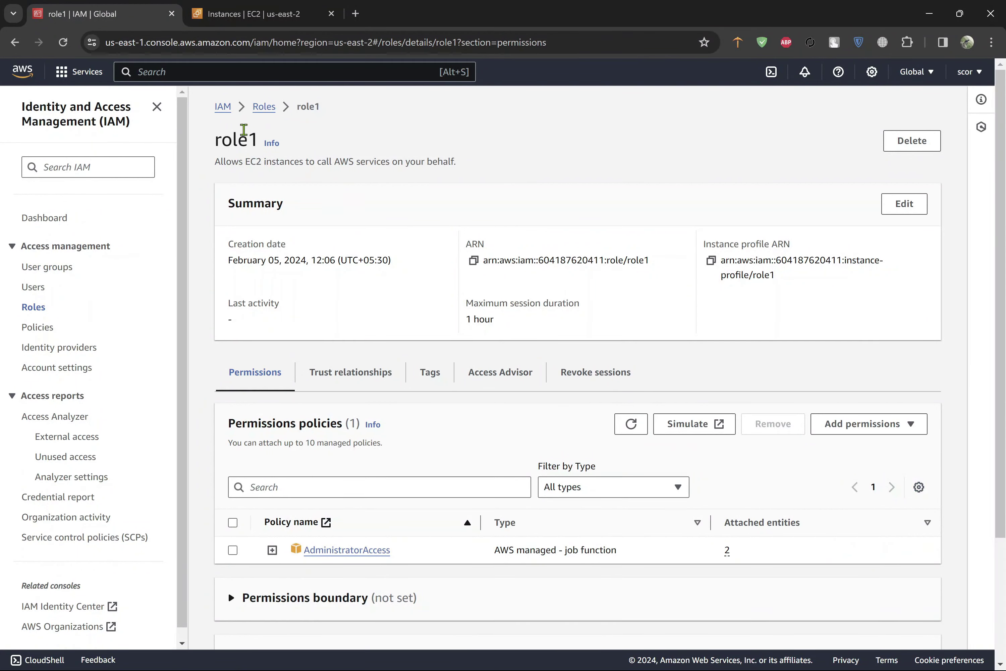
click(265, 114)
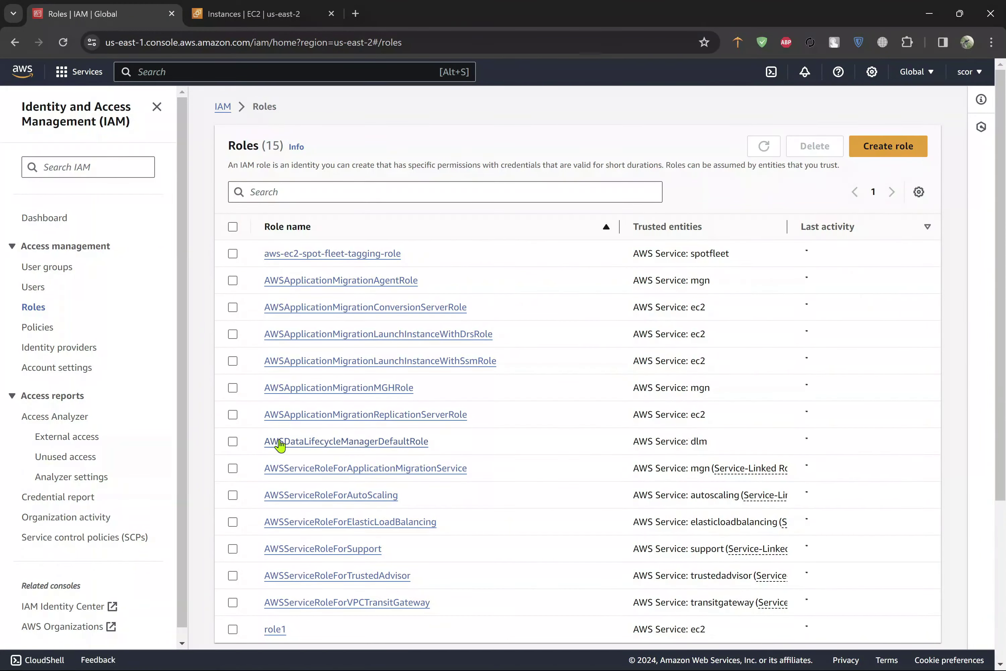
scroll(279, 443, down, 4)
click(232, 436)
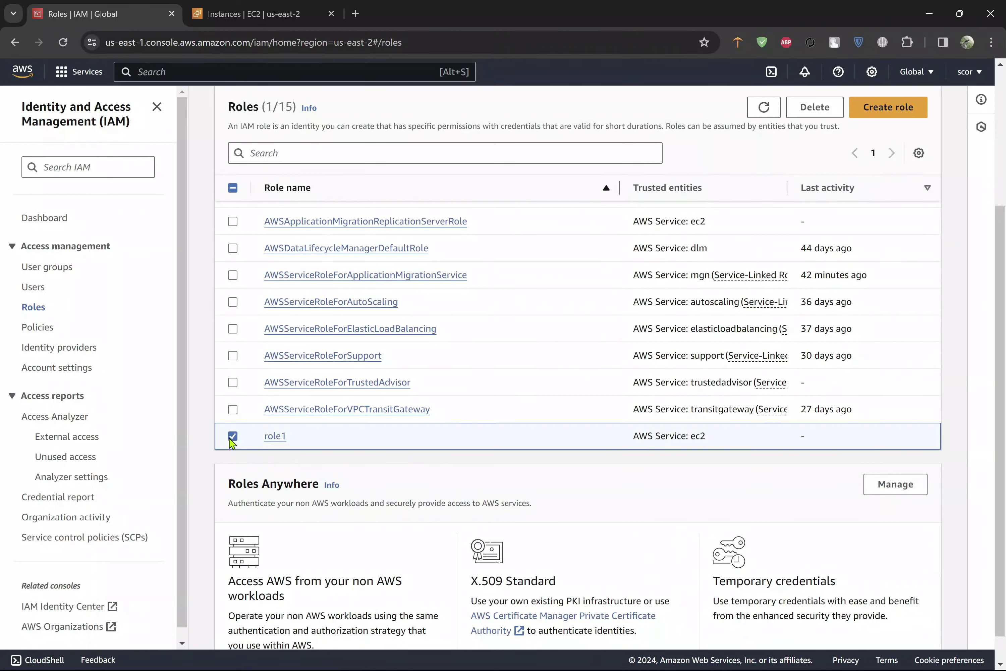
click(812, 108)
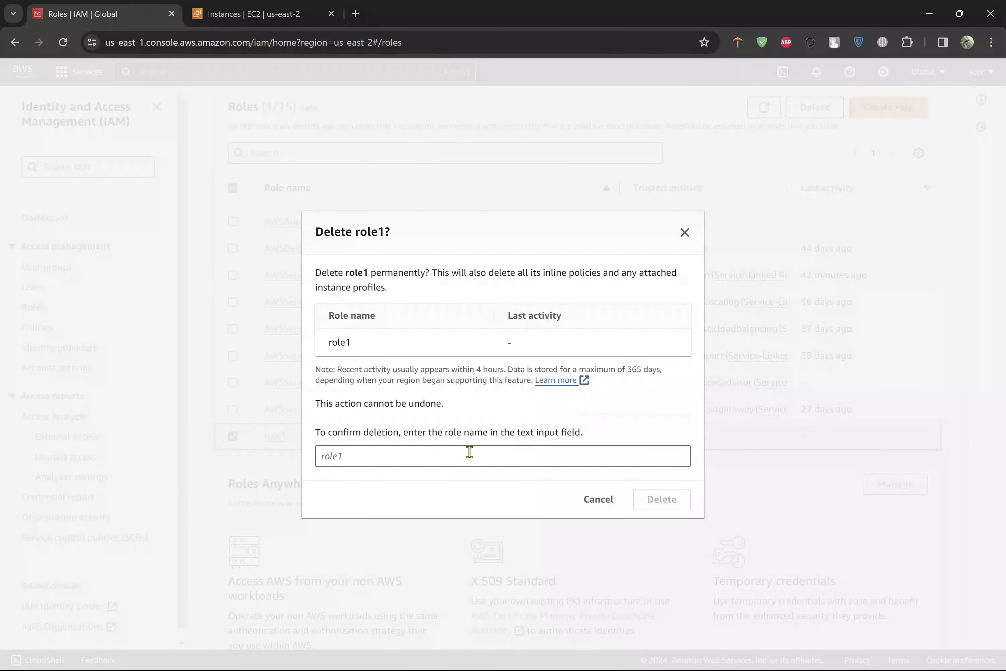
click(440, 455)
text(role1)
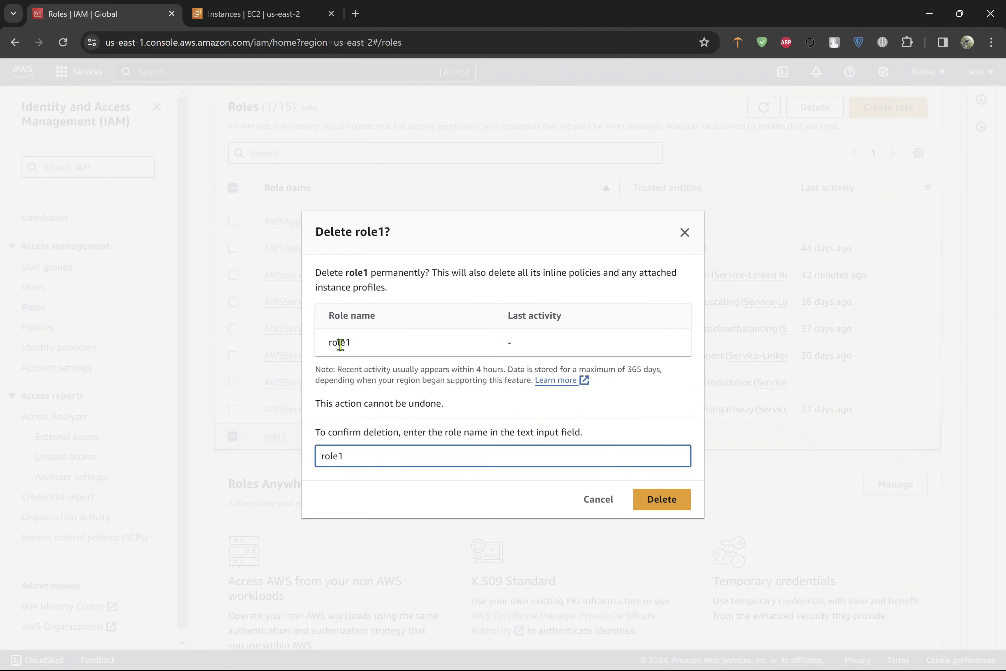
click(668, 502)
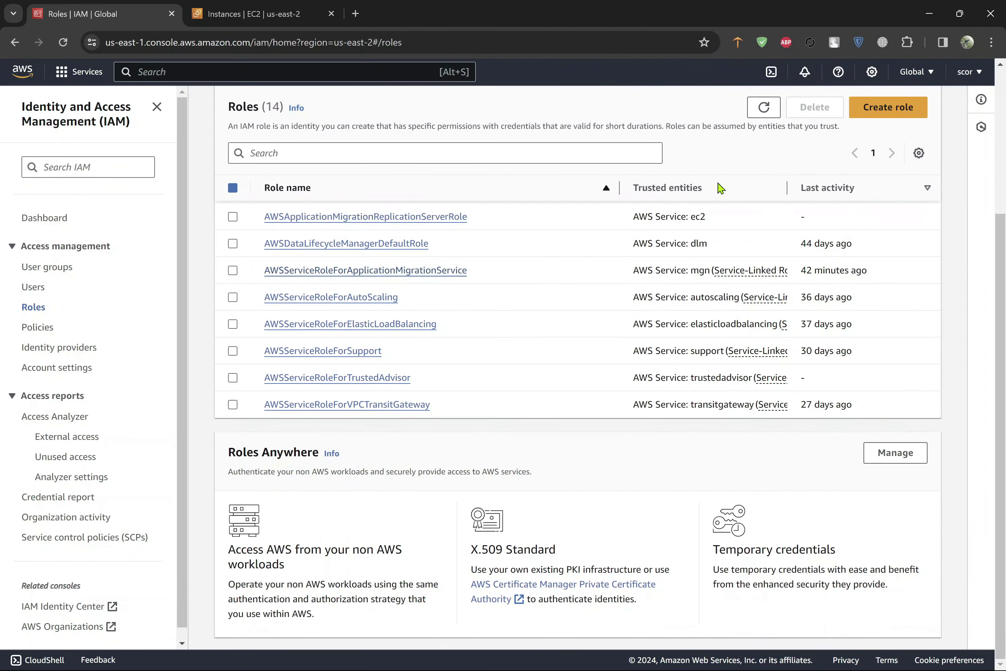
Delete the IAM user groups DEV and TEST, confirming with the word delete.
click(44, 273)
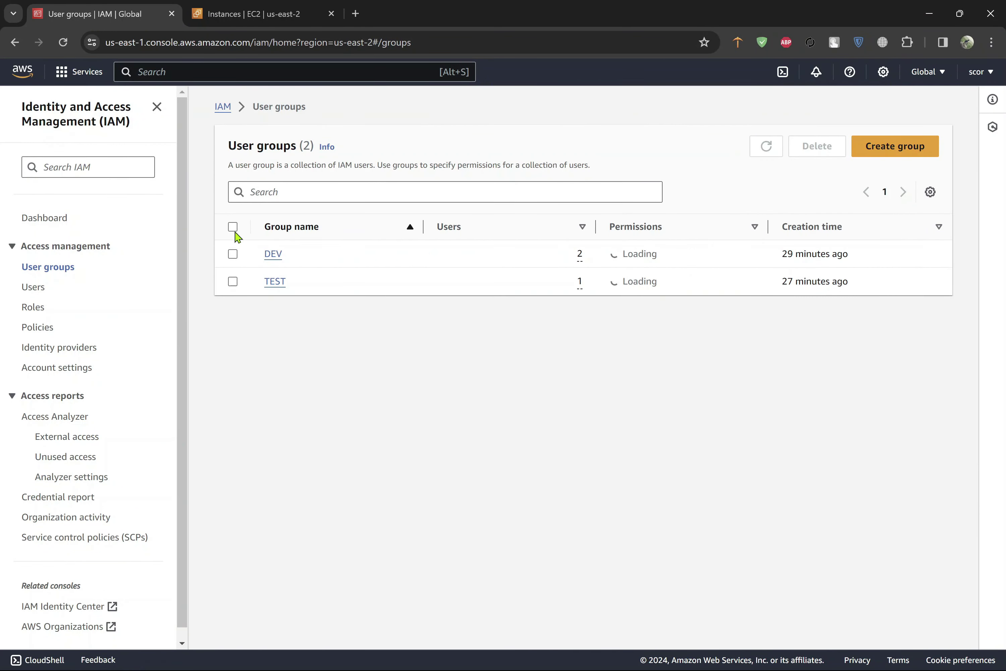
click(233, 227)
click(814, 153)
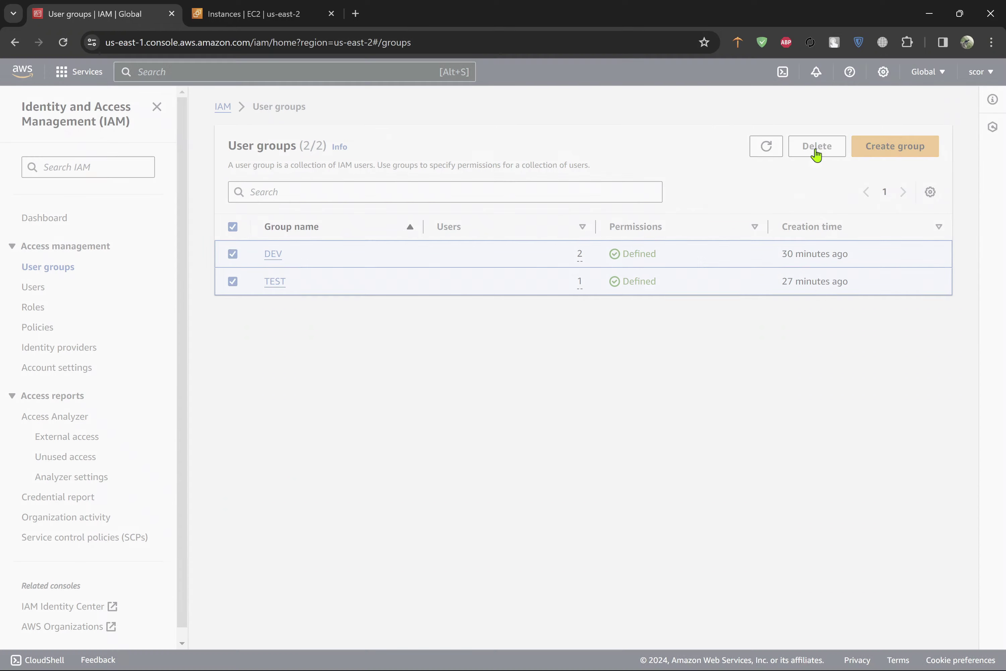
click(465, 417)
text(delete)
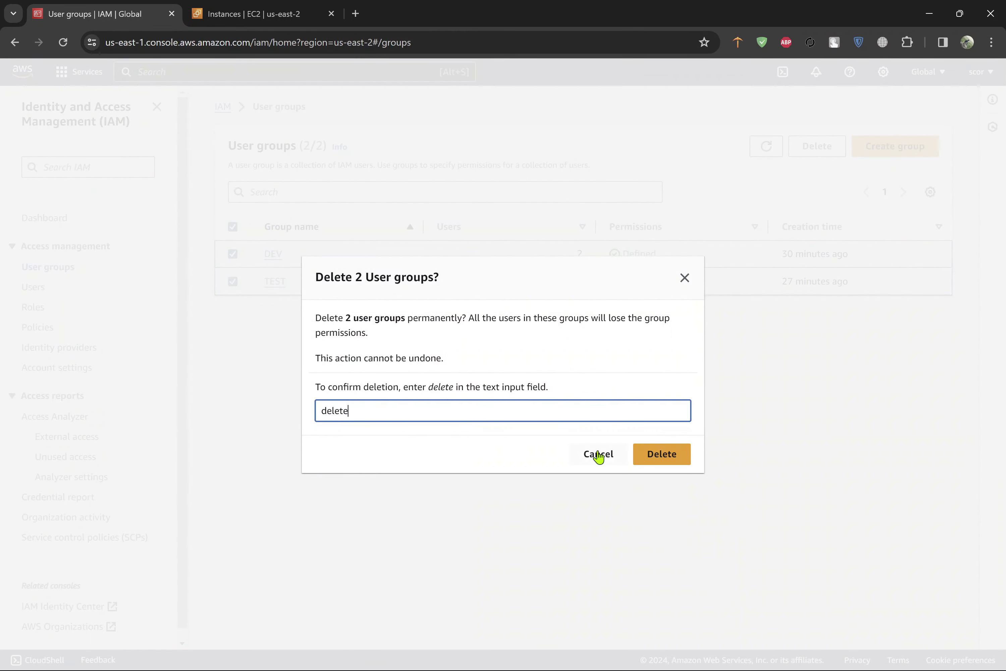
click(655, 454)
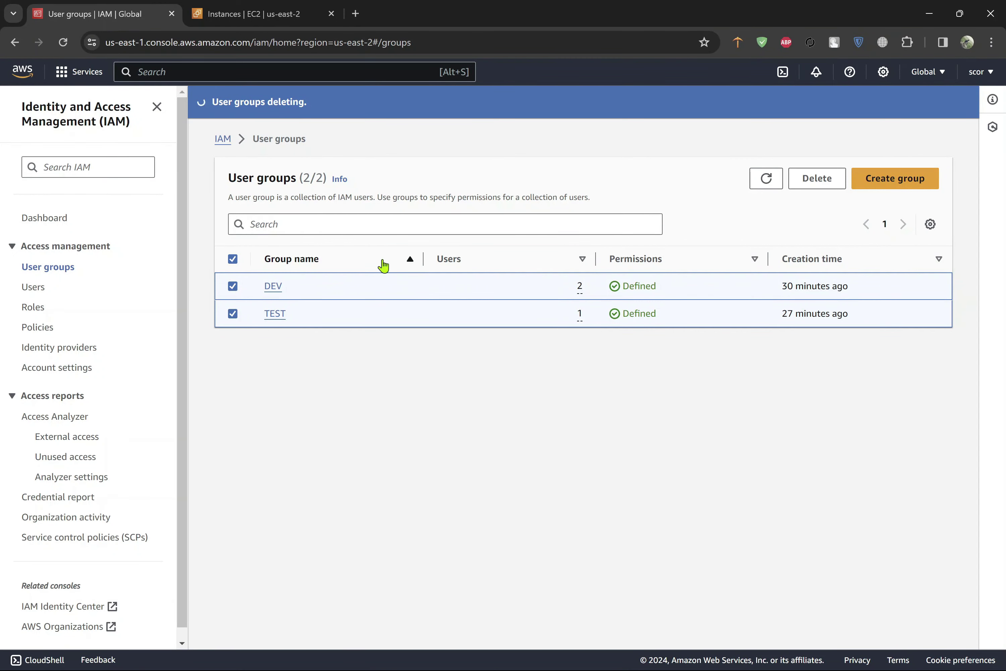
Delete user2 from the IAM users, confirming with the user name user2, and refresh the users list.
click(27, 289)
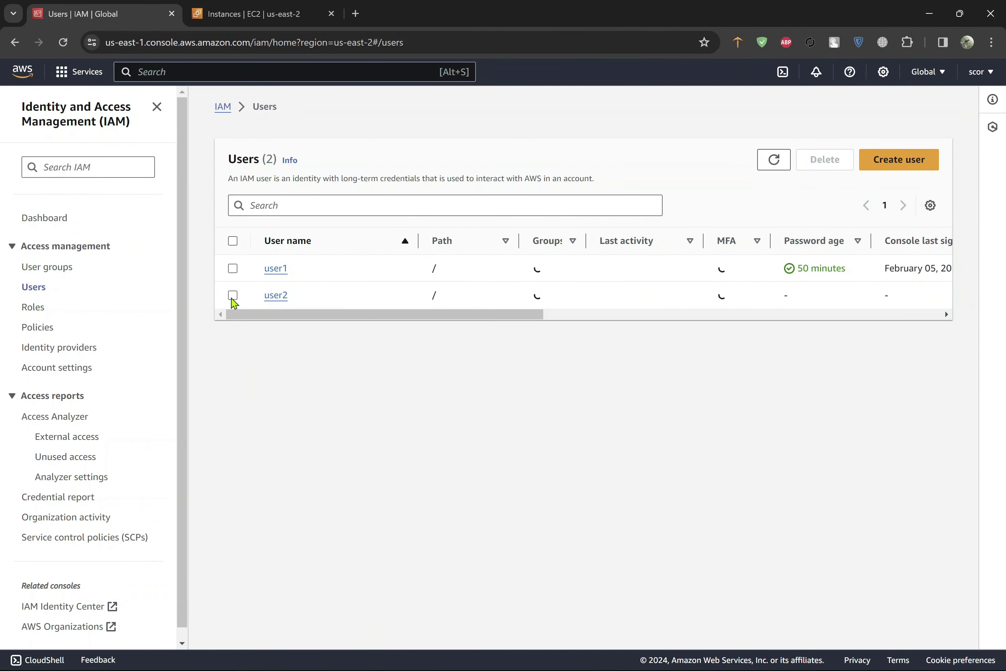
click(233, 295)
click(825, 160)
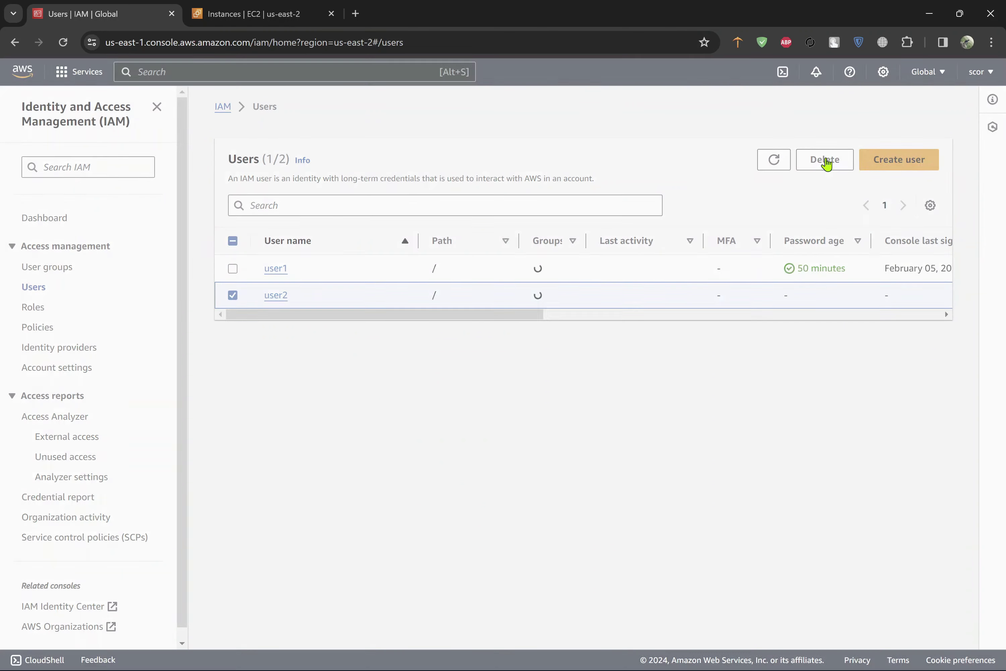
click(377, 453)
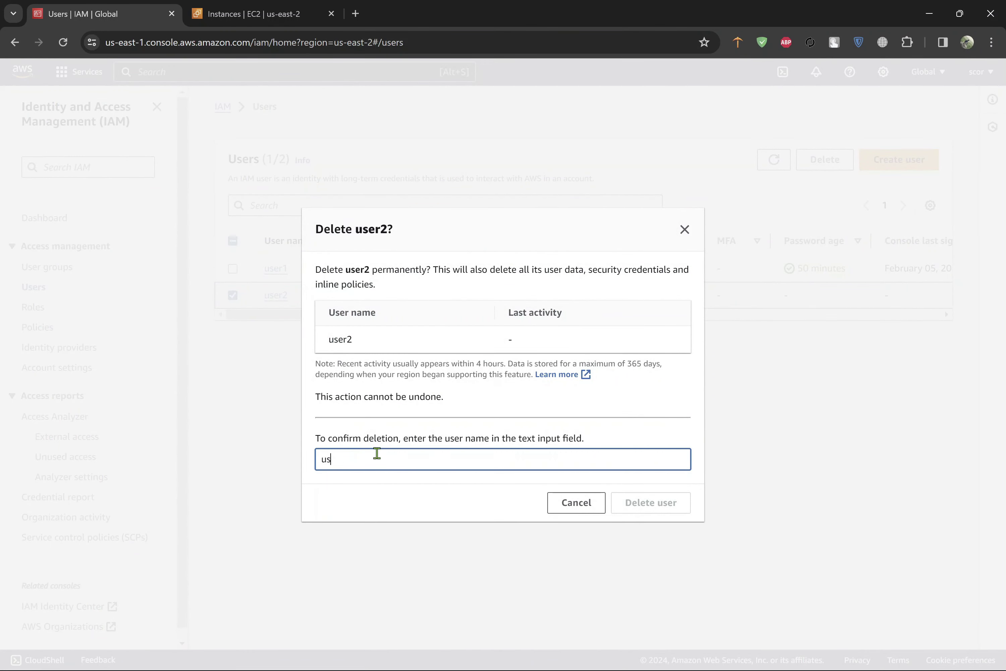
text(user2)
click(664, 503)
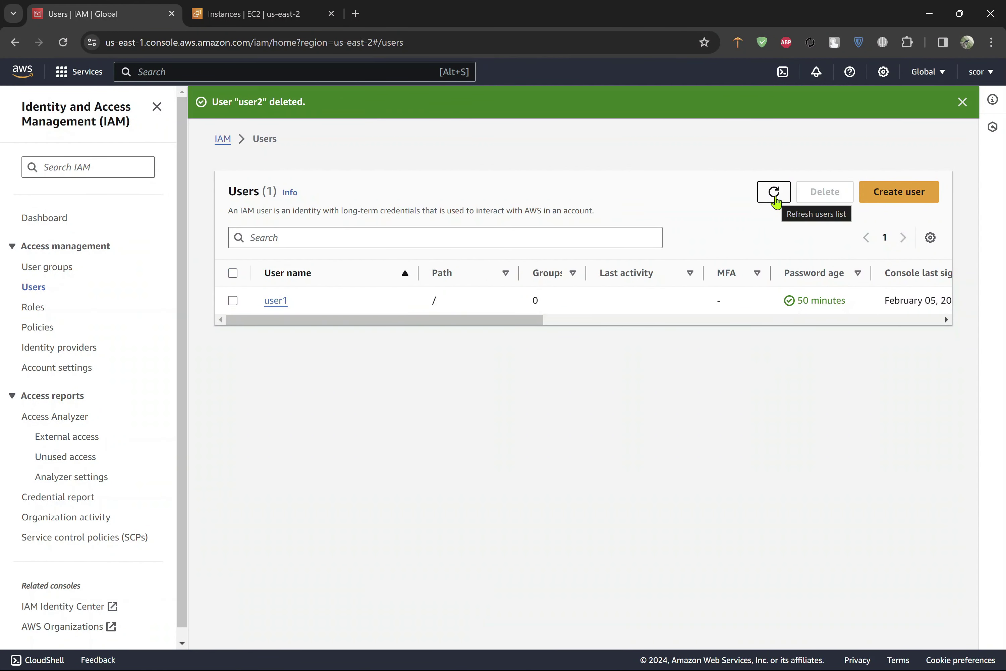
click(774, 197)
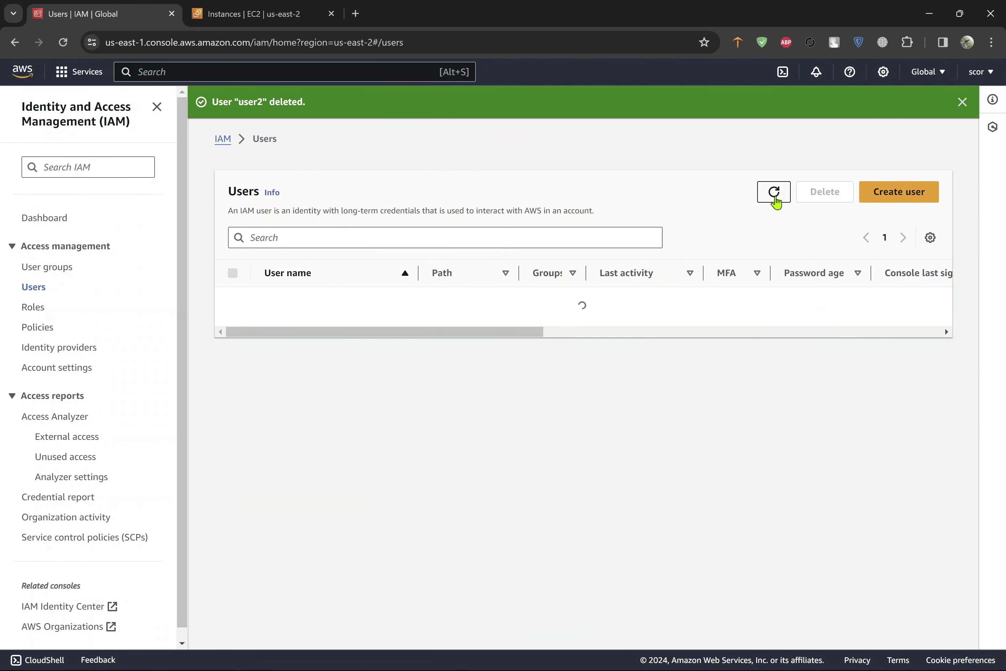
click(961, 103)
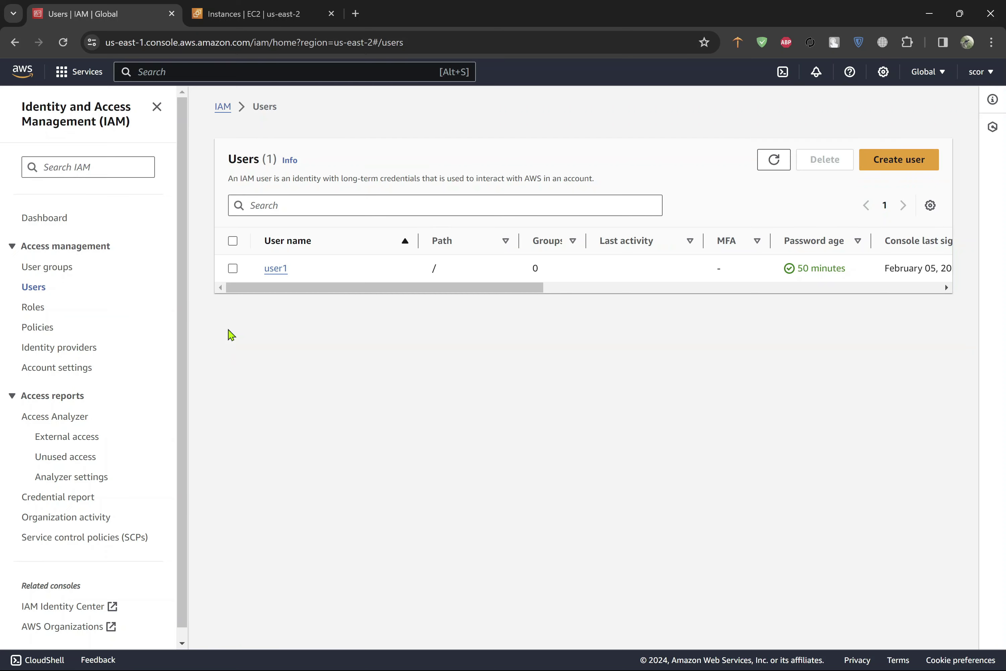
Start creating a new IAM policy, view its JSON form briefly, and choose EC2 as the service in the visual editor.
click(30, 334)
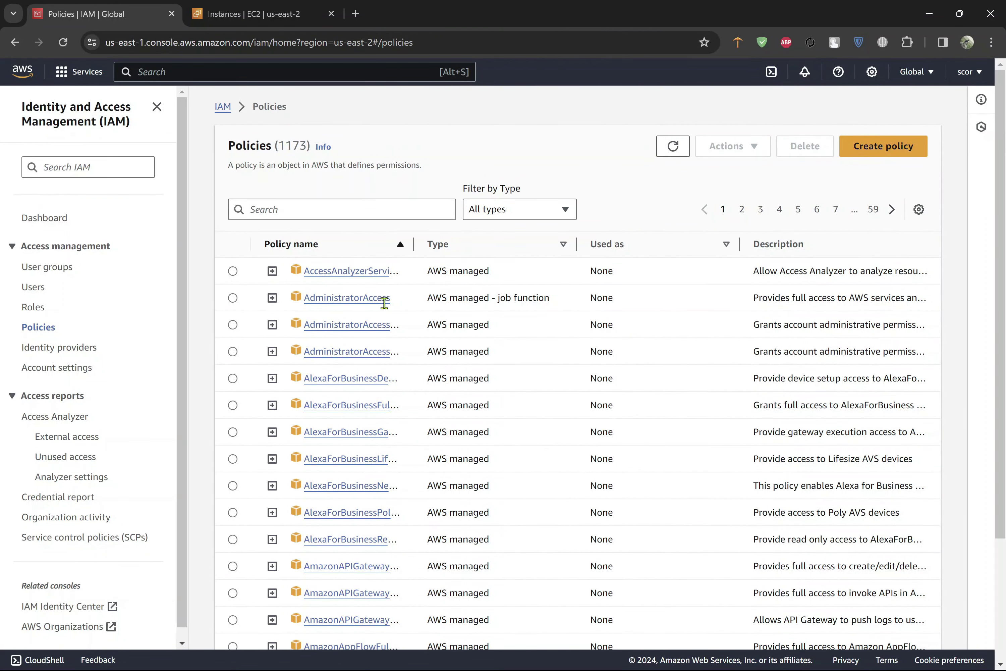
scroll(460, 478, down, 3)
scroll(461, 478, up, 3)
click(886, 149)
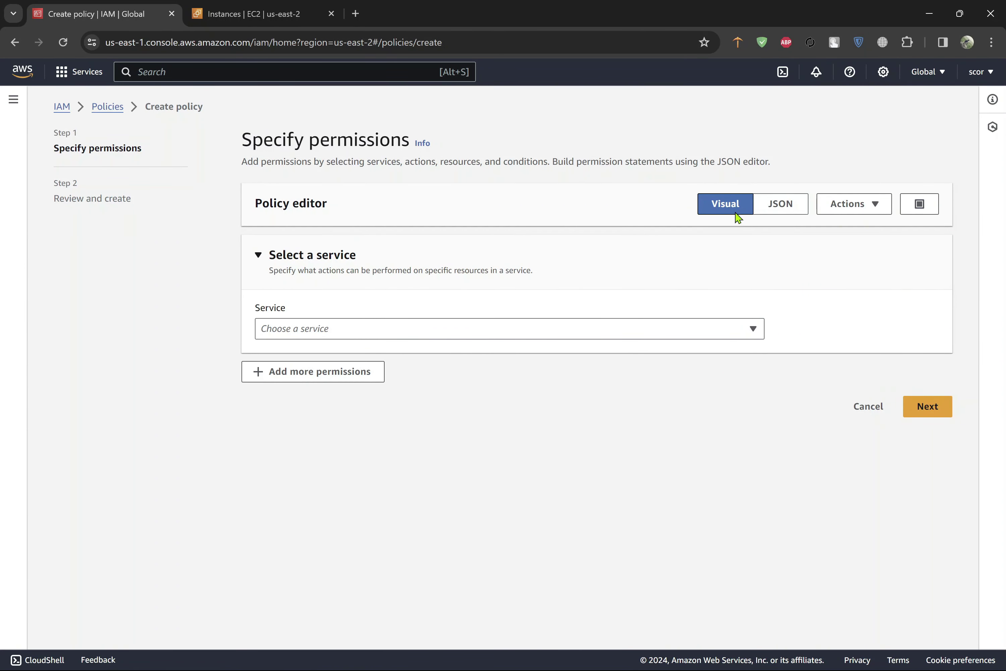
click(788, 208)
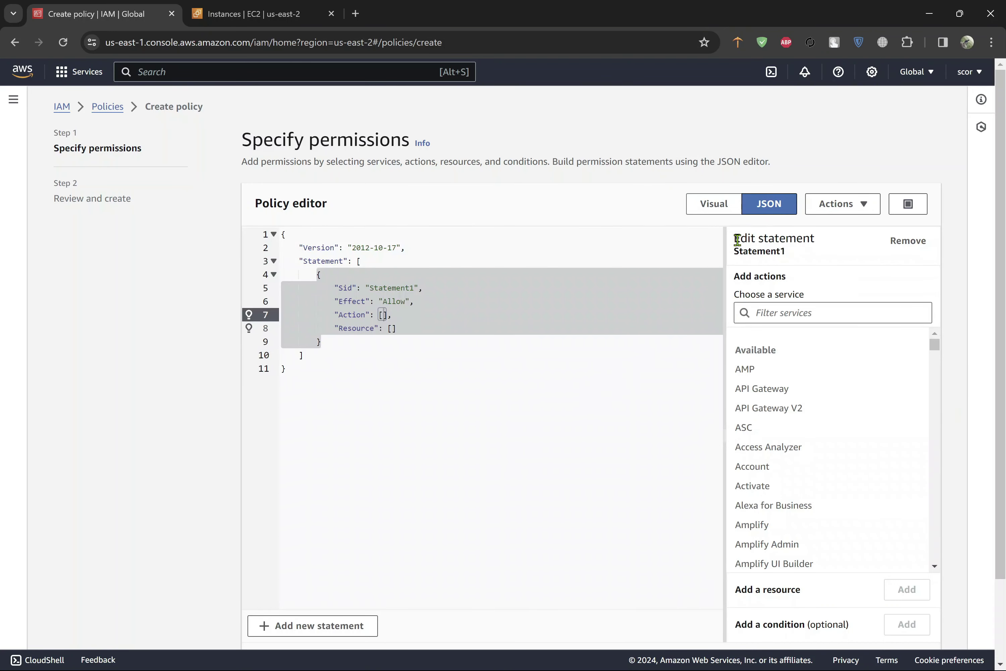
click(718, 203)
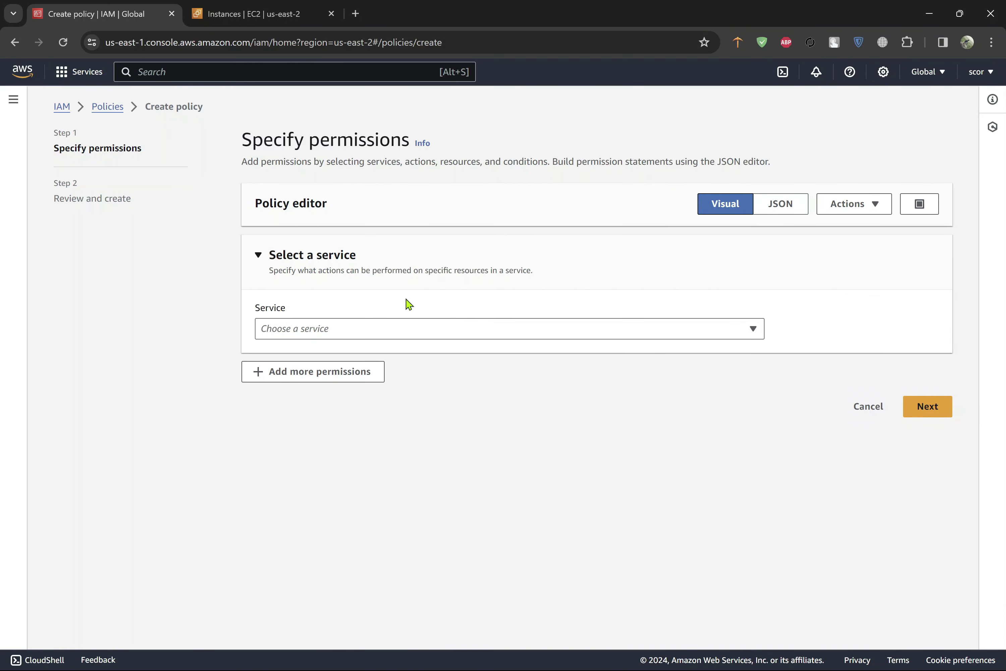
click(386, 335)
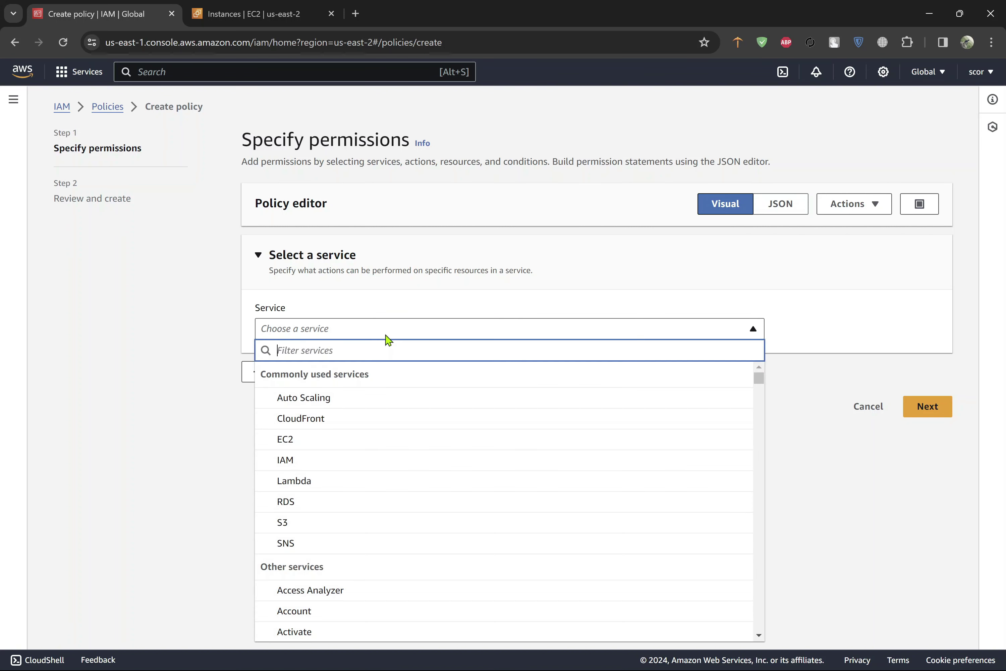
click(305, 445)
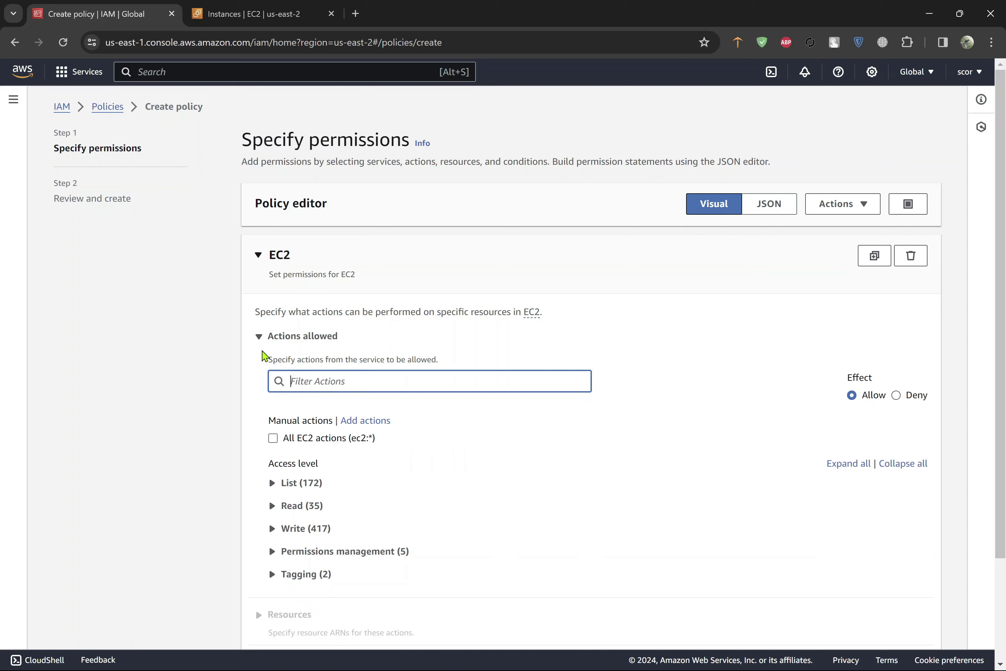
scroll(265, 355, down, 2)
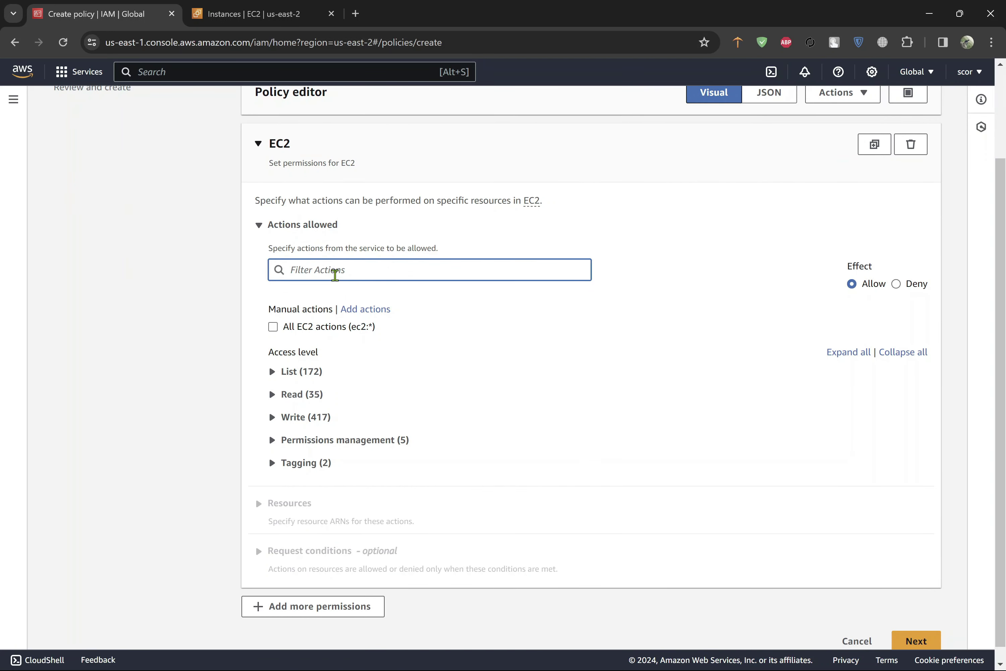
text(all)
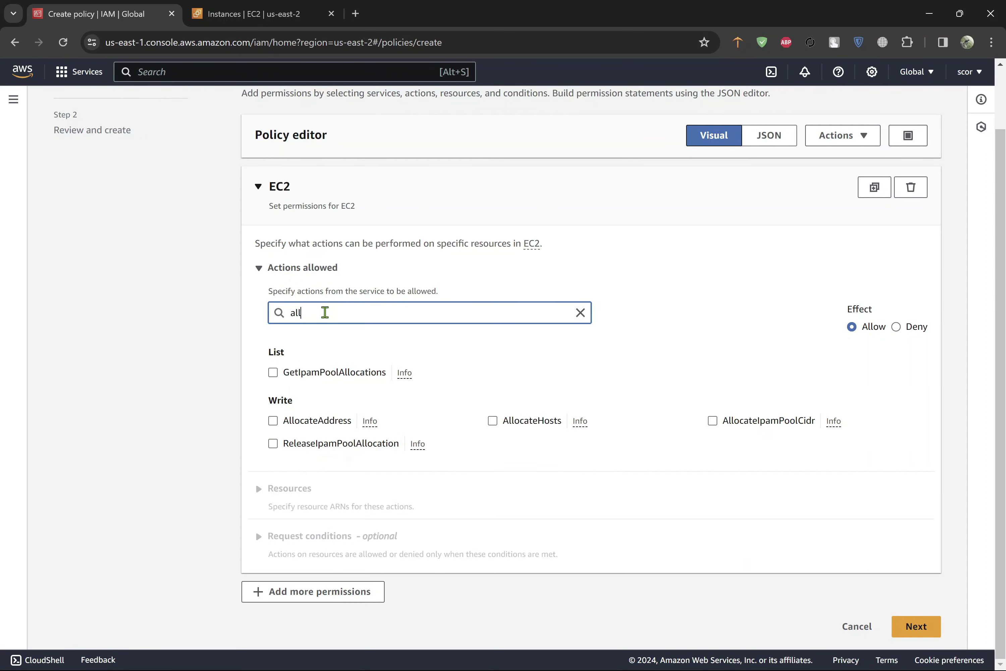
key(BackSpace)
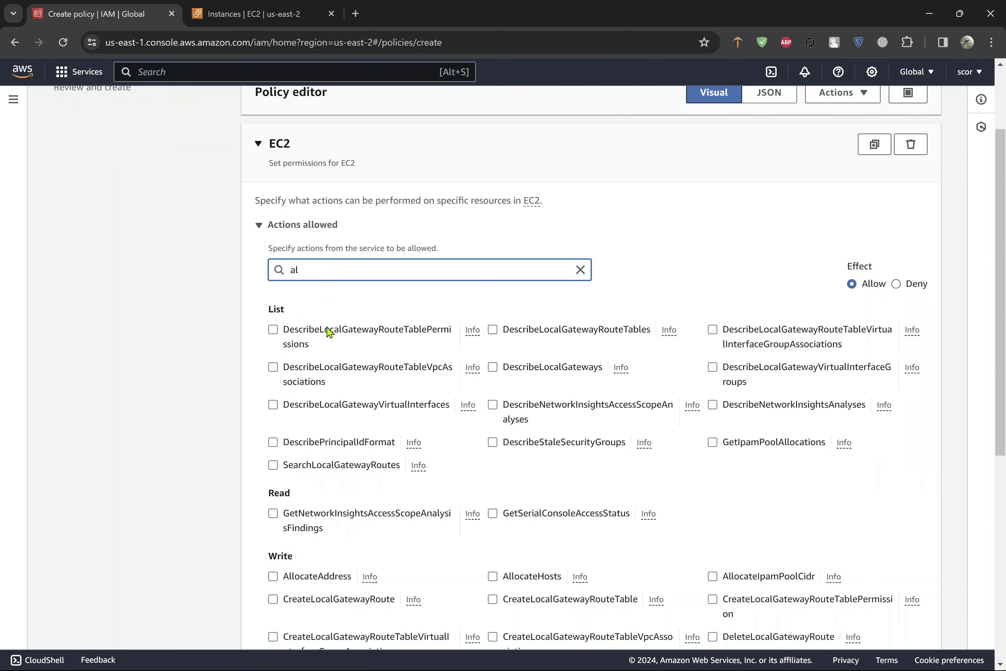
key(BackSpace)
key(BackSpace)
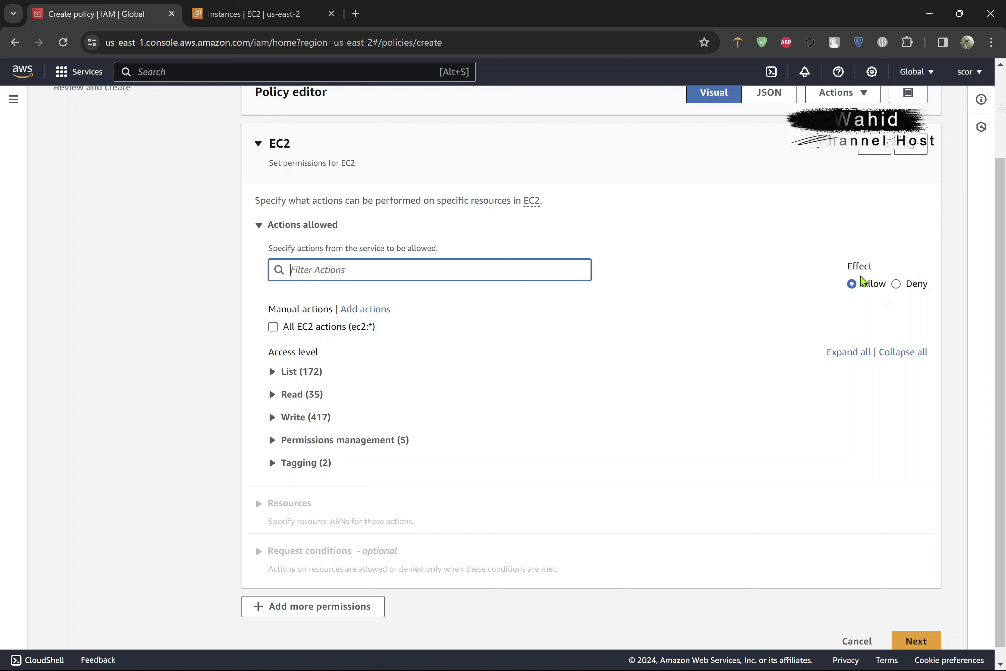
click(897, 289)
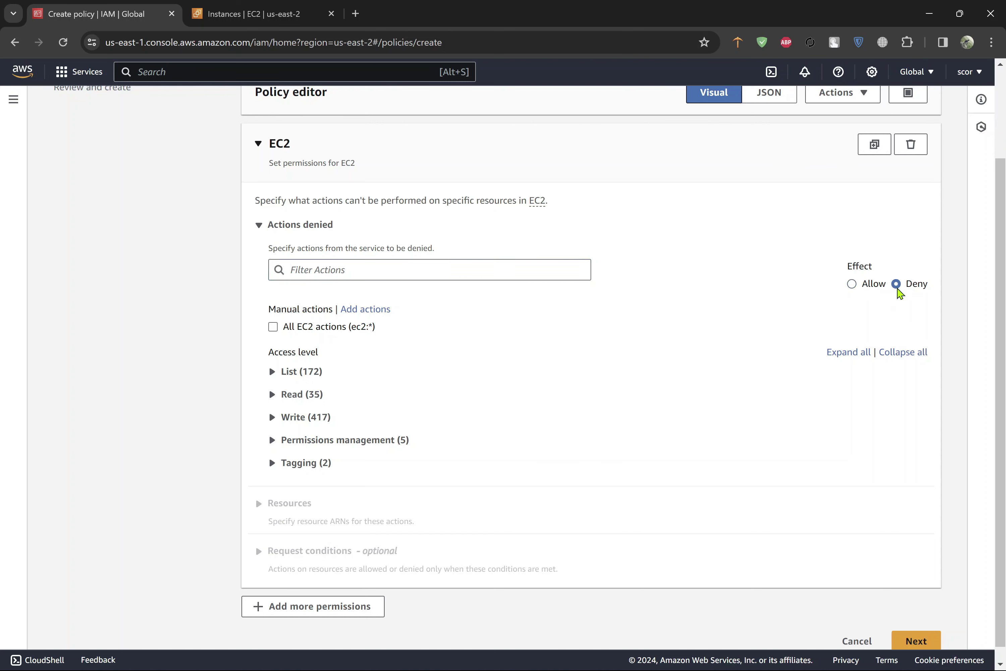
click(862, 289)
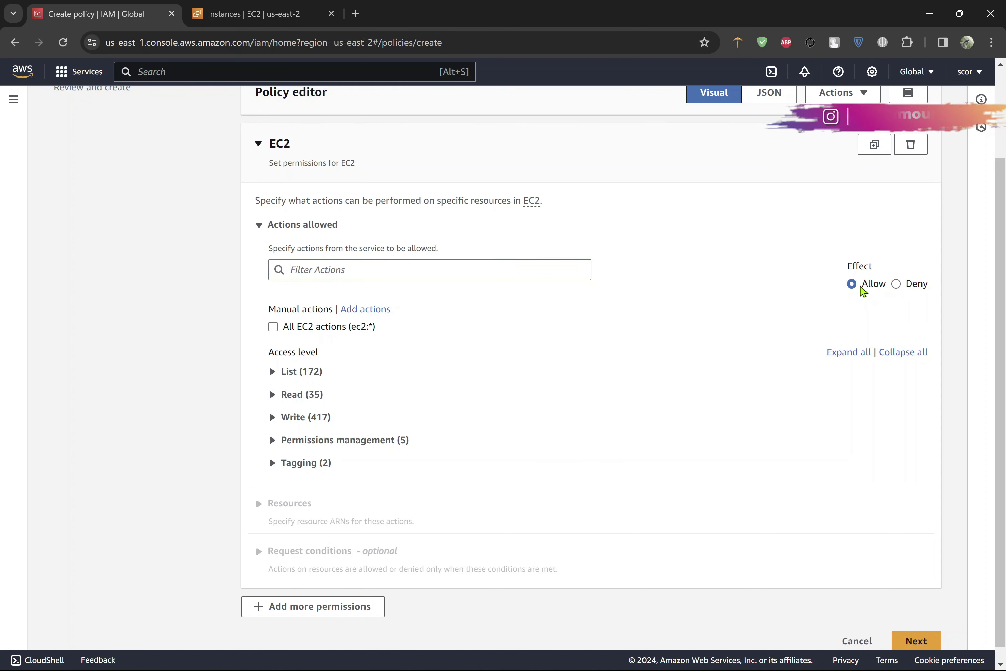
Filter the EC2 actions by "get" and examine the matching List, Read and Write actions.
click(444, 261)
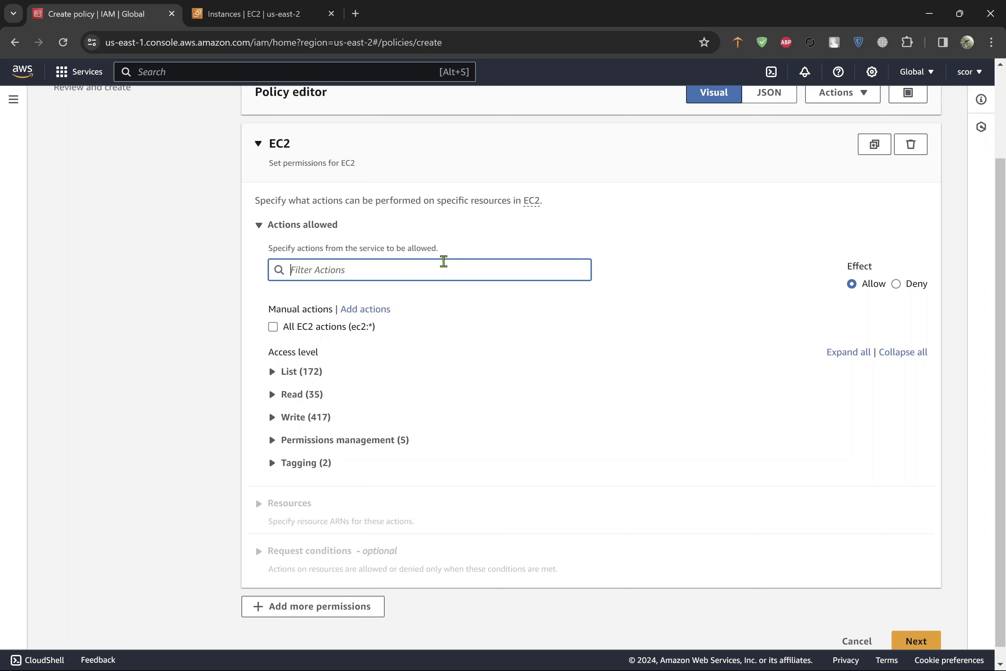
text(get)
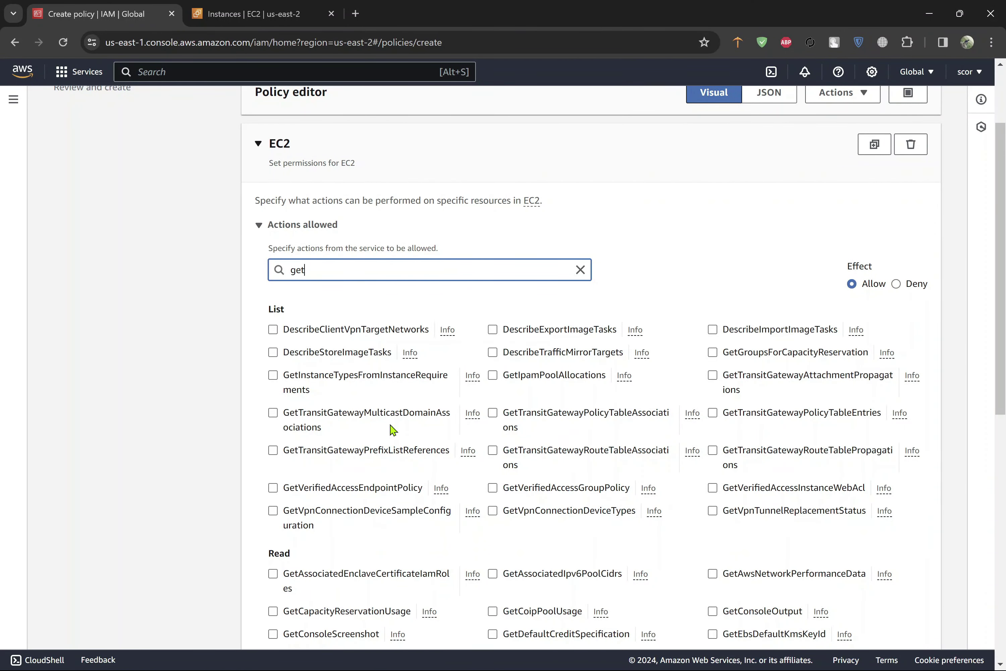
scroll(393, 429, down, 3)
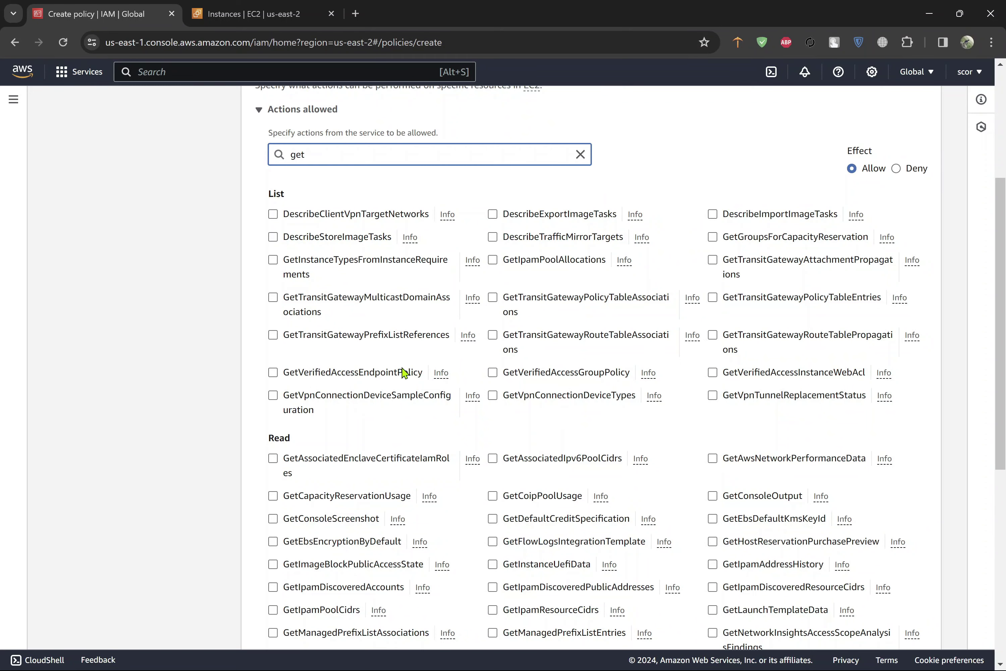
scroll(361, 352, down, 4)
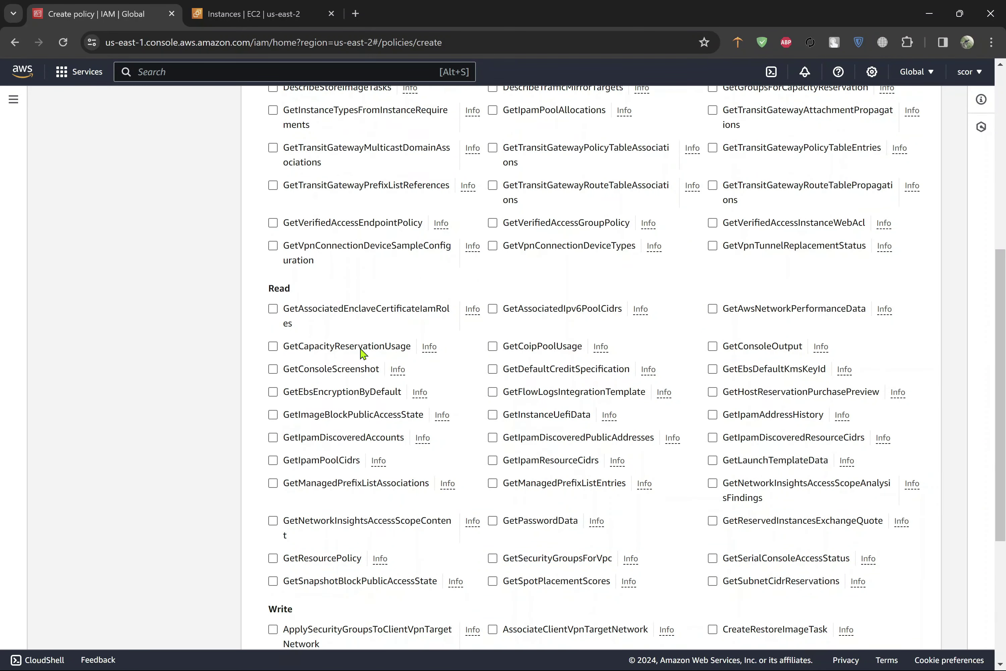
scroll(362, 352, down, 3)
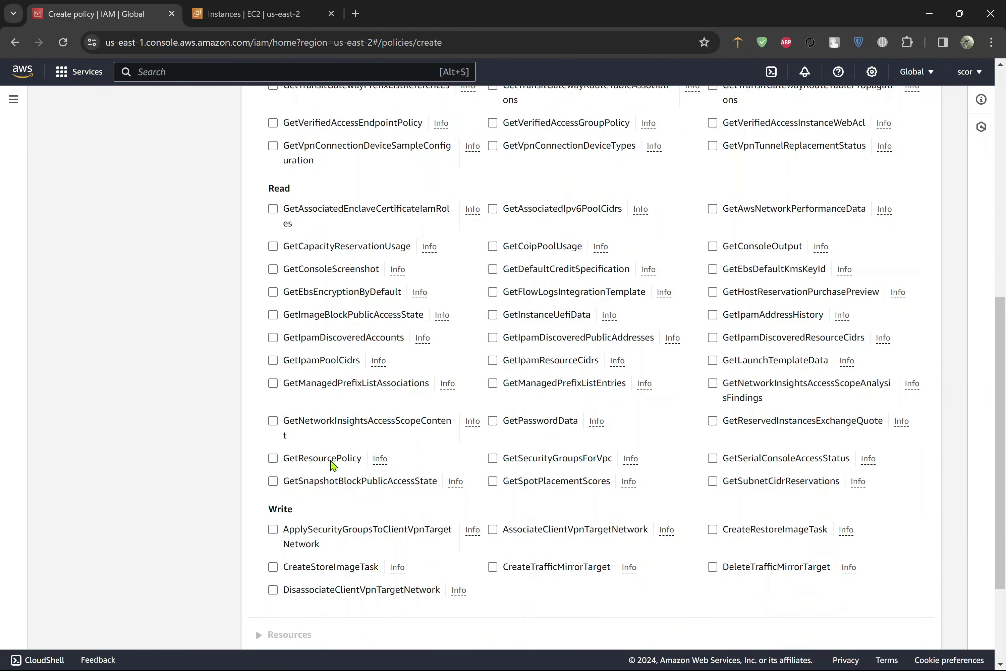
scroll(313, 465, down, 4)
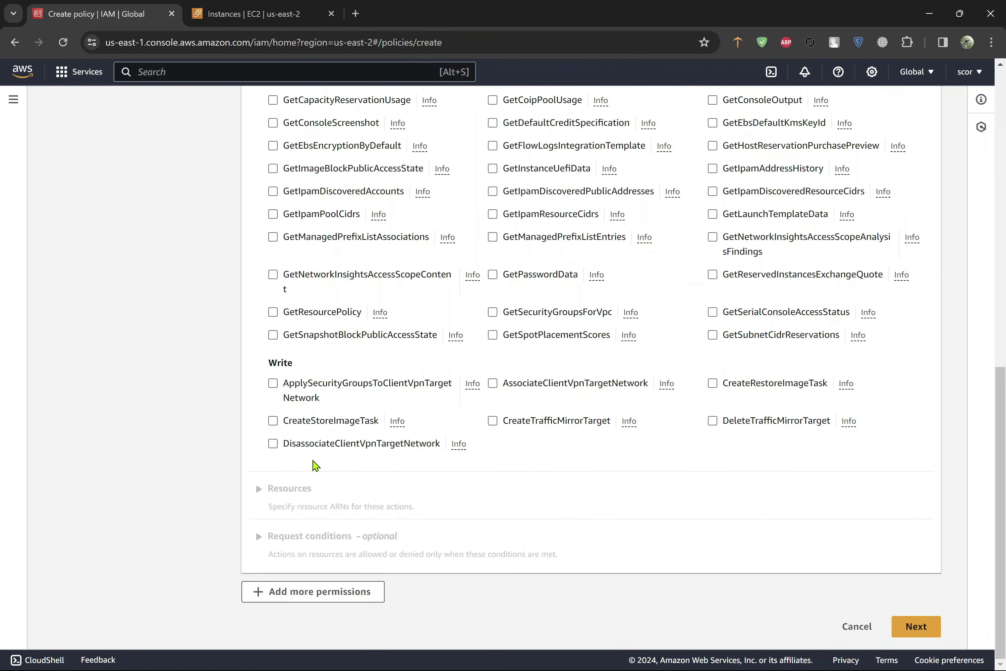
scroll(288, 472, up, 3)
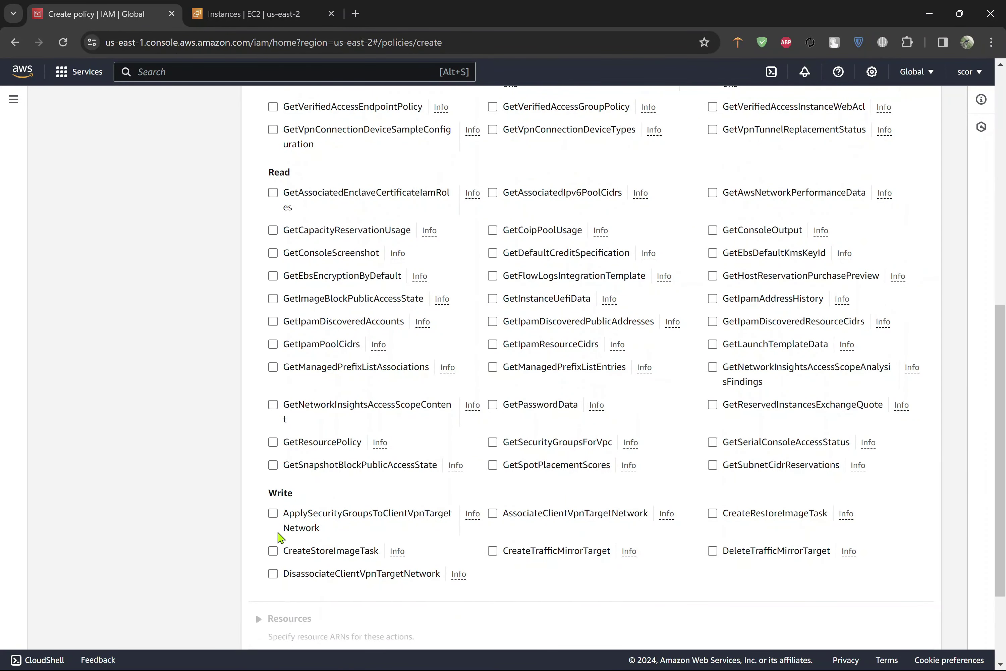
scroll(319, 206, up, 2)
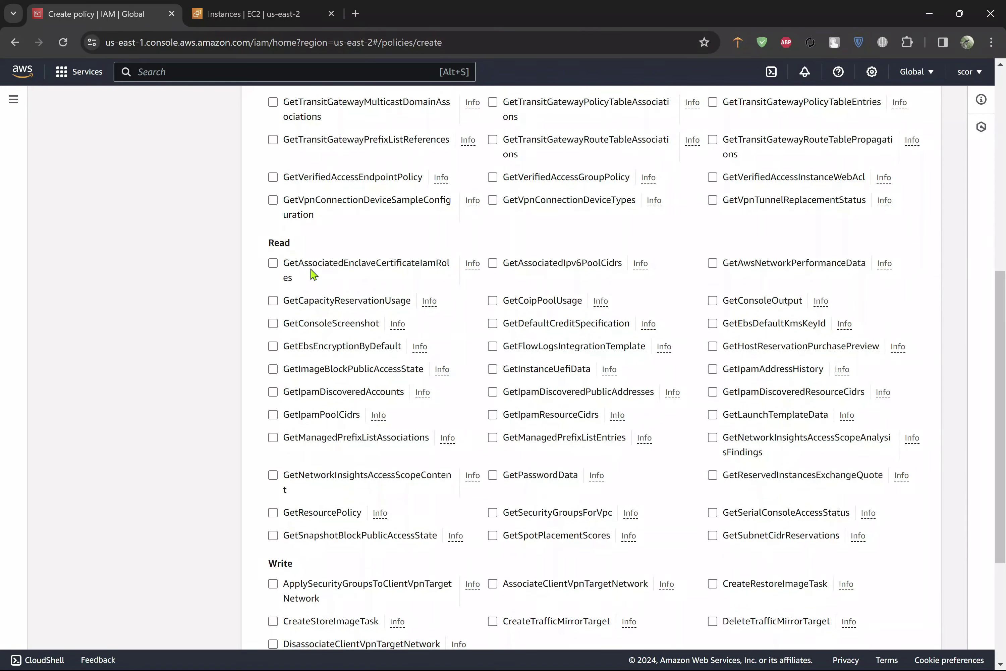
scroll(550, 490, up, 3)
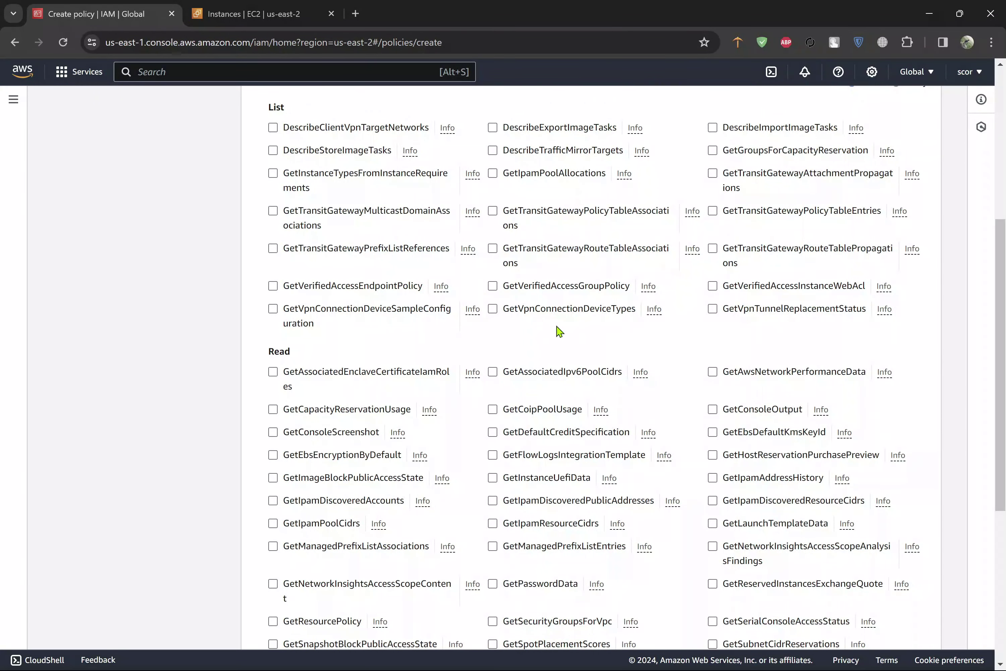
scroll(449, 272, up, 3)
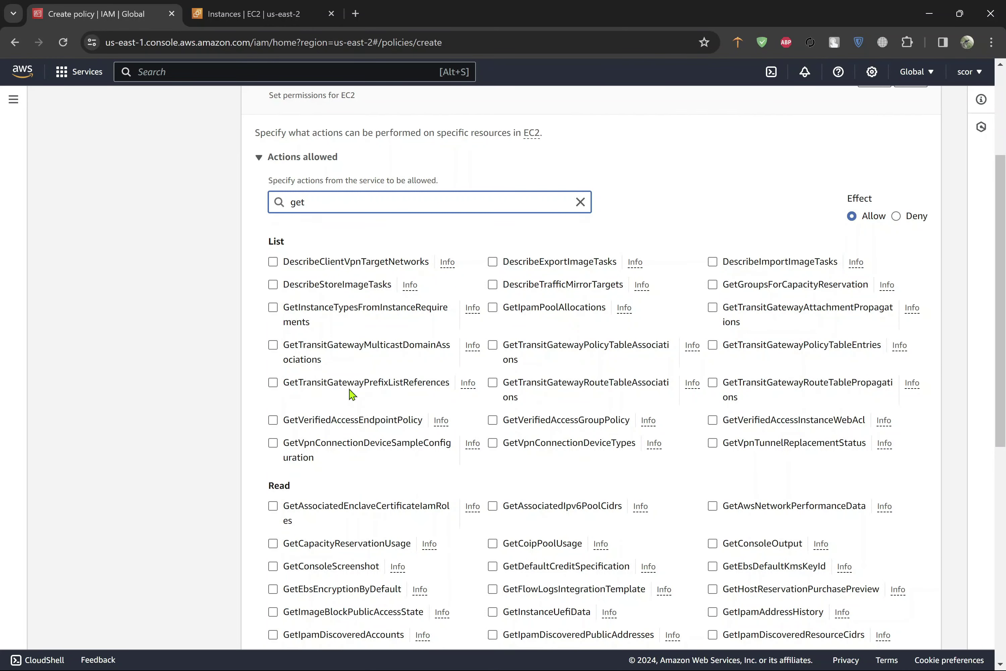
scroll(330, 407, down, 1)
scroll(329, 407, up, 1)
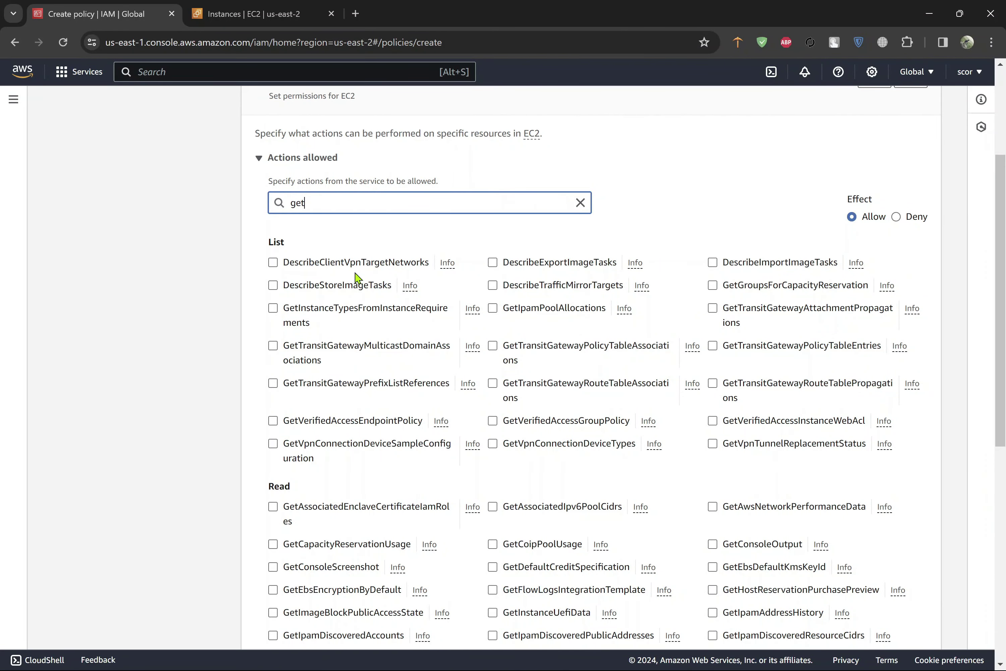
scroll(355, 278, down, 4)
scroll(355, 278, up, 3)
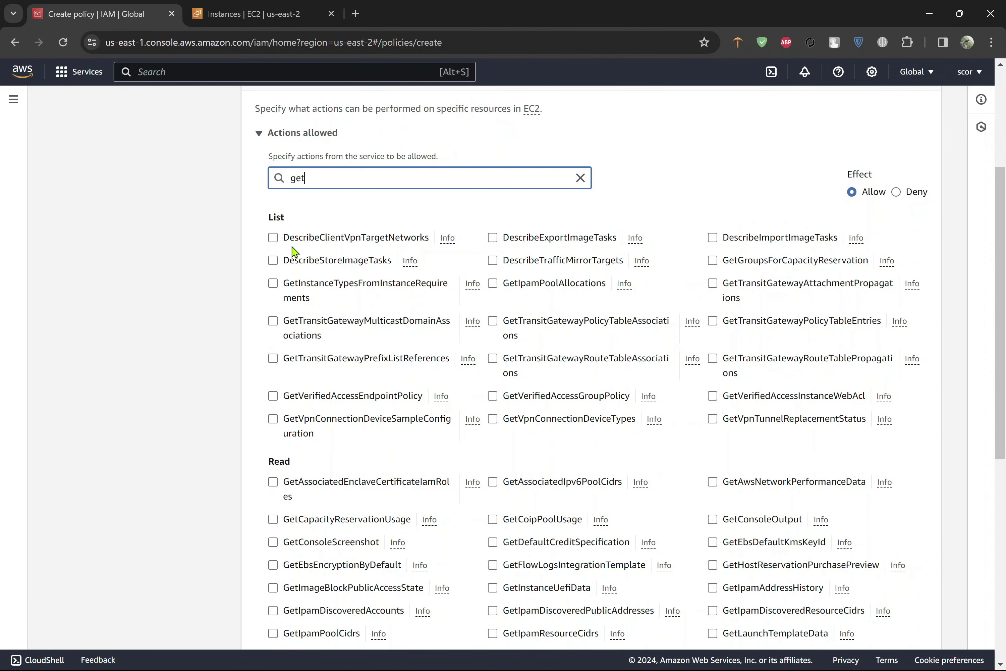
Allow the EC2 actions GetTransitGatewayMulticastDomainAssociations, GetConsoleScreenshot and DisassociateClientVpnTargetNetwork in the policy.
click(272, 320)
scroll(413, 325, down, 2)
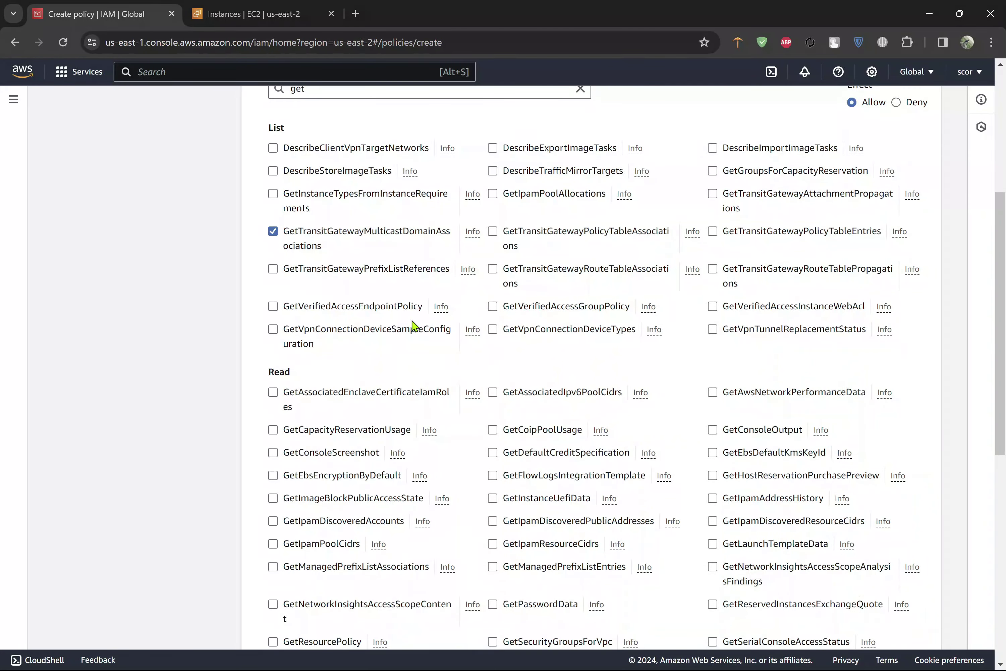
scroll(353, 365, down, 2)
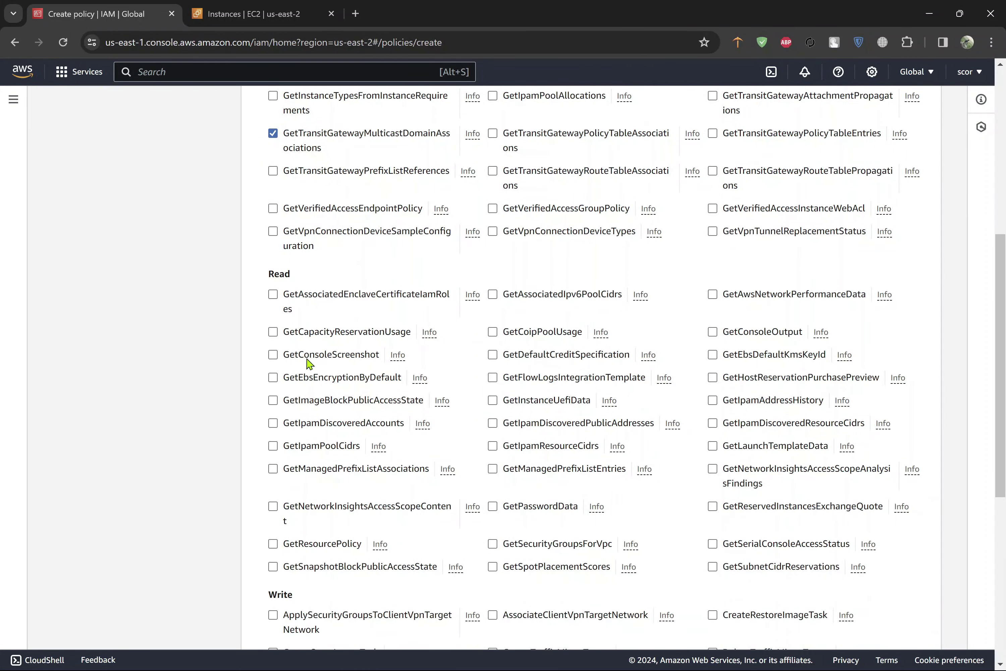
click(273, 356)
scroll(333, 373, down, 3)
scroll(327, 463, down, 2)
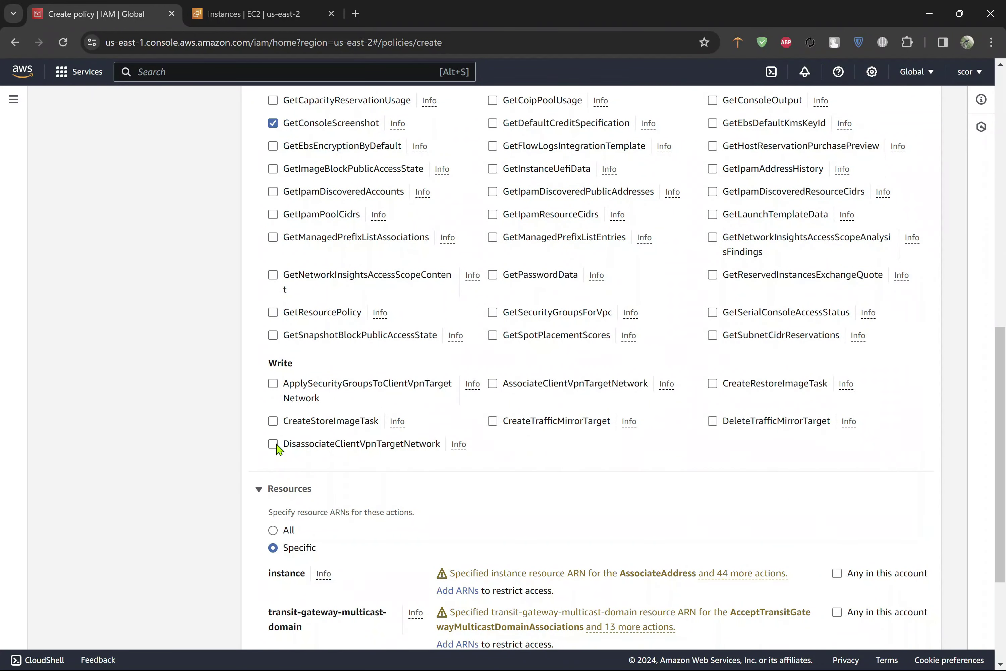
click(274, 443)
Set the resources for the allowed EC2 actions to All.
scroll(427, 402, down, 4)
scroll(425, 398, down, 1)
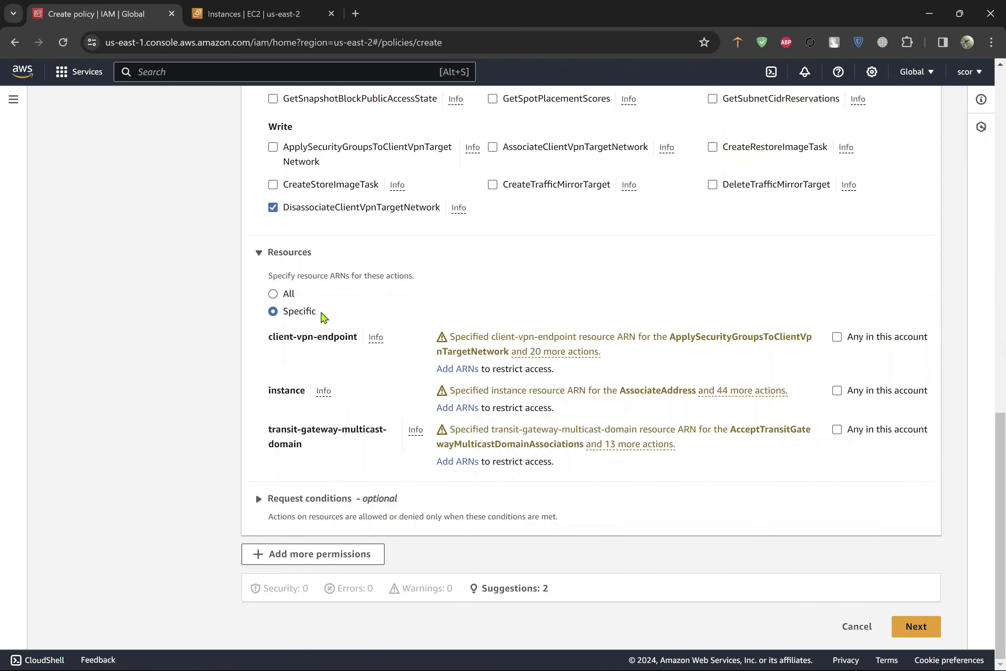
drag(322, 316, 288, 320)
click(274, 296)
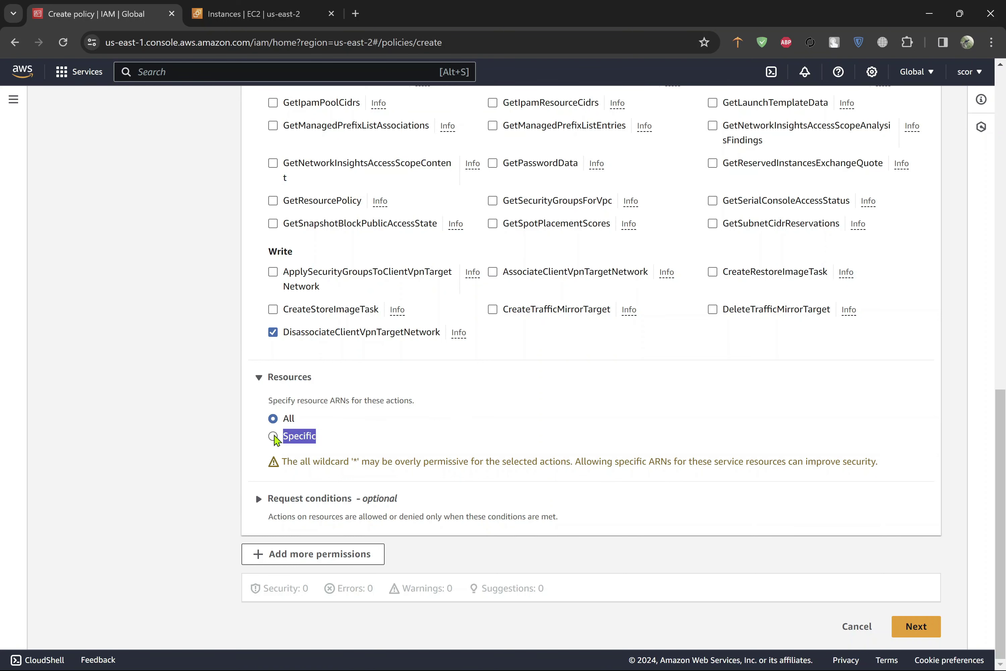
Restrict the resources for the allowed EC2 actions to Specific.
click(273, 436)
scroll(353, 489, down, 3)
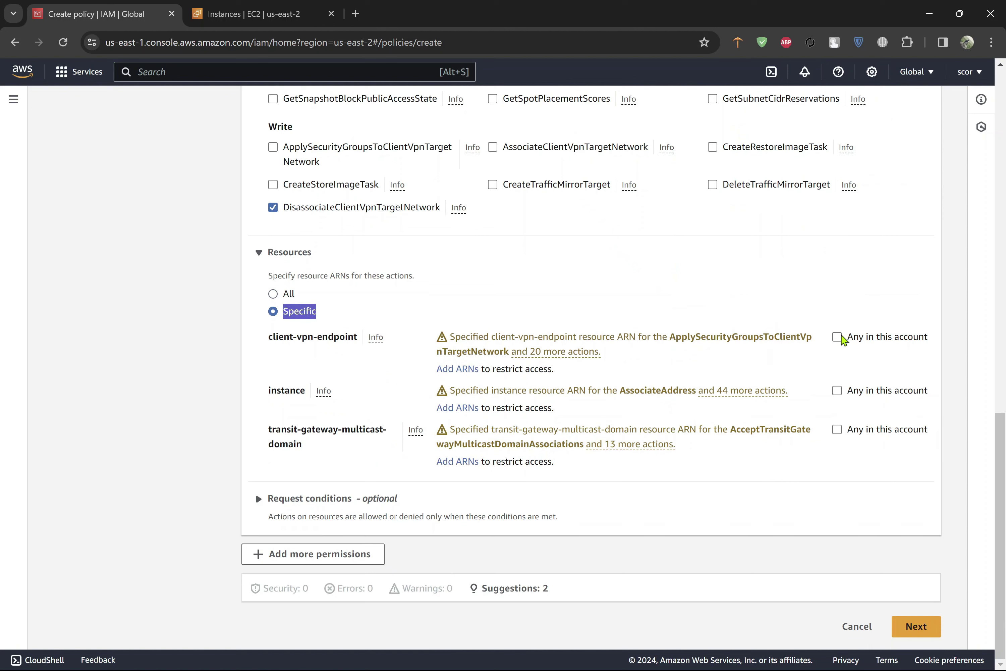
Try allowing any client-vpn-endpoint in this account, and withdraw that choice.
click(838, 337)
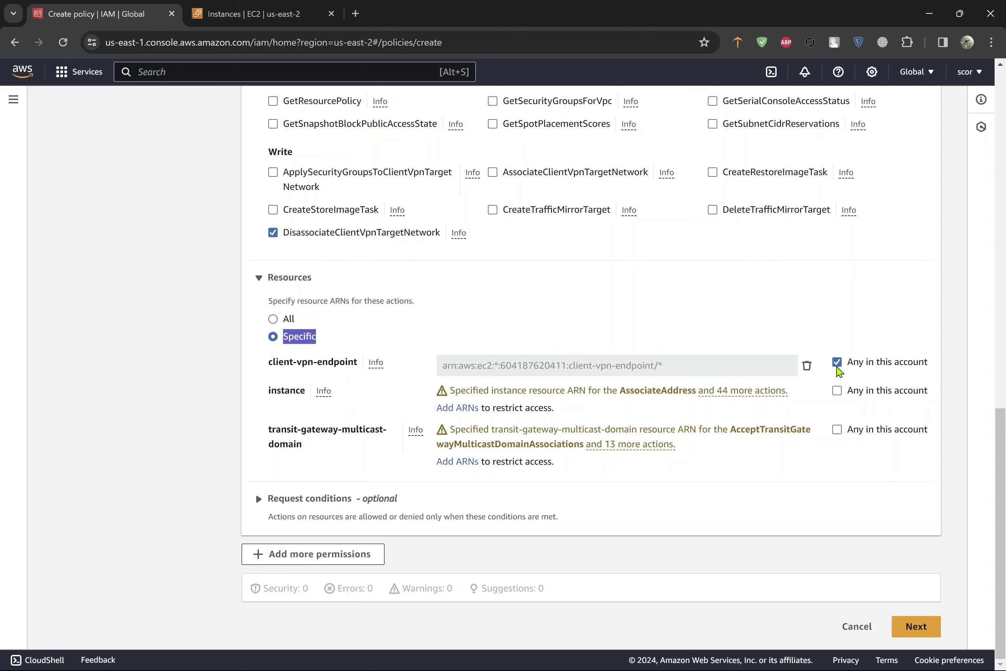
drag(674, 374, 443, 378)
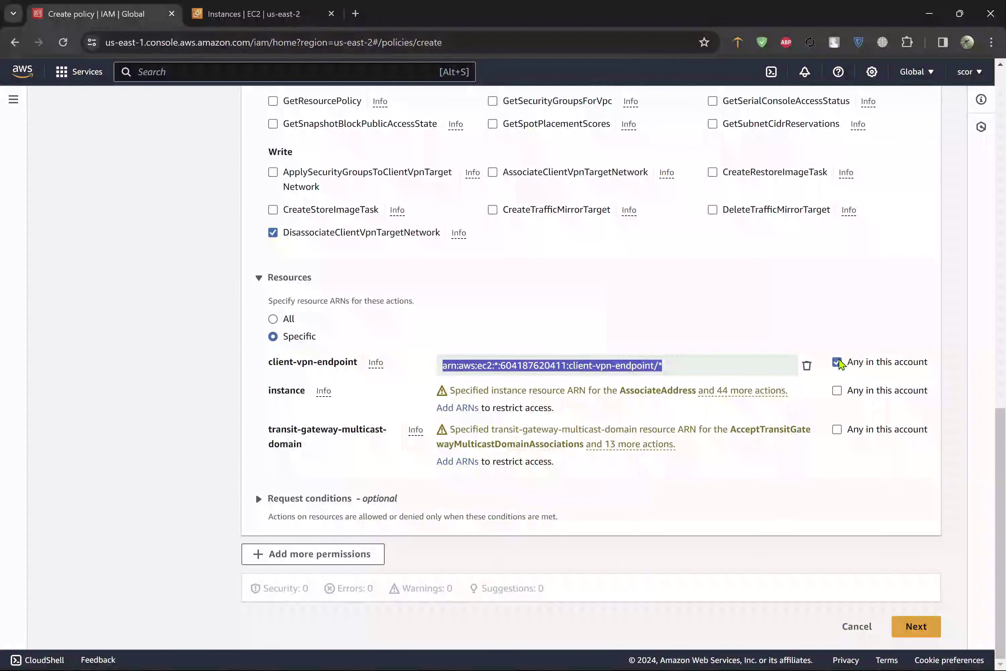
click(838, 362)
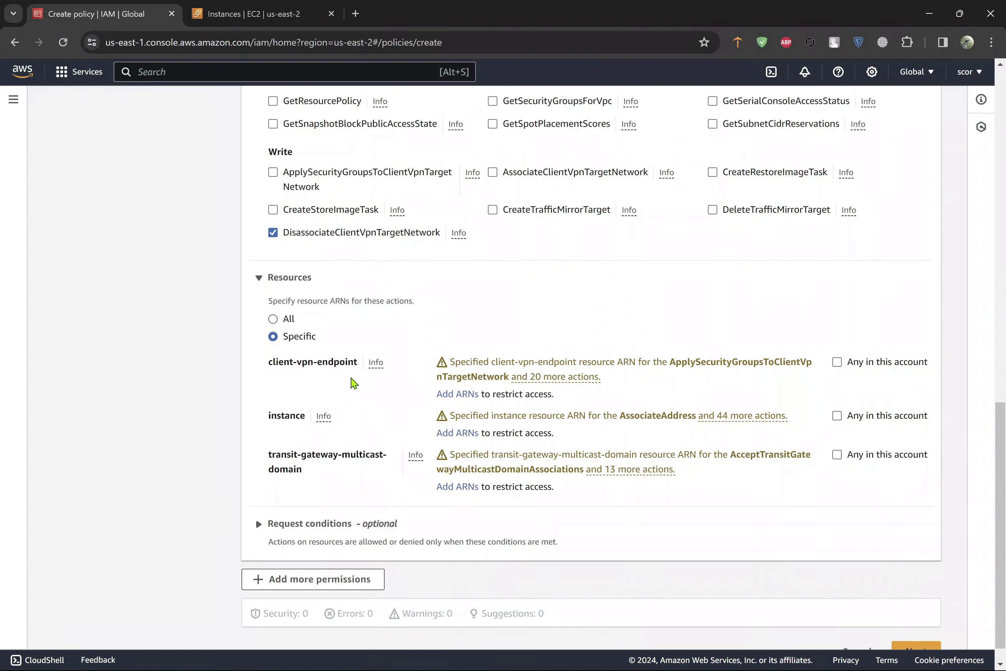
Try the Any account and Other account scopes for a client-vpn-endpoint ARN, and cancel without adding it.
scroll(354, 383, down, 1)
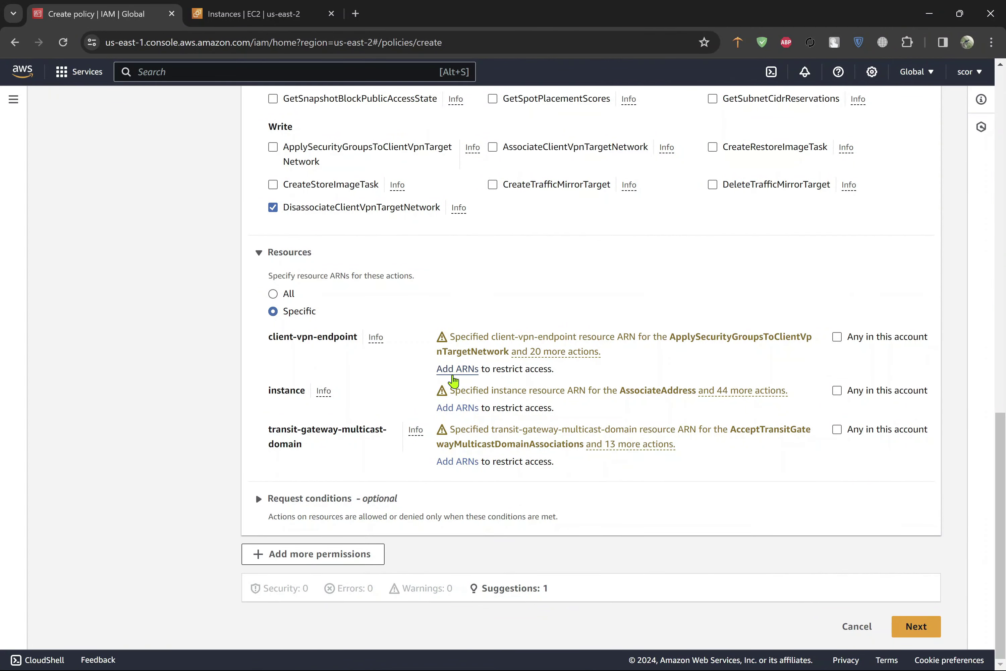
click(453, 375)
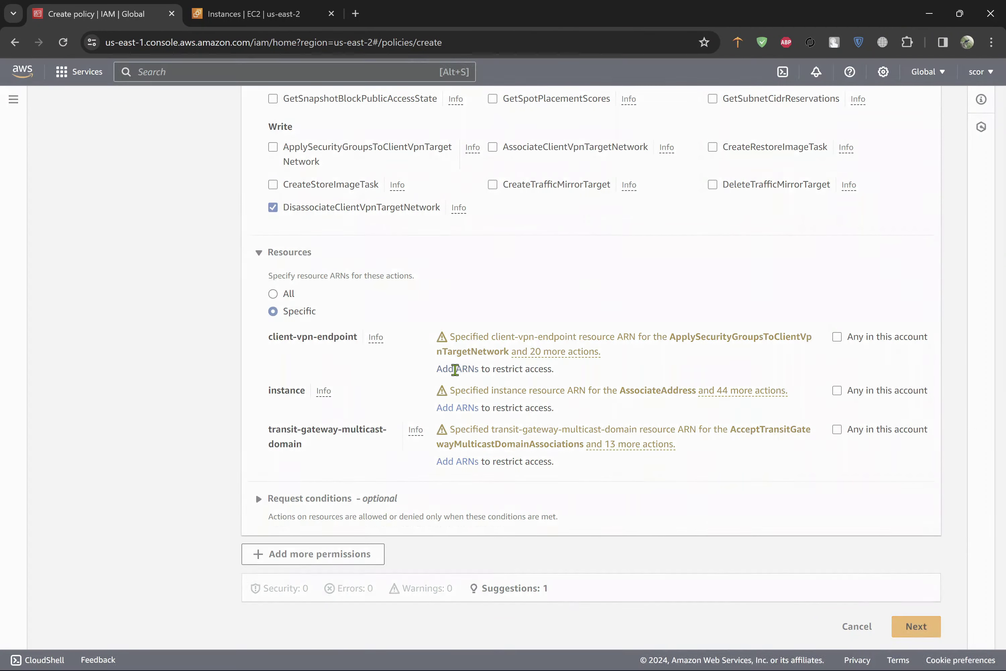
click(306, 360)
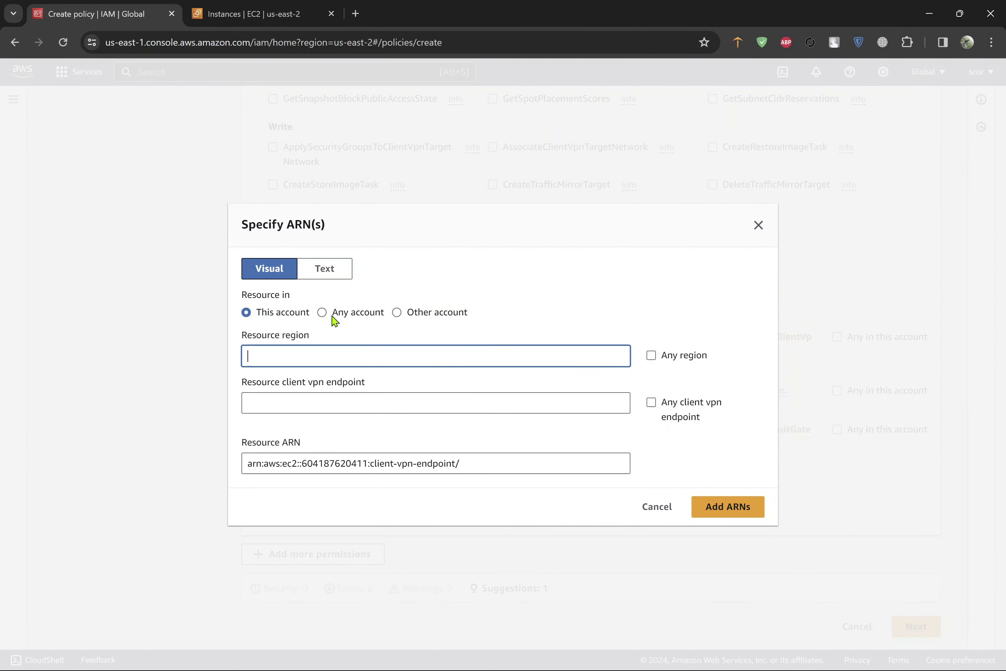
click(322, 313)
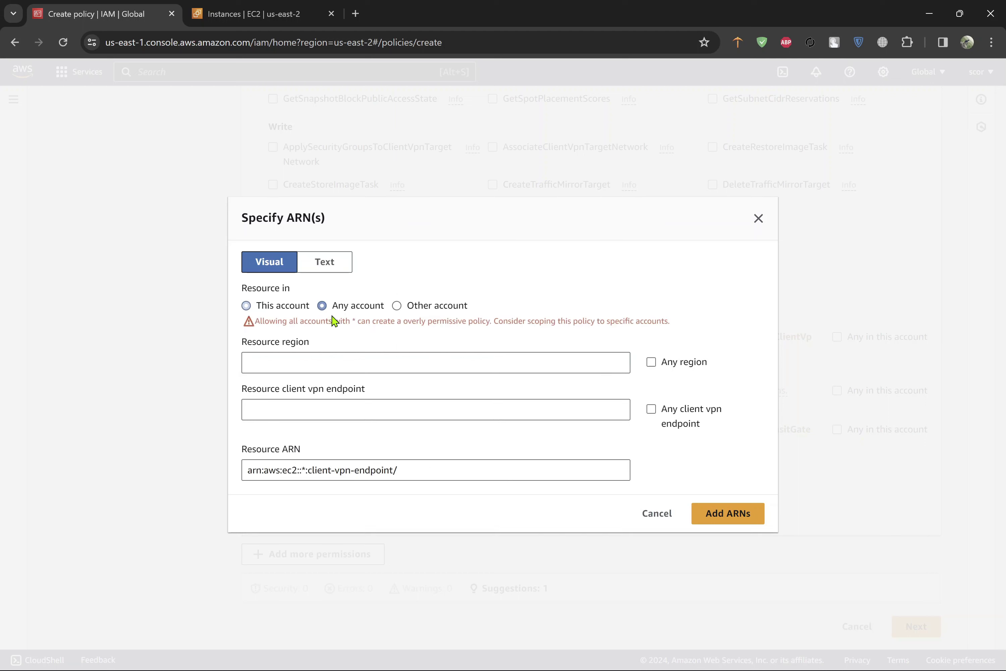
click(408, 307)
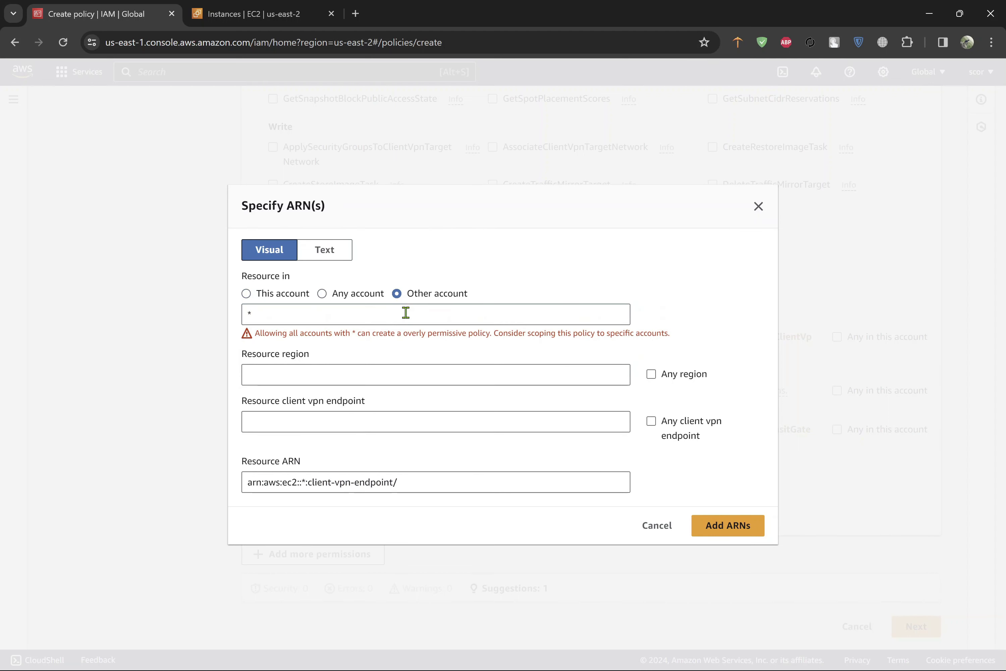
click(336, 299)
click(409, 309)
click(378, 313)
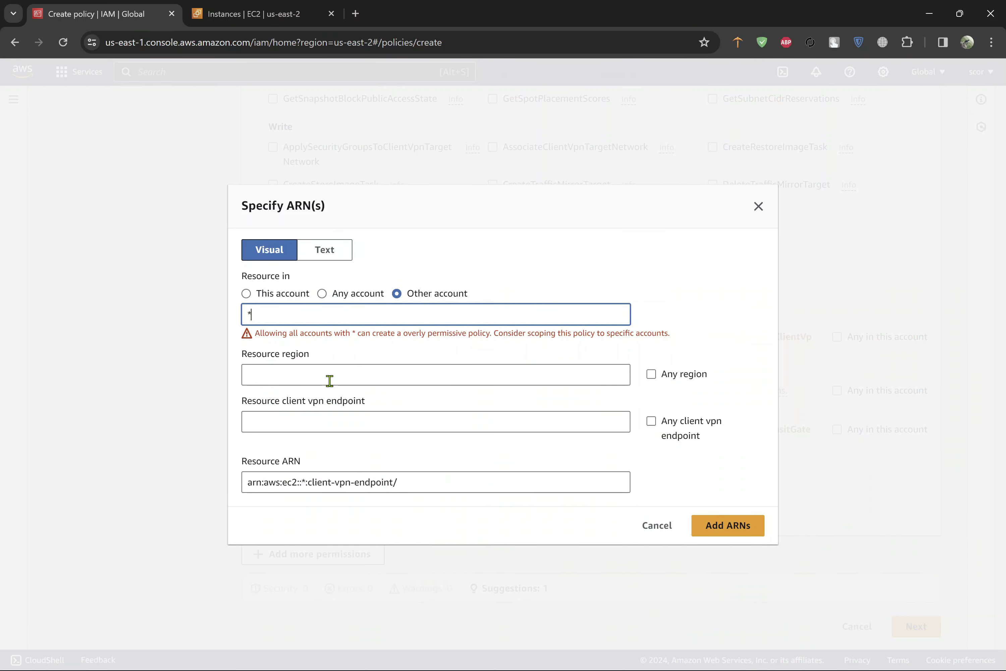
click(347, 375)
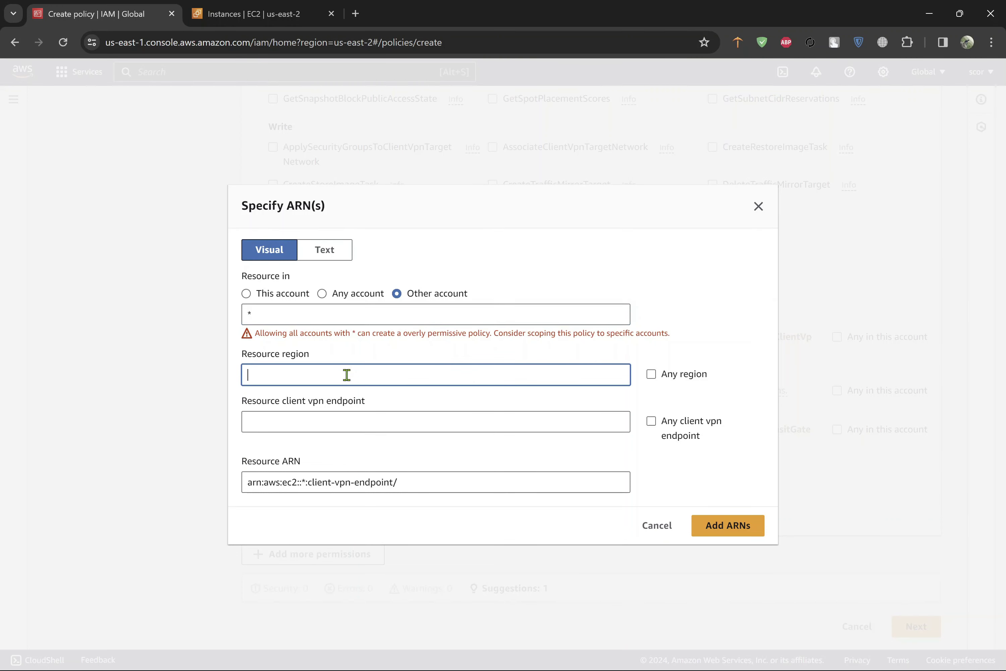
click(346, 419)
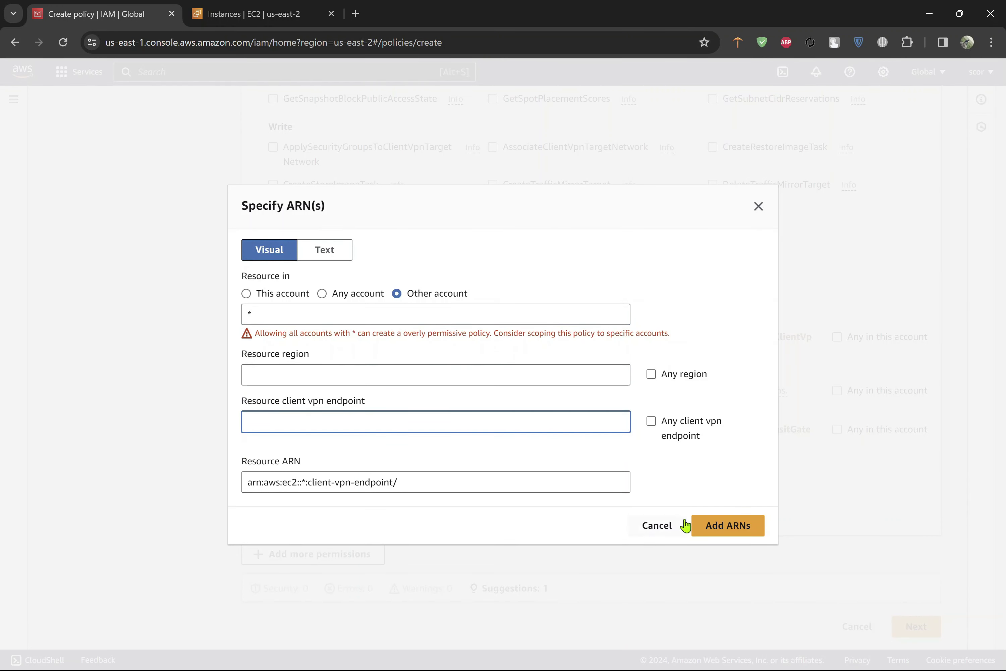
click(664, 529)
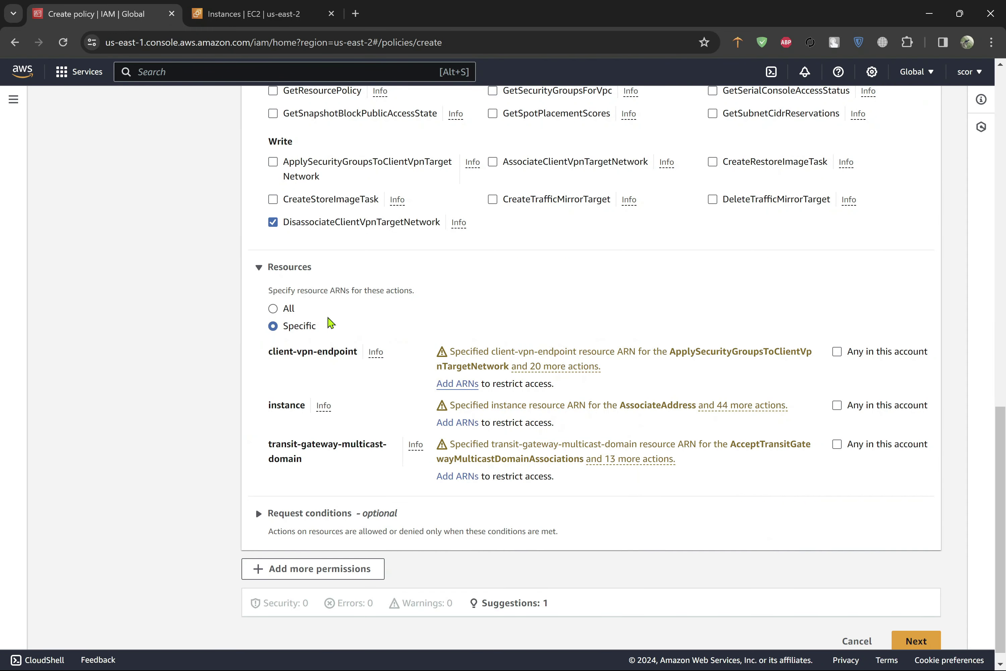
Clear the EC2 action filter and allow the DescribeHosts action from the List access level.
scroll(332, 321, up, 15)
scroll(329, 322, up, 2)
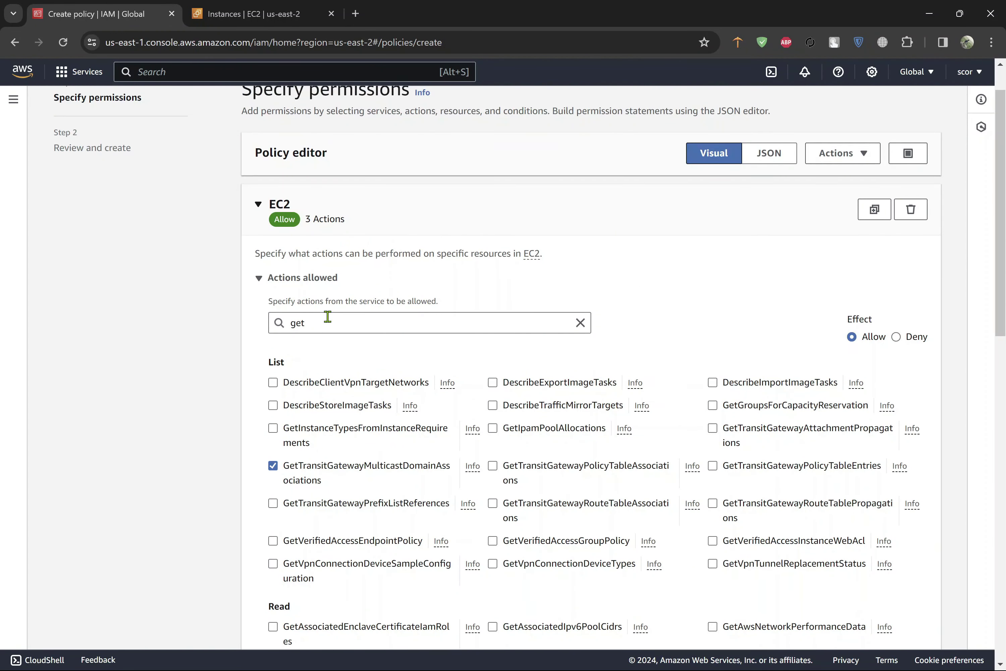
click(580, 324)
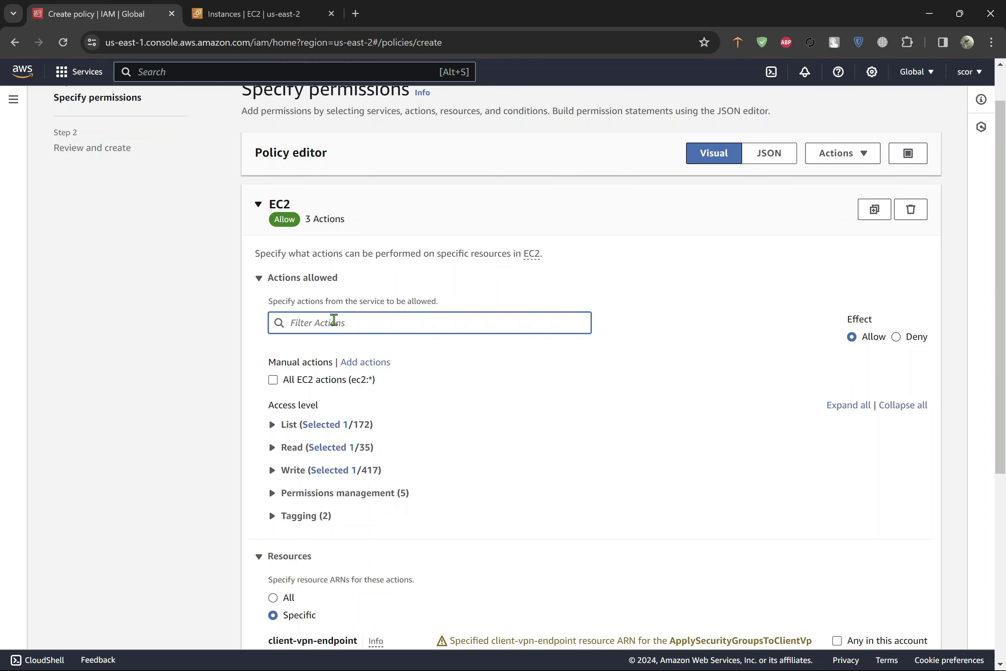
scroll(333, 320, down, 3)
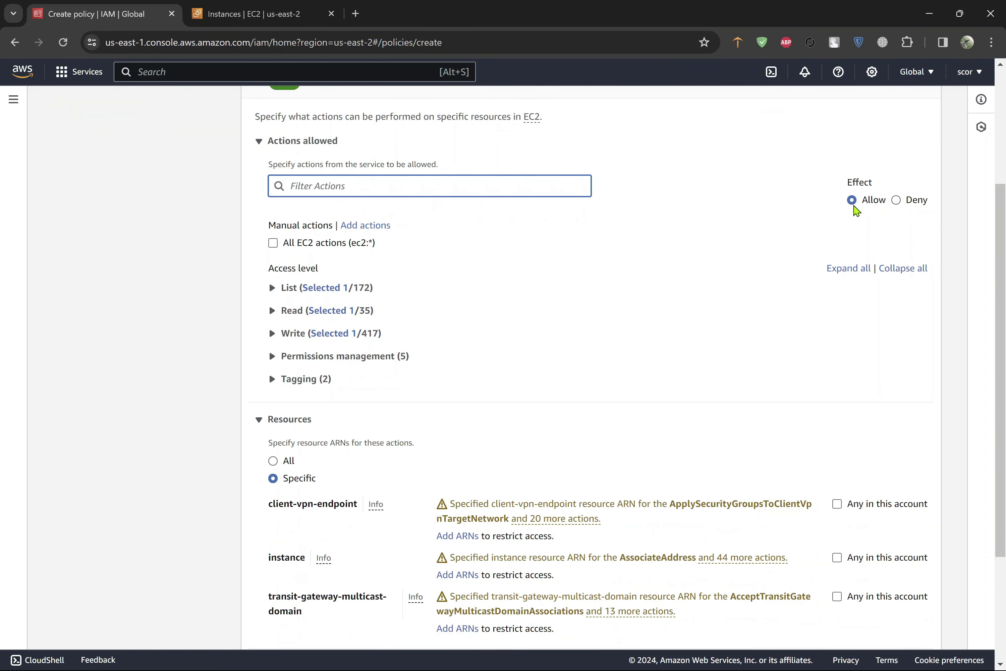
scroll(484, 285, down, 1)
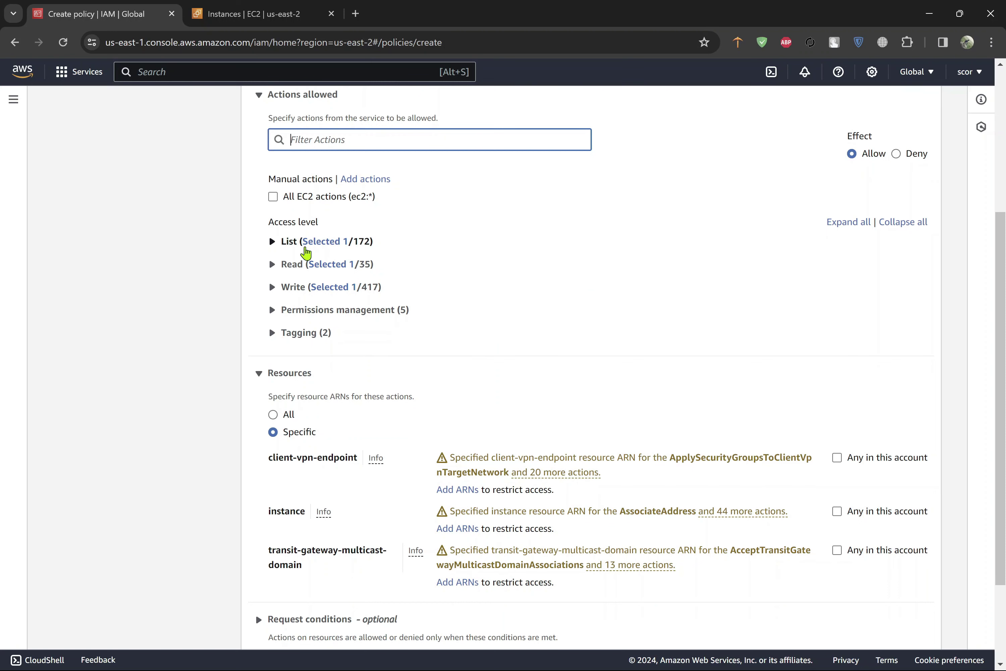
drag(318, 224, 263, 228)
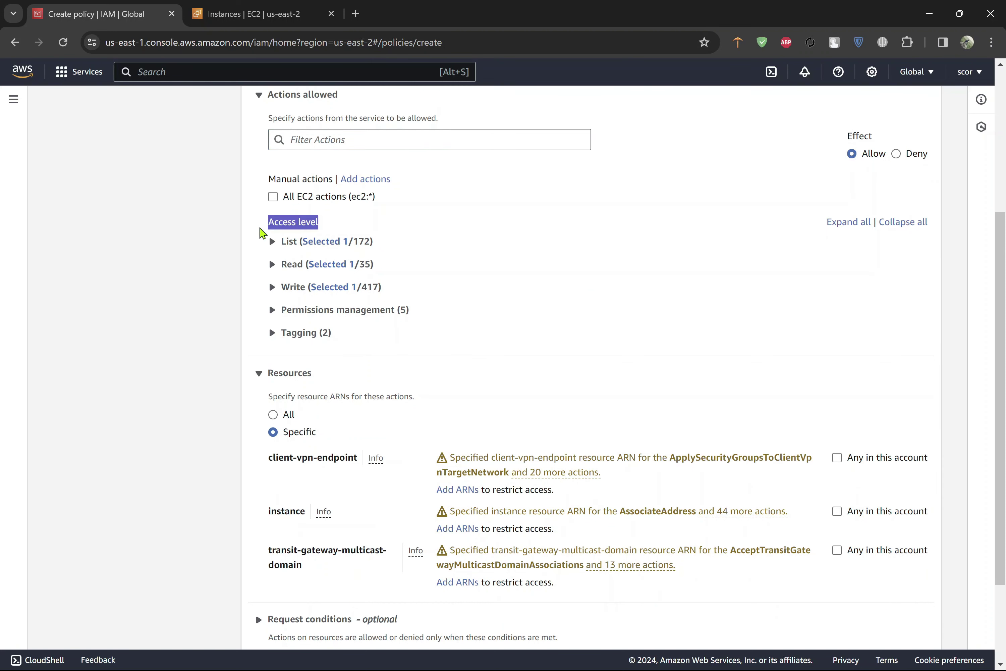
click(273, 243)
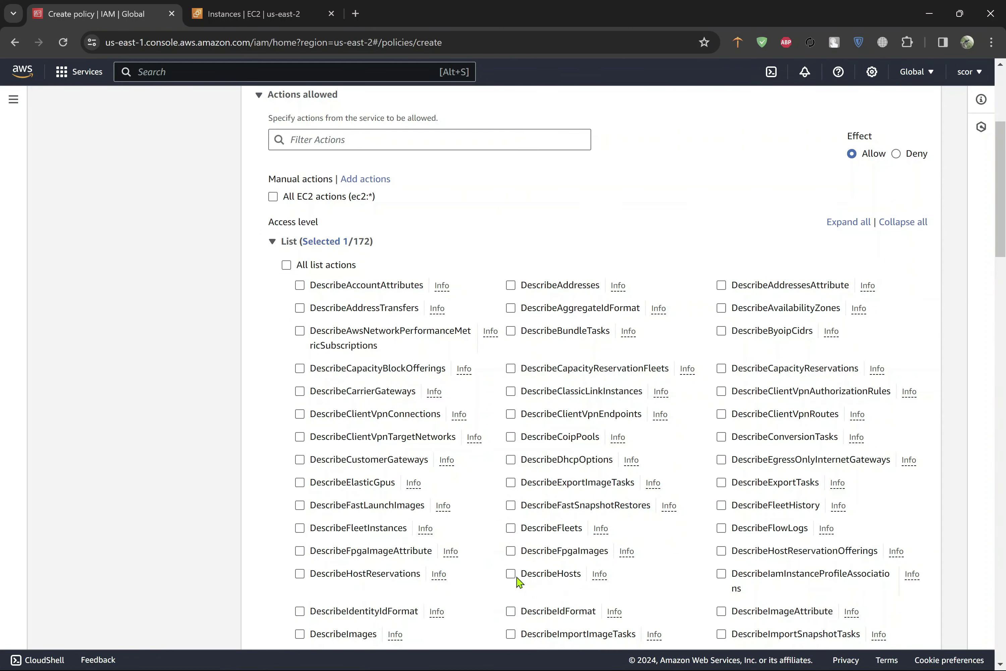
drag(558, 574, 536, 579)
Examine the remaining List actions for EC2 and collapse that access level.
scroll(546, 535, down, 7)
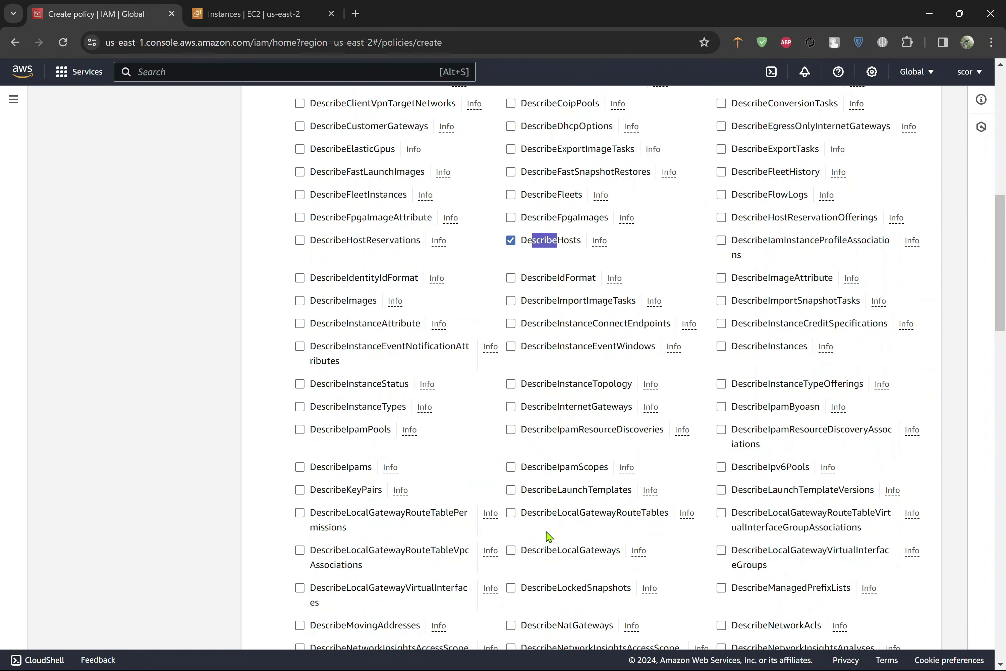
scroll(559, 465, down, 8)
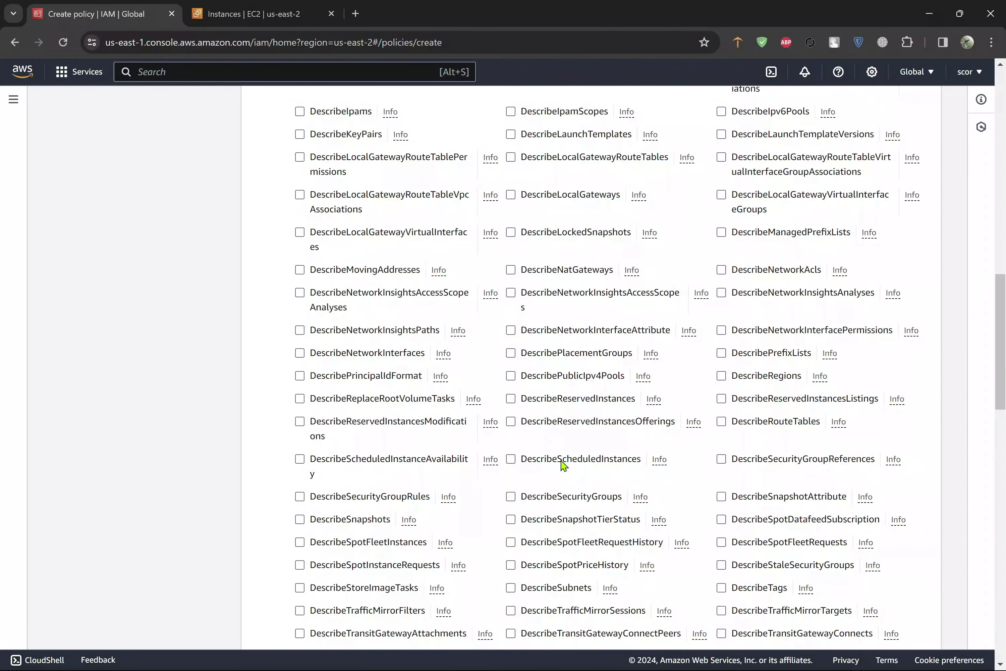
scroll(562, 465, down, 15)
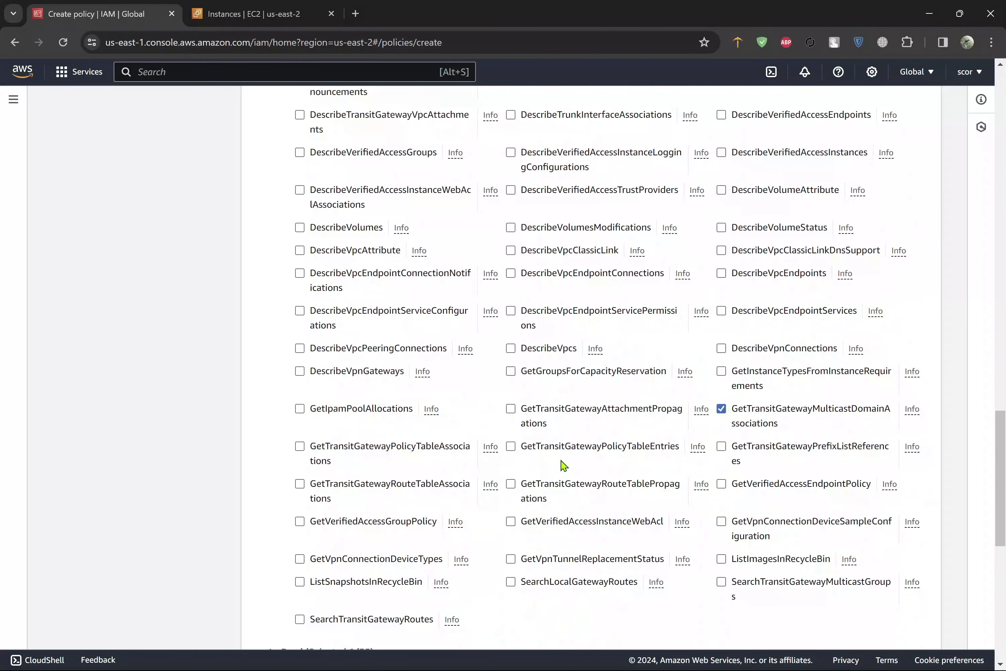
scroll(563, 465, down, 3)
scroll(563, 466, up, 20)
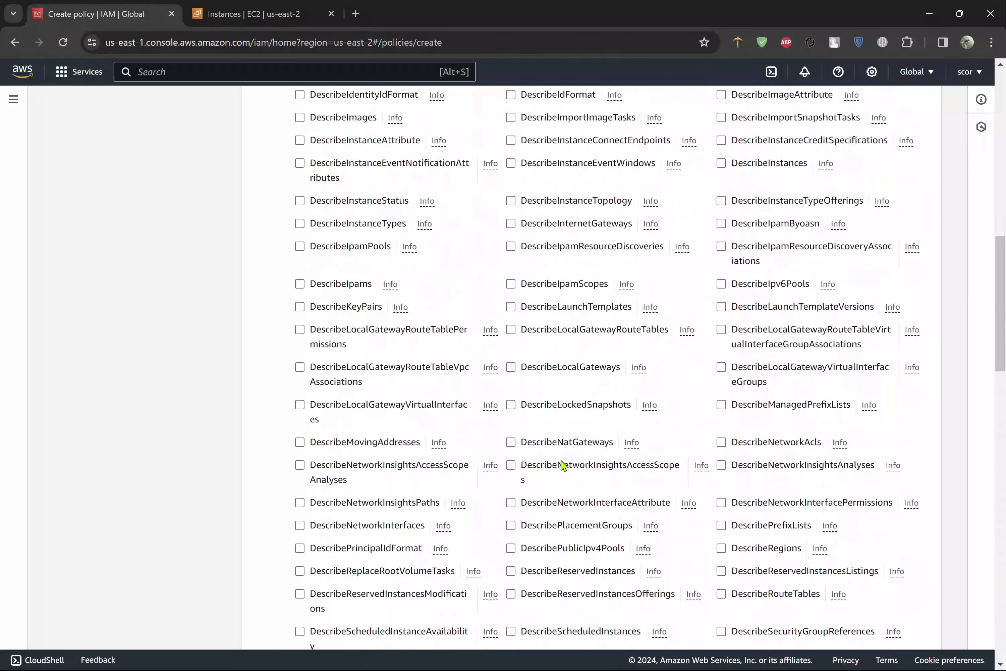
click(273, 440)
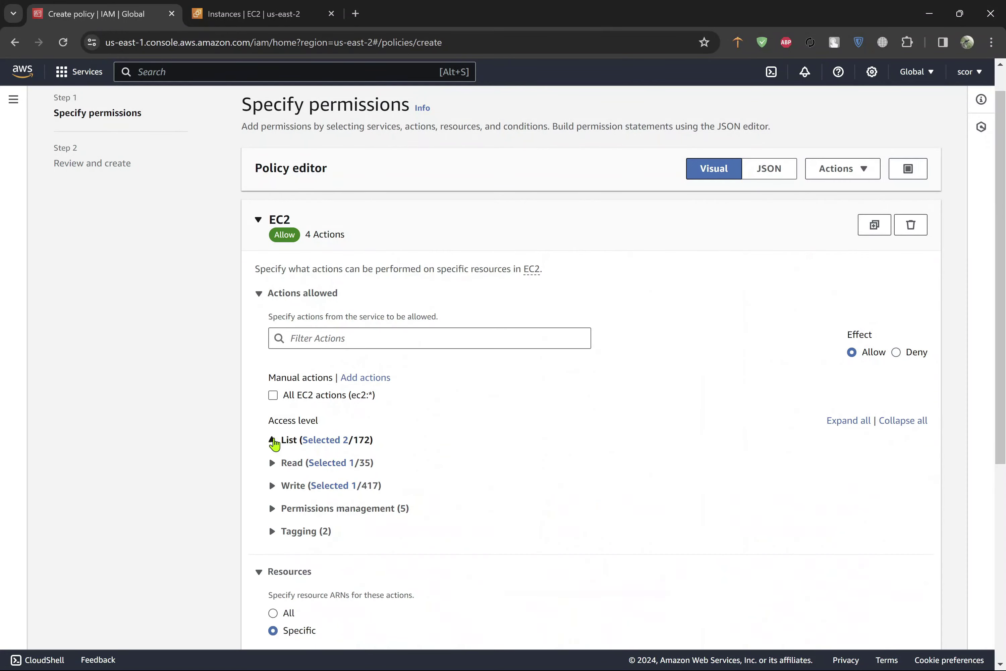
View the form for adding an EC2 action manually, and close it without adding one.
scroll(274, 444, down, 2)
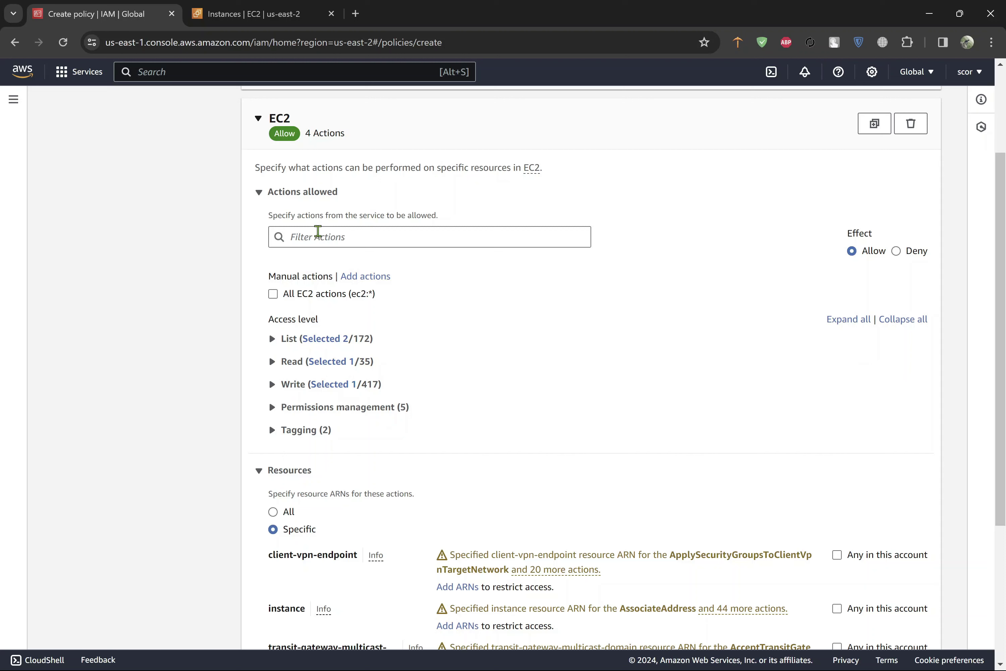
click(325, 233)
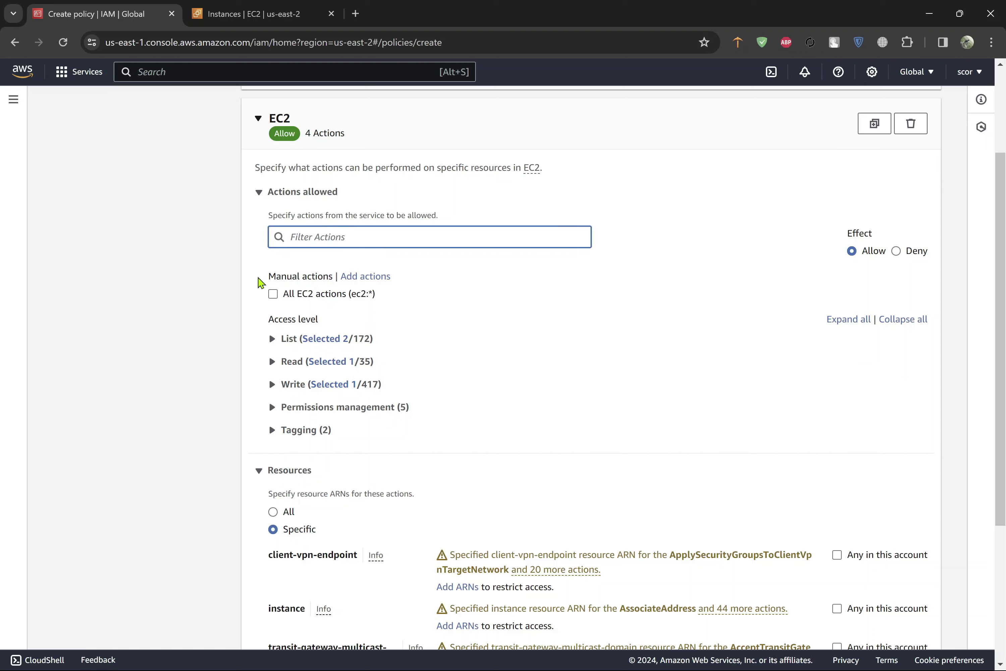
click(363, 282)
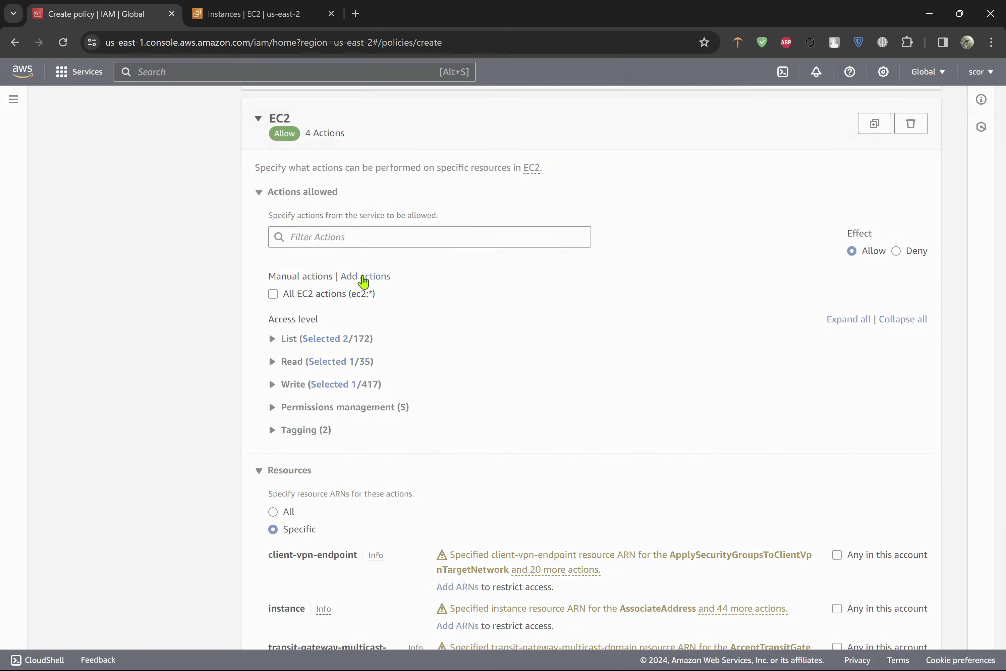
click(406, 356)
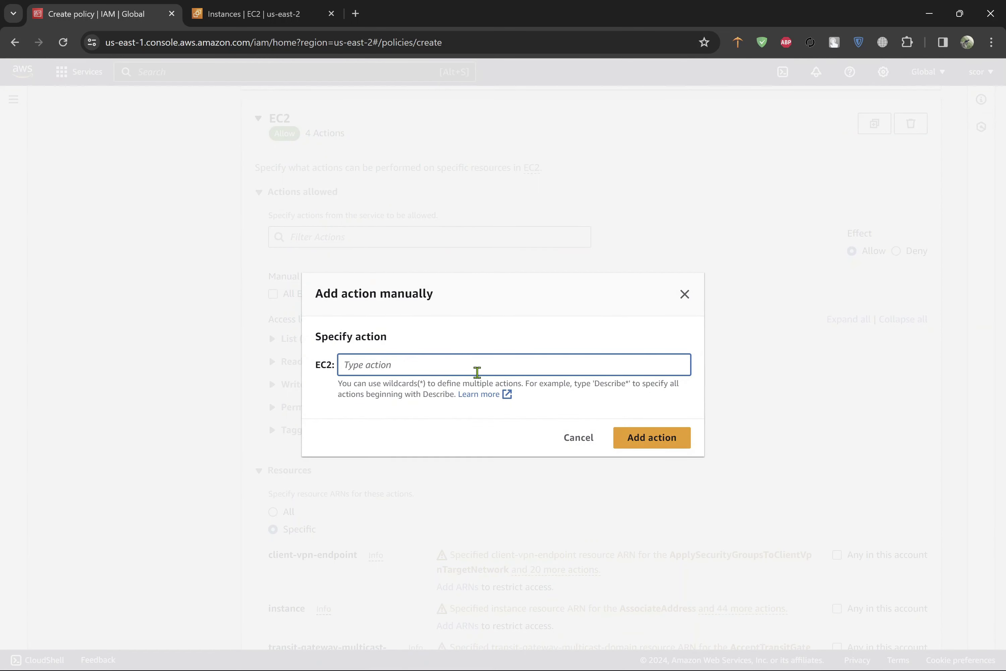
click(582, 439)
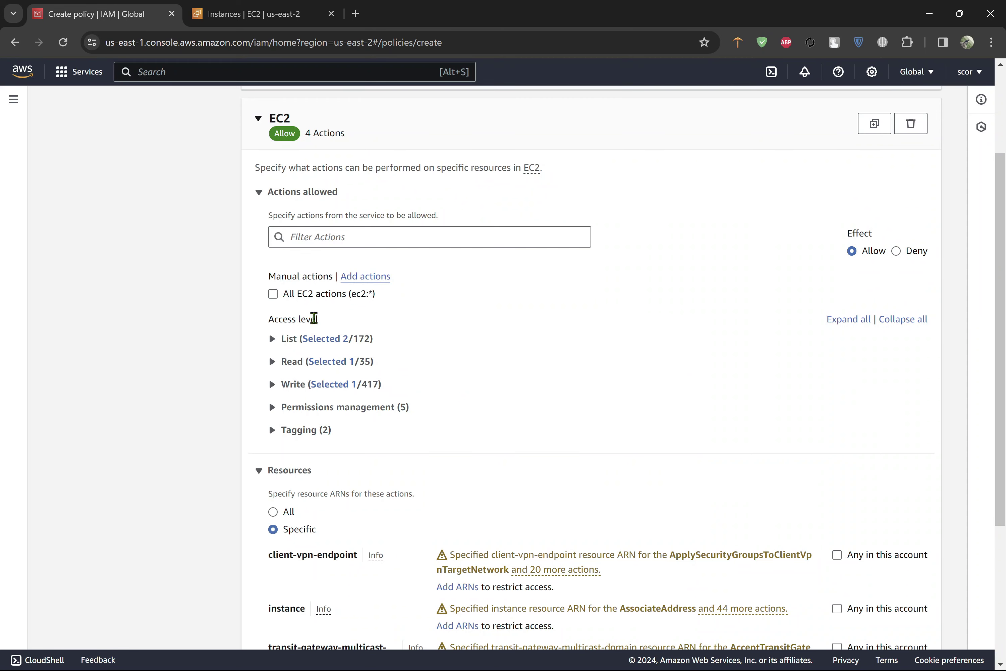
Allow all EC2 actions (ec2:*) and review the additional required permissions and the resource types involved.
click(273, 294)
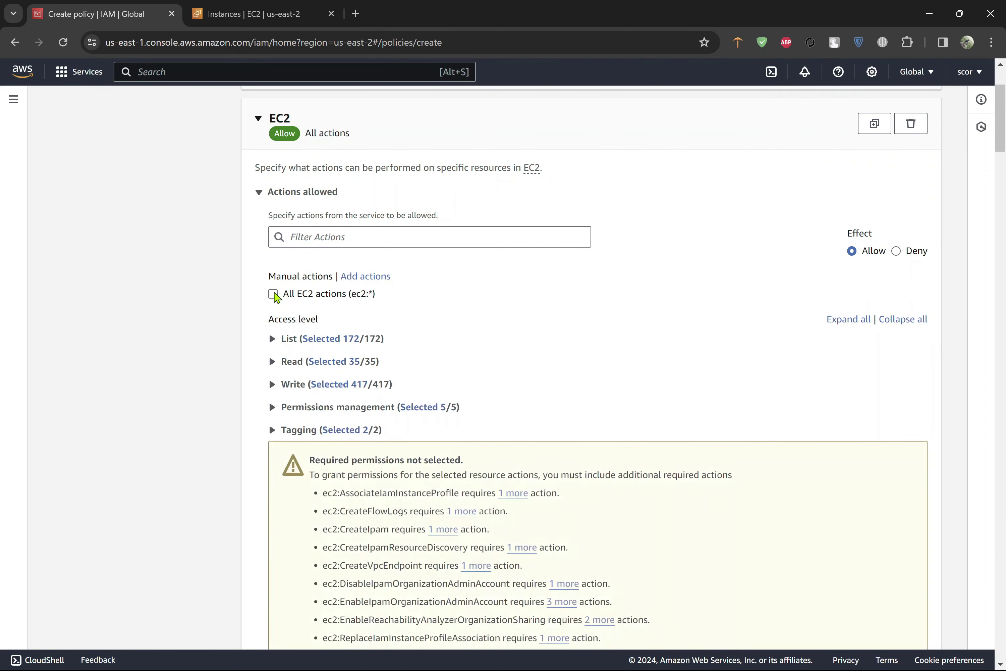
scroll(526, 389, down, 5)
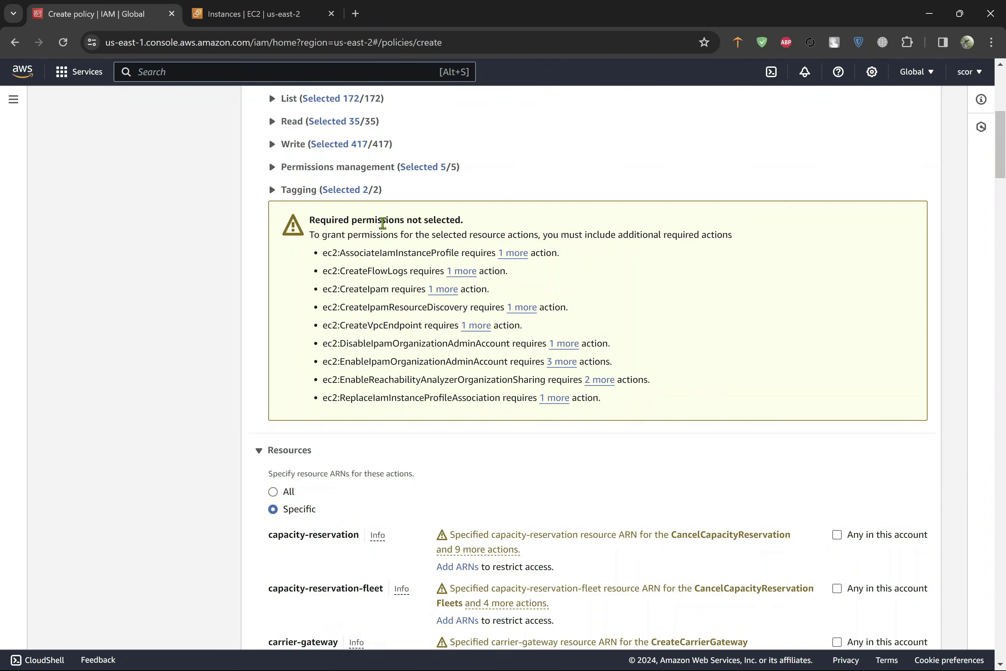
scroll(476, 234, up, 3)
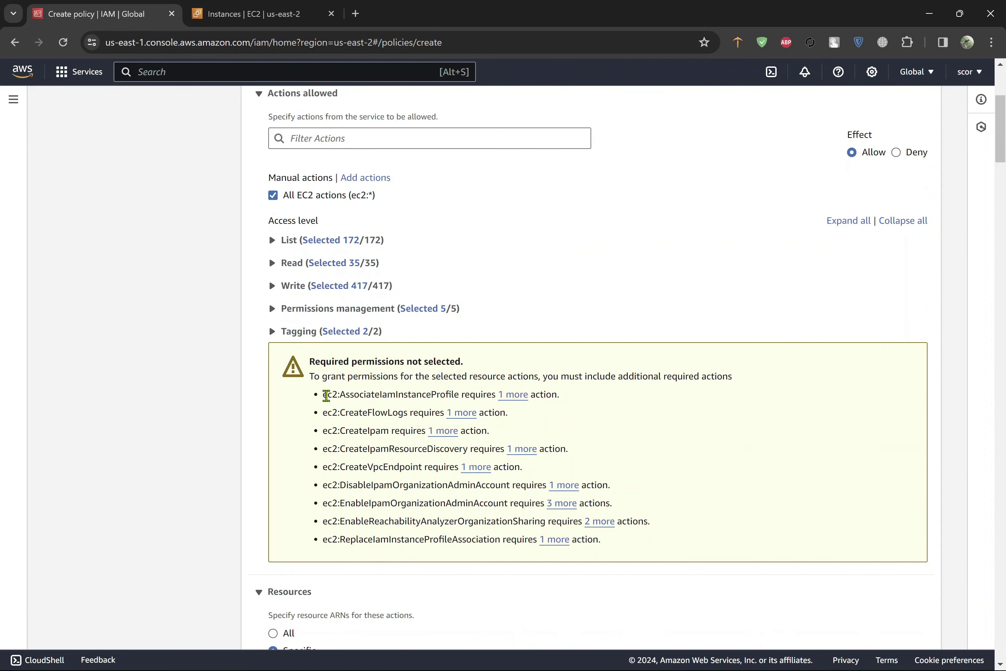
drag(323, 394, 499, 394)
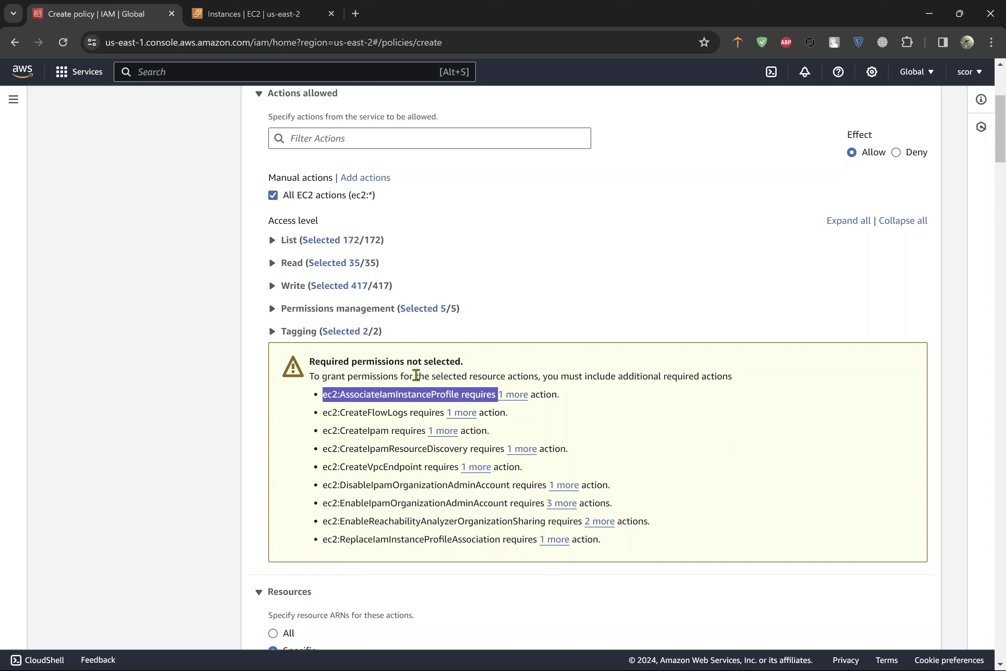
scroll(416, 375, down, 5)
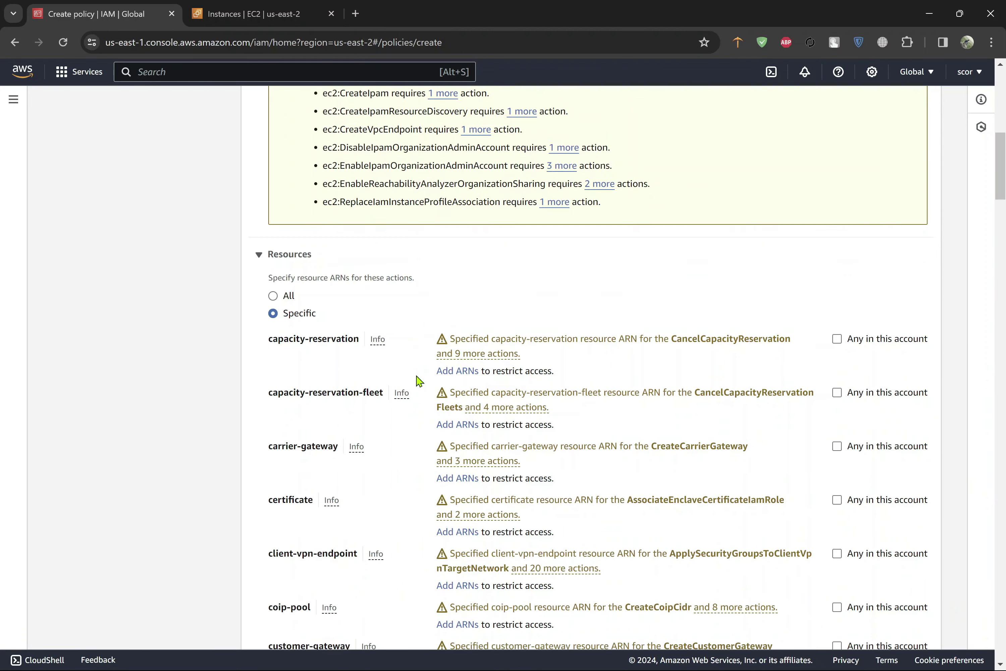
scroll(418, 381, up, 8)
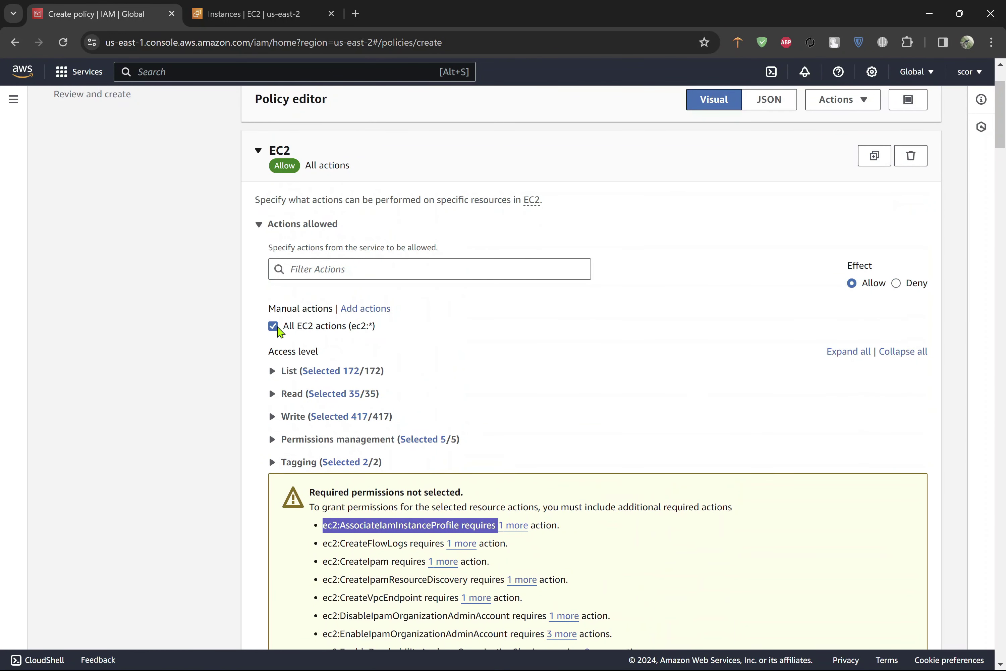
Deselect the option that allows all EC2 actions.
click(278, 328)
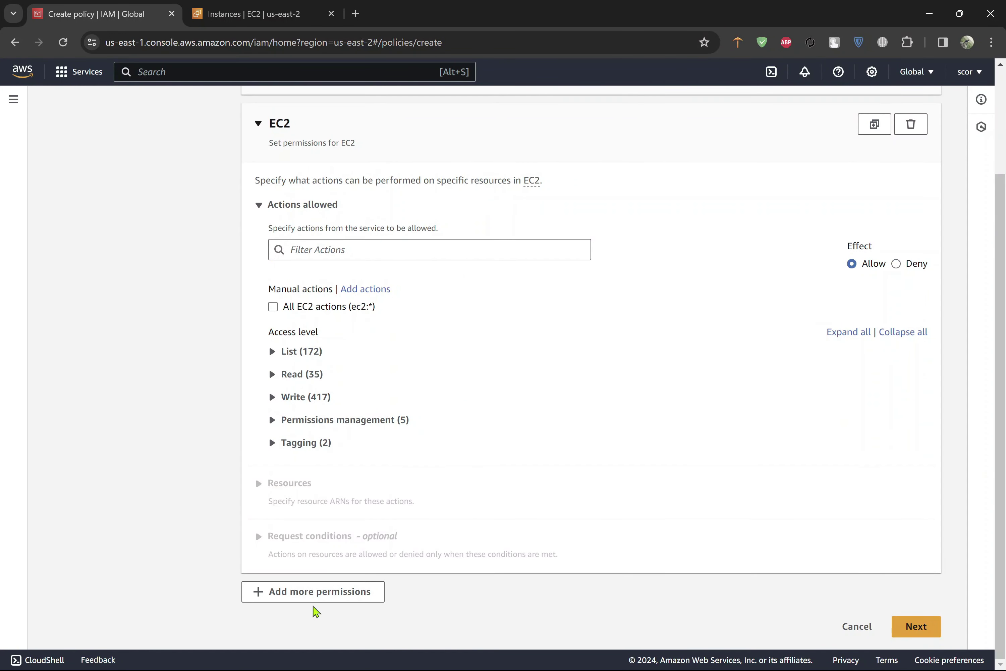
Add a further permission block for the S3 service, and remove it from the policy again.
click(351, 597)
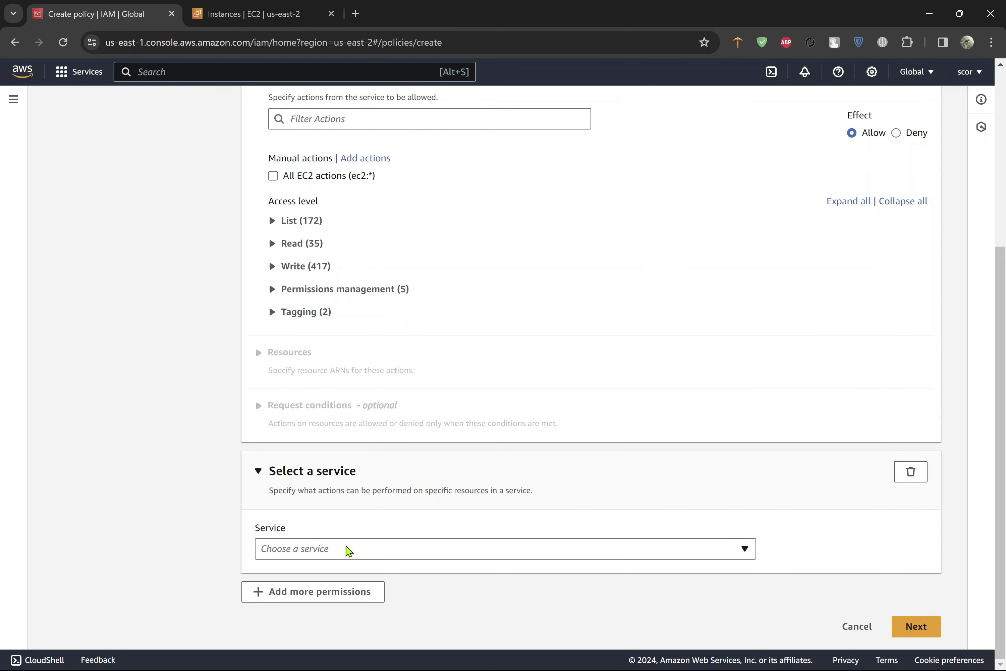
click(349, 549)
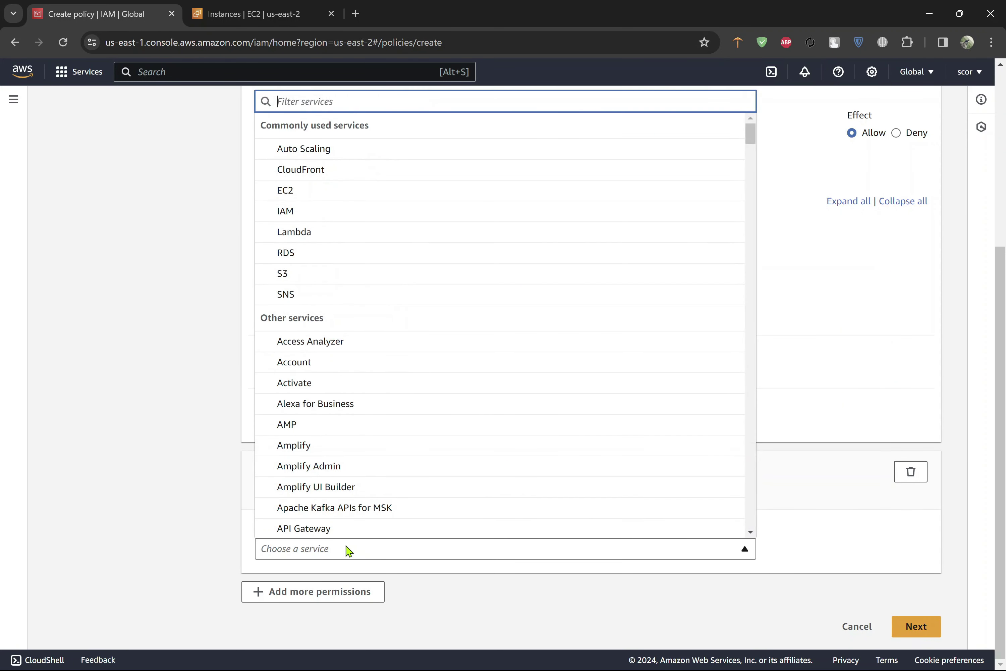
click(282, 273)
scroll(219, 540, down, 4)
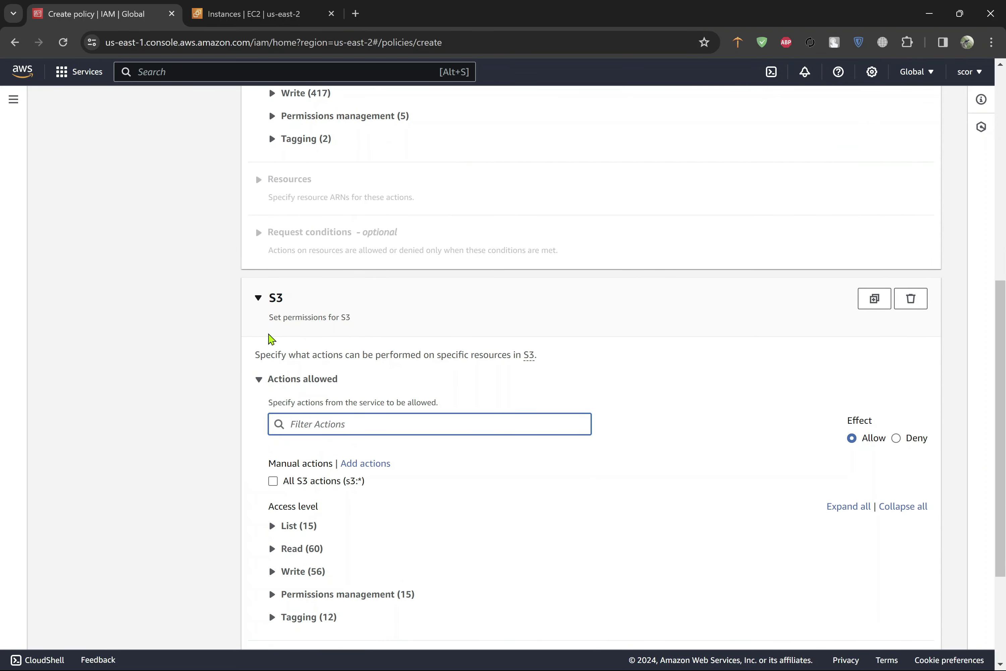
click(259, 298)
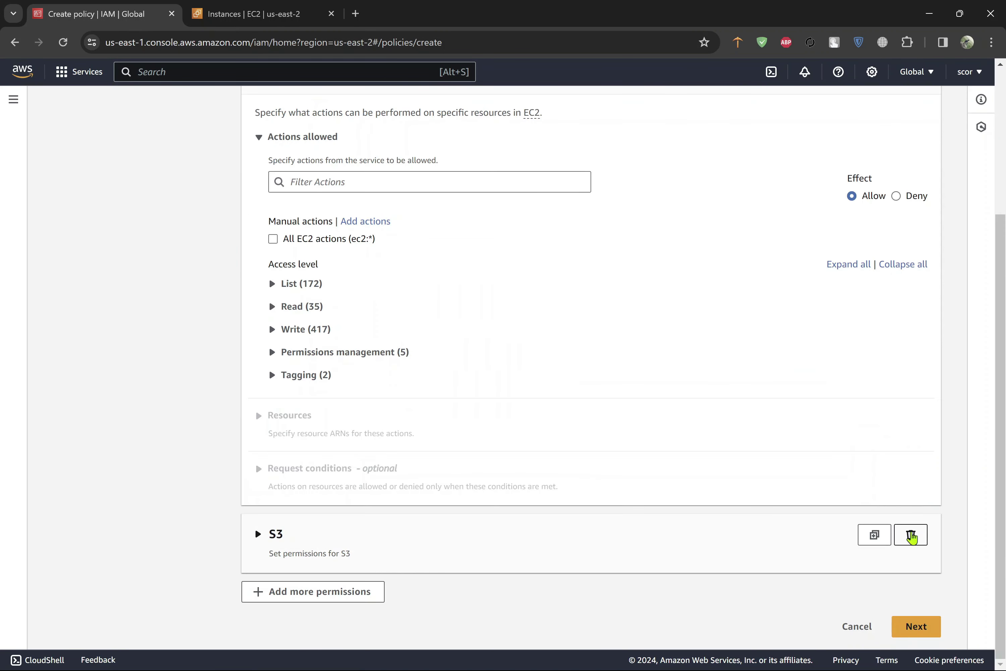
click(911, 535)
Try to continue to the review stage with no EC2 action selected.
click(913, 627)
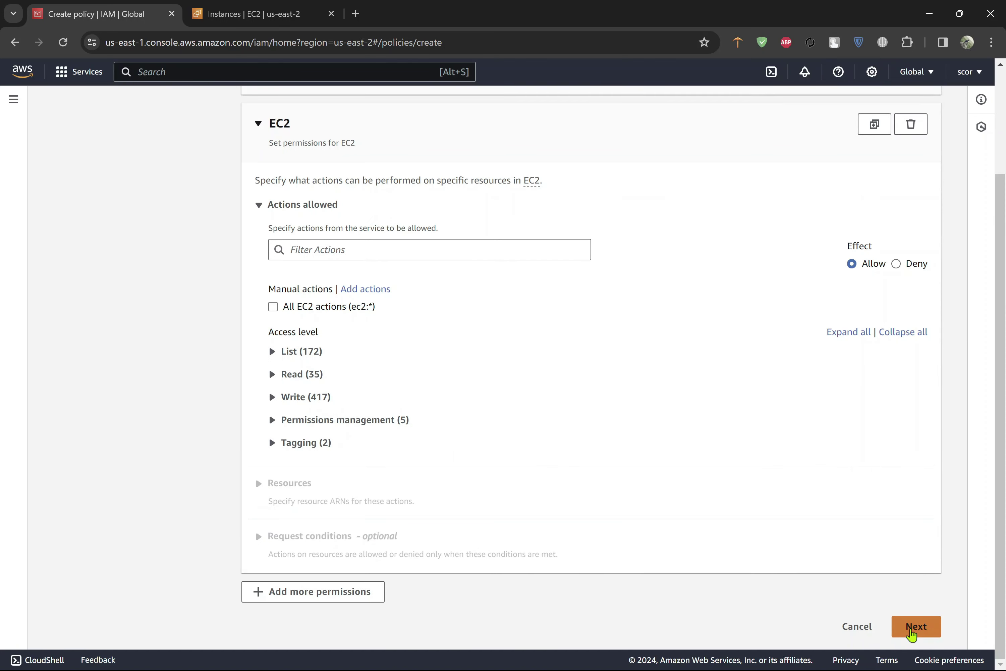
scroll(503, 368, down, 1)
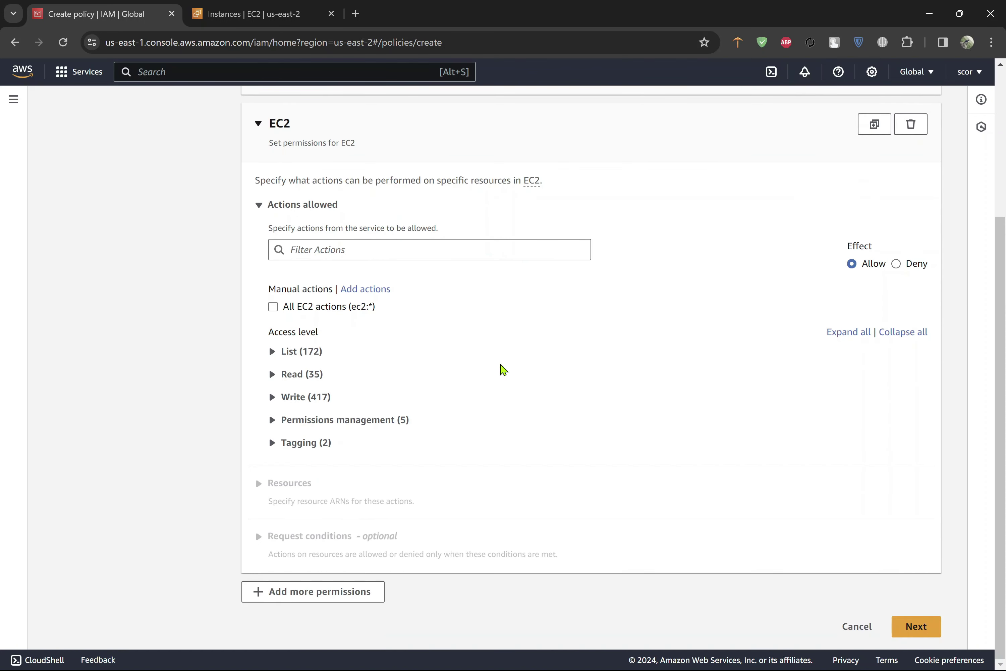
scroll(502, 368, up, 3)
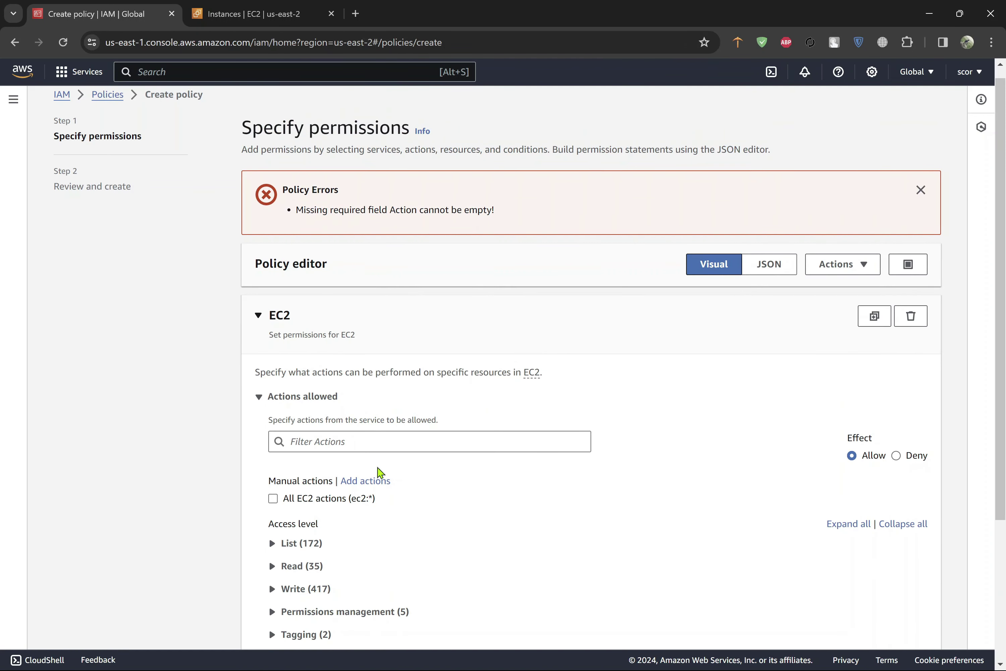
Filter the EC2 actions by "desc" and allow the DescribeAccountAttributes action.
scroll(332, 490, down, 2)
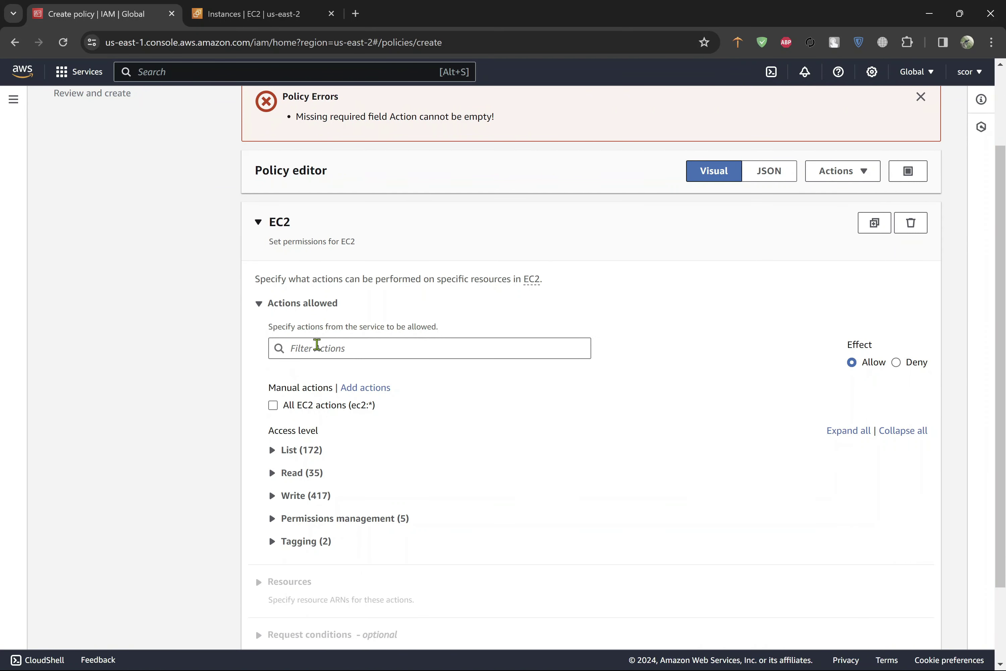
click(456, 353)
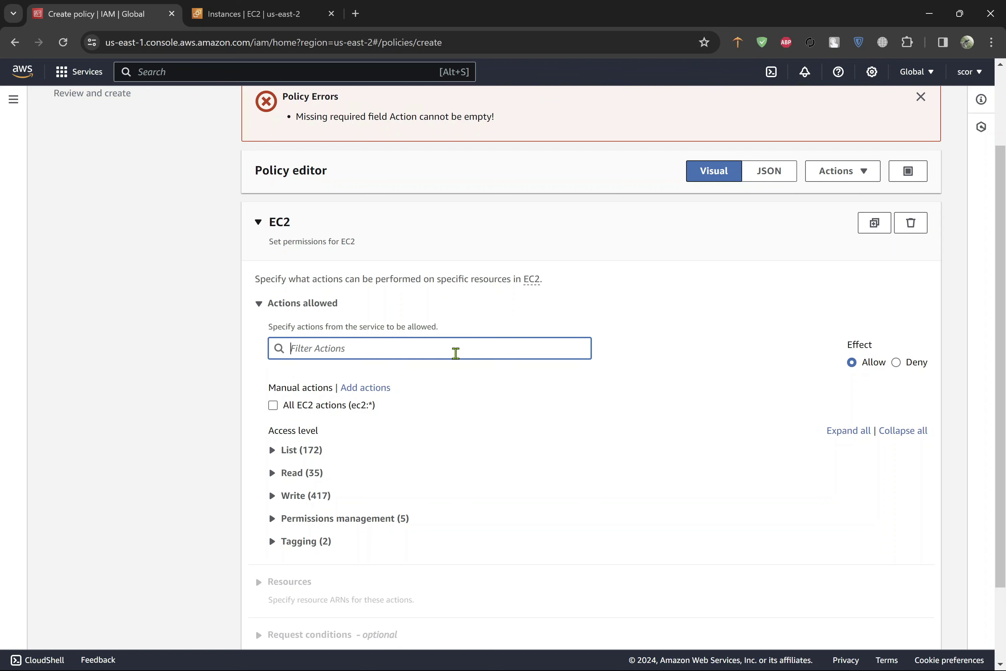
text(decs)
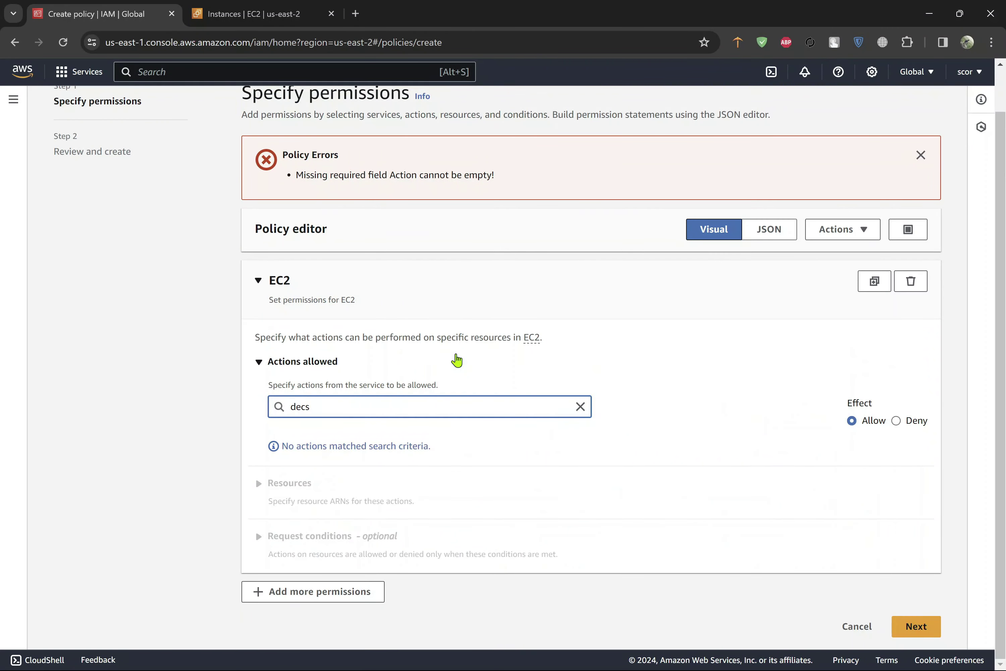
key(BackSpace)
key(BackSpace)
text(sc)
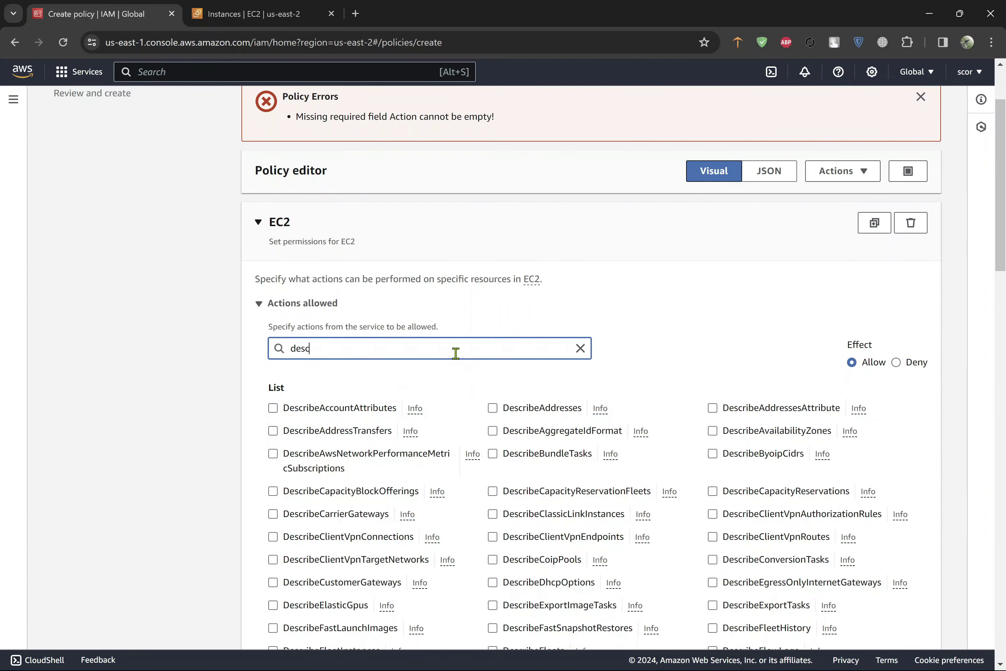
click(272, 408)
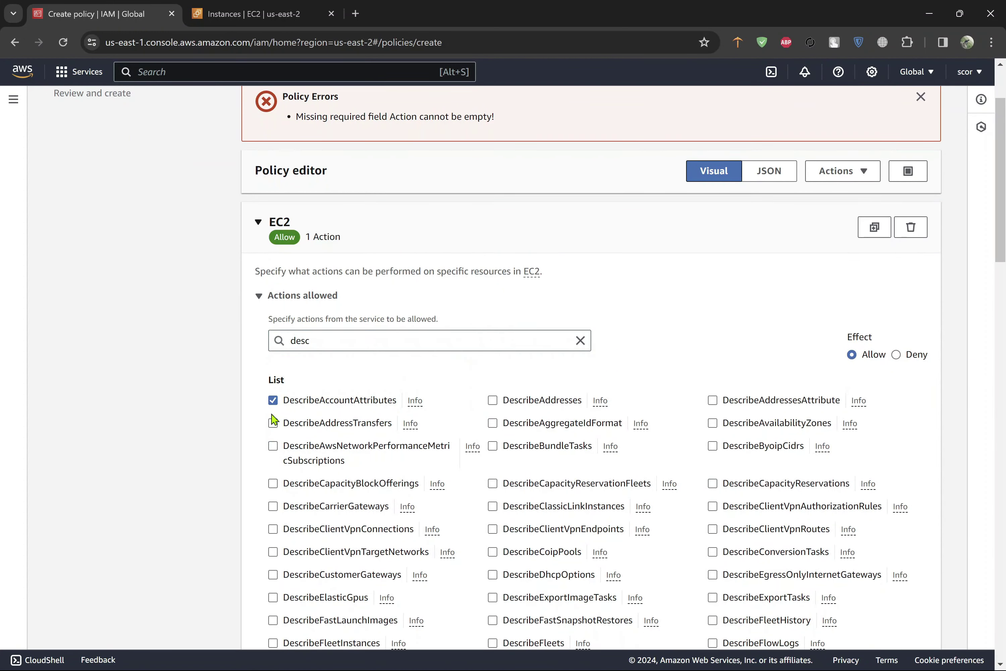
Continue to the review stage and name the policy policycustom.
scroll(456, 407, down, 15)
scroll(575, 421, down, 10)
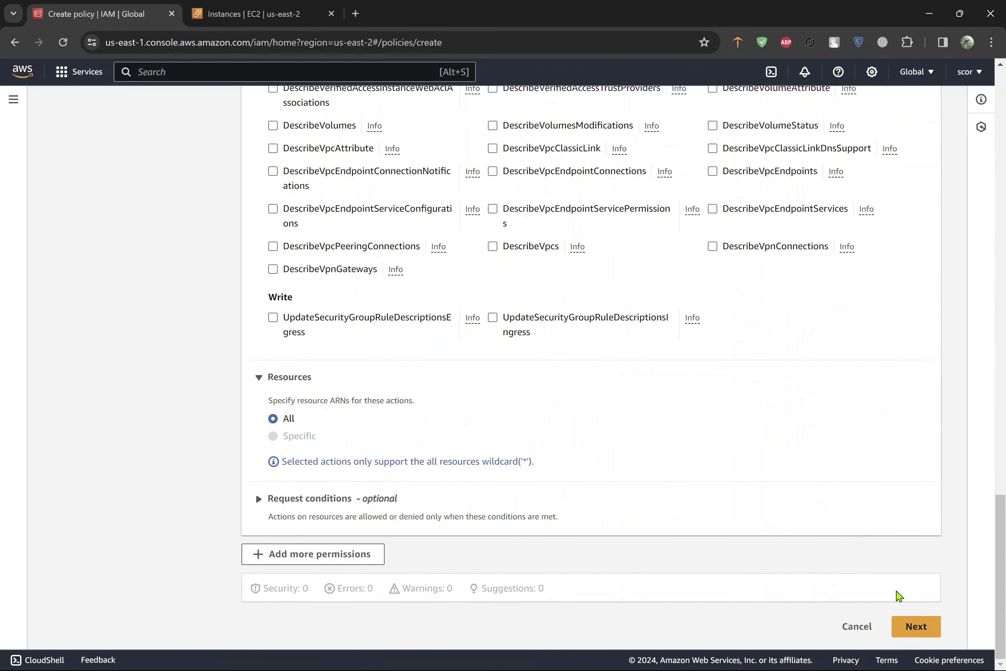
click(913, 626)
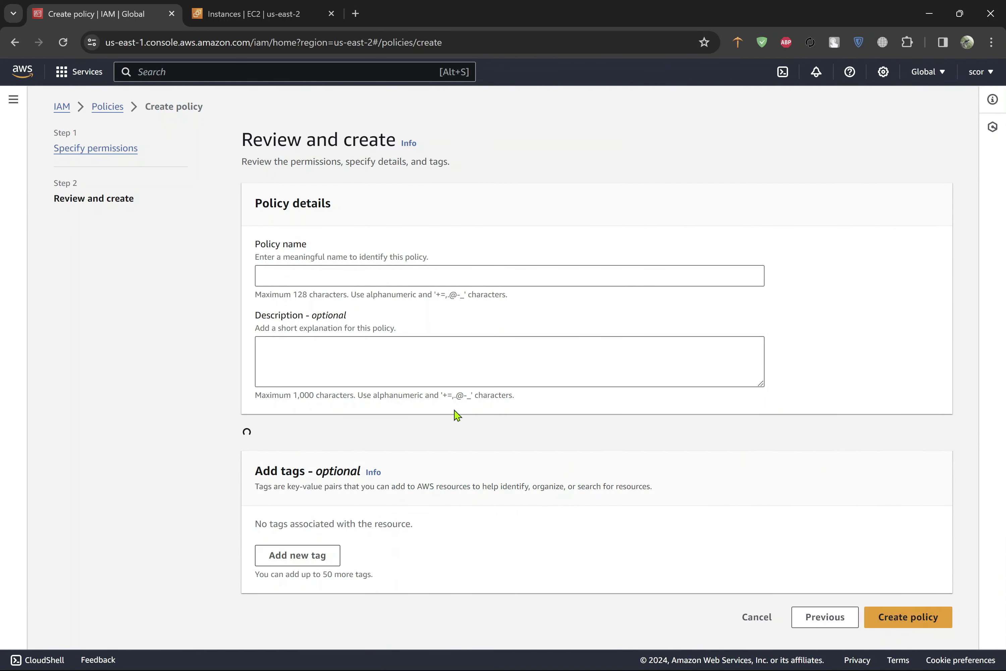
click(331, 274)
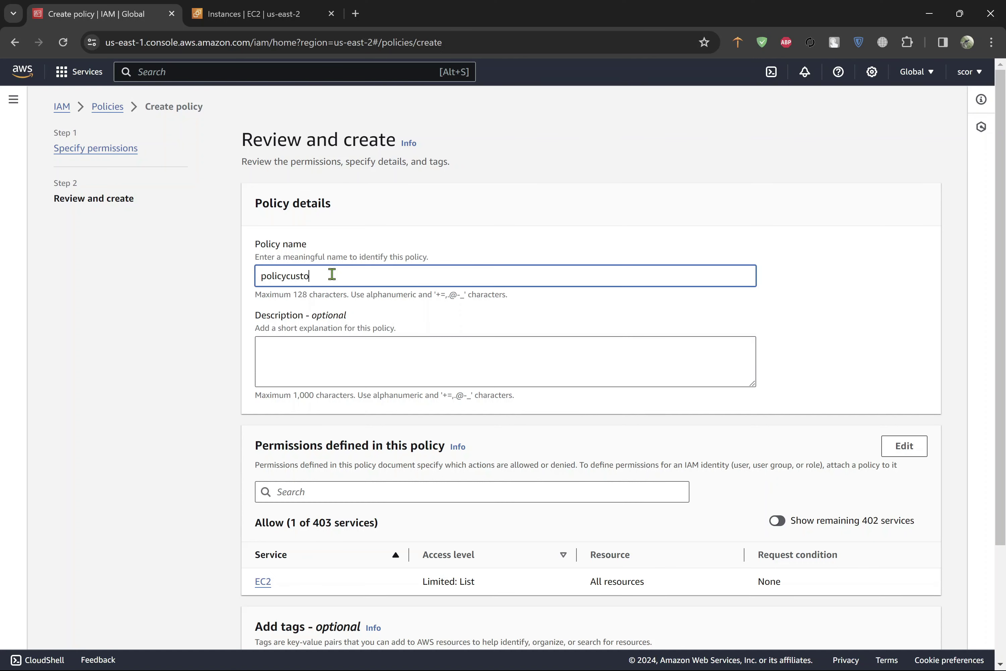
drag(289, 274, 260, 274)
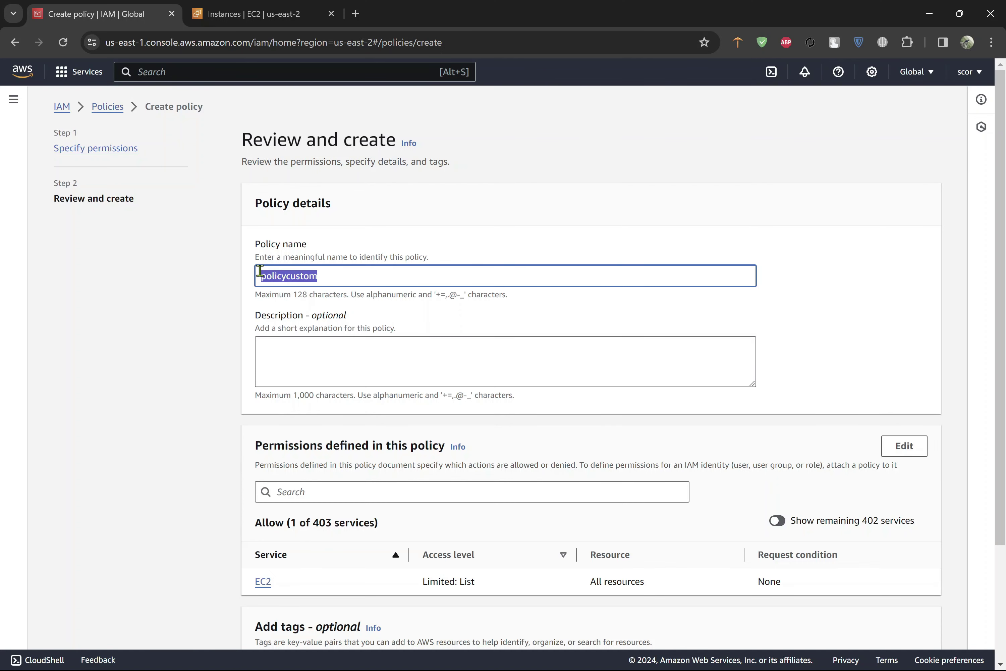
click(343, 327)
Review the service, access level, resource and request condition defined in the policy, and create it.
scroll(344, 325, down, 3)
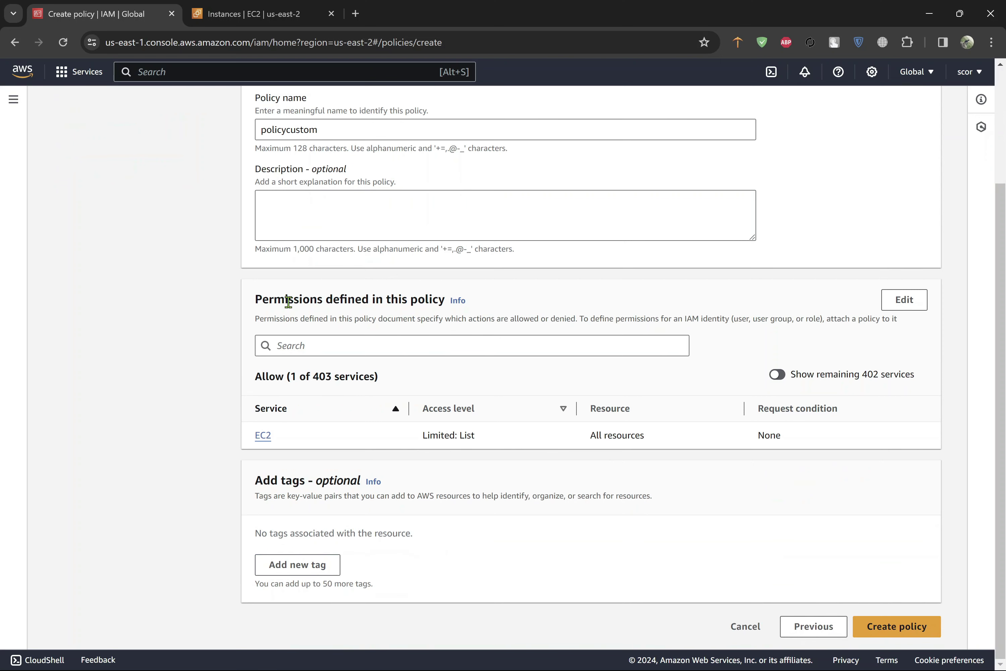
drag(288, 302, 426, 296)
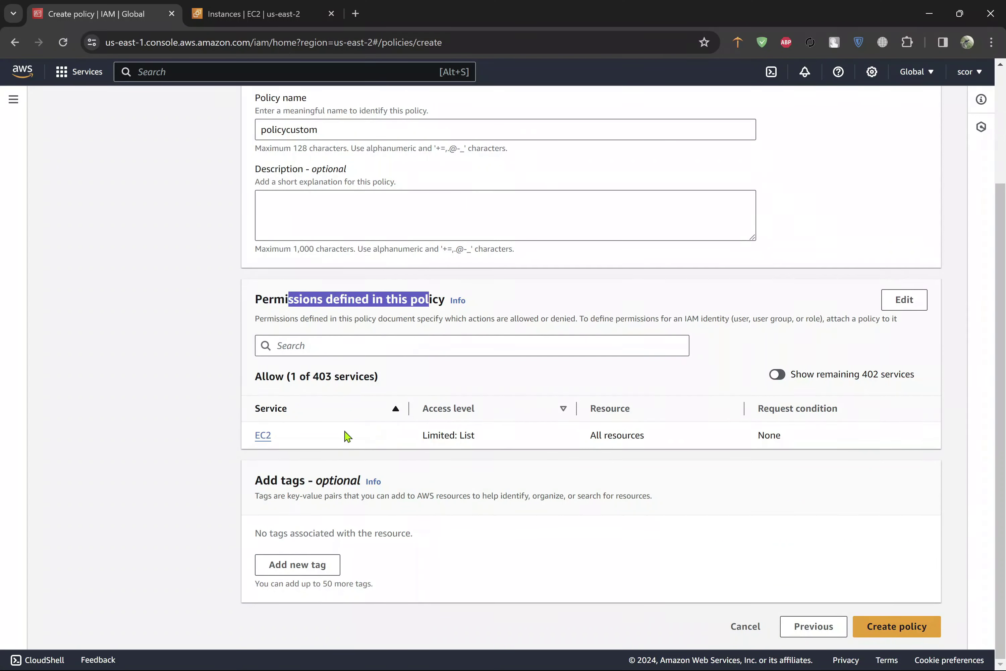
drag(325, 440, 256, 438)
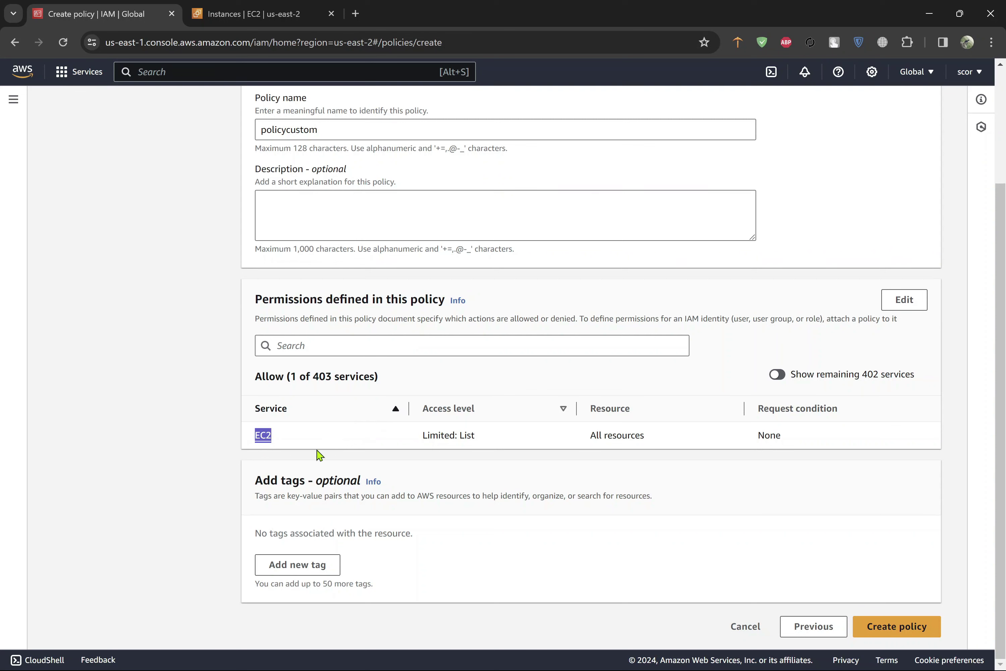
drag(480, 438, 428, 439)
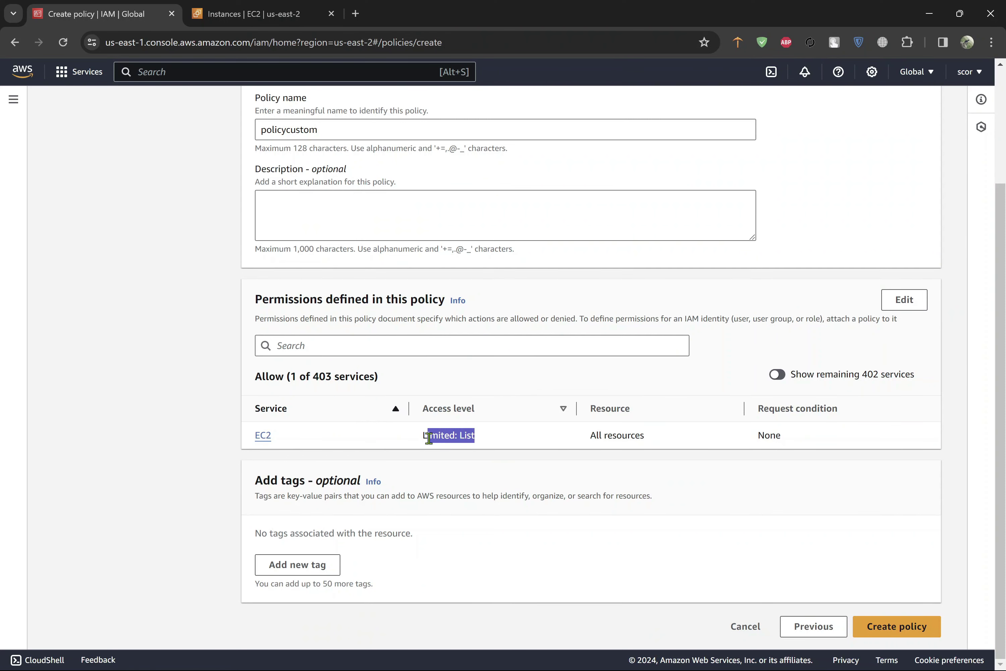
click(488, 448)
drag(648, 440, 587, 442)
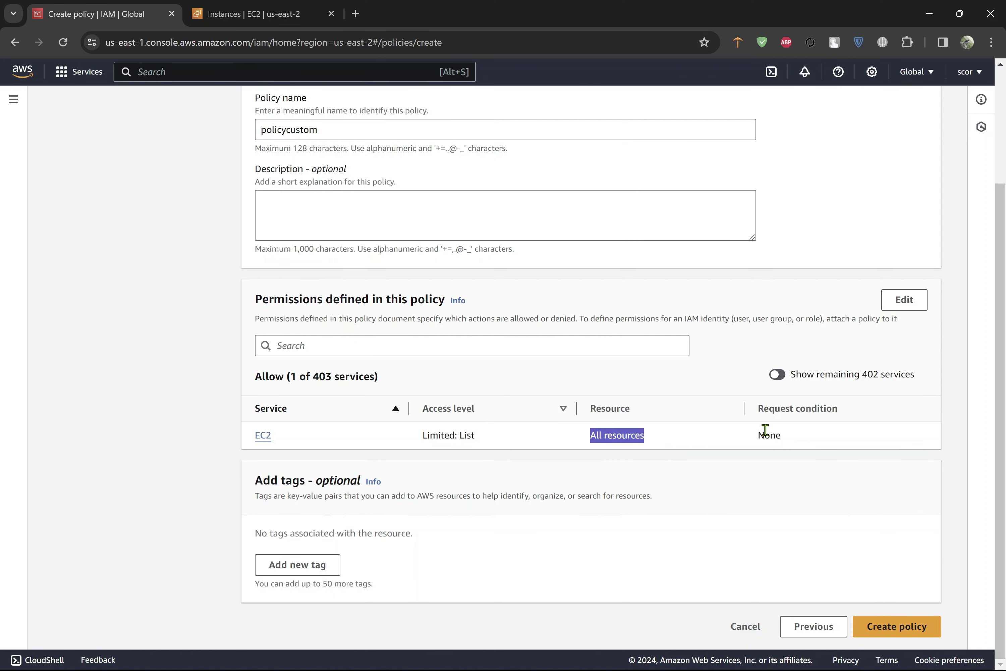
drag(784, 439, 755, 442)
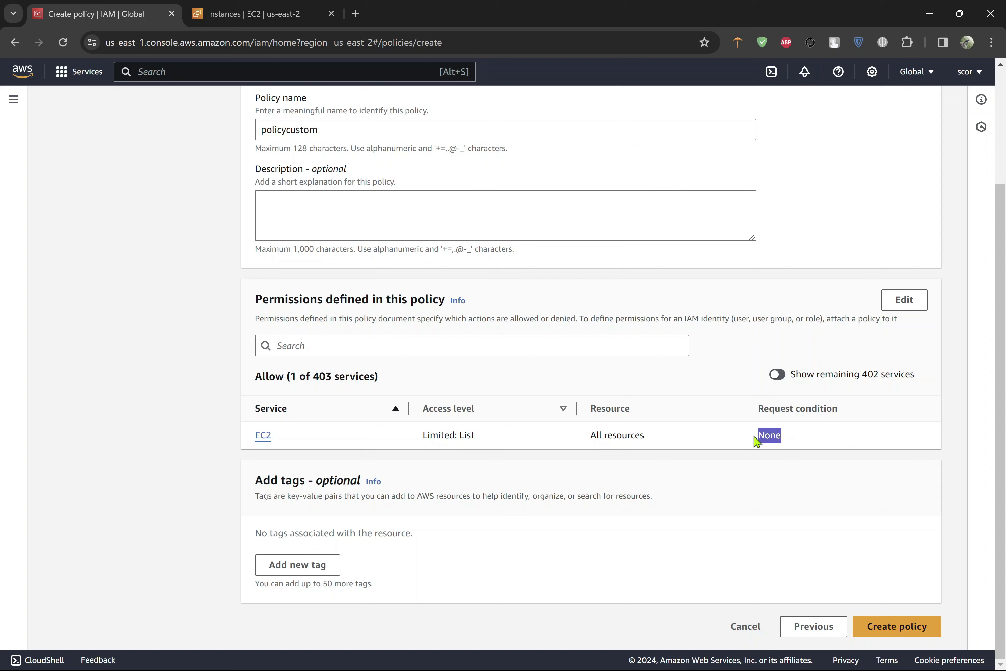
click(280, 495)
click(863, 629)
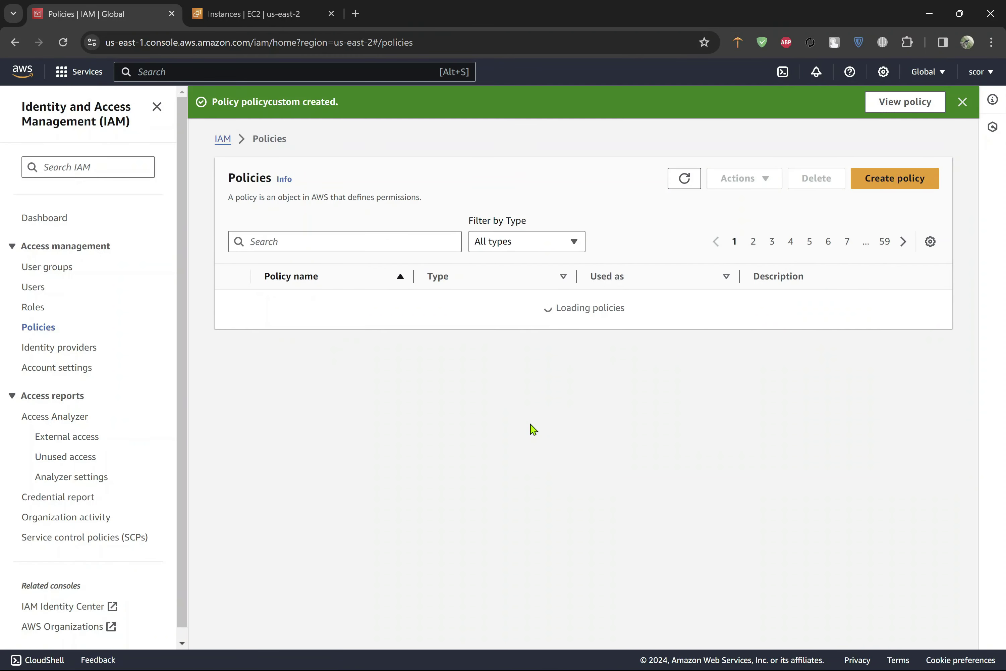
Search the IAM policy list for "policycus".
scroll(422, 512, down, 4)
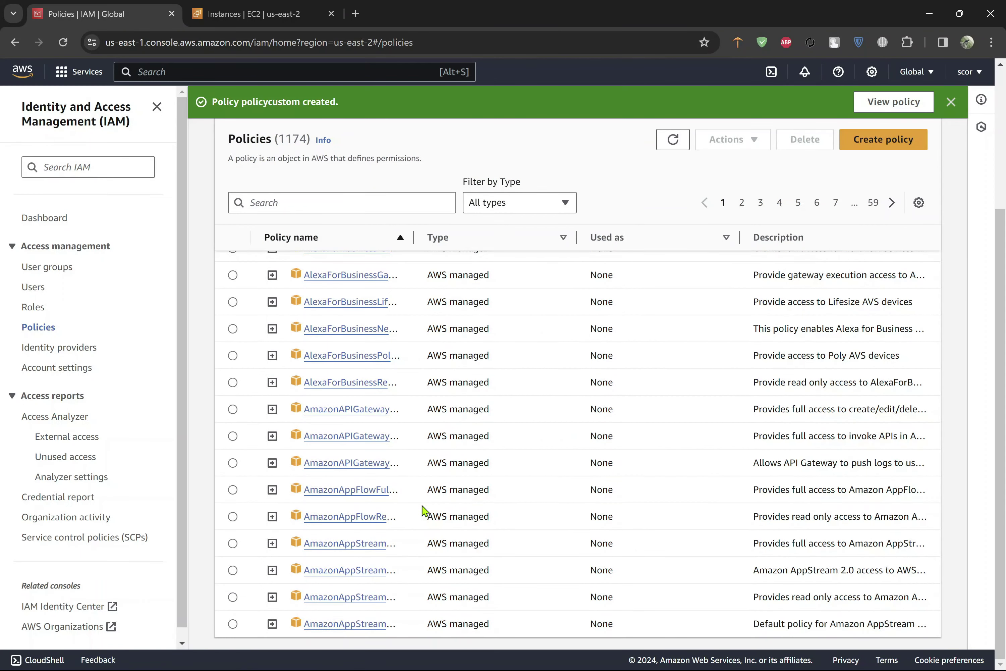
scroll(423, 512, up, 5)
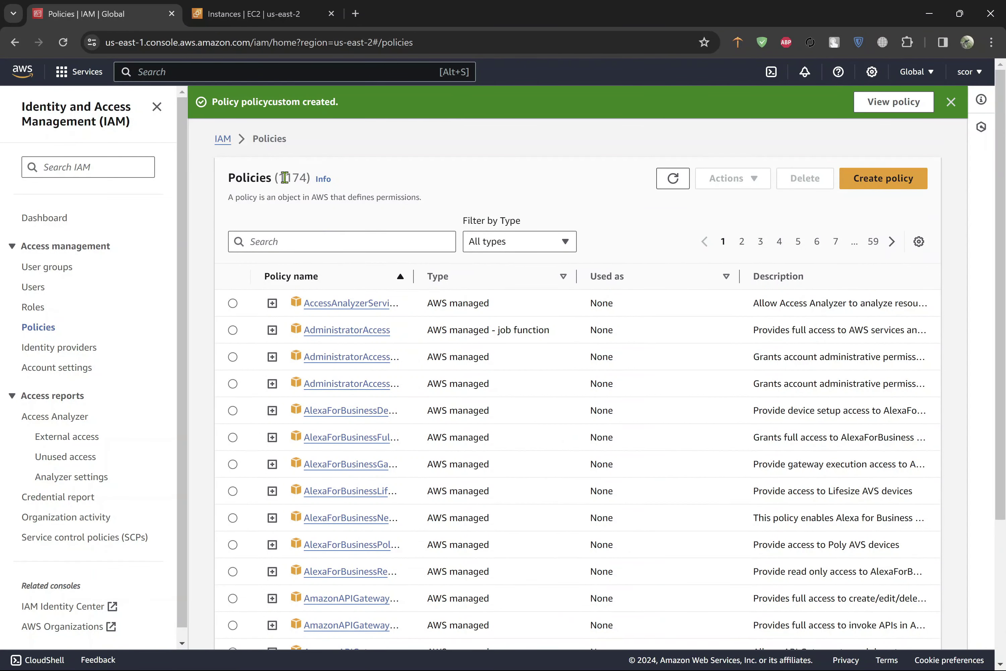
drag(278, 178, 298, 177)
click(313, 252)
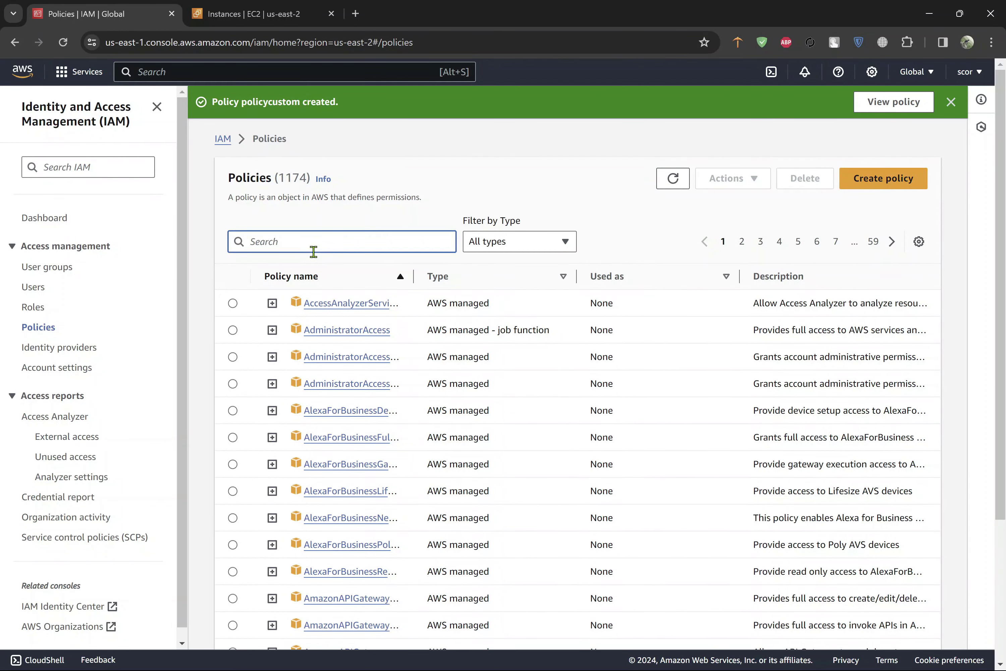
text(pol)
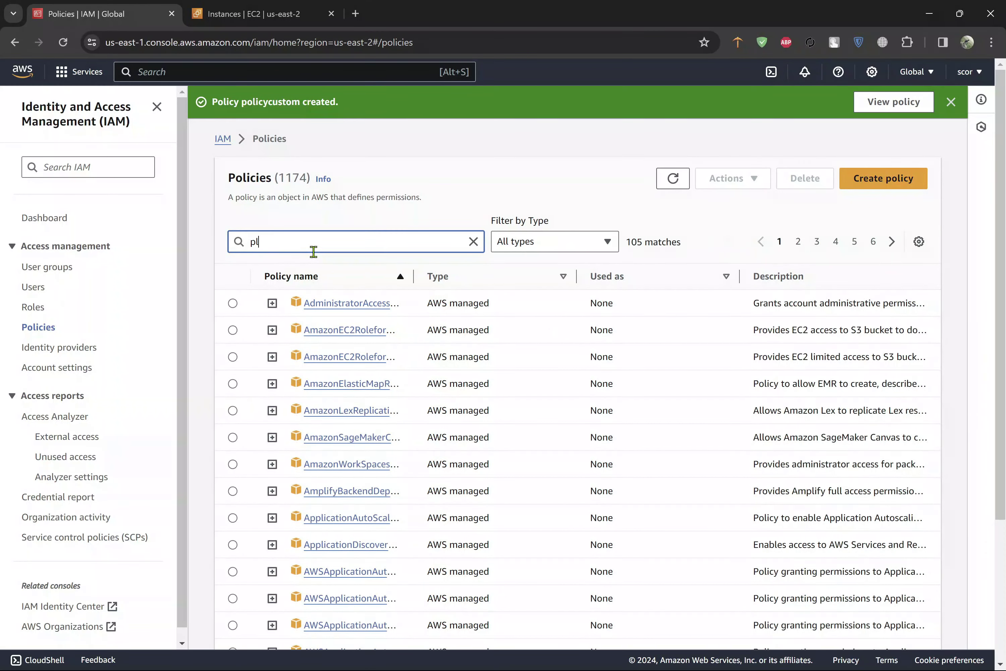
key(BackSpace)
key(BackSpace)
text(olicy)
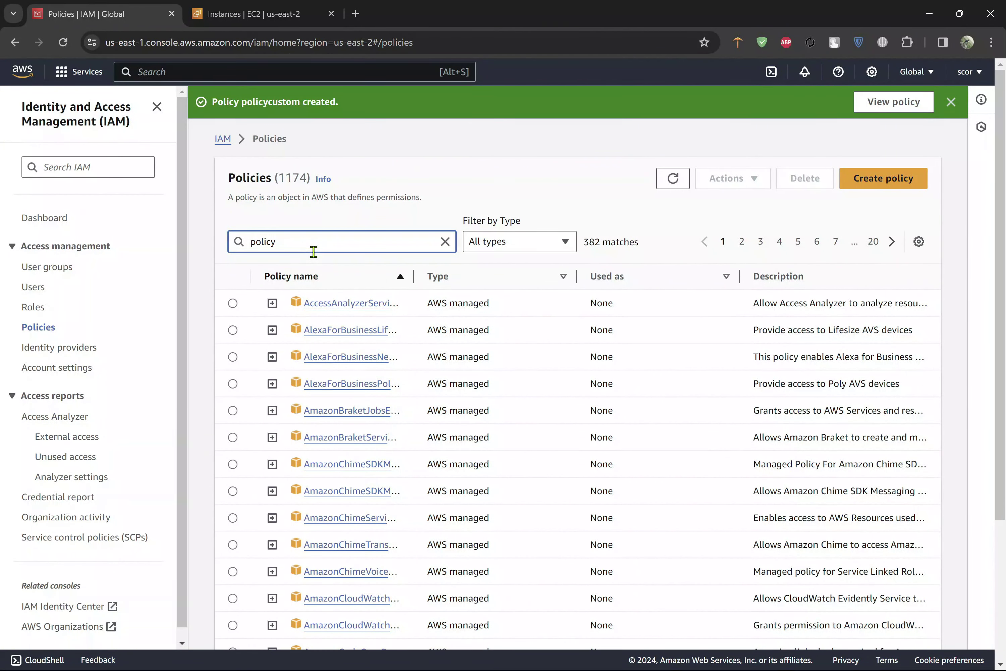
text(cus)
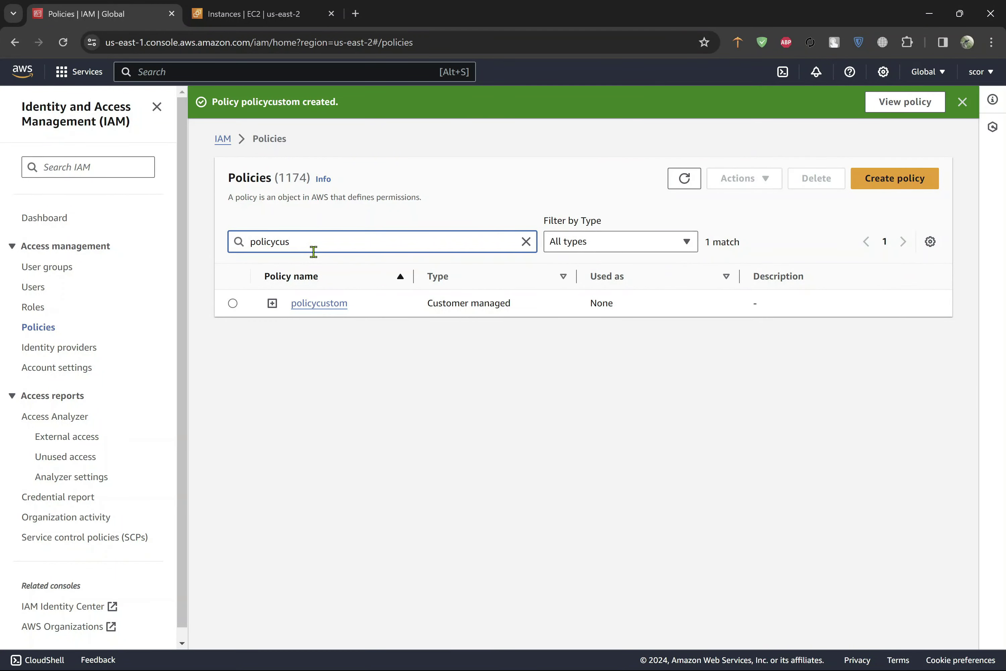
Expand the policycustom policy in the list and examine its JSON document.
click(272, 303)
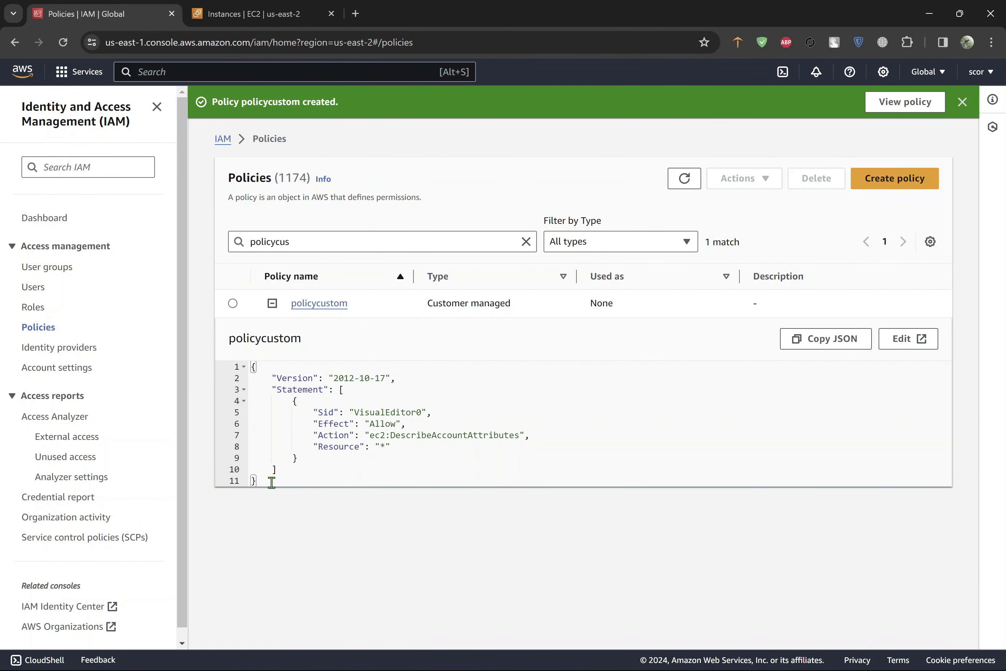
drag(272, 482, 254, 377)
click(380, 429)
Delete the policycustom policy, confirming the deletion with the policy's name.
click(233, 304)
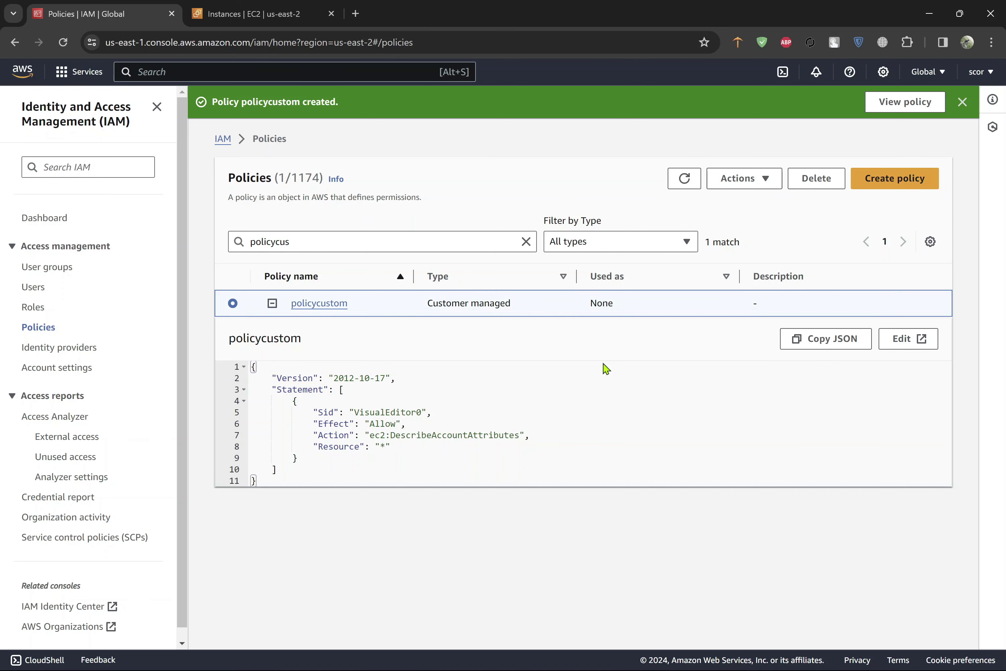
click(816, 179)
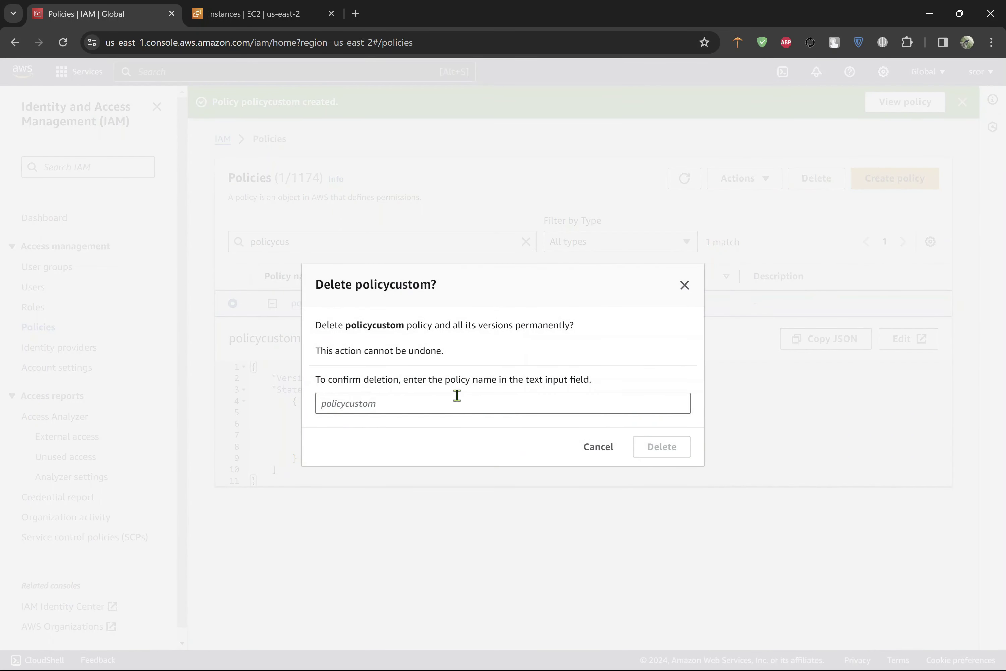
drag(345, 325, 404, 326)
key(ctrl+c)
click(389, 398)
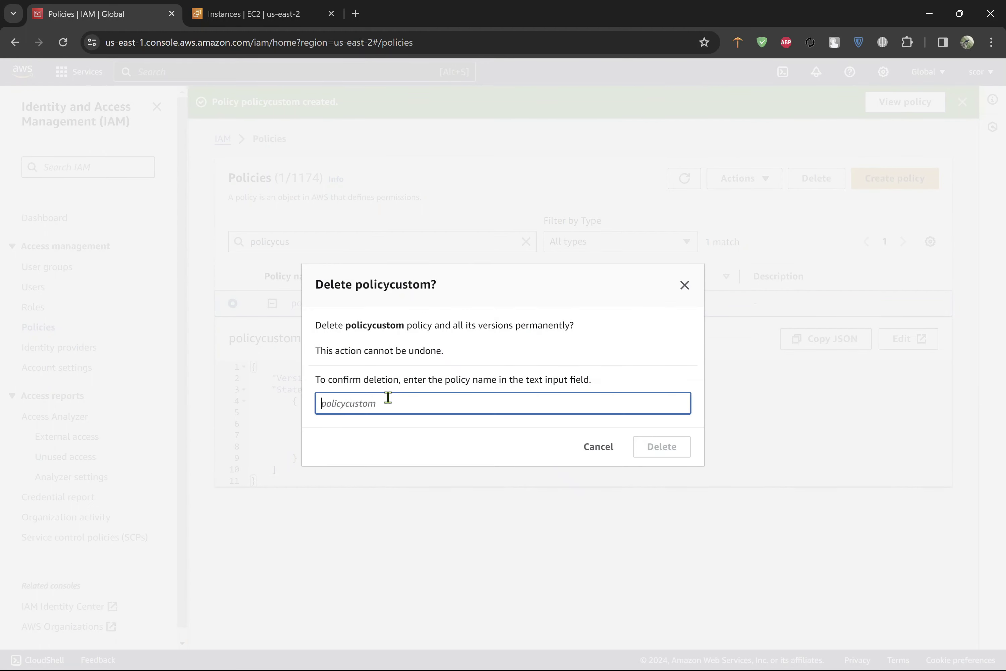
key(ctrl+v)
click(669, 450)
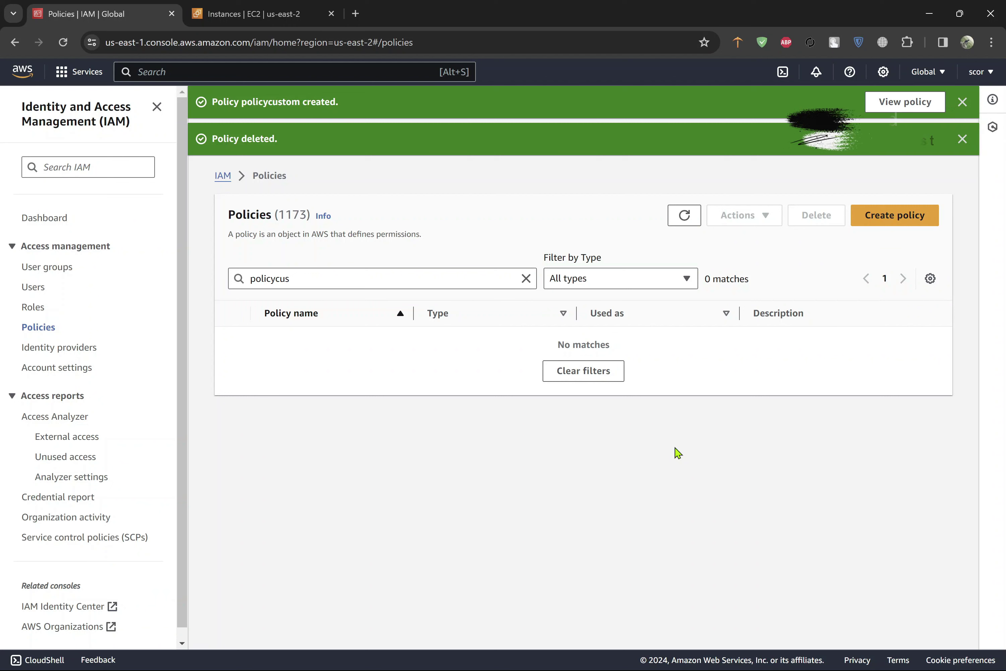
Dismiss the policy notifications and open the details of user1 from the IAM users list.
click(962, 101)
click(963, 101)
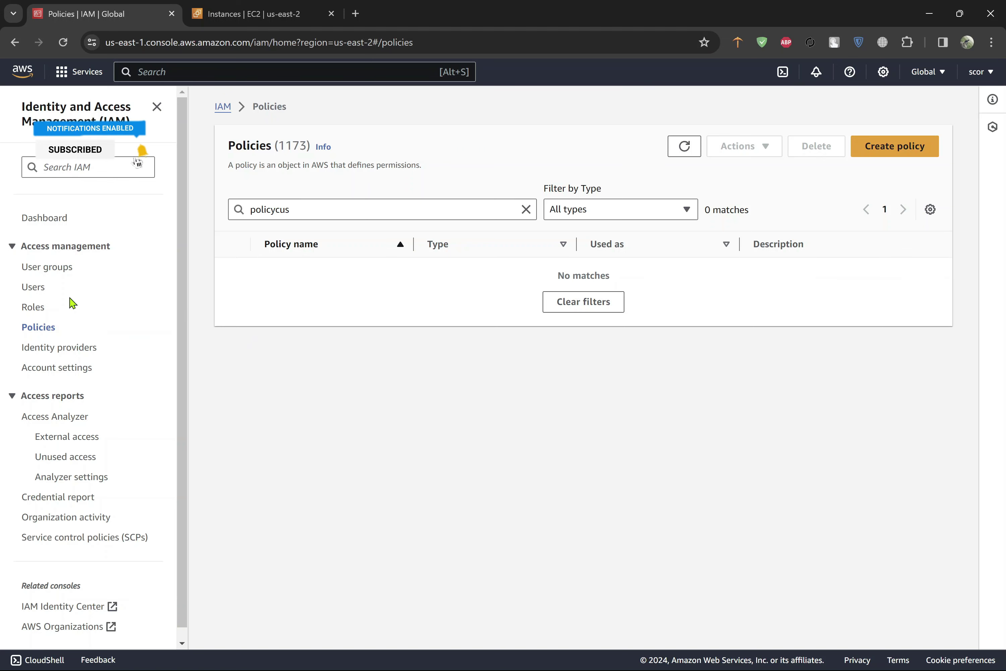
click(34, 308)
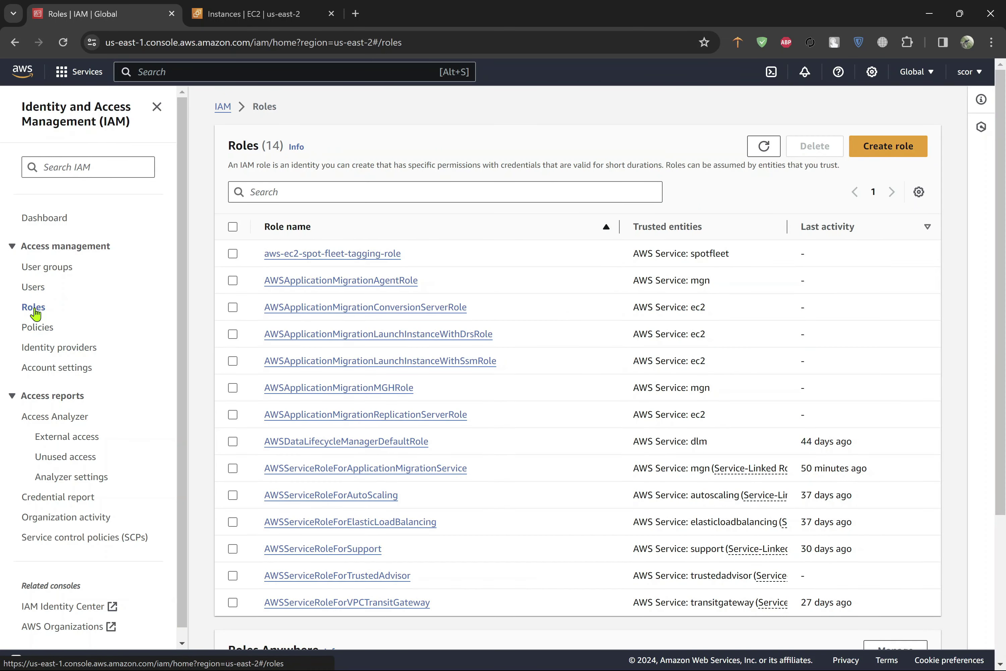
click(38, 289)
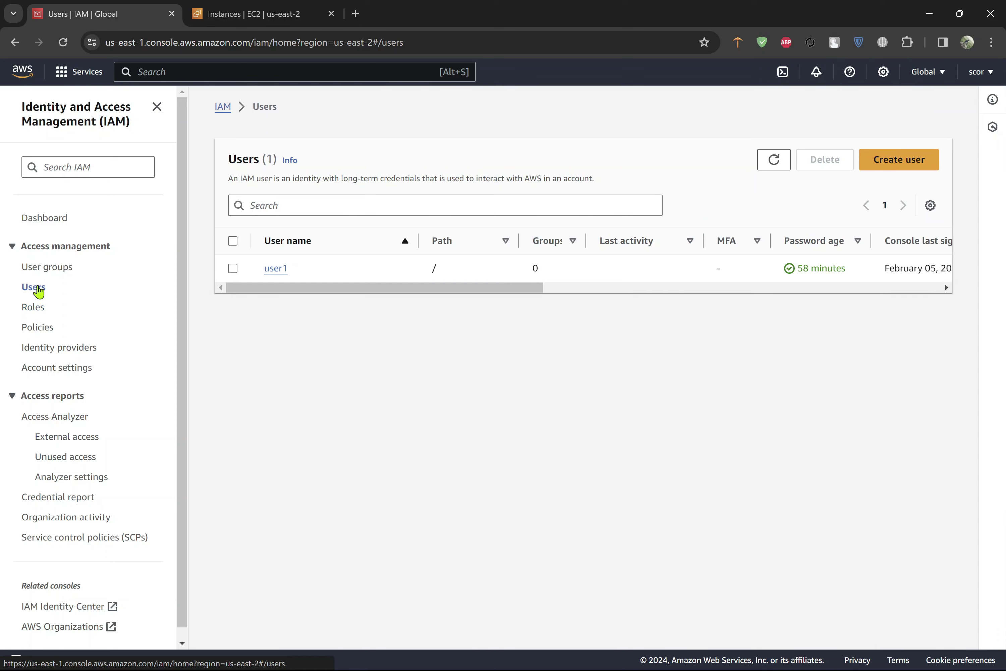
click(274, 270)
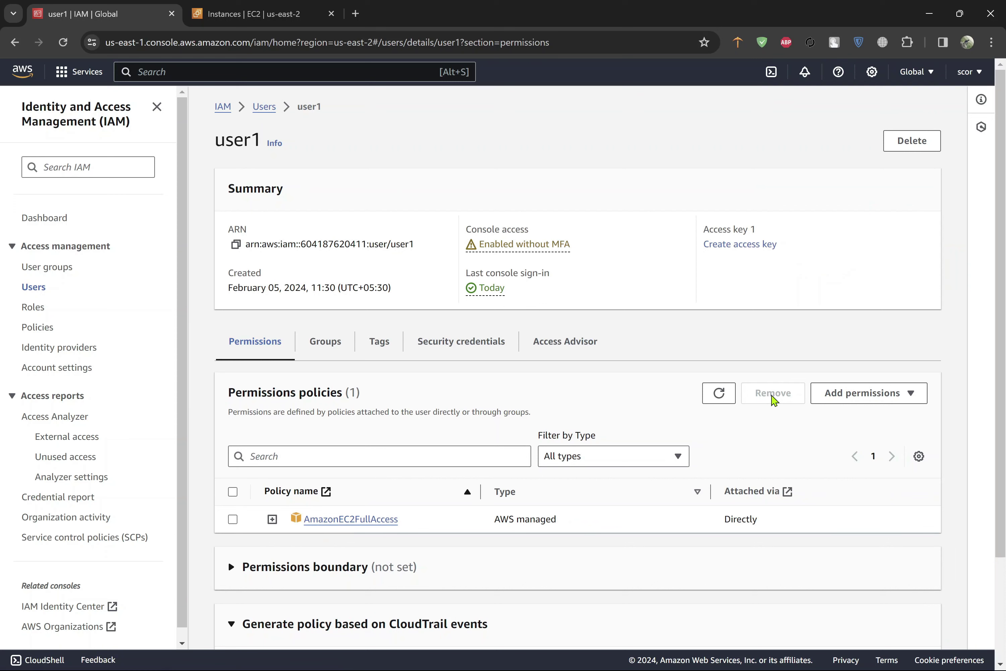
Open the inline policy editor for user1, view its available policy actions, and leave without saving.
click(859, 407)
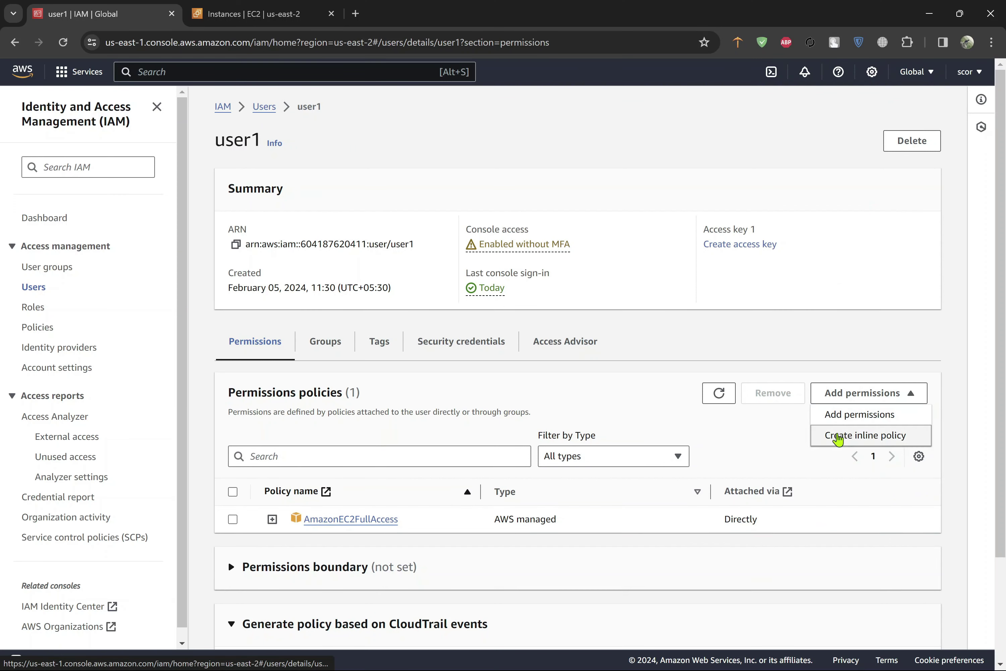
click(838, 437)
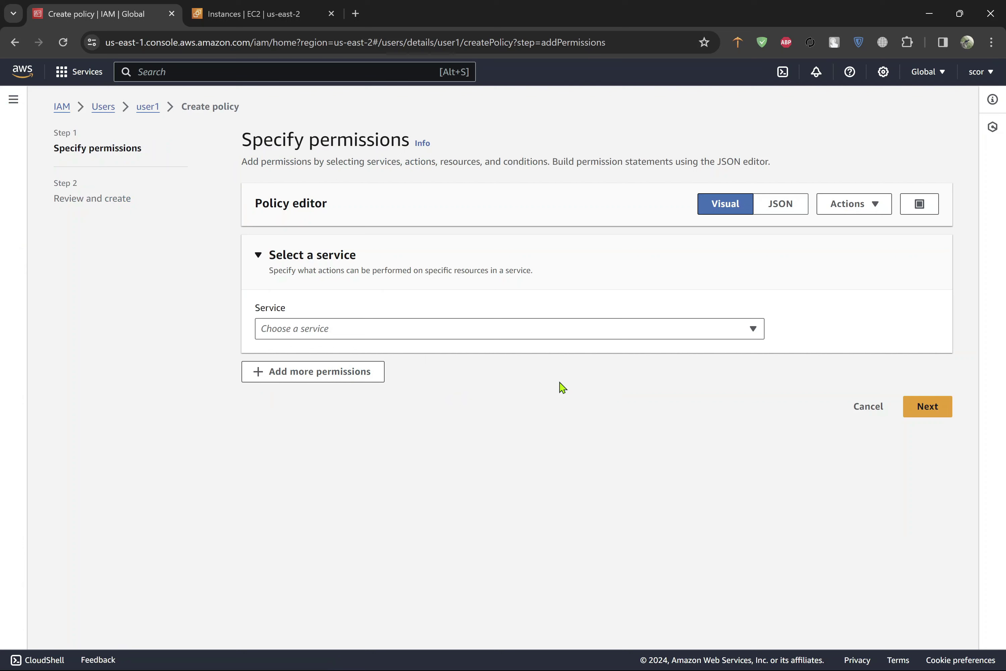
click(854, 204)
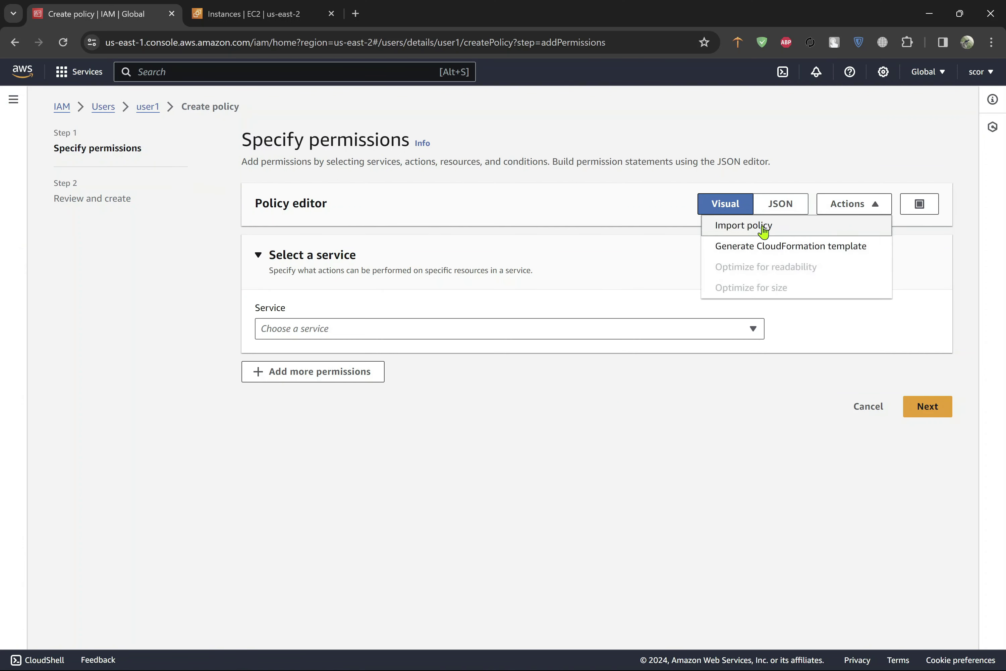
click(599, 265)
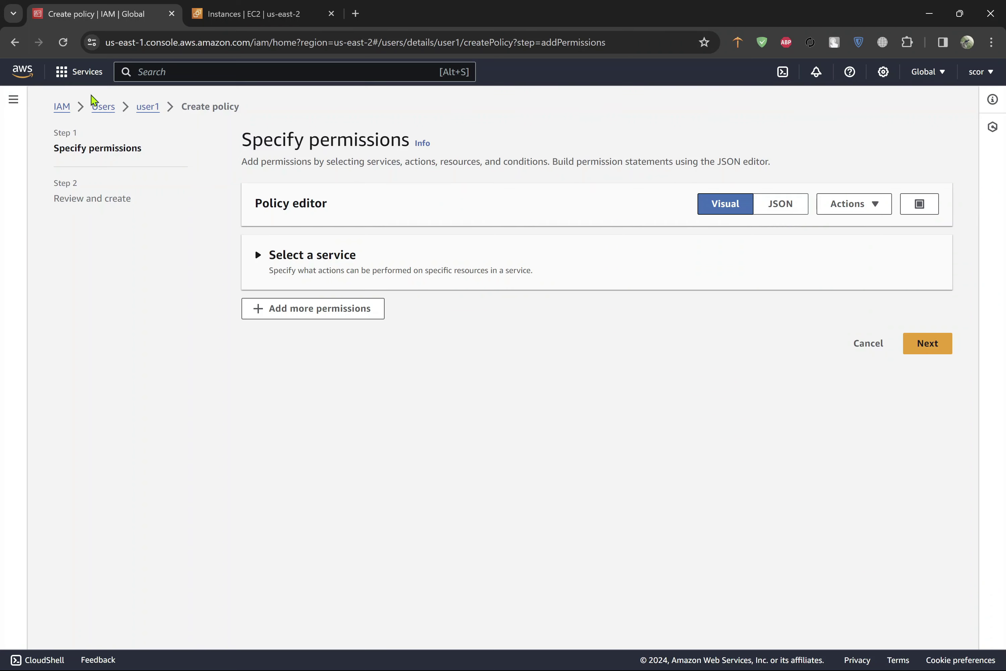
click(148, 108)
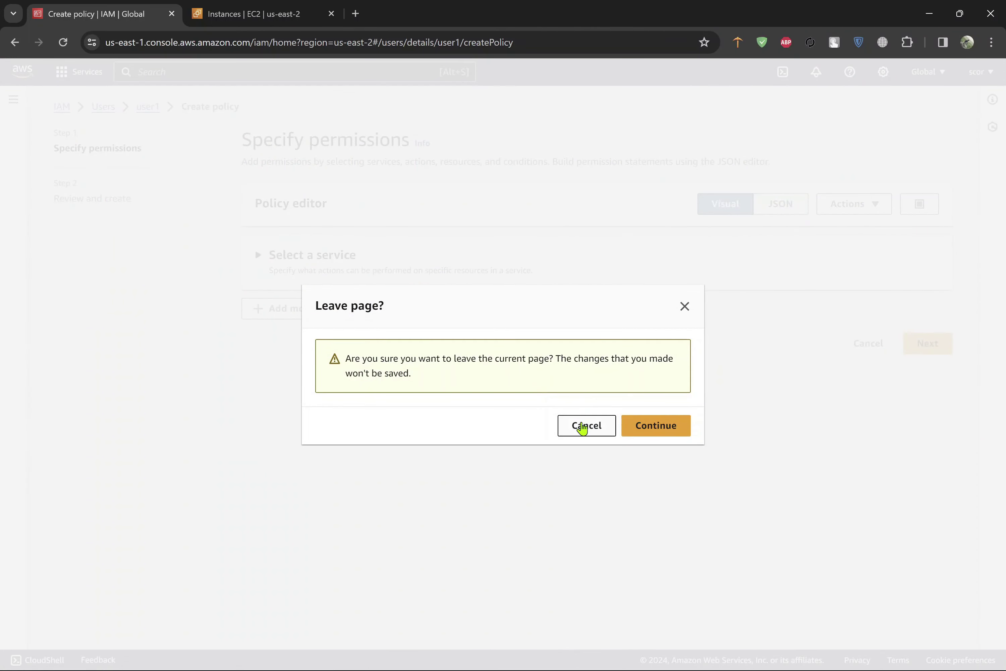
click(634, 434)
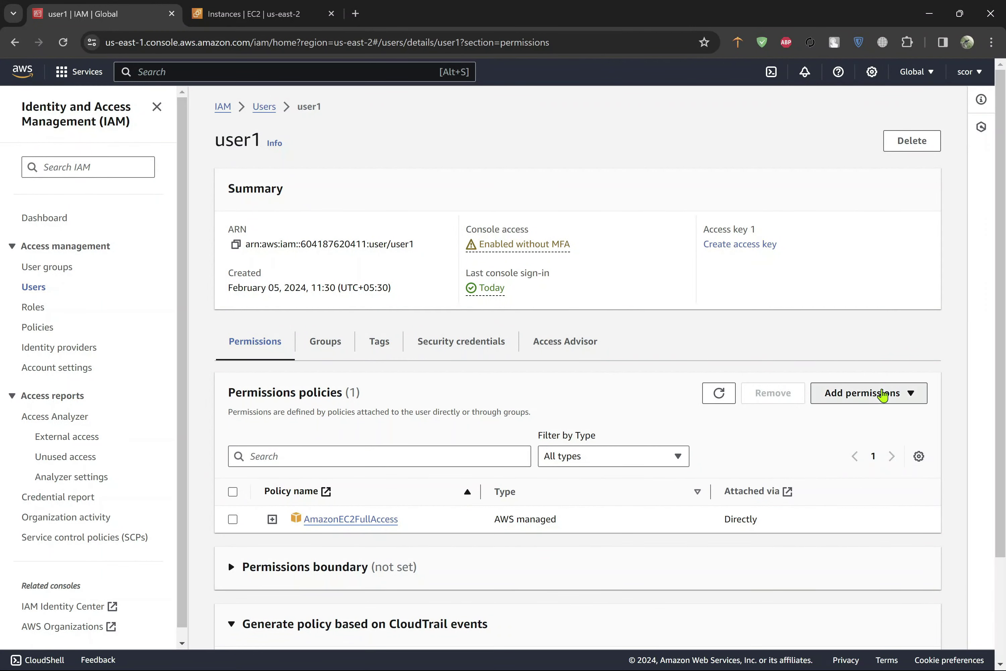
View the options for adding permissions to user1 and the CloudTrail-based policy generation form, and cancel the form.
click(877, 394)
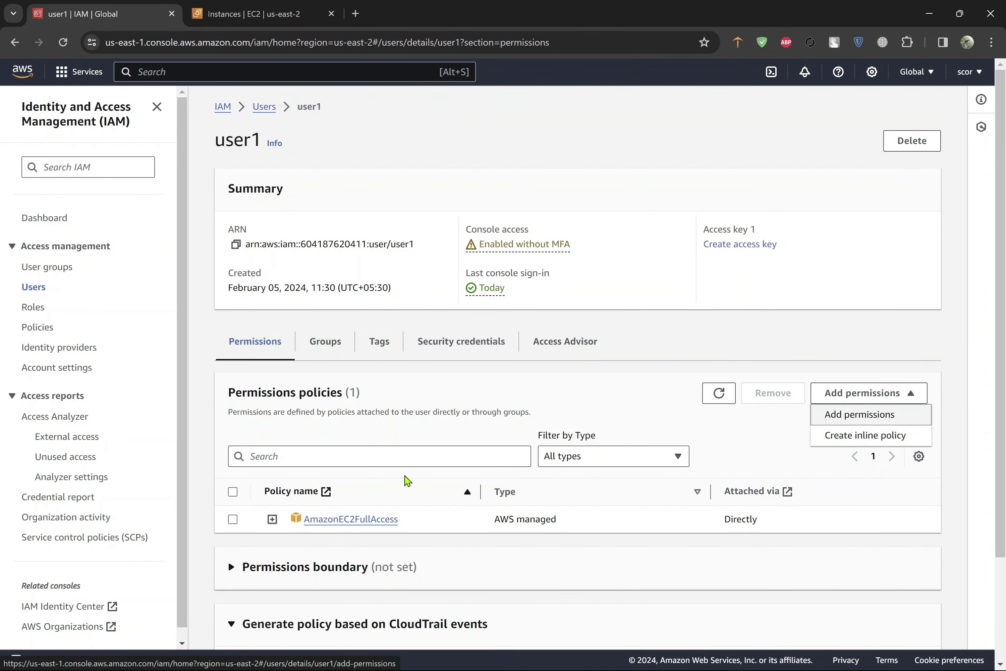
scroll(407, 480, down, 3)
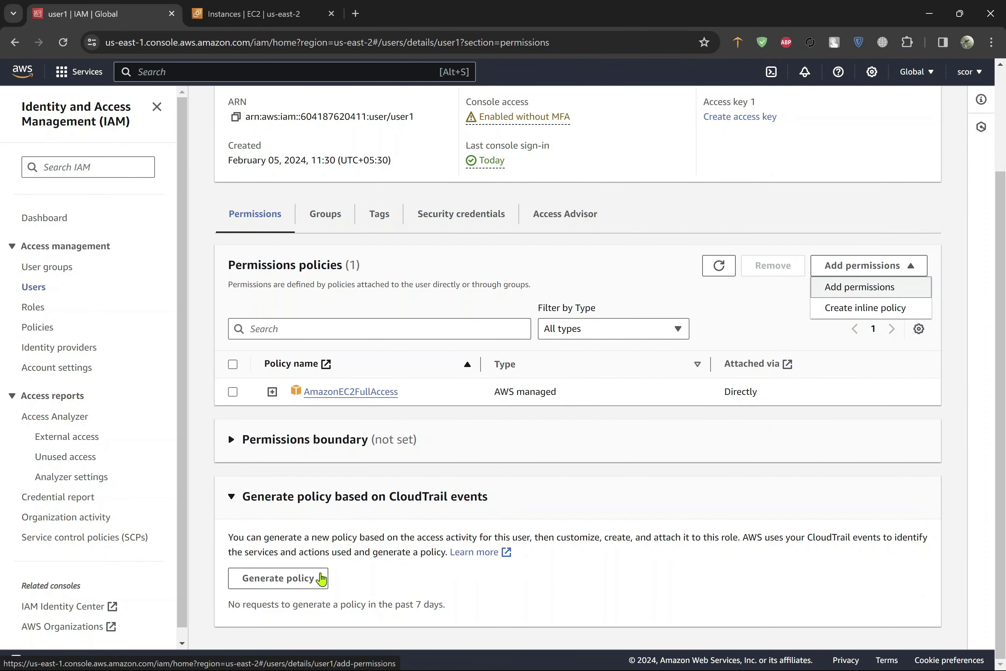
click(316, 578)
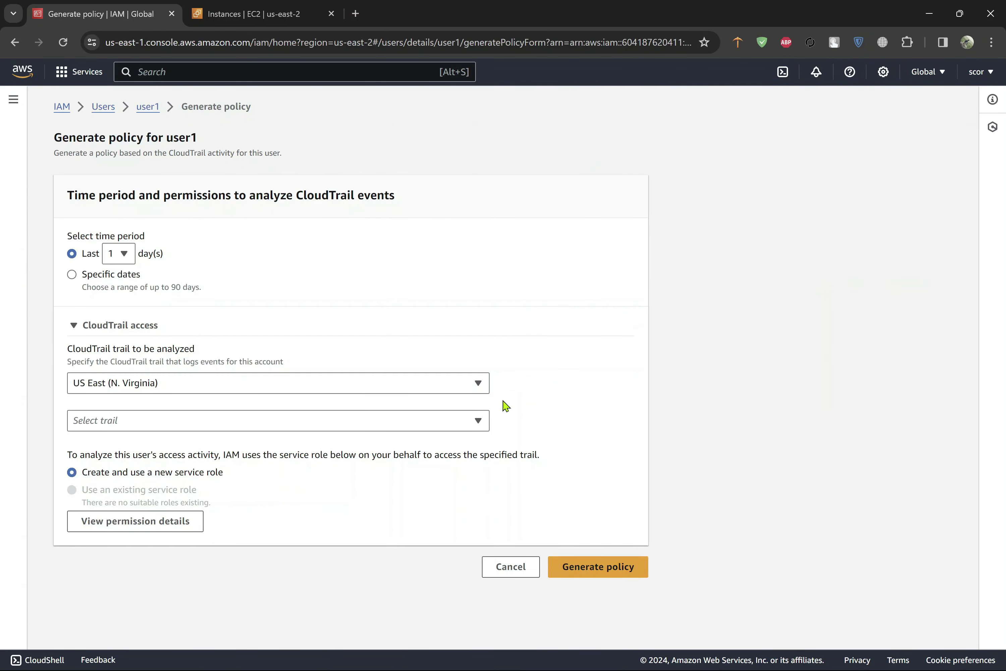
click(512, 566)
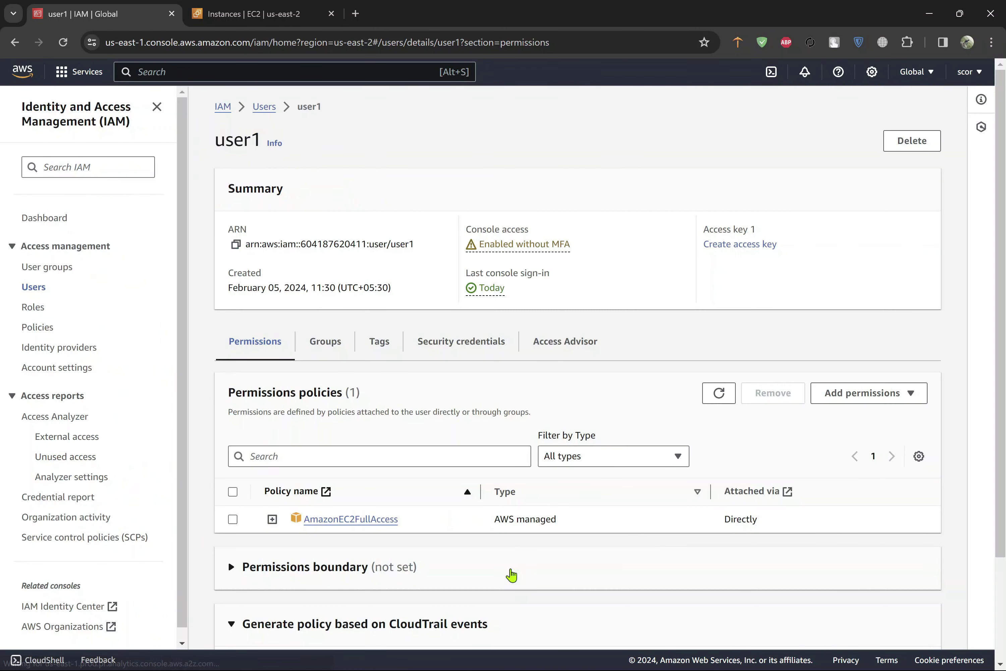
Try to attach the AdministratorAccess-Amplify policy directly to user1, continuing as far as the review.
click(865, 398)
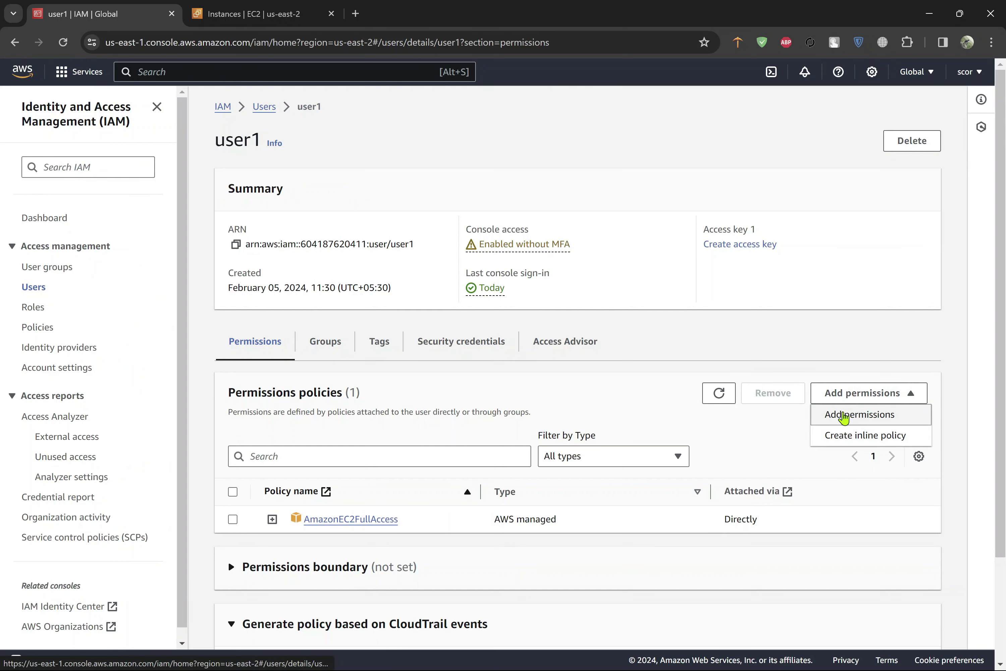
click(841, 422)
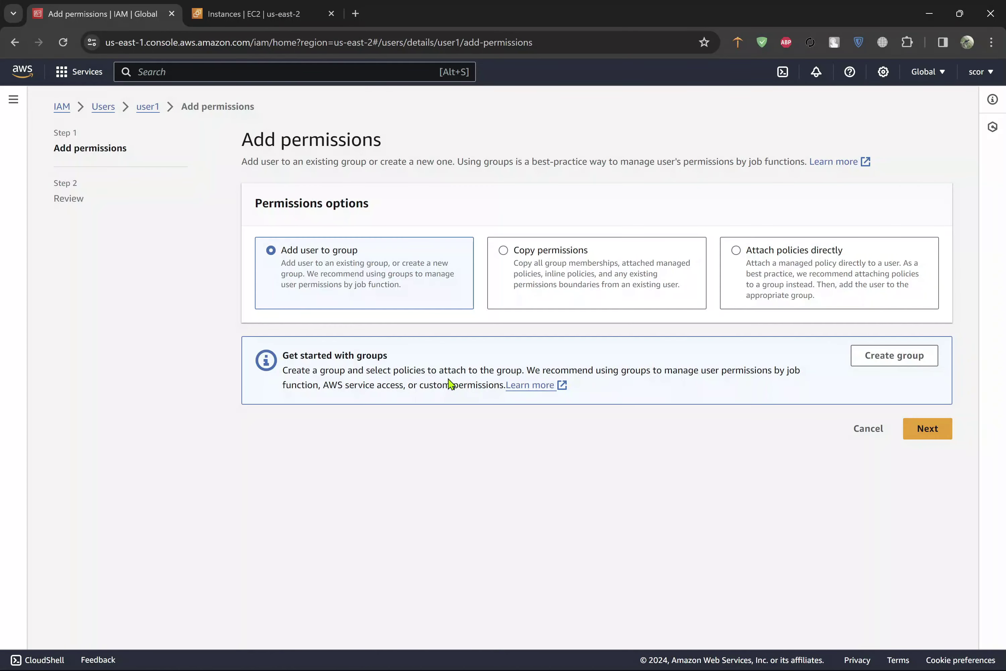
click(775, 256)
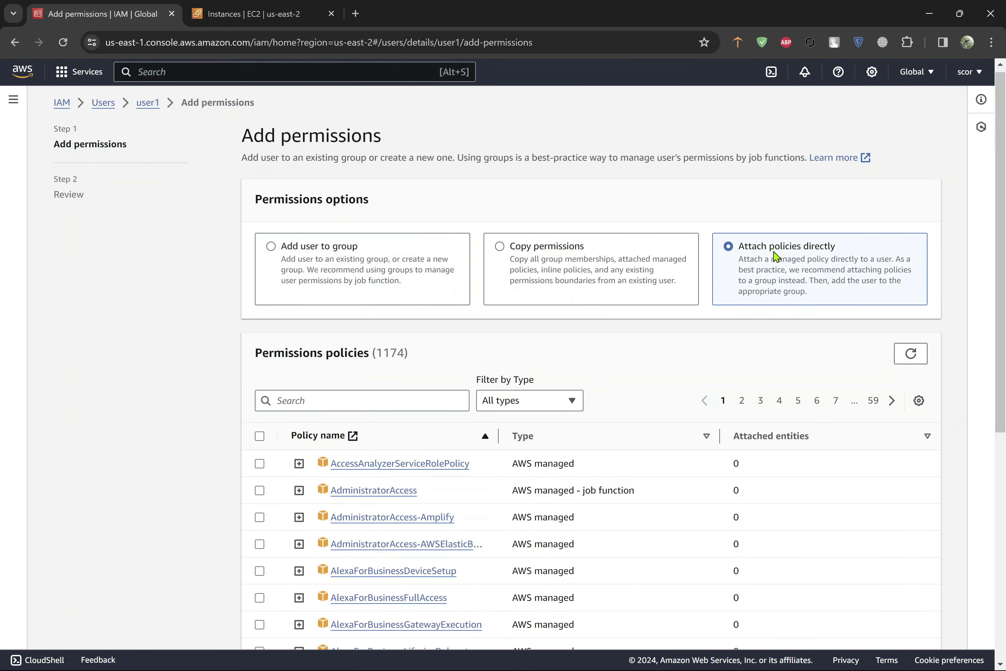
scroll(614, 301, down, 3)
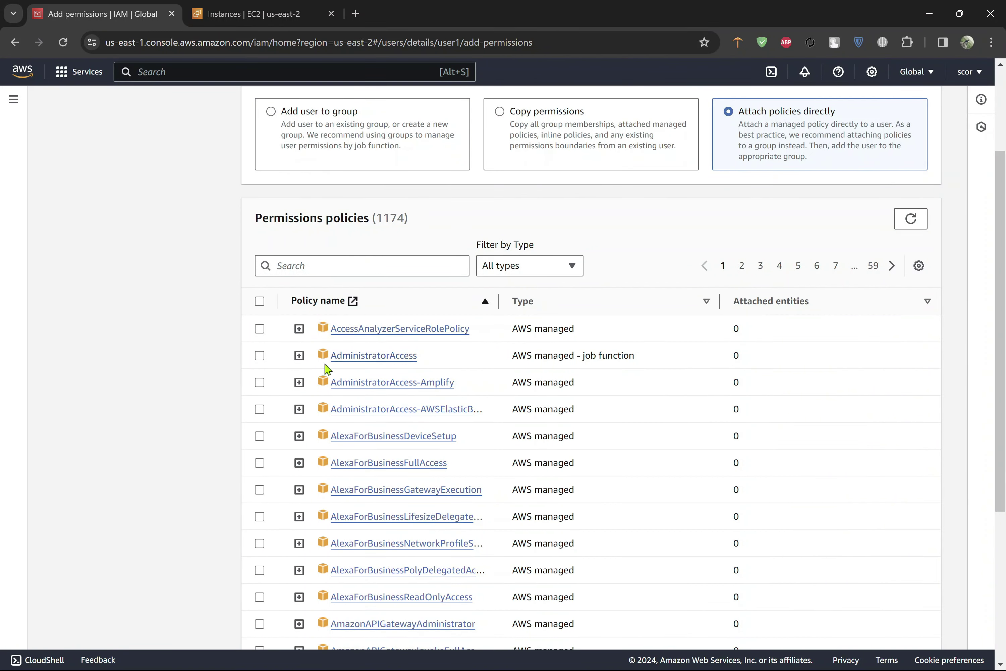
click(259, 382)
scroll(626, 387, down, 5)
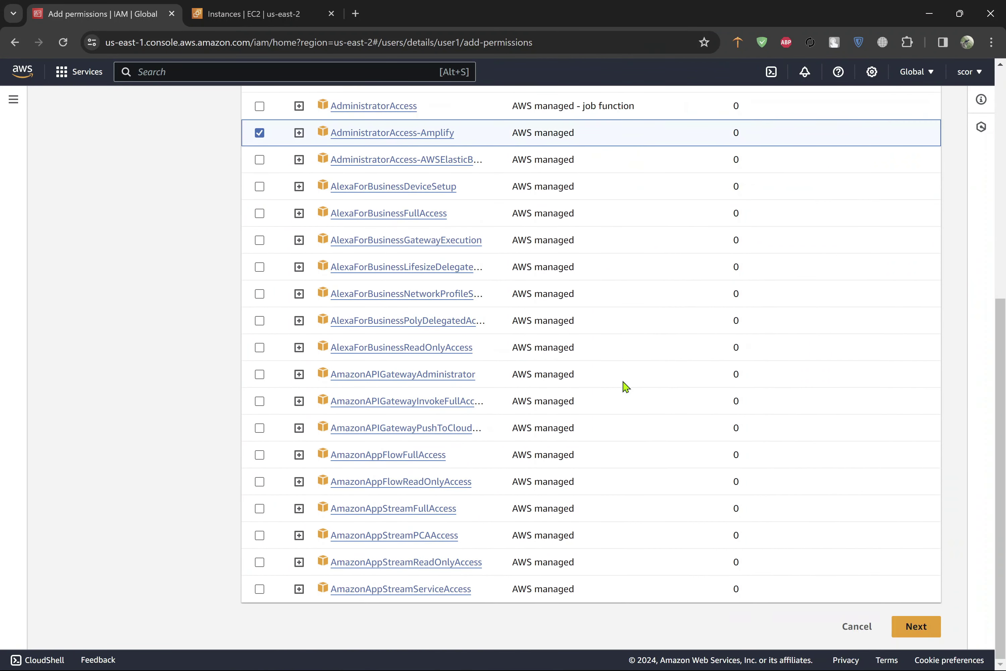
click(916, 632)
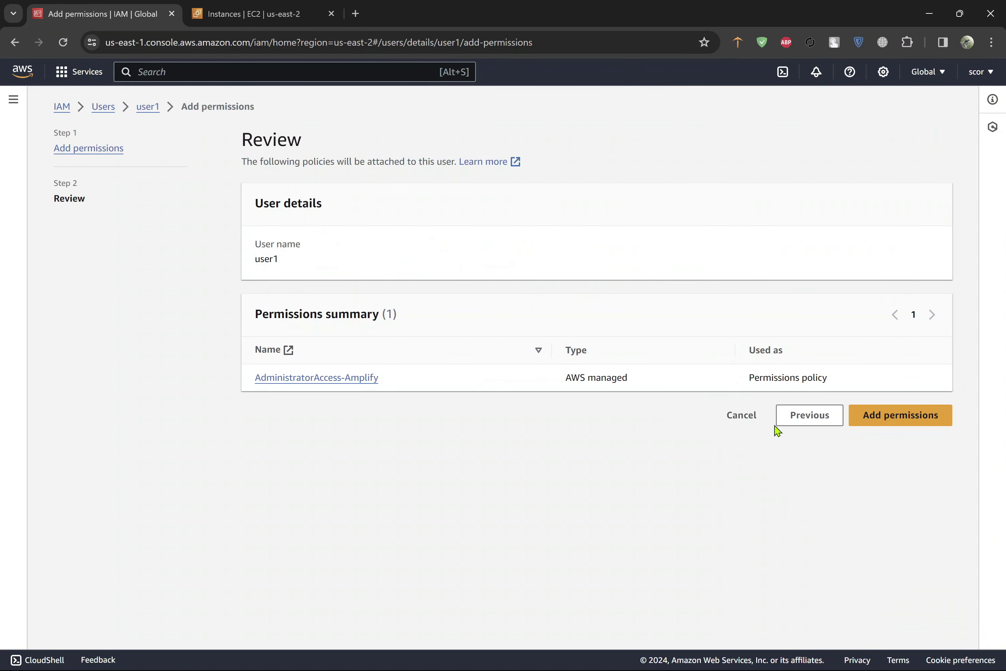
Examine the AdministratorAccess-Amplify policy's versions, attached entities and defined permissions, and close its page.
click(344, 380)
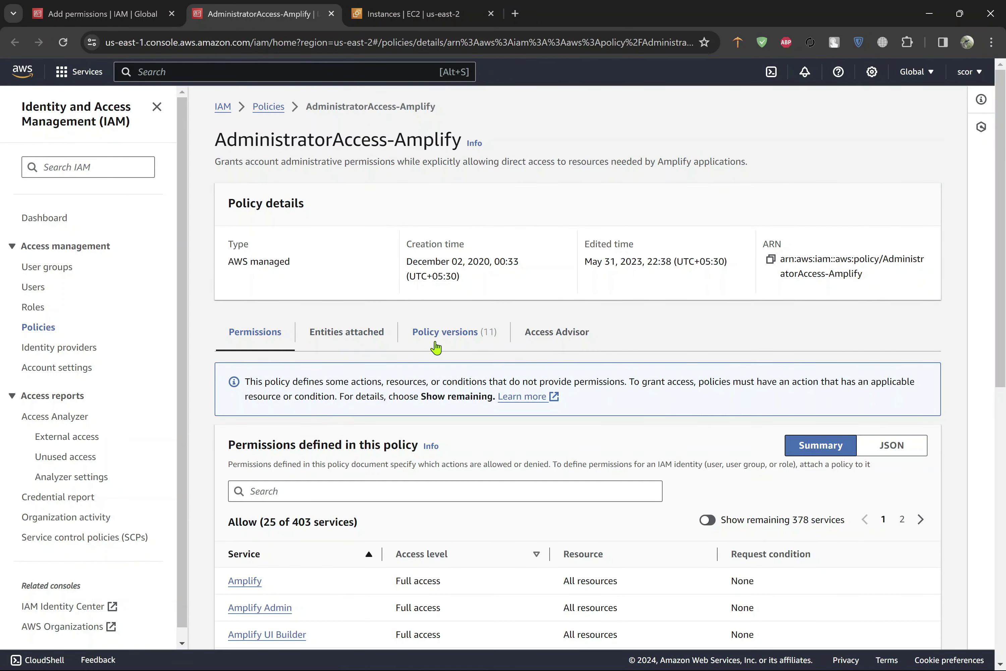
click(435, 346)
click(344, 344)
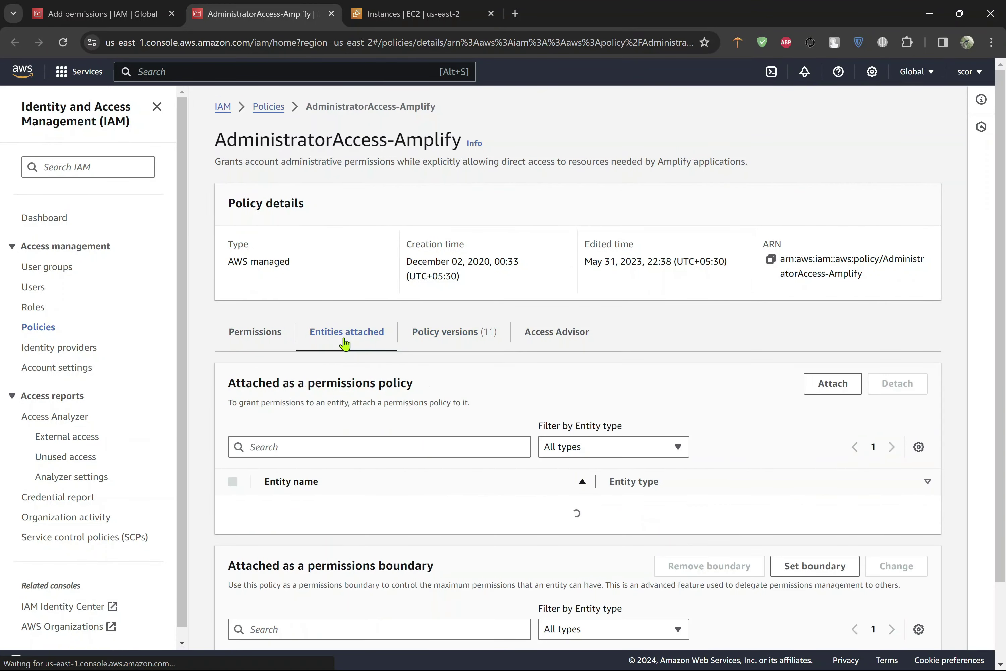
click(260, 342)
scroll(261, 342, down, 3)
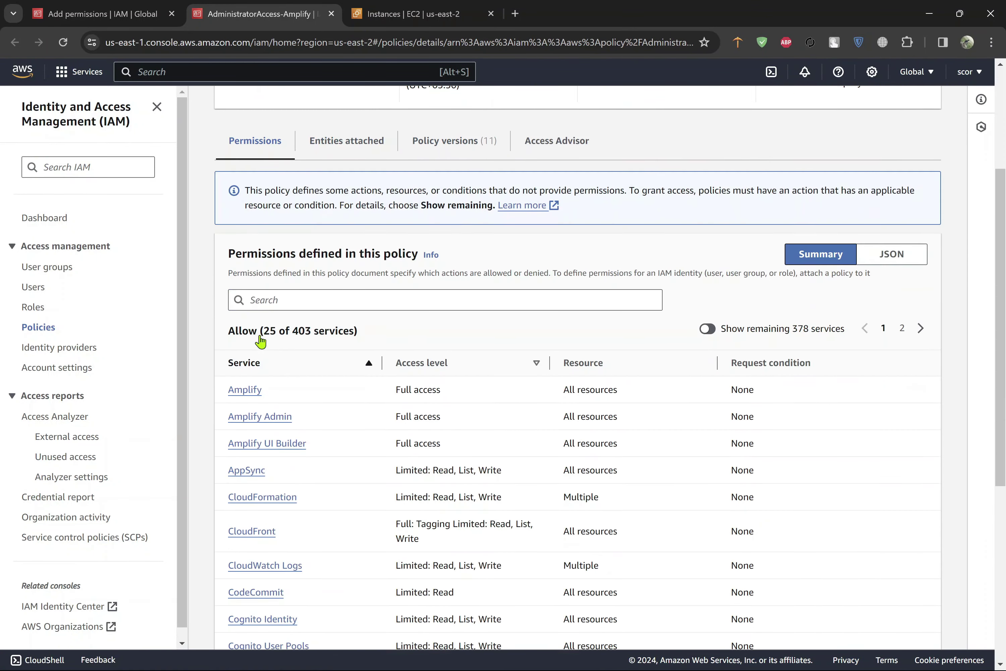
scroll(421, 256, up, 3)
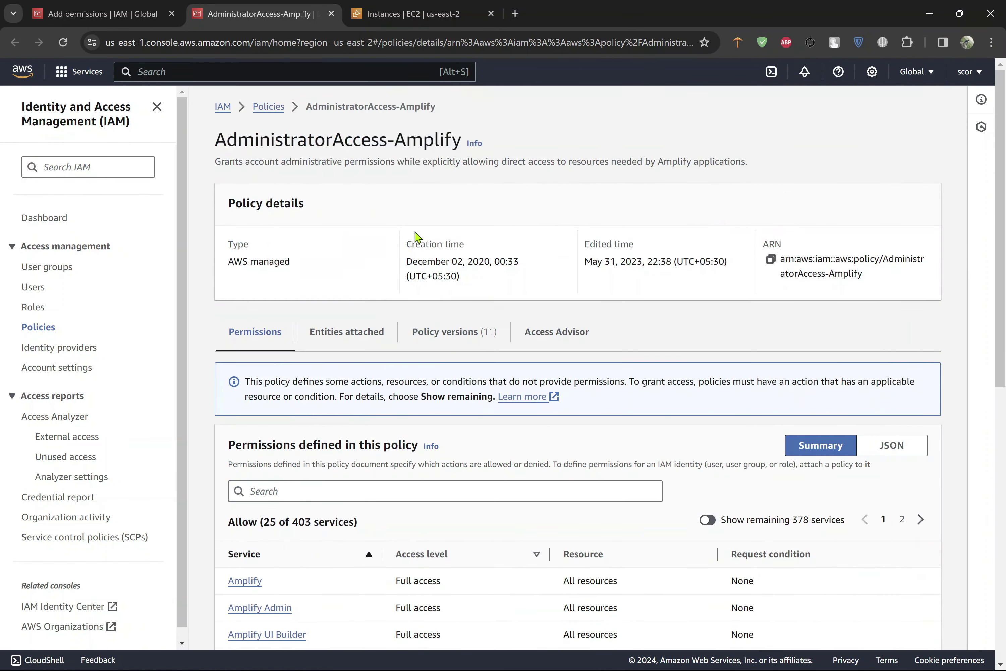
click(332, 14)
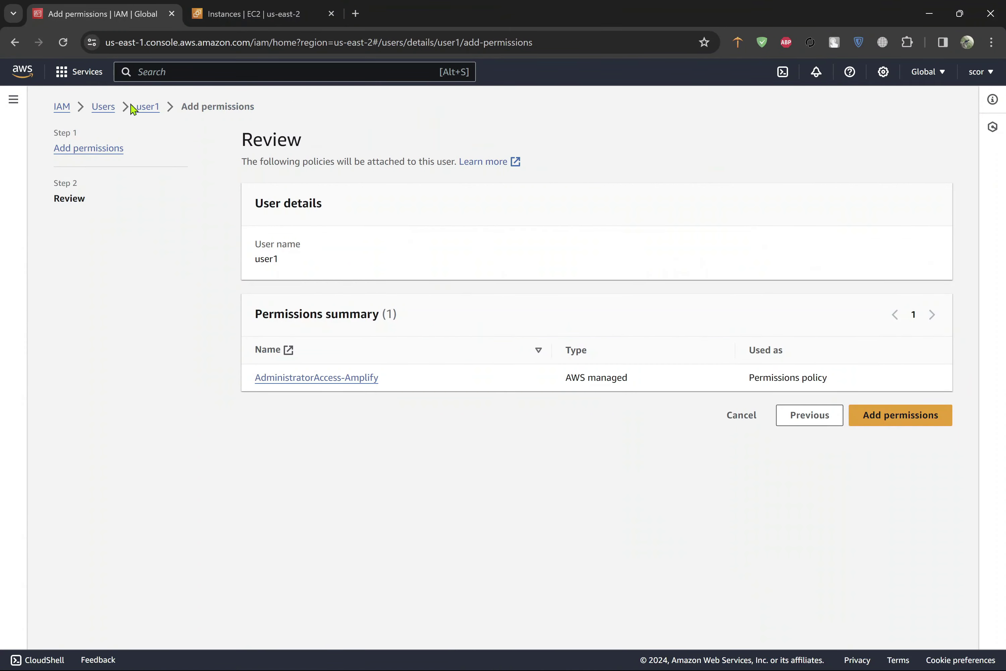
Return to user1 without adding permissions, examine its security credentials, and go back to the users list.
click(149, 108)
scroll(342, 483, down, 3)
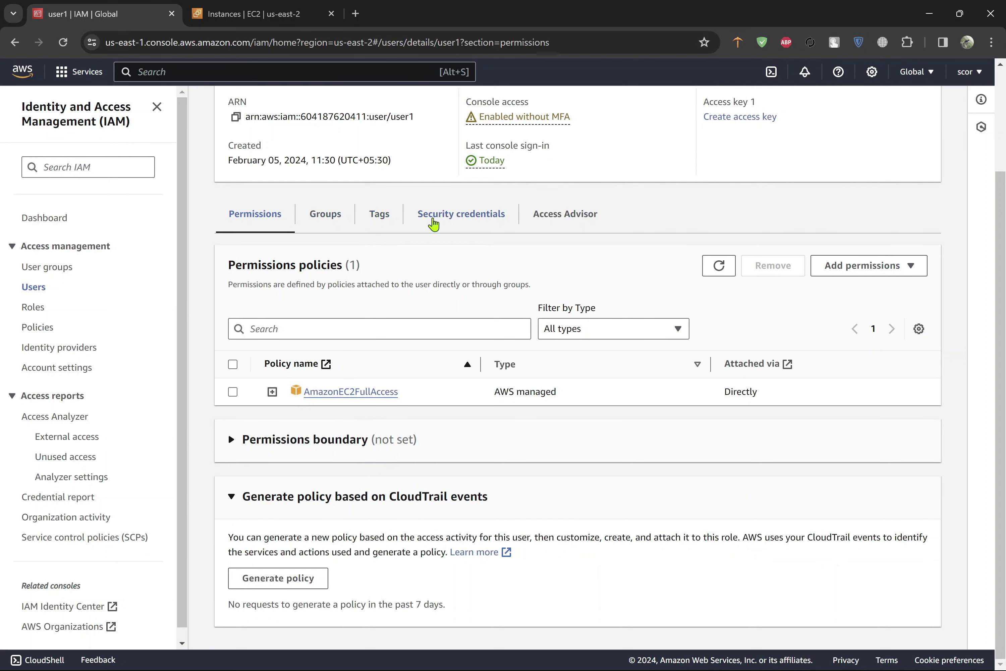
click(447, 217)
scroll(416, 369, down, 10)
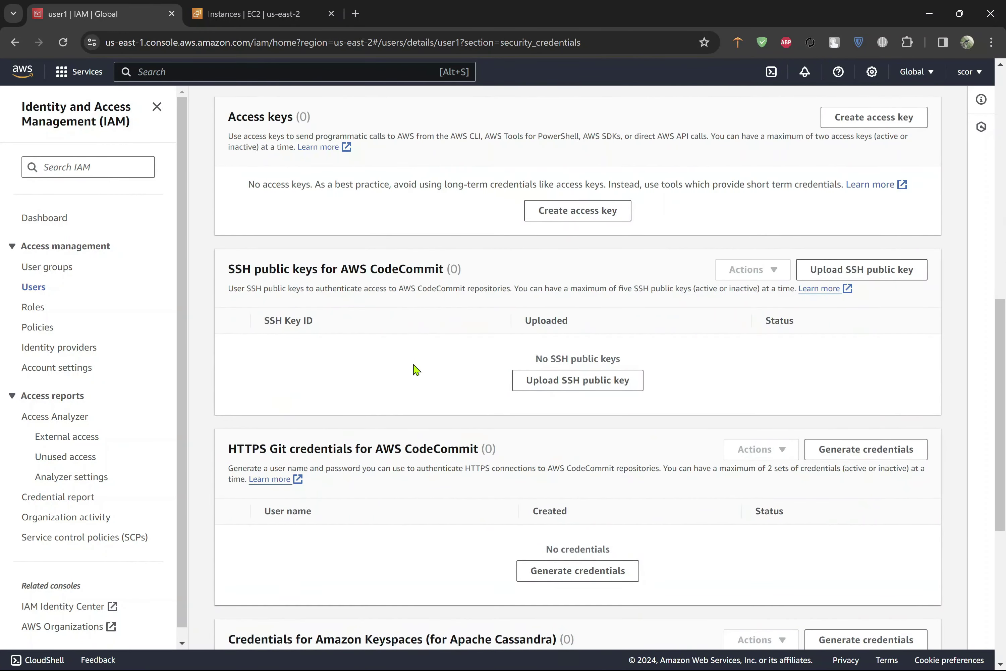
scroll(414, 370, down, 3)
scroll(416, 369, down, 3)
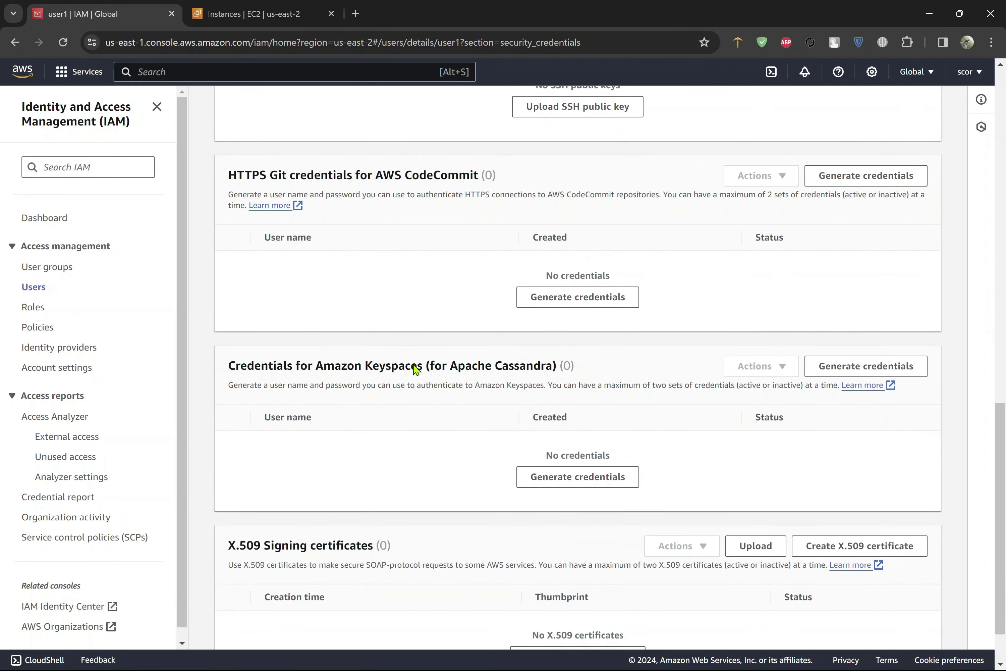
scroll(416, 369, up, 11)
scroll(415, 368, up, 5)
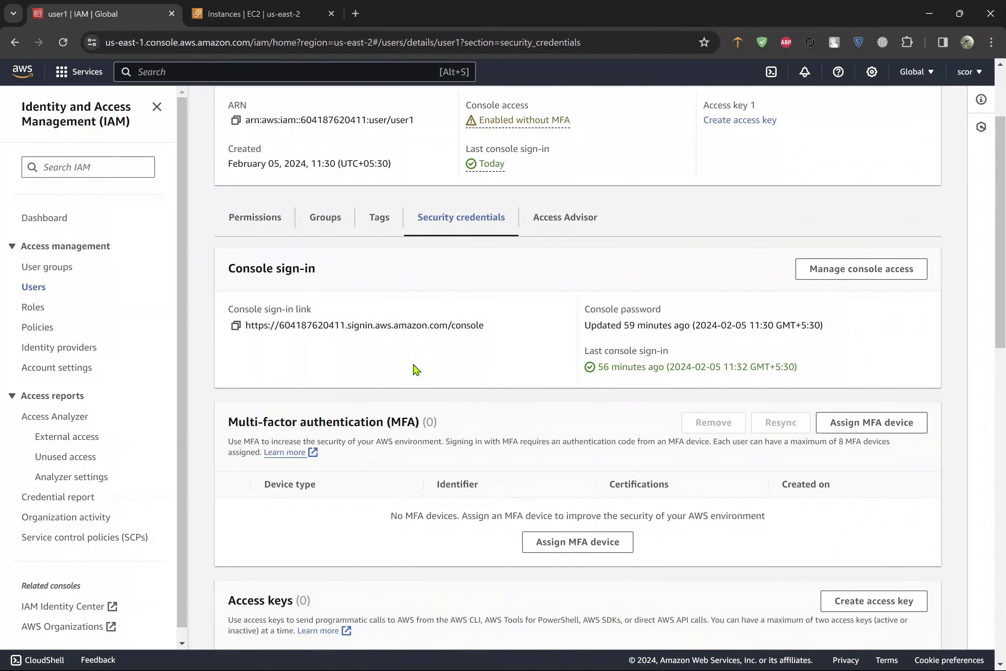
scroll(450, 259, up, 3)
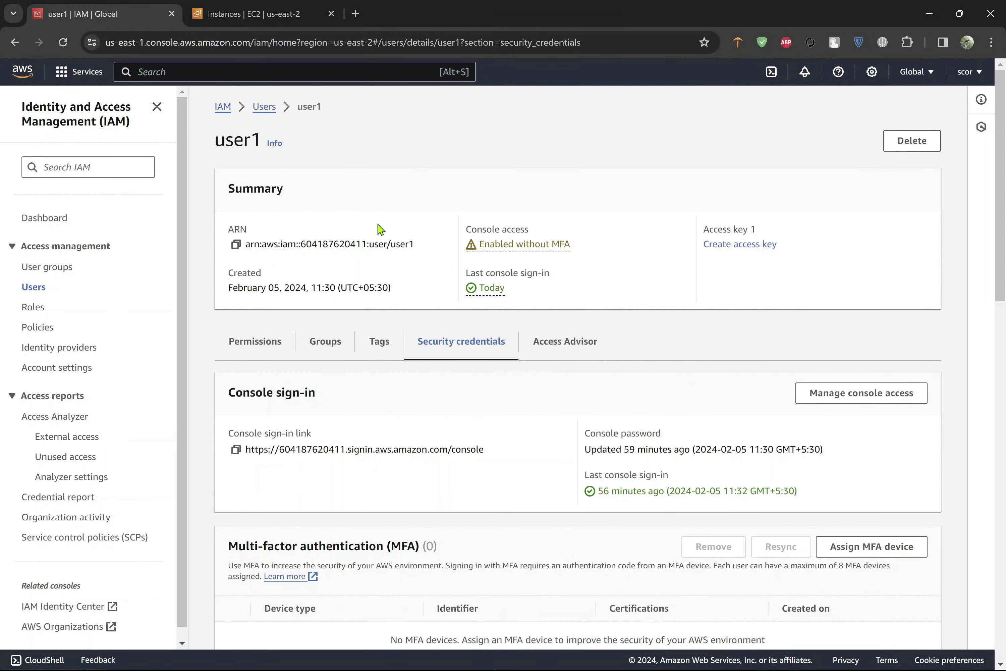
click(265, 107)
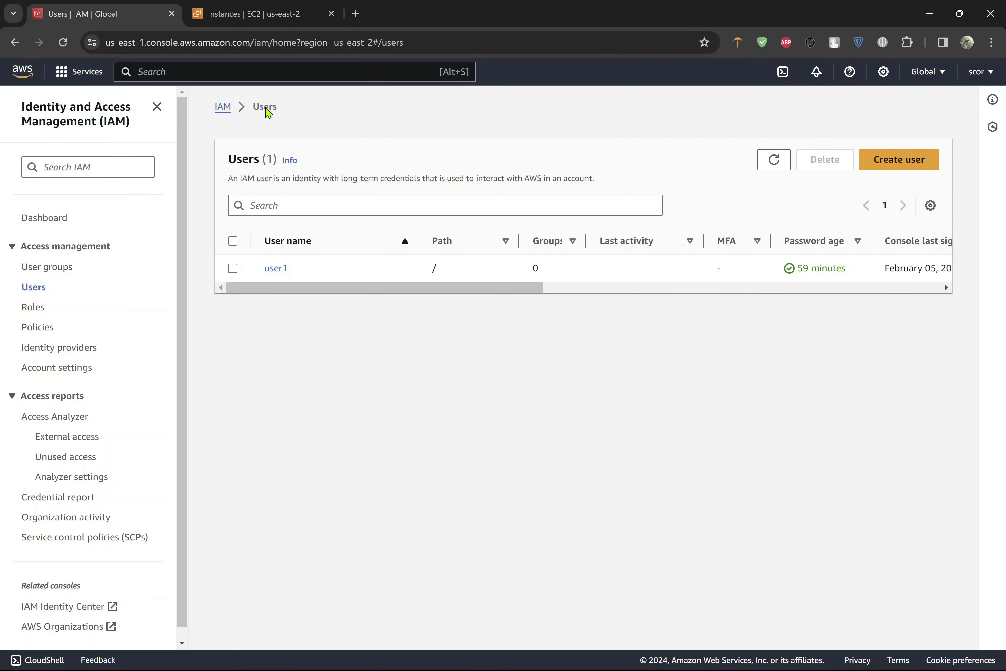
Search Google for "policy generator aws" in a new browser tab.
click(355, 13)
text(policy)
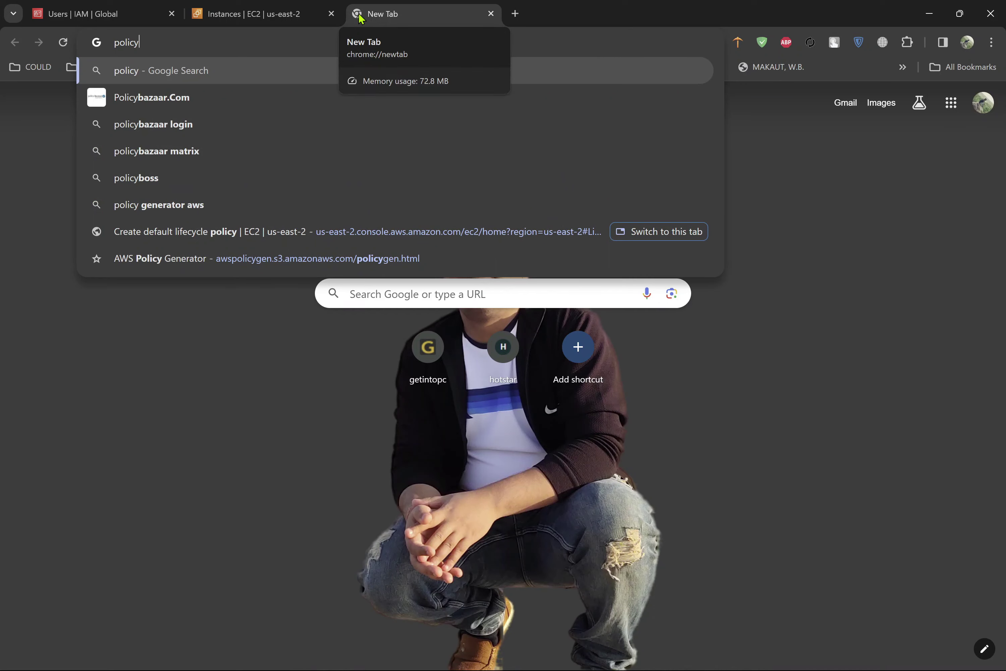
text(gne)
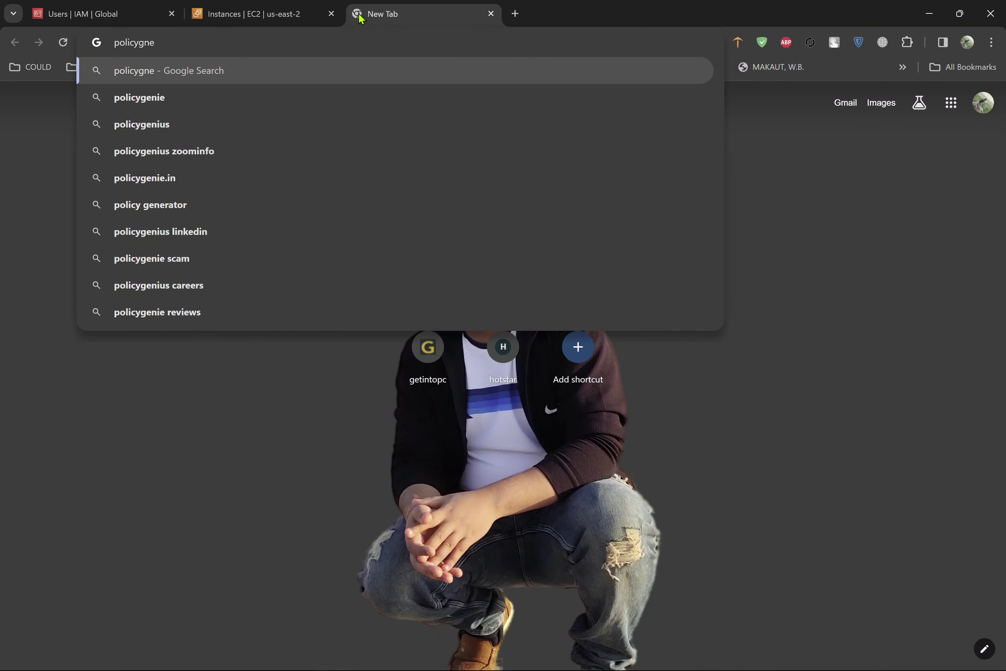
key(BackSpace)
key(BackSpace)
text(ener)
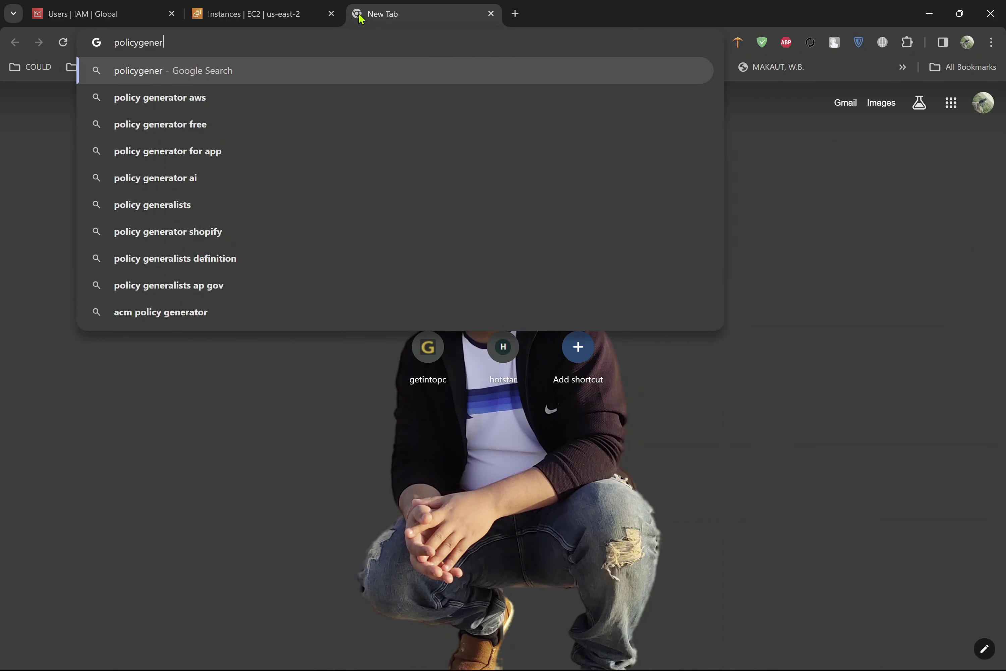
key(Down)
key(Return)
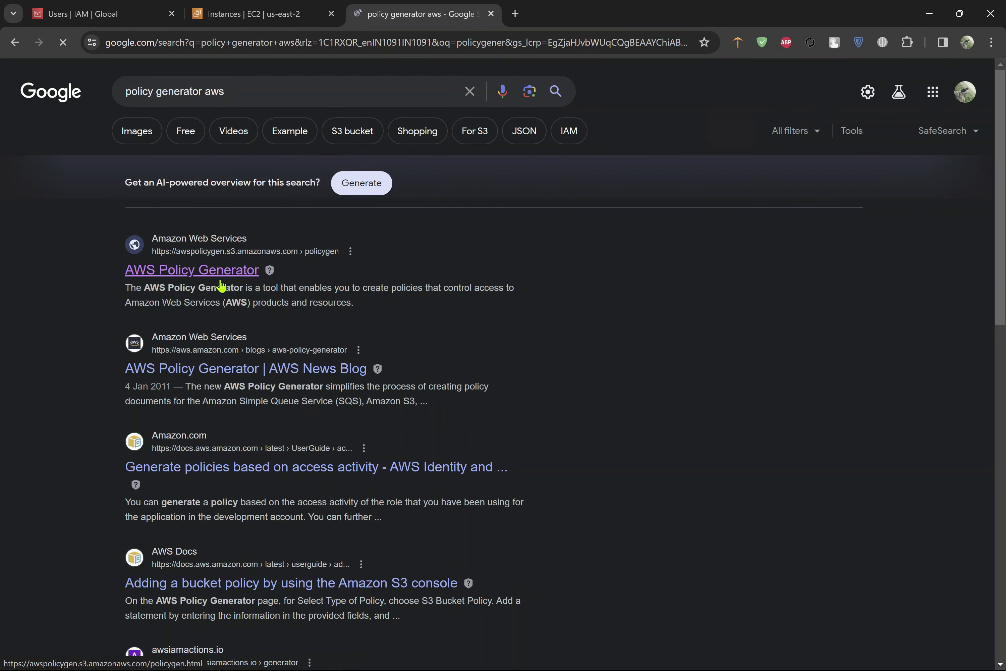
Open the AWS Policy Generator from the search results and enter ec2 as the statement's principal.
click(189, 276)
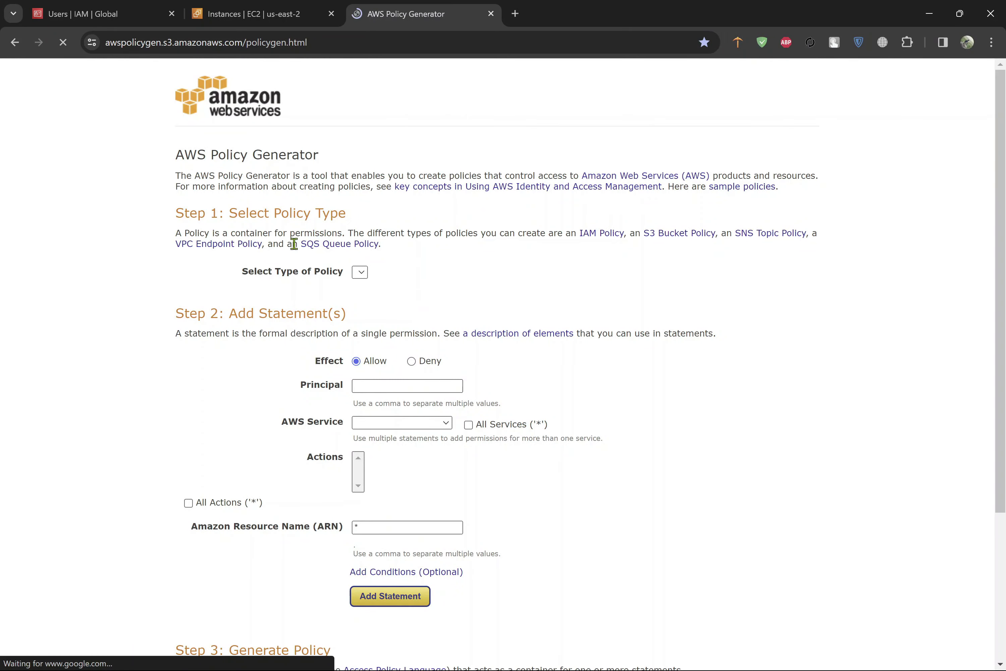
scroll(303, 469, down, 3)
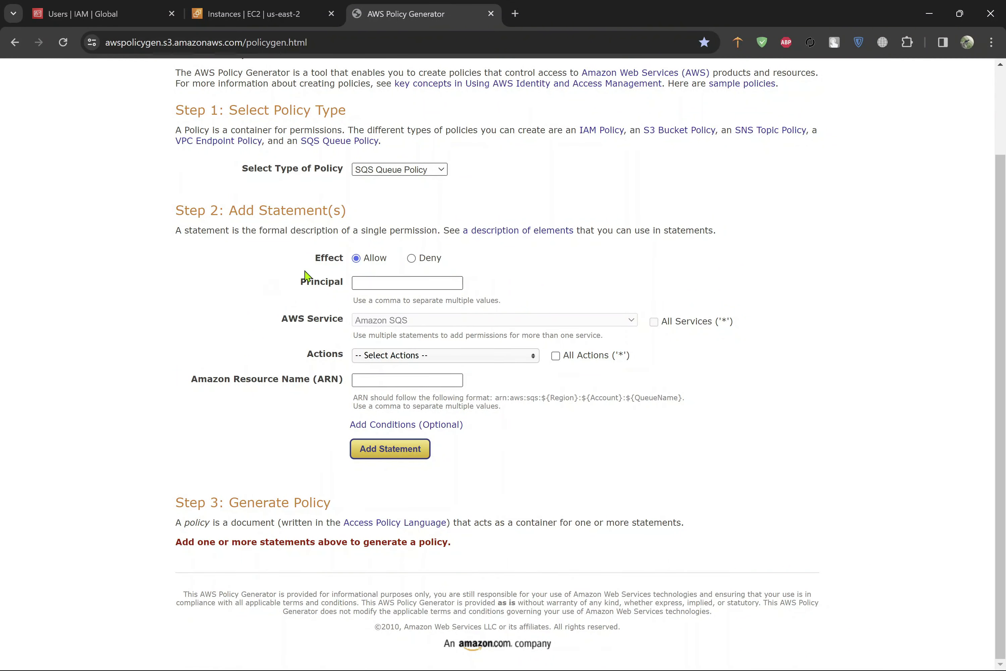
click(379, 281)
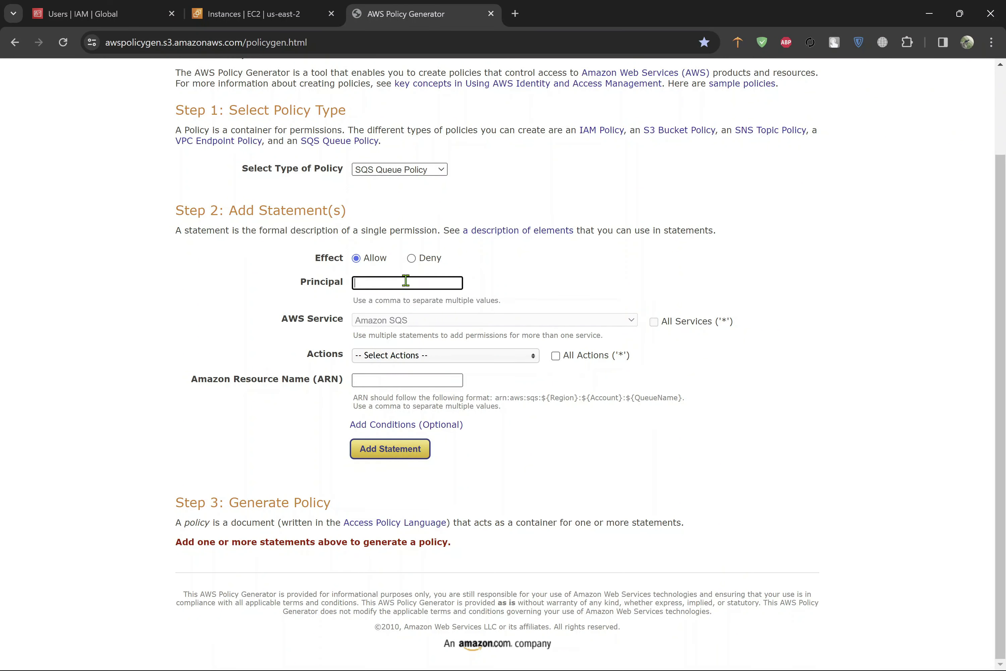
text(ec2)
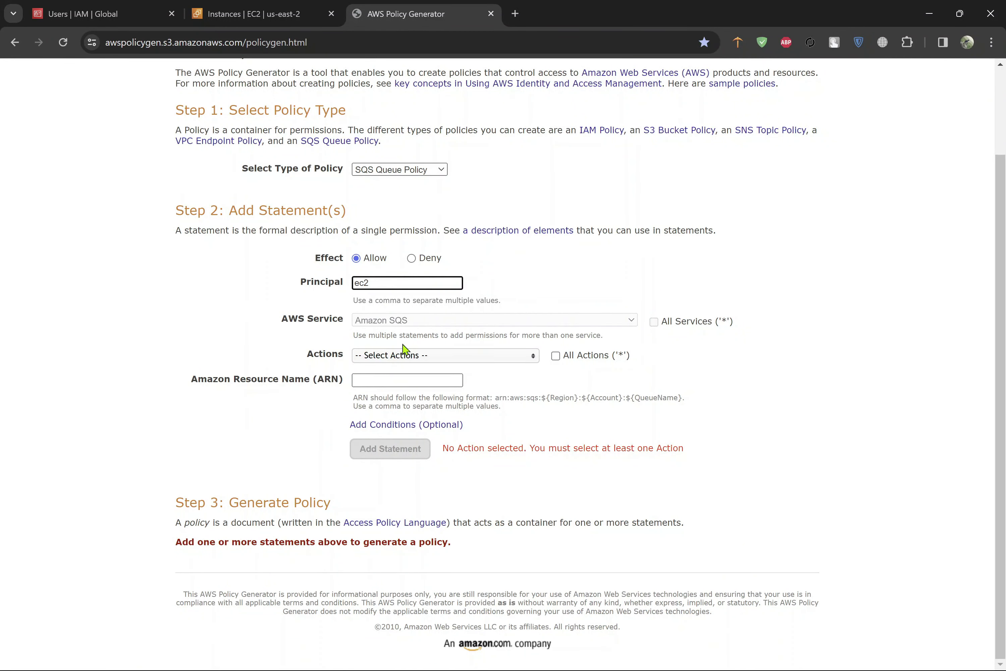
Examine the selectable actions and the available policy types in the generator without choosing any.
click(394, 355)
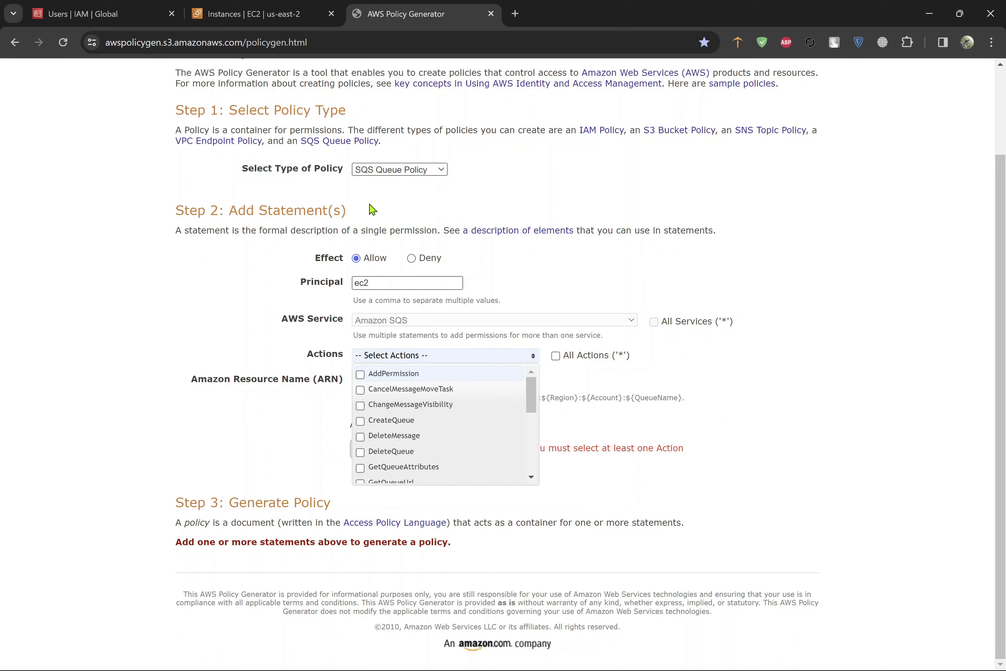
drag(241, 172, 358, 177)
click(394, 171)
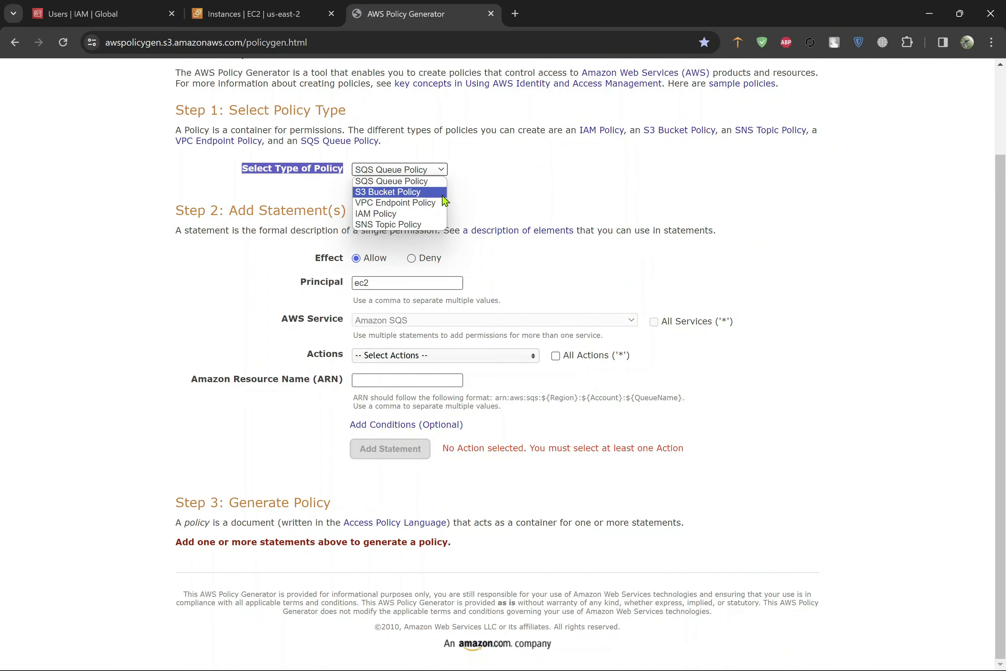
click(514, 197)
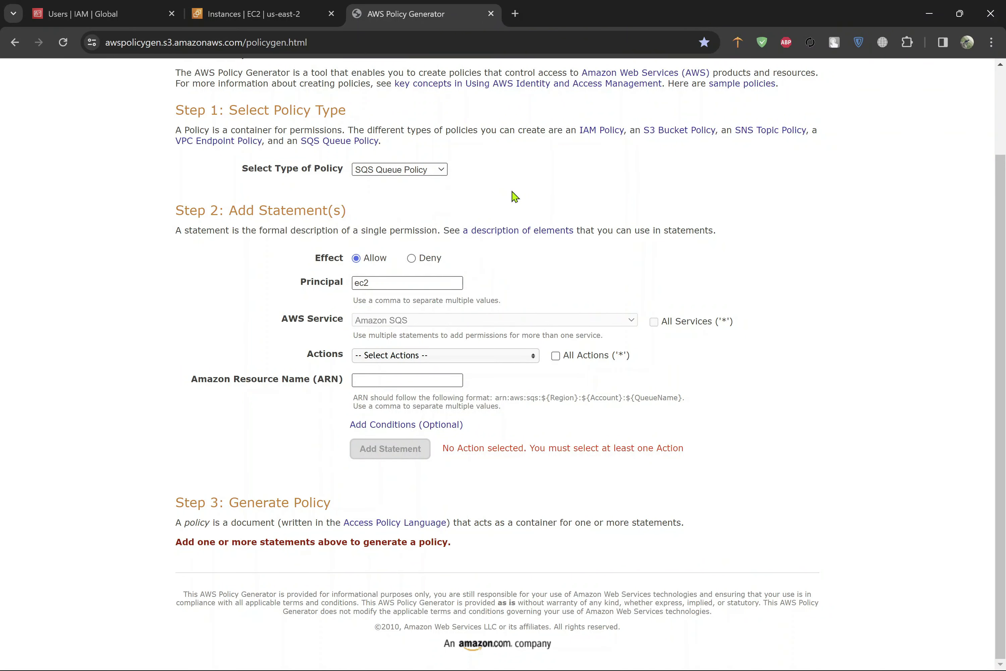
Close the AWS Policy Generator page and open the policies list in the IAM console.
click(491, 14)
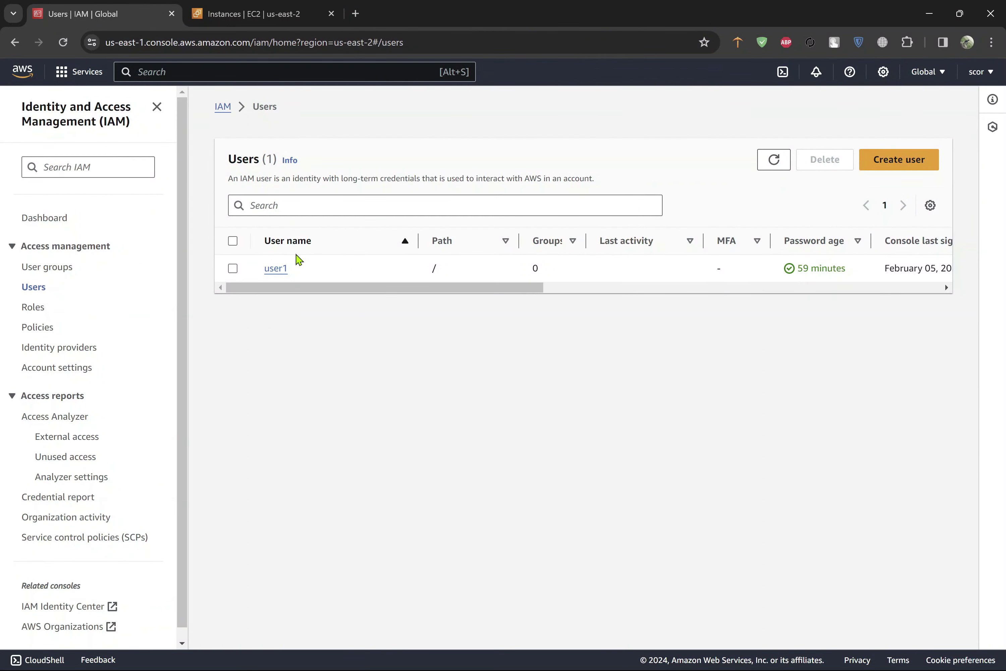
click(32, 328)
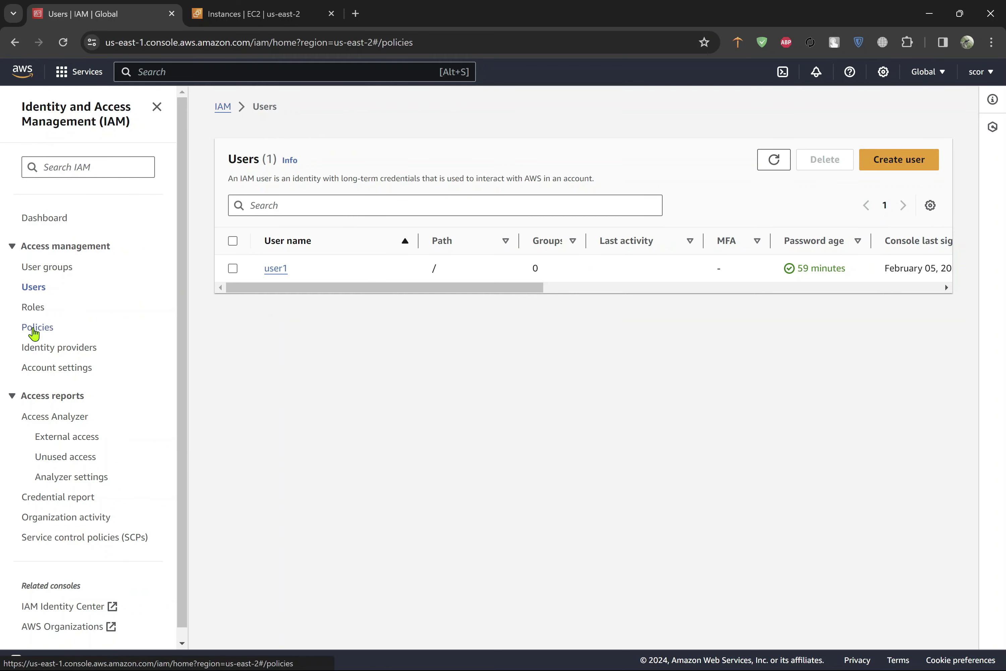